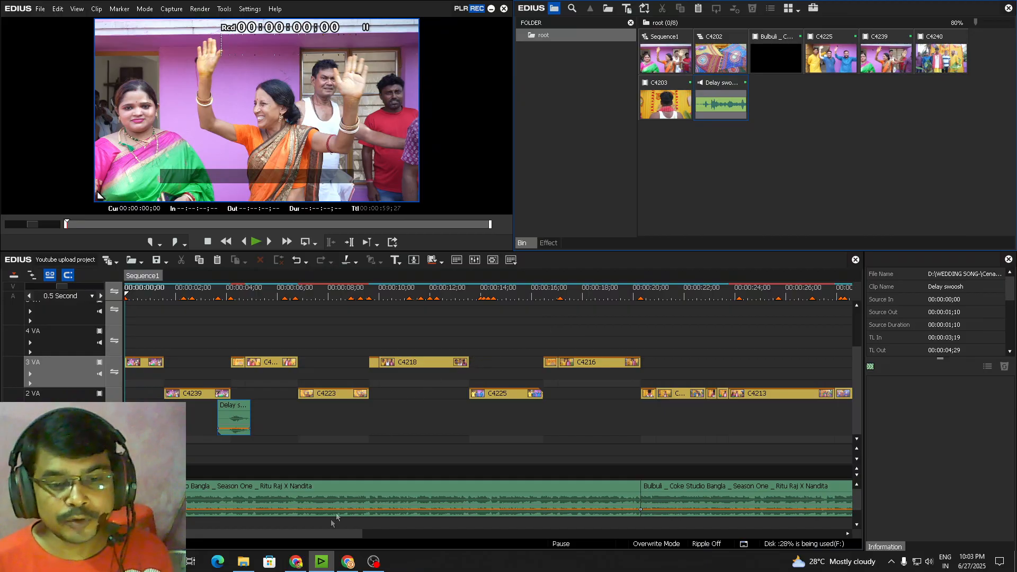
# Switch to Chrome to view the creator's Facebook profile page, and return to EDIUS
pyautogui.moveTo(300, 566)
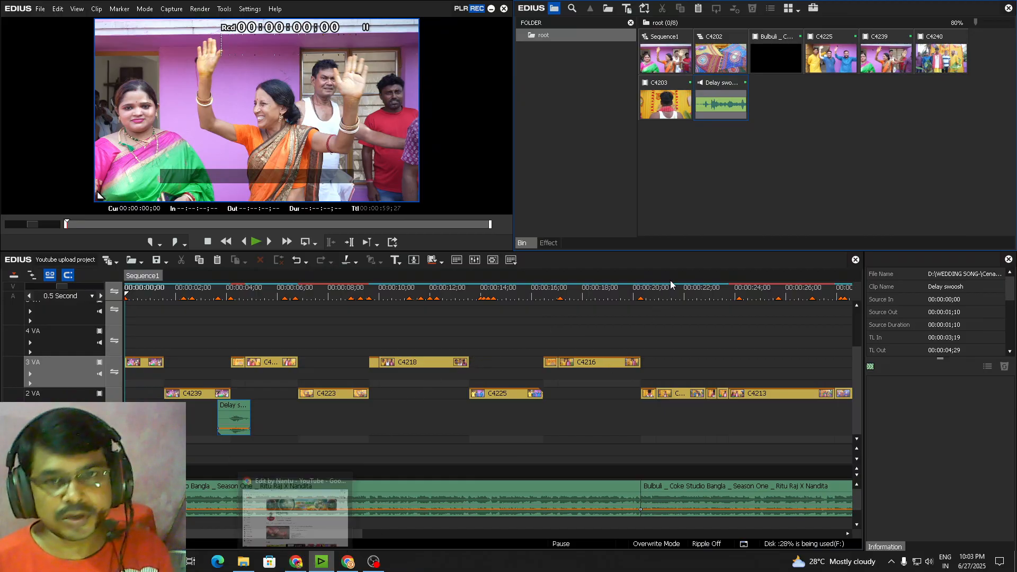
pyautogui.click(350, 563)
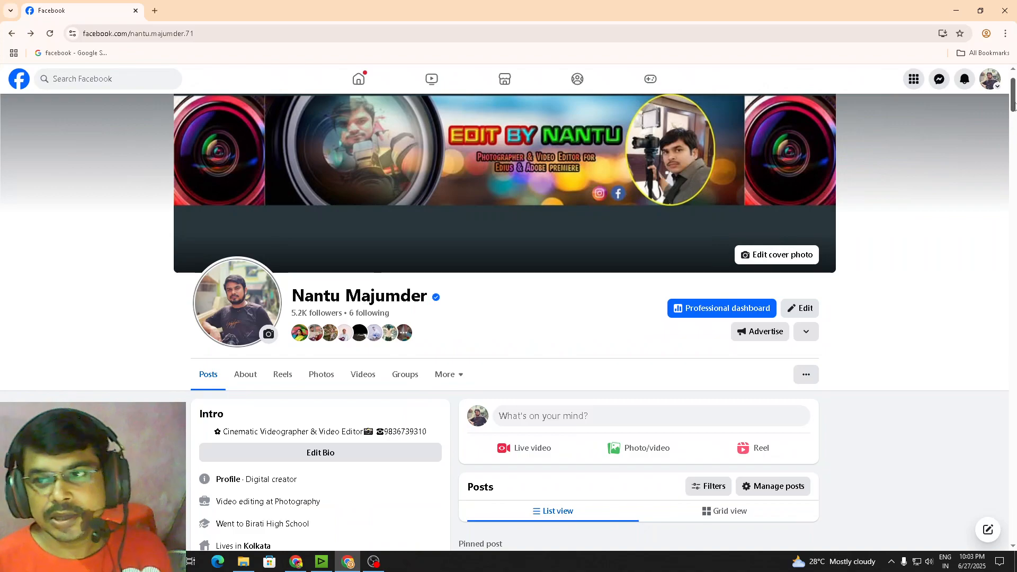
pyautogui.moveTo(1013, 107); pyautogui.dragTo(1014, 106)
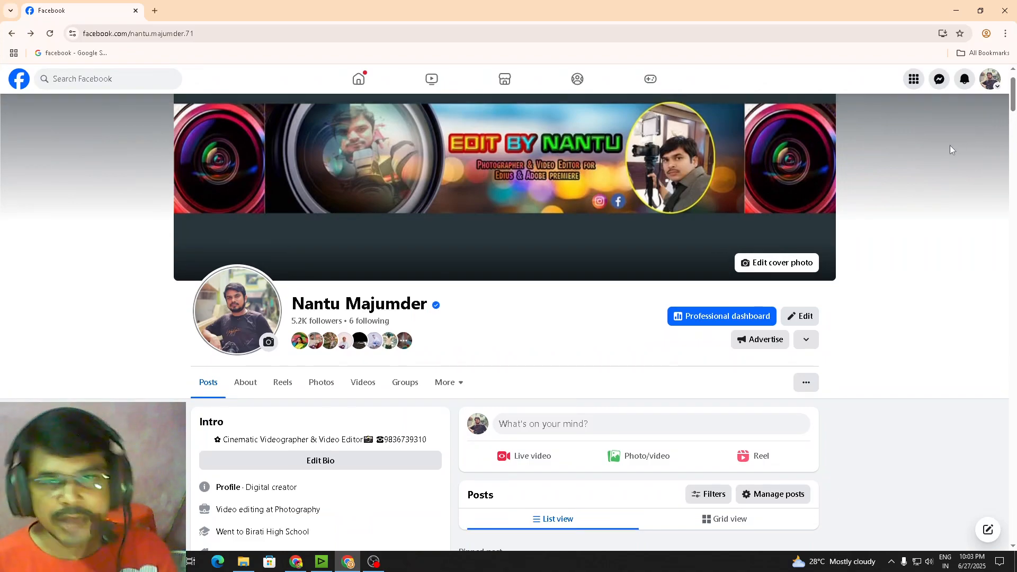
pyautogui.click(957, 11)
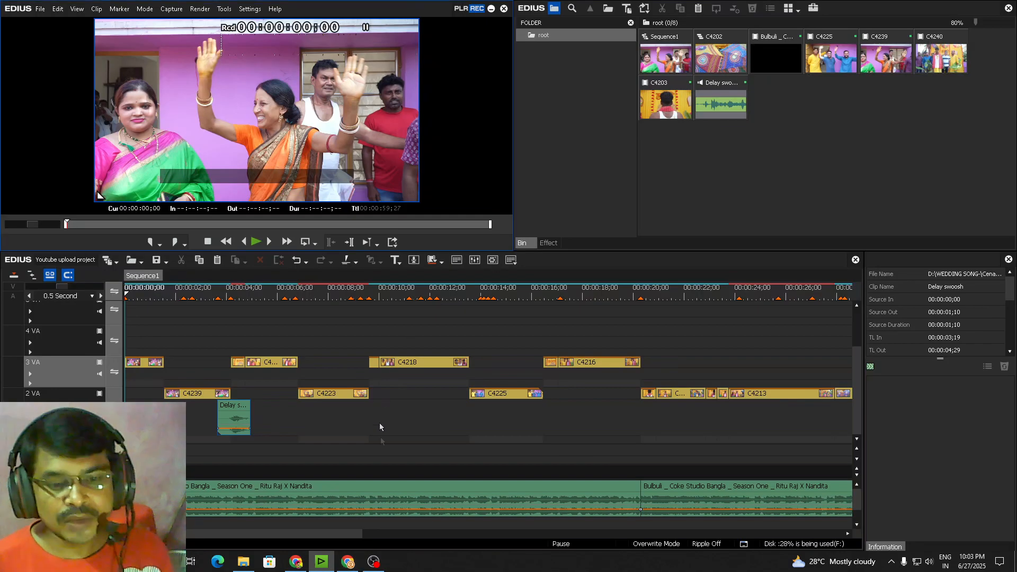
# Switch to the creator's YouTube channel in Chrome and look through its latest videos
pyautogui.click(295, 563)
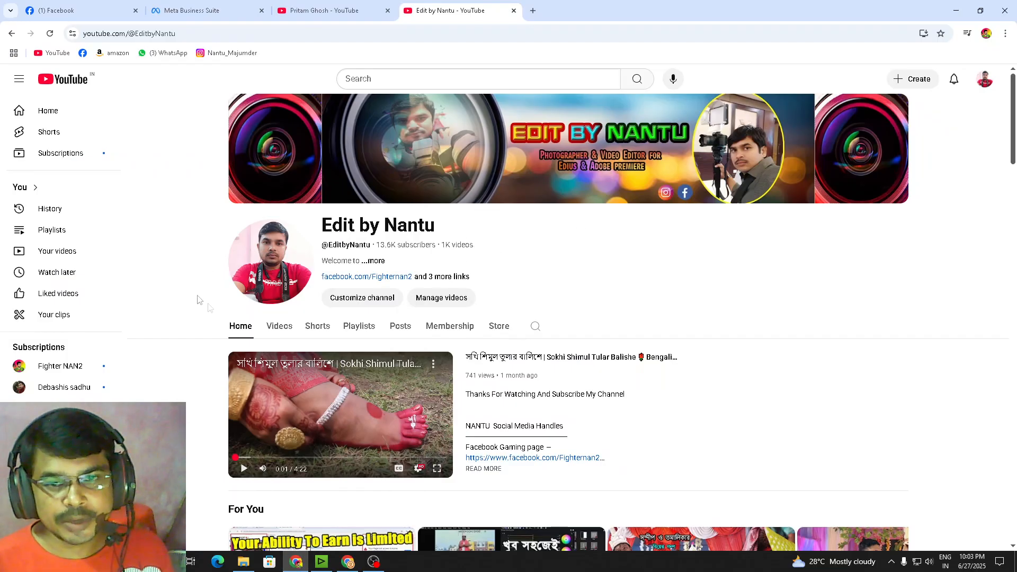
pyautogui.click(279, 333)
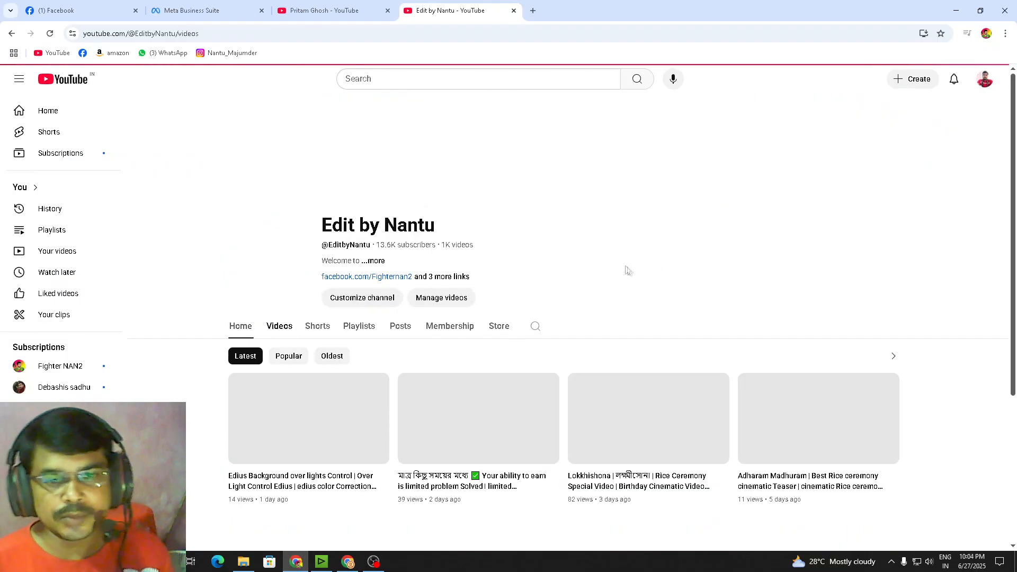
pyautogui.moveTo(343, 430)
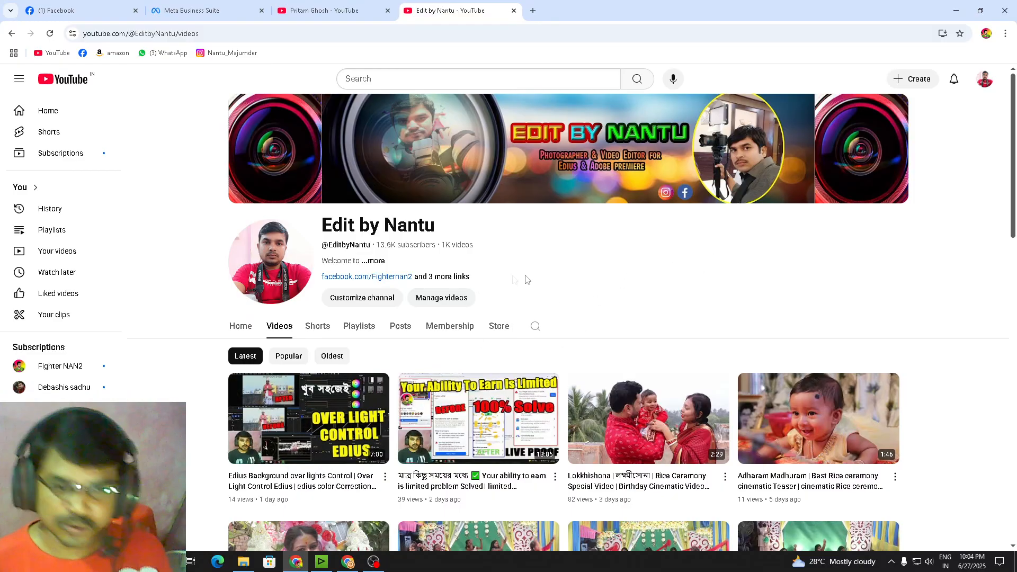
# Look over the channel's home page, including the "Edius cinematic Edit project" playlist and the popular videos
pyautogui.click(243, 332)
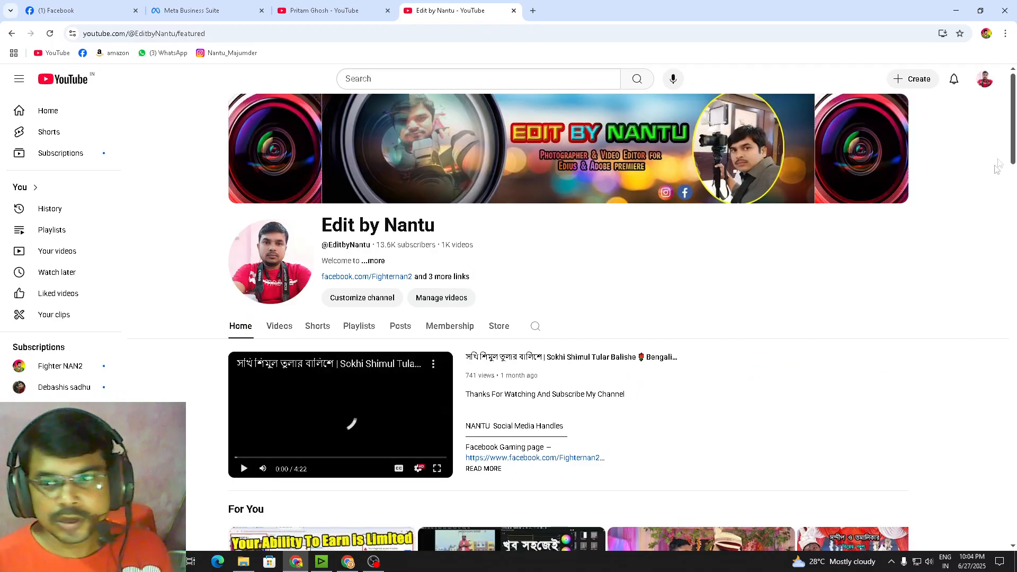
pyautogui.scroll(-6, 1006, 214)
pyautogui.scroll(-10, 1005, 214)
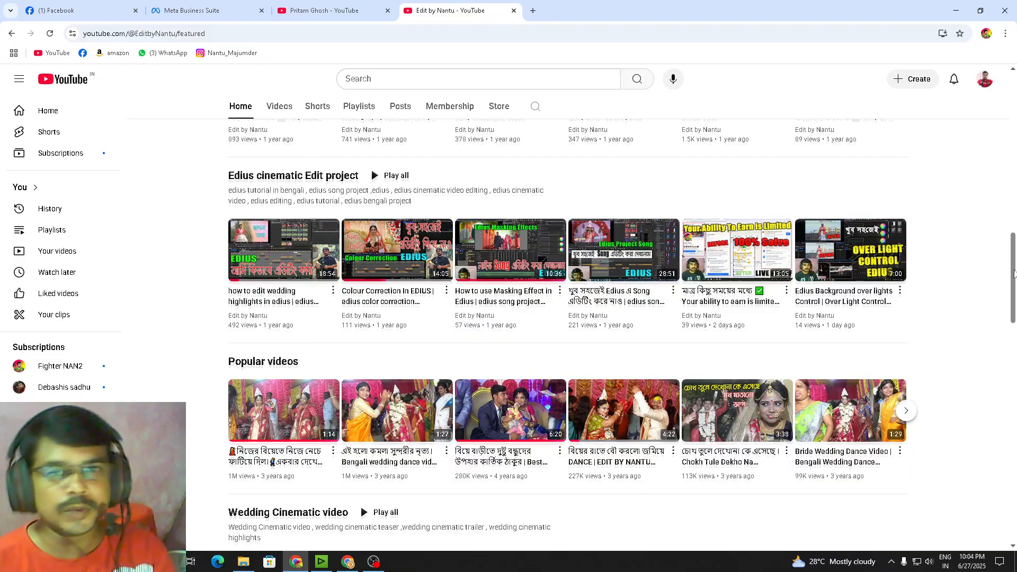
pyautogui.moveTo(1014, 273); pyautogui.dragTo(1014, 115)
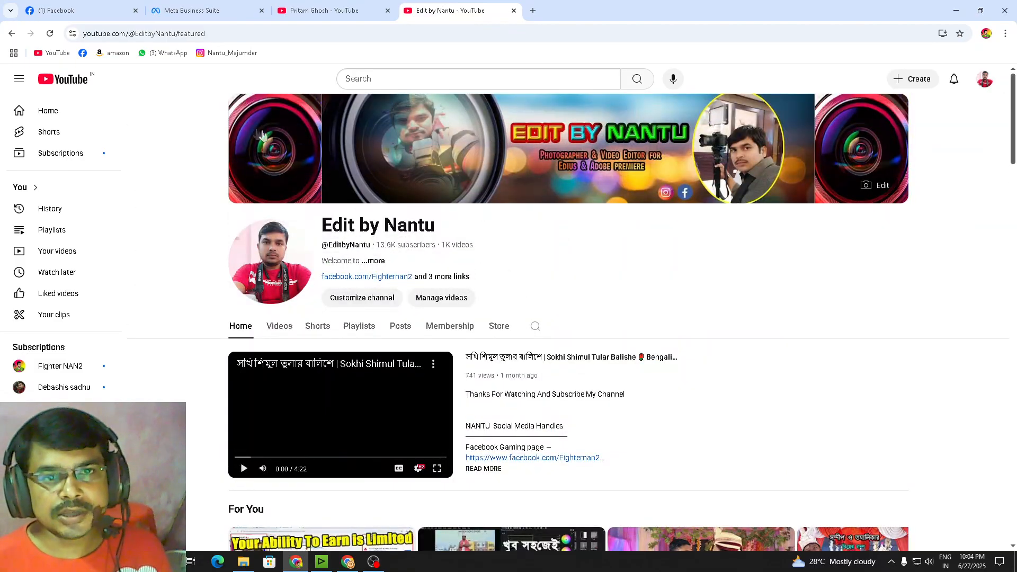
pyautogui.scroll(-3, 516, 196)
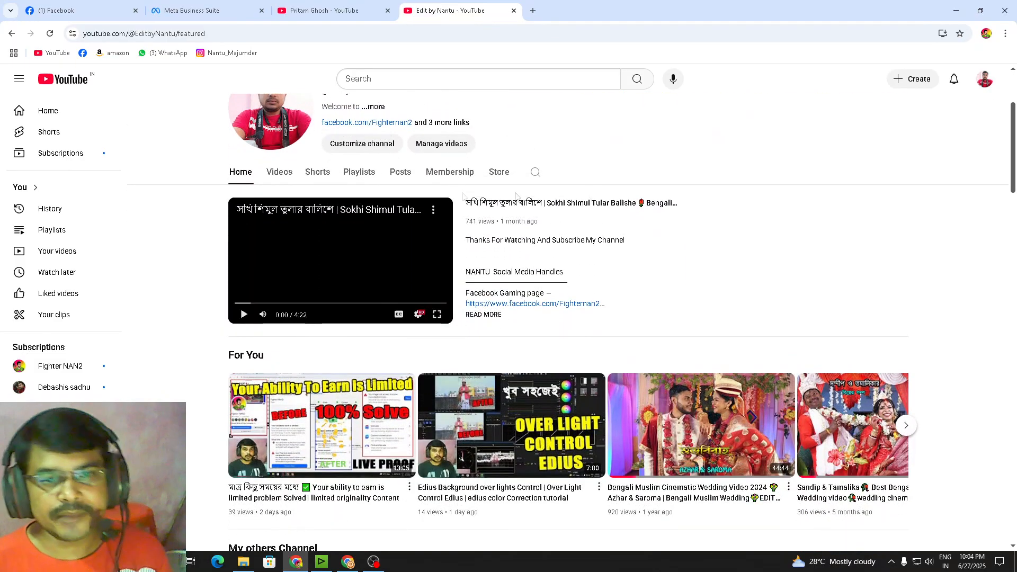
# Open the "BTS vs Output" Short from the channel's Shorts and lower the speaker volume to 4
pyautogui.click(318, 173)
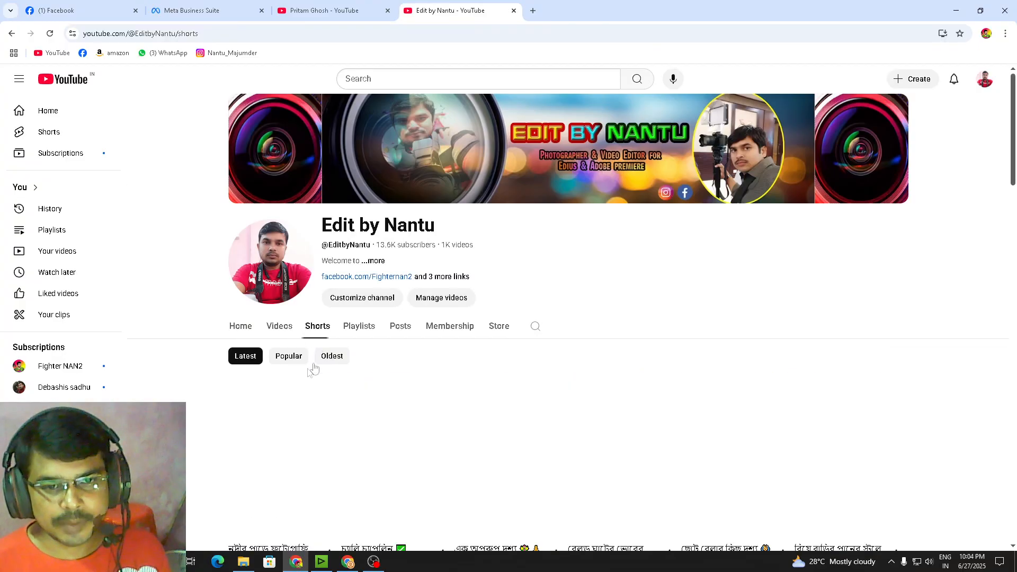
pyautogui.scroll(-8, 673, 260)
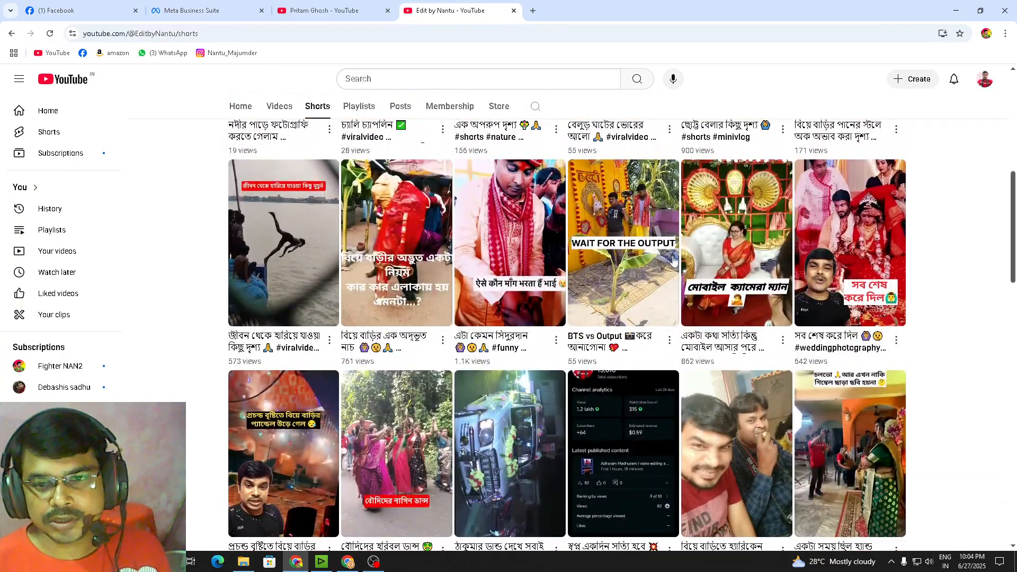
pyautogui.click(673, 260)
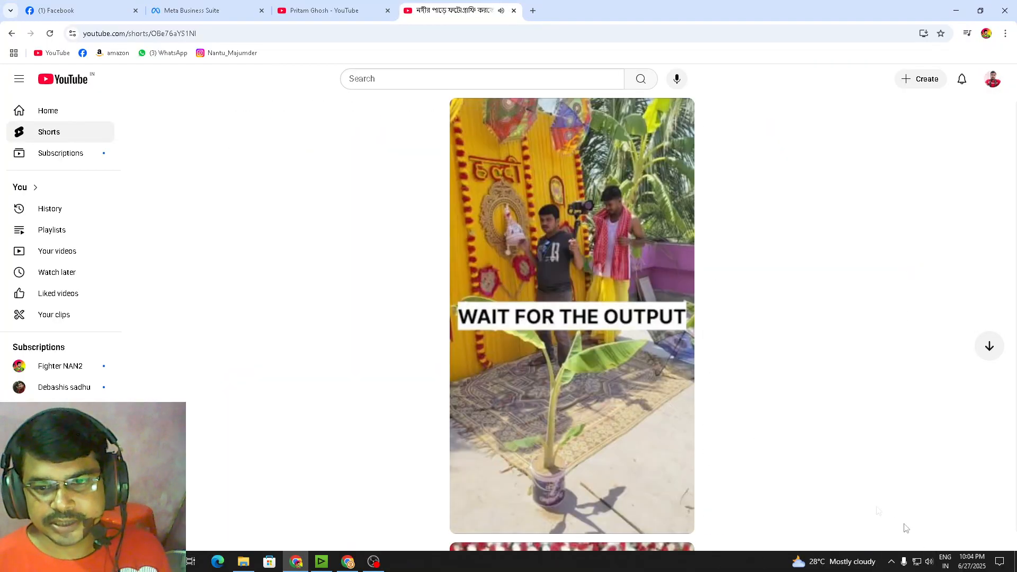
pyautogui.click(930, 562)
pyautogui.moveTo(879, 543); pyautogui.dragTo(868, 542)
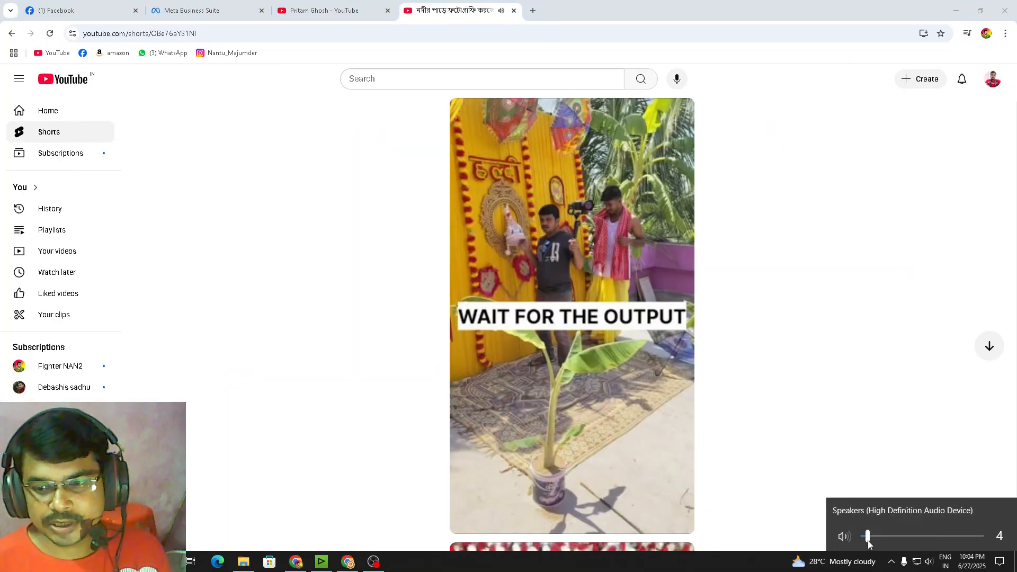
pyautogui.click(597, 301)
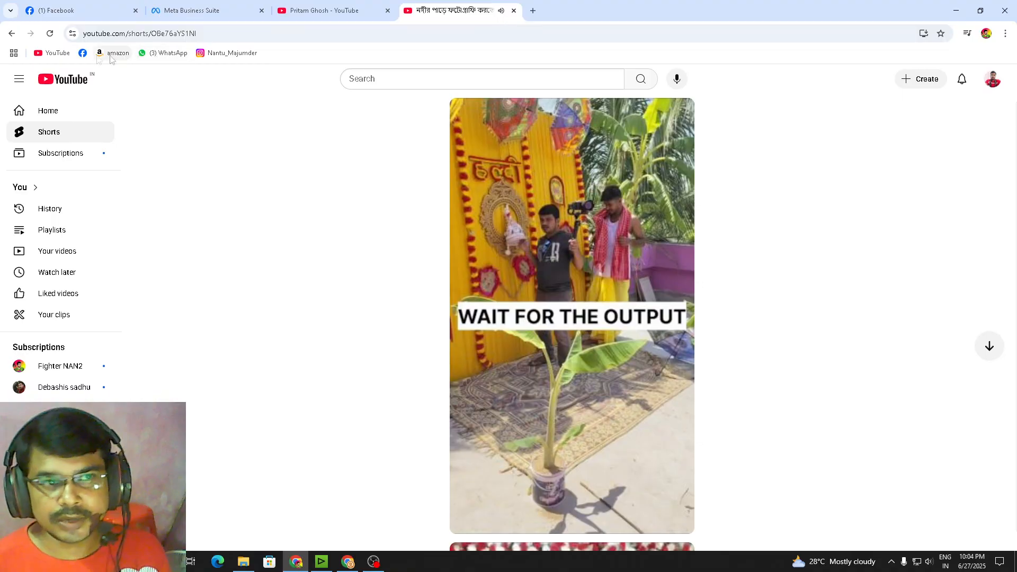
# Return to the channel's Shorts list, reopen the "BTS vs Output" Short and skip ahead in it
pyautogui.click(11, 33)
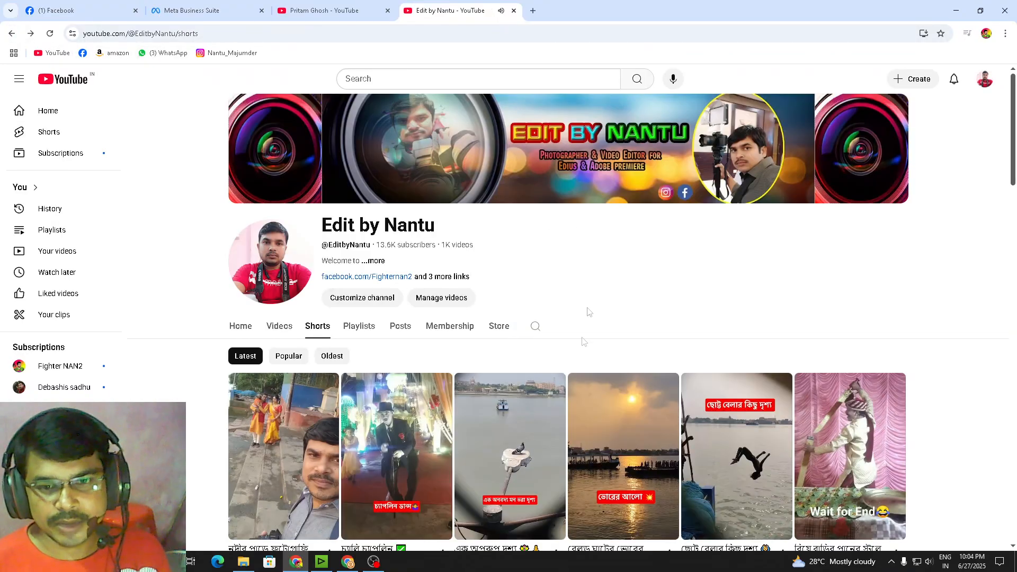
pyautogui.scroll(-8, 1007, 219)
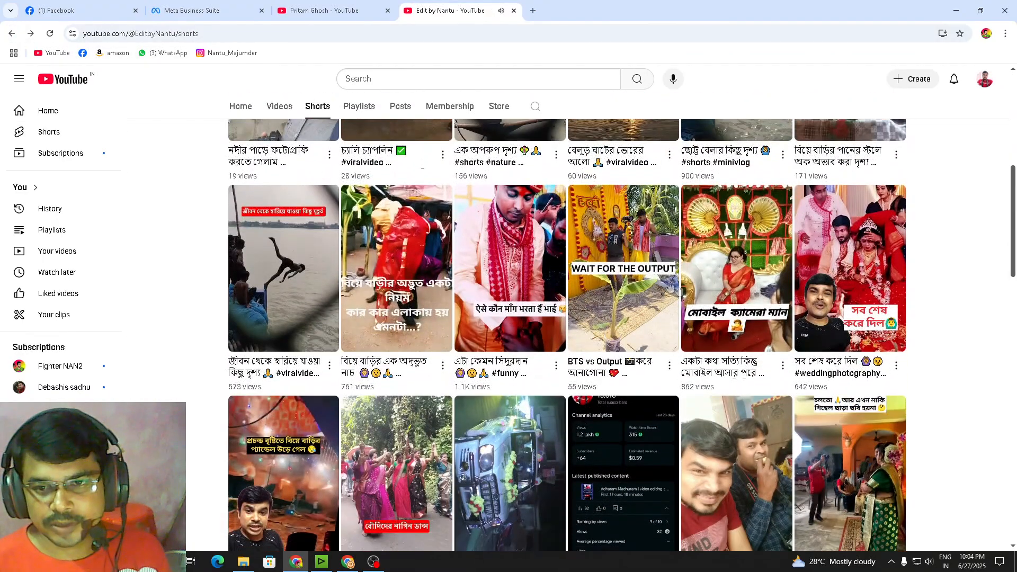
pyautogui.click(631, 266)
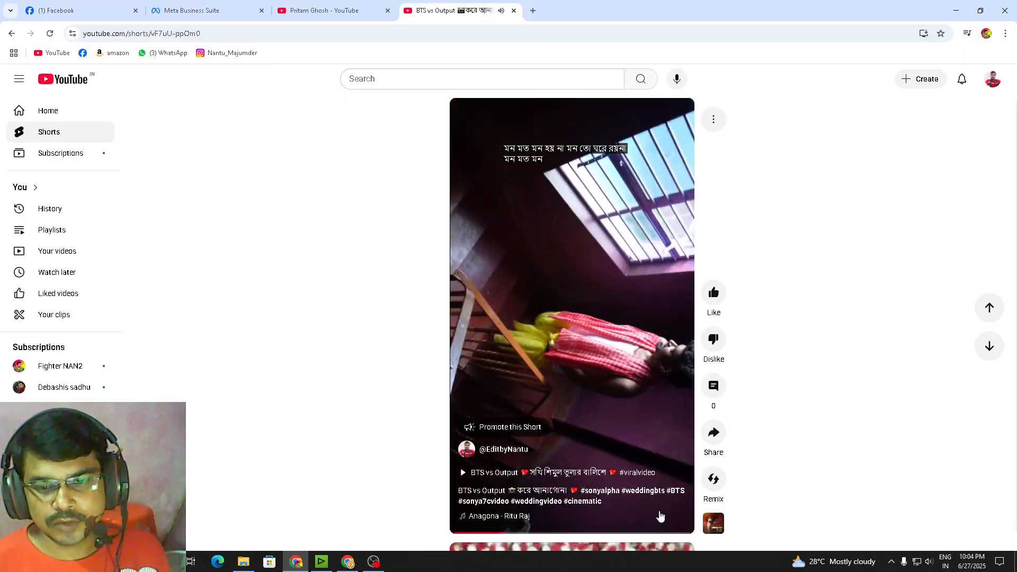
pyautogui.click(544, 532)
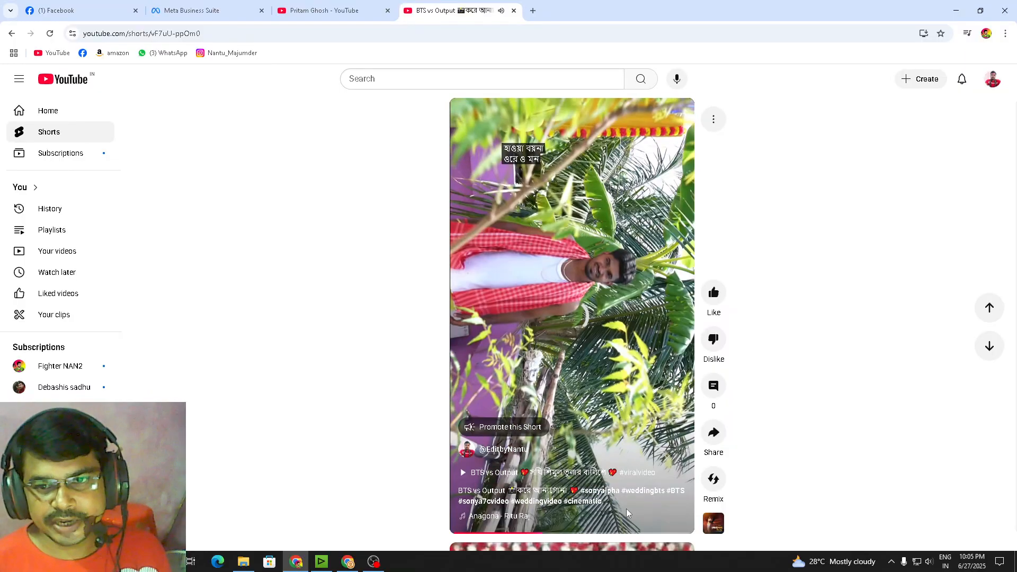
# Raise the speaker volume to 7, pause the Short and switch back to the EDIUS project
pyautogui.click(929, 561)
pyautogui.moveTo(879, 537); pyautogui.dragTo(883, 539)
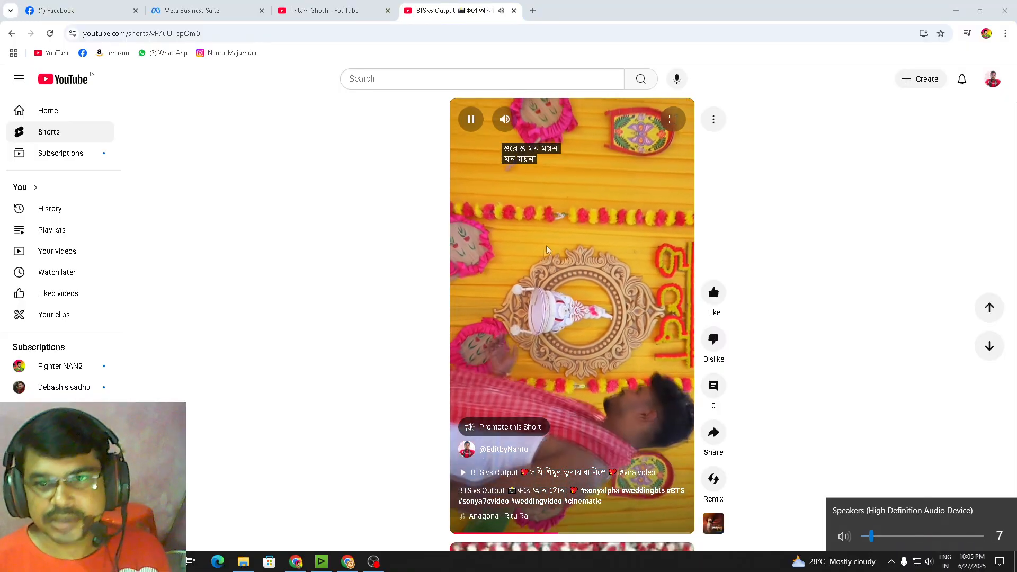
pyautogui.click(550, 242)
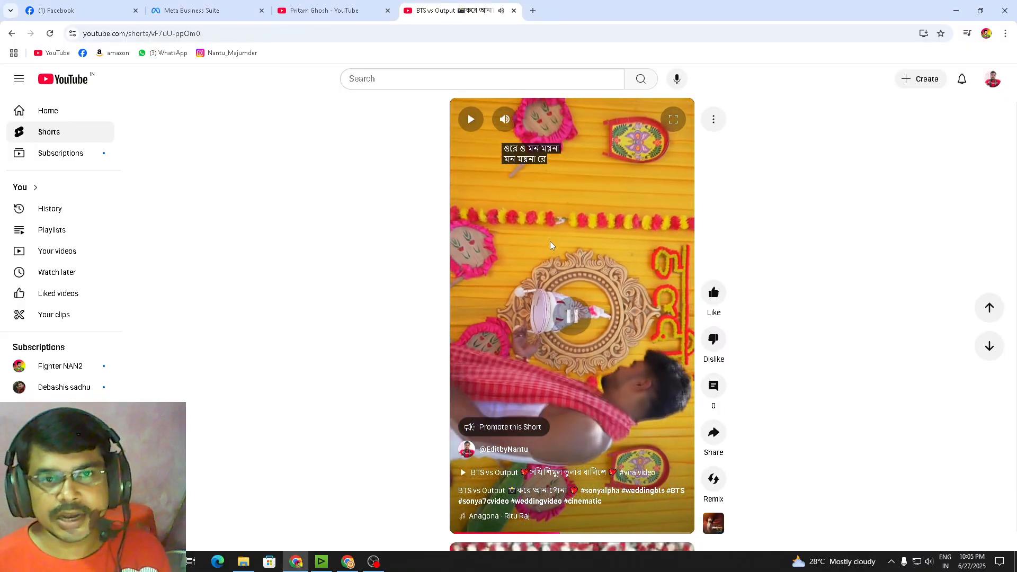
pyautogui.click(960, 10)
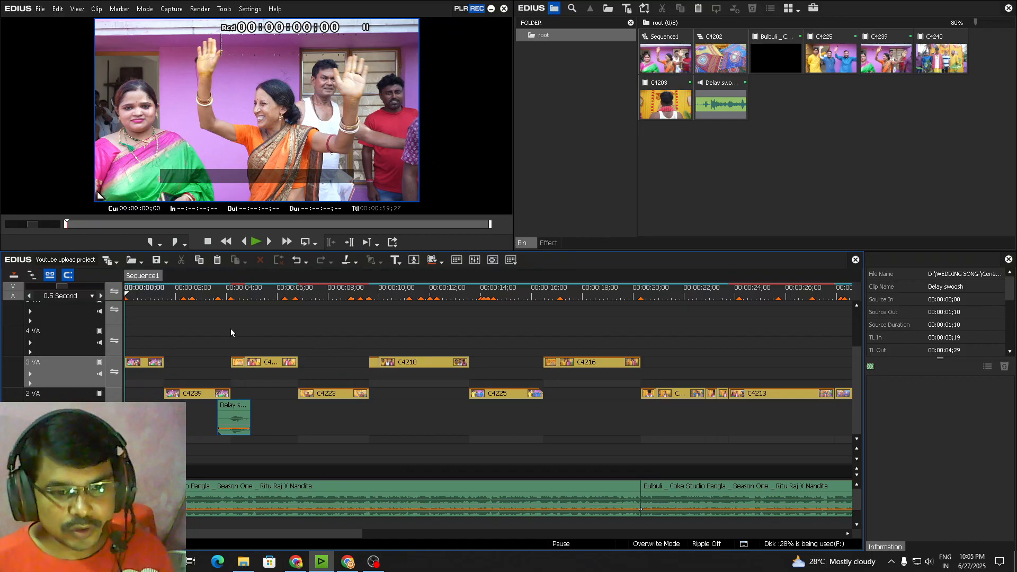
# View the edited sequence at 00:00:35;00 near the end of its clips and return to the sequence start
pyautogui.hotkey('ctrl', '-')
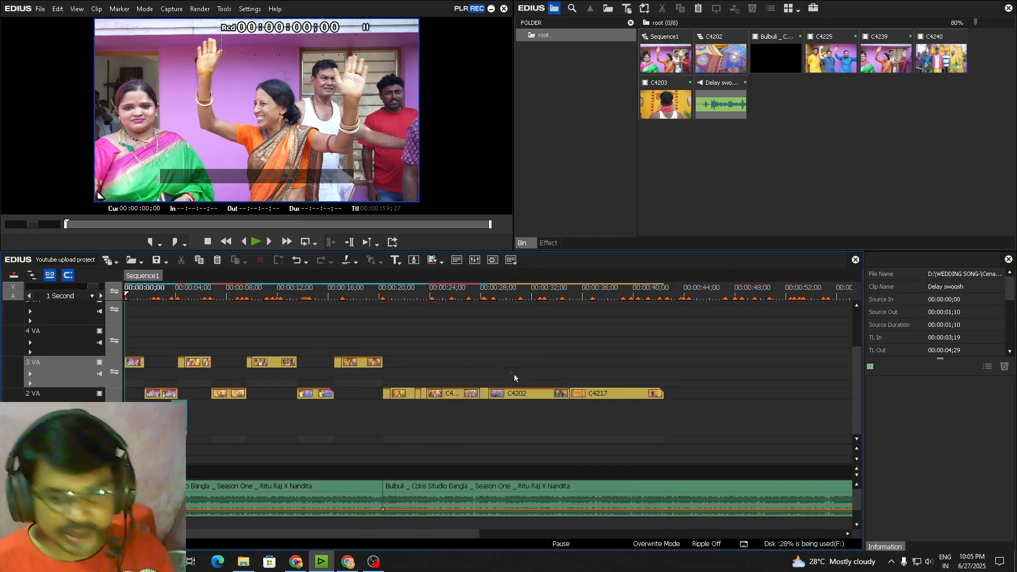
pyautogui.click(568, 294)
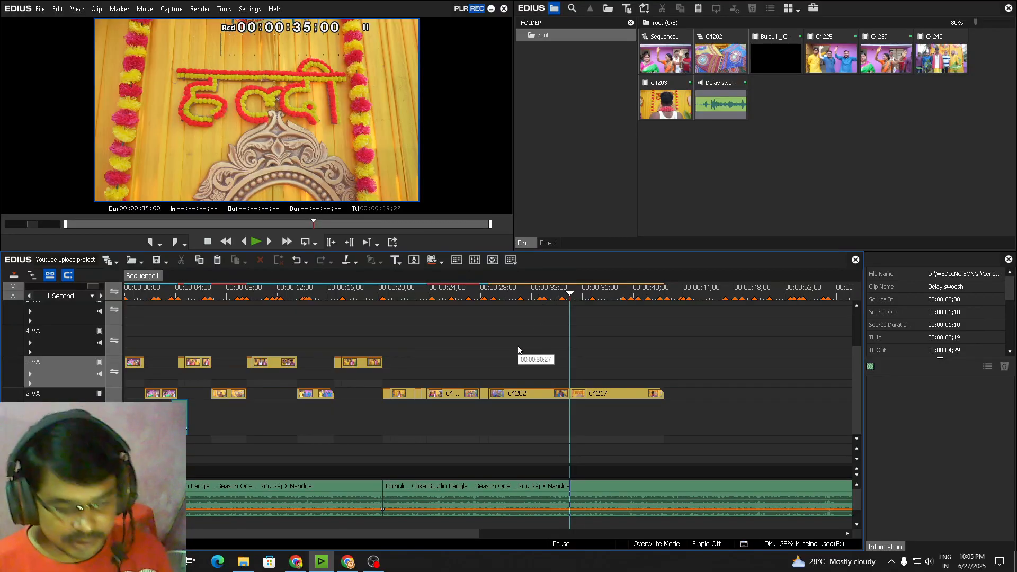
pyautogui.press('Home')
pyautogui.scroll(2, 419, 361)
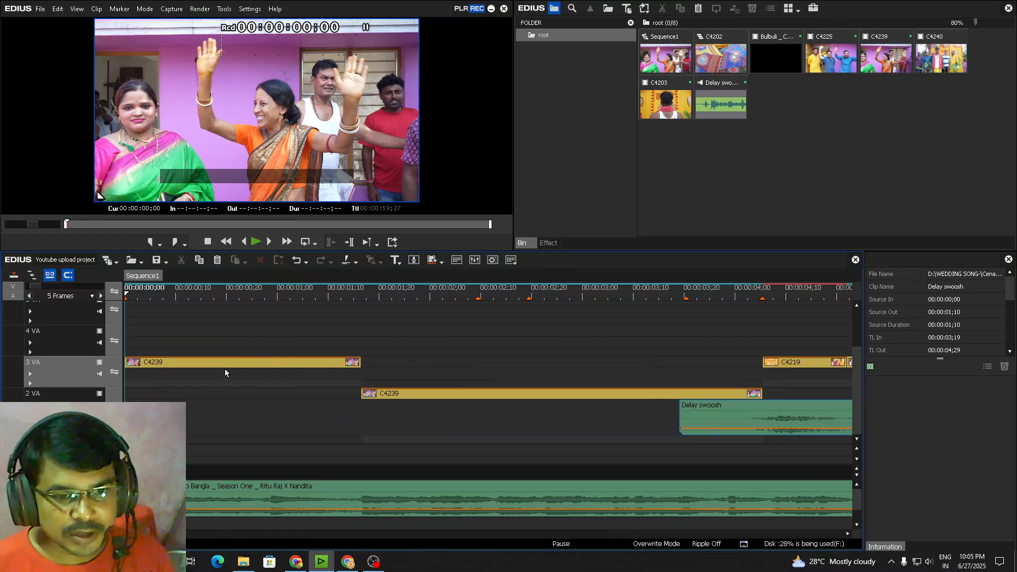
# Preview the opening of the sequence and restart playback from the beginning at a 0.5 Second timeline scale
pyautogui.scroll(-3, 227, 365)
pyautogui.scroll(2, 284, 356)
pyautogui.press('space')
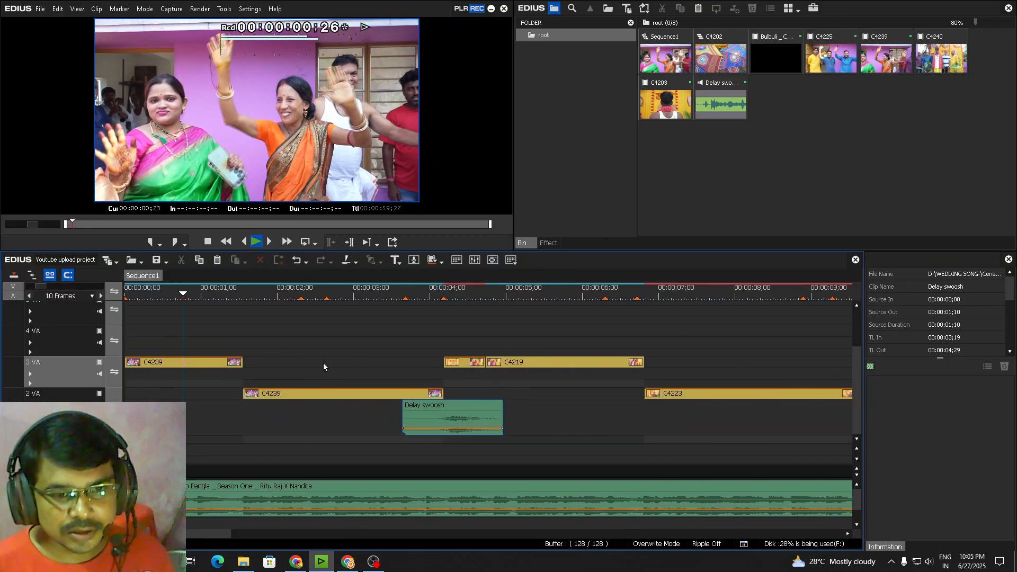
pyautogui.press('space')
pyautogui.scroll(-2, 322, 363)
pyautogui.press('Home')
pyautogui.press('space')
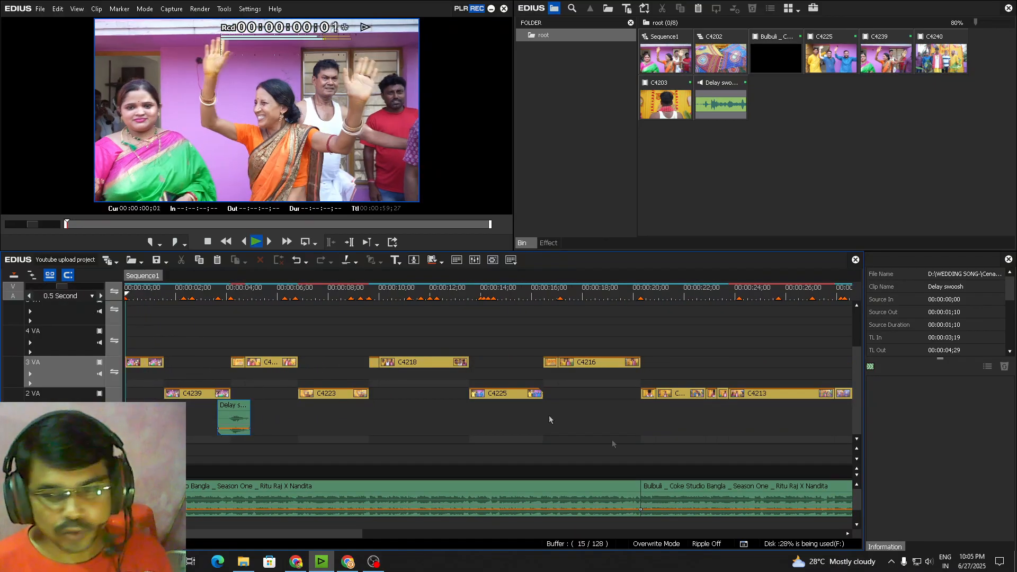
# Raise the speaker volume while the sequence plays
pyautogui.click(928, 562)
pyautogui.moveTo(889, 546); pyautogui.dragTo(906, 543)
pyautogui.click(497, 352)
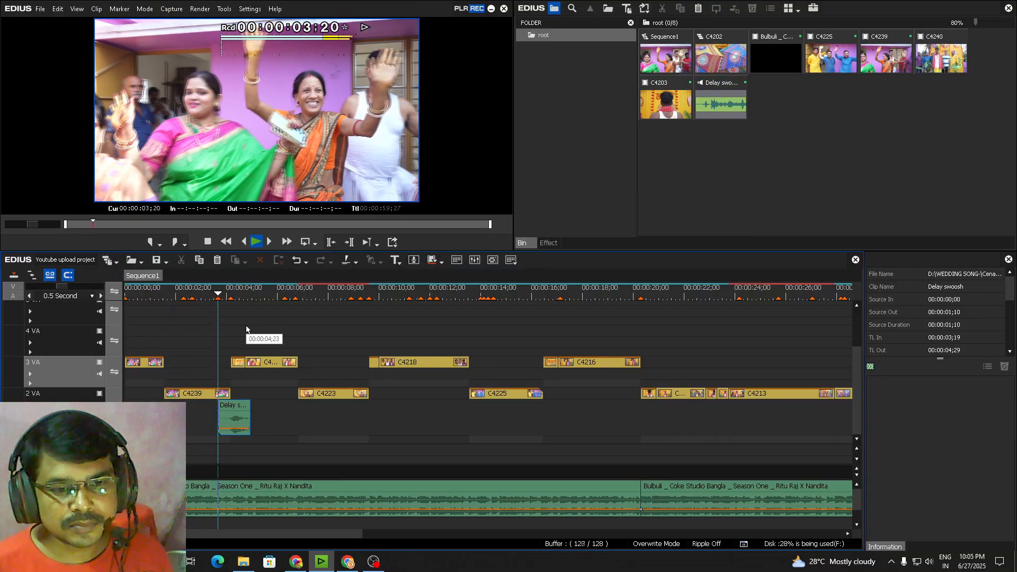
# Stop playback, preview the first C4239 clip on track 3 VA up to its end and return to the sequence start
pyautogui.press('space')
pyautogui.press('Home')
pyautogui.scroll(1, 263, 326)
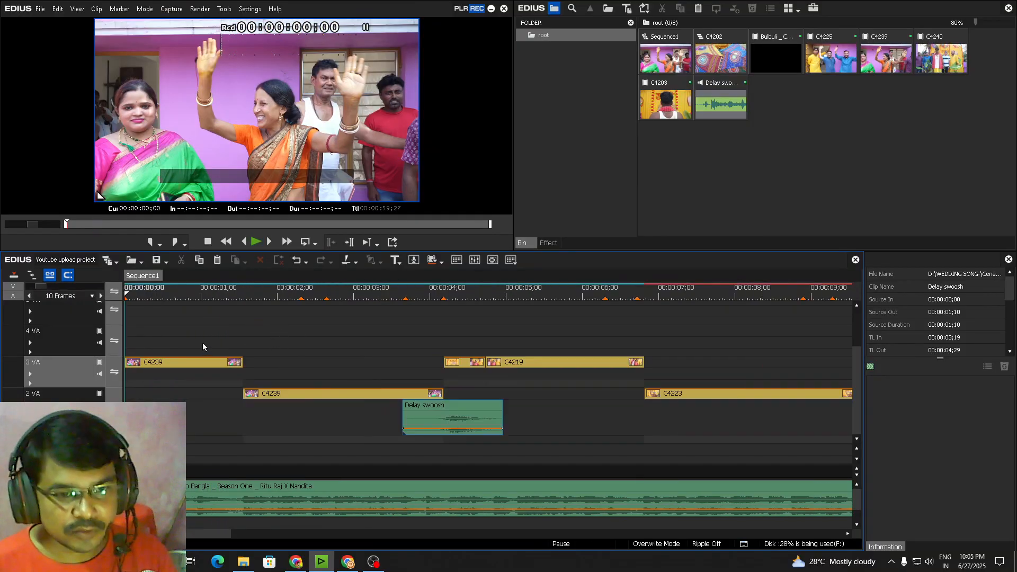
pyautogui.click(141, 300)
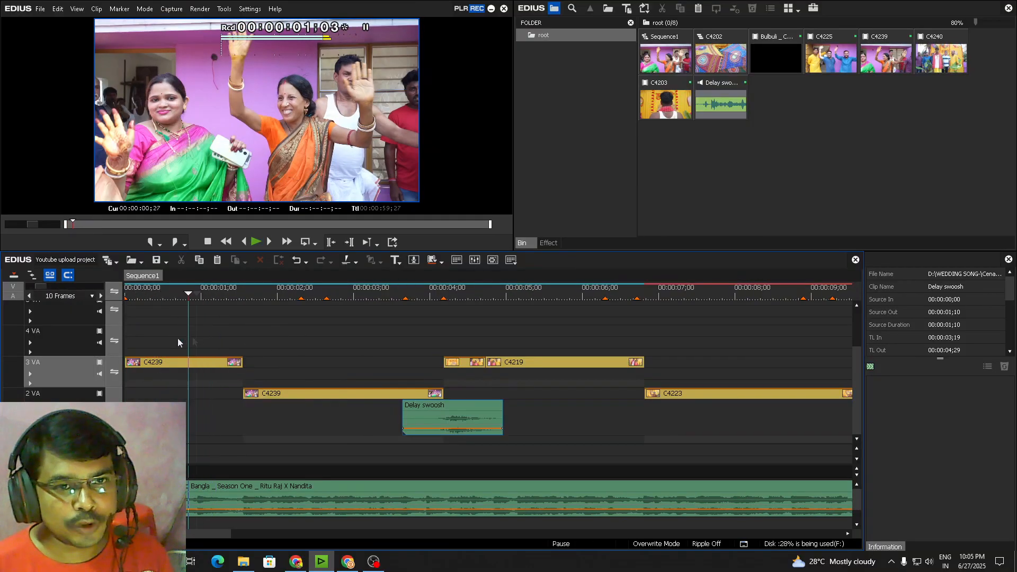
pyautogui.scroll(-1, 136, 307)
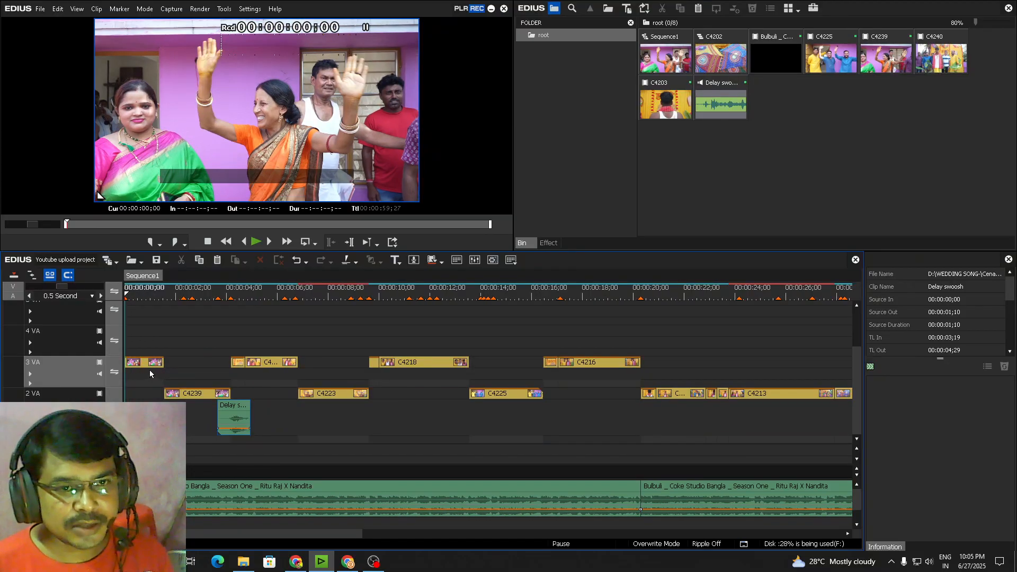
pyautogui.press('space')
pyautogui.press('space')
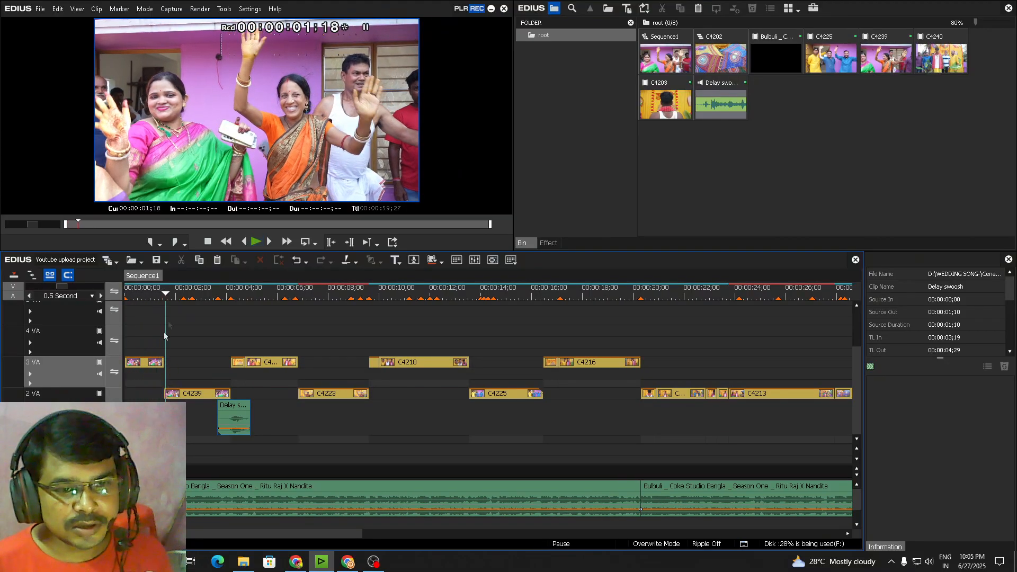
pyautogui.press('Home')
# Check the speed settings of the first C4239 clip on track 3 VA
pyautogui.click(152, 364)
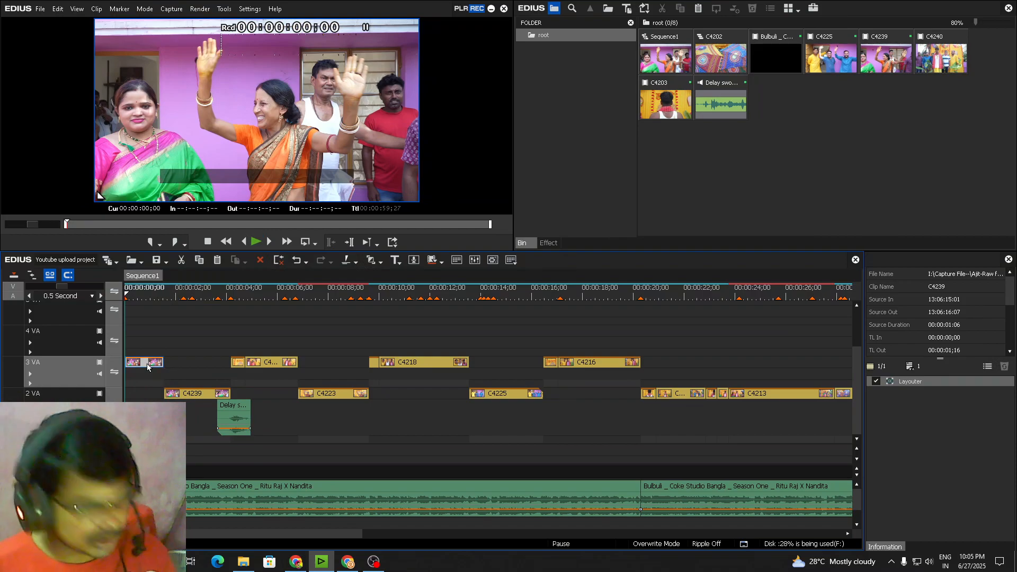
pyautogui.hotkey('alt', 'e')
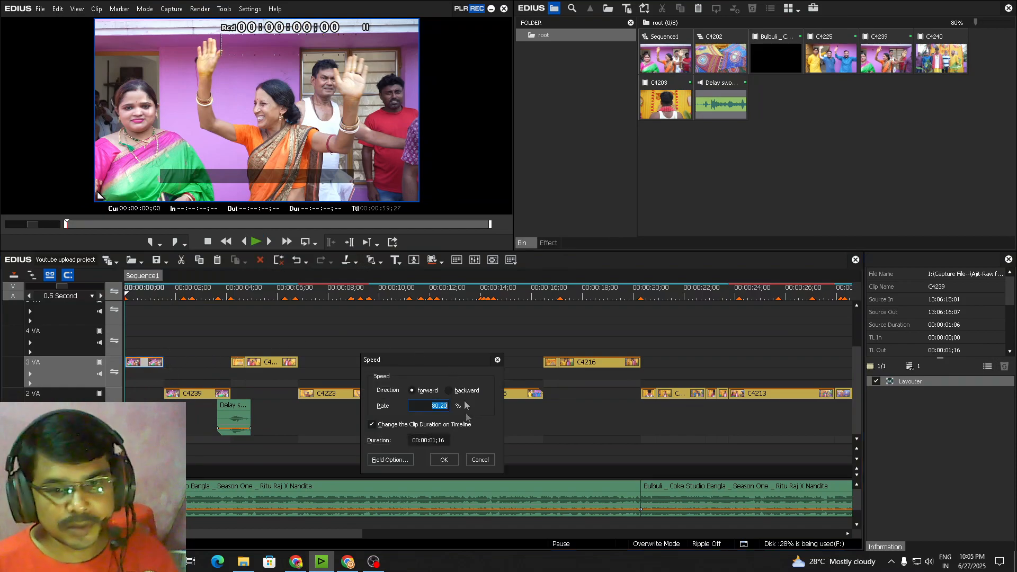
pyautogui.moveTo(444, 363); pyautogui.dragTo(425, 307)
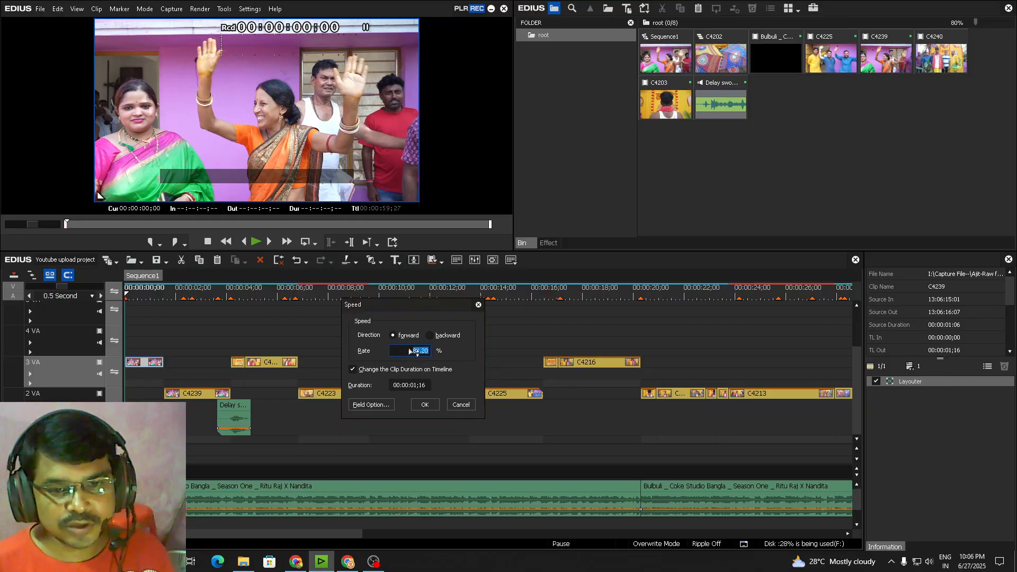
pyautogui.click(425, 405)
# Play the opening C4239 clips at a 10 Frames timeline scale
pyautogui.scroll(2, 177, 331)
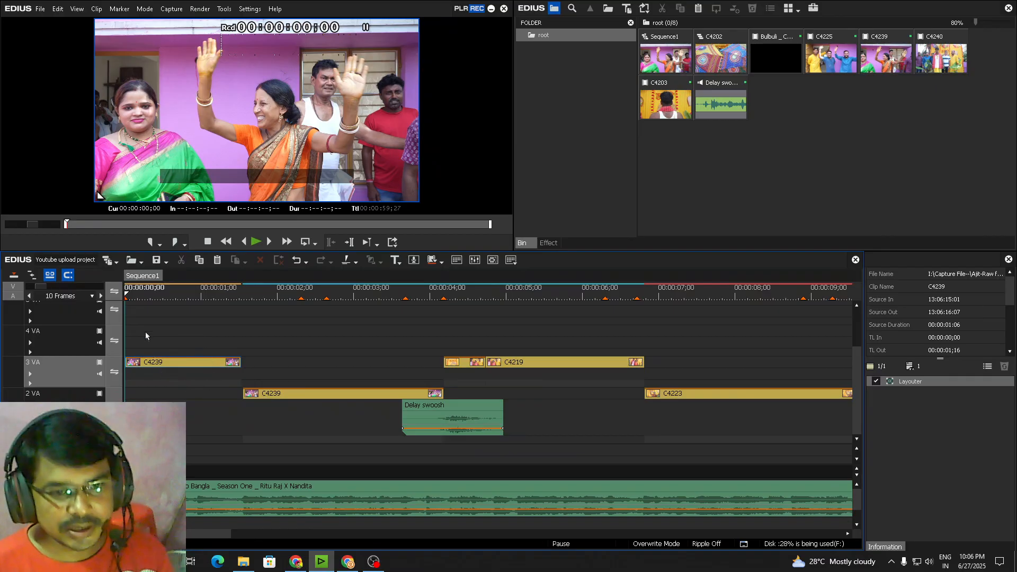
pyautogui.click(143, 296)
pyautogui.press('space')
# Stop at the start of the second C4239 clip on track 2 VA and check its speed settings
pyautogui.click(264, 397)
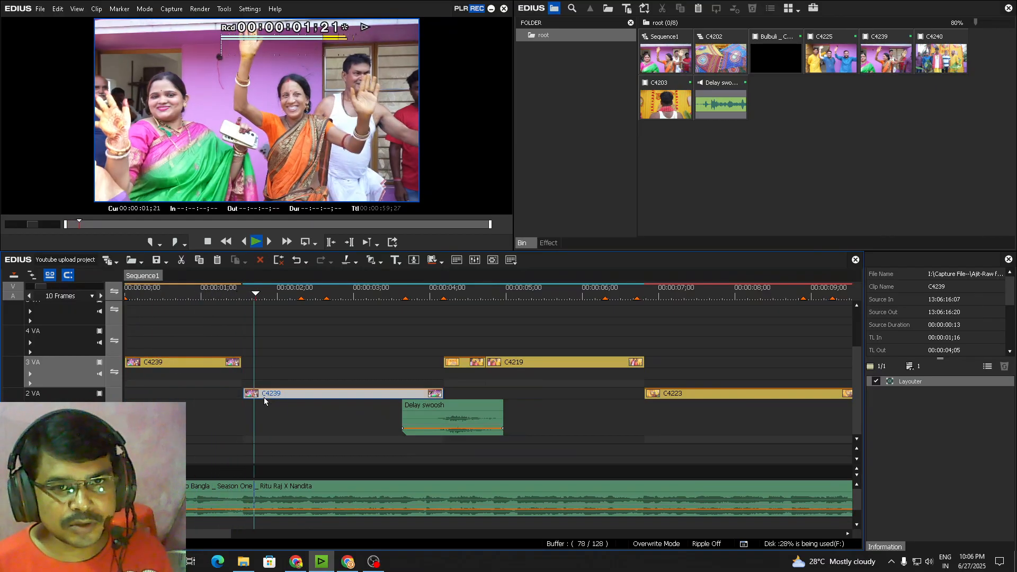
pyautogui.press('space')
pyautogui.press('pageup')
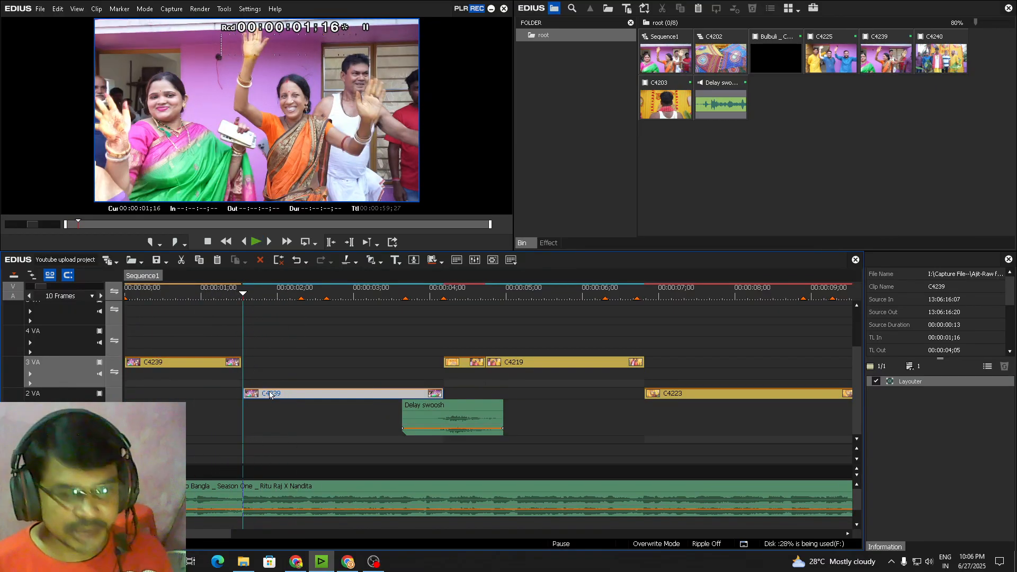
pyautogui.hotkey('alt', 'e')
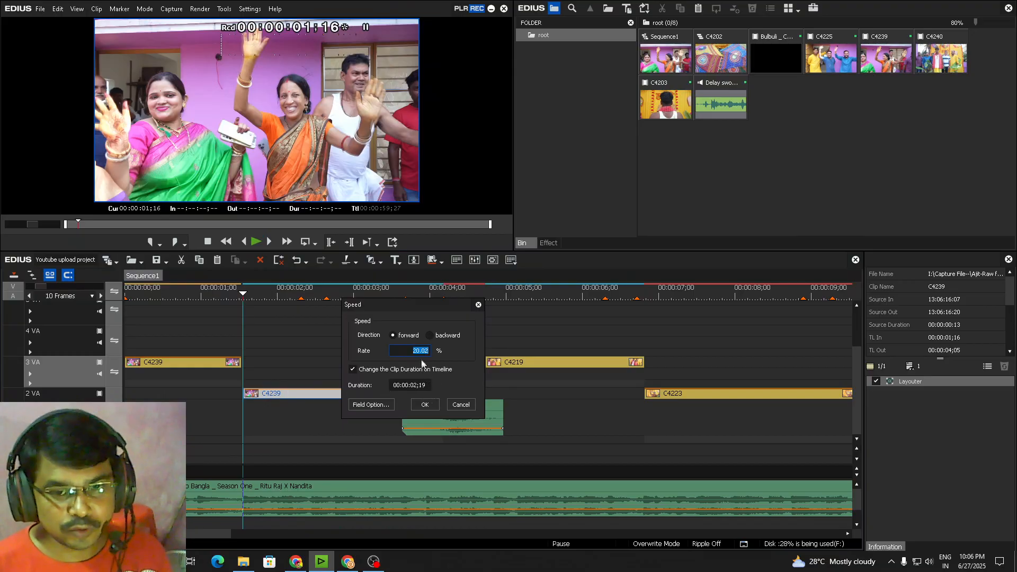
pyautogui.click(425, 404)
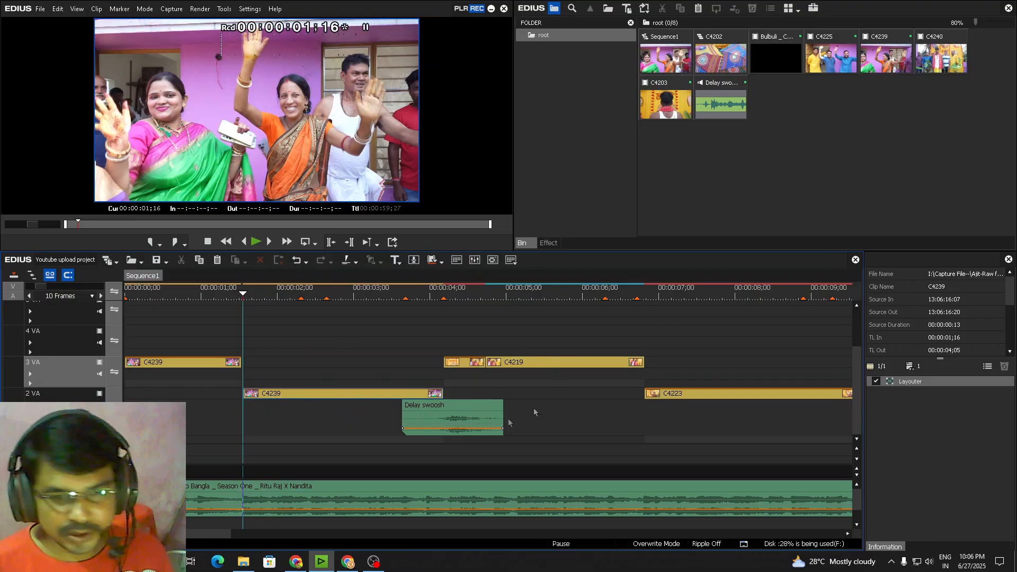
# Switch to OBS, lower the Audio Output Capture volume to -90.2 dB and return to EDIUS
pyautogui.click(375, 561)
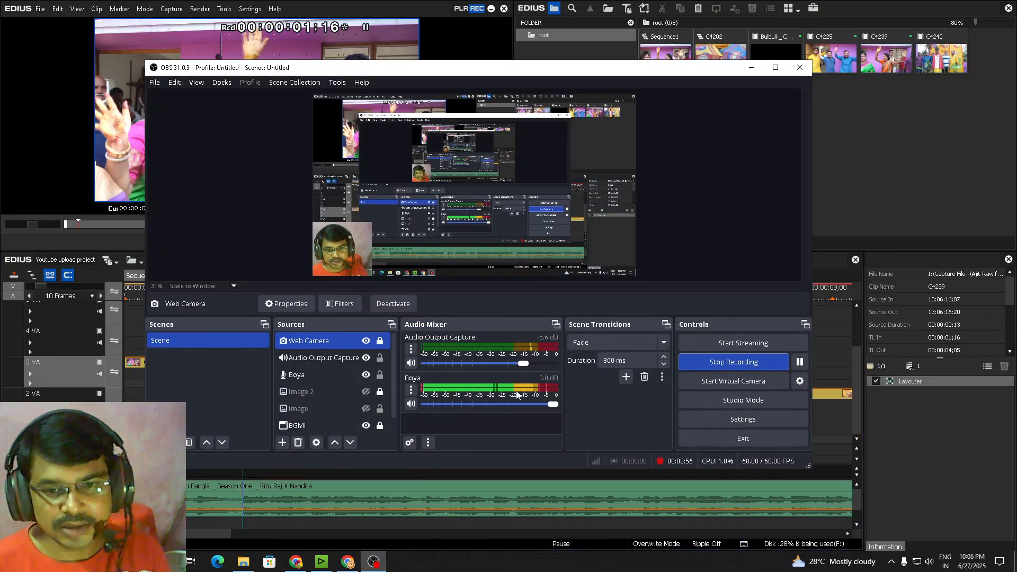
pyautogui.moveTo(523, 363); pyautogui.dragTo(430, 367)
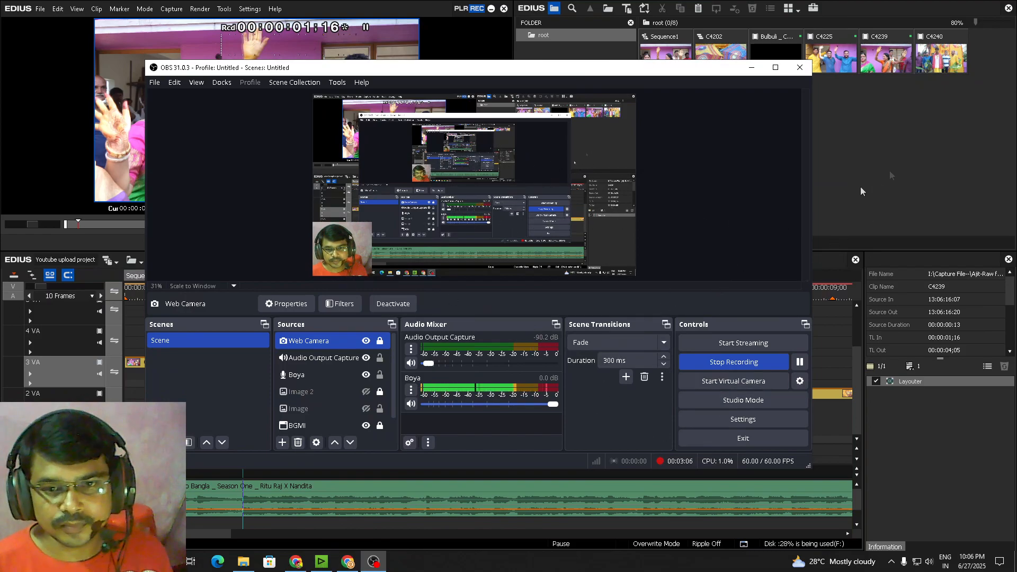
pyautogui.click(756, 69)
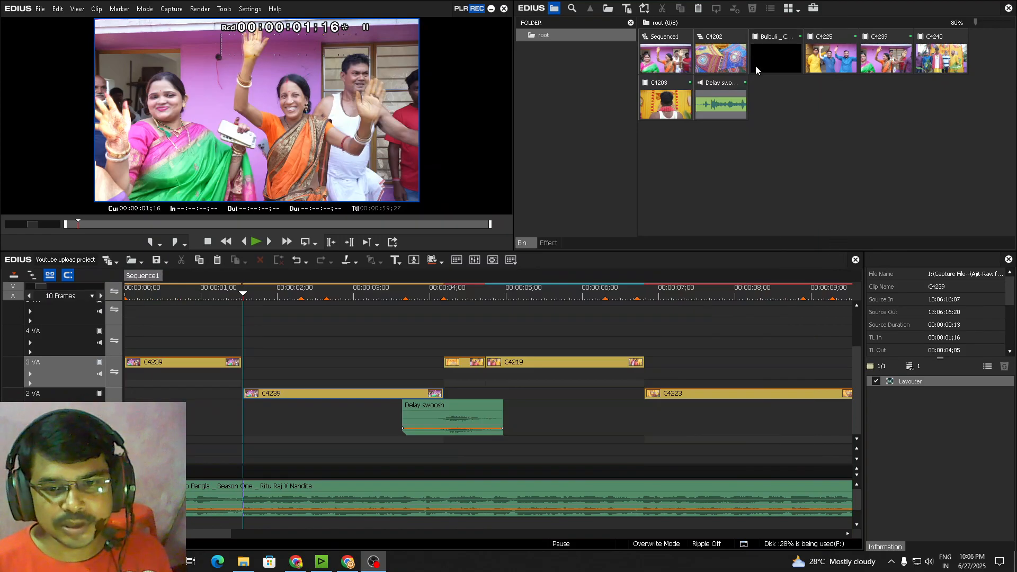
# Extend the start of the second C4239 clip on track 2 VA to close the small gap after the first clip
pyautogui.press('space')
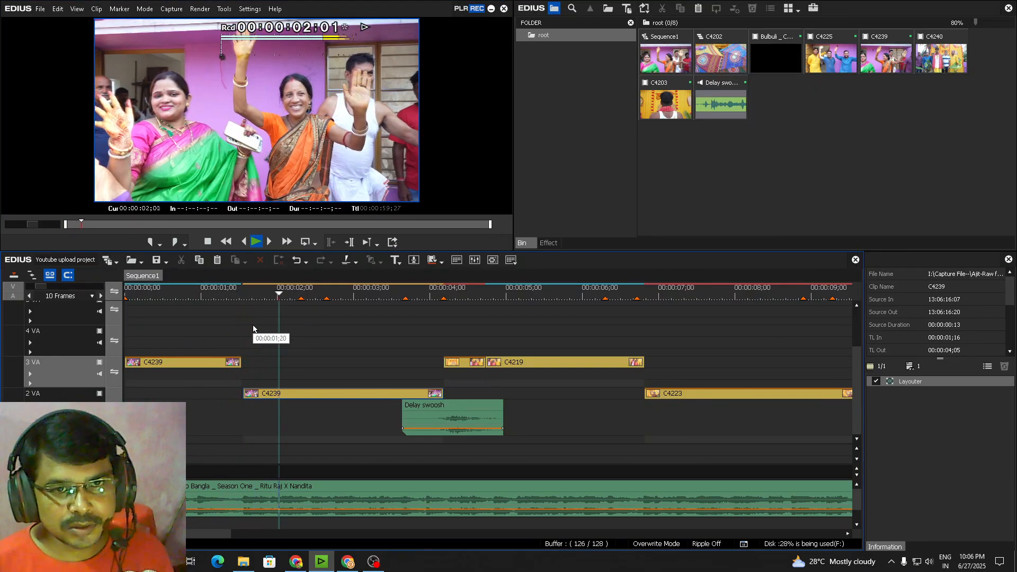
pyautogui.click(246, 298)
pyautogui.scroll(2, 249, 402)
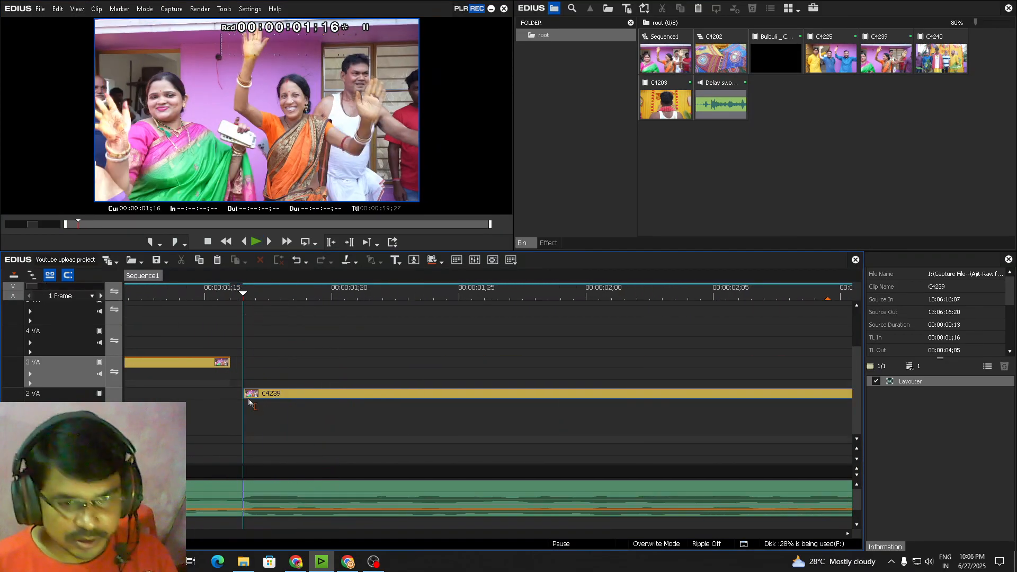
pyautogui.click(245, 397)
pyautogui.scroll(-2, 323, 363)
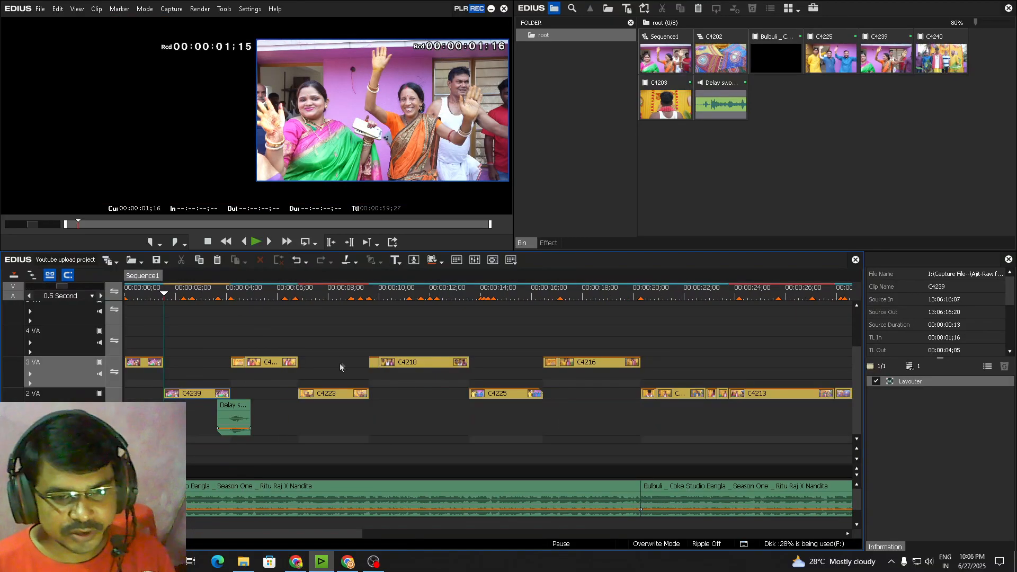
# Play the second C4239 clip, switch briefly to OBS to look at the audio mixer and return to EDIUS
pyautogui.press('space')
pyautogui.scroll(-1, 272, 352)
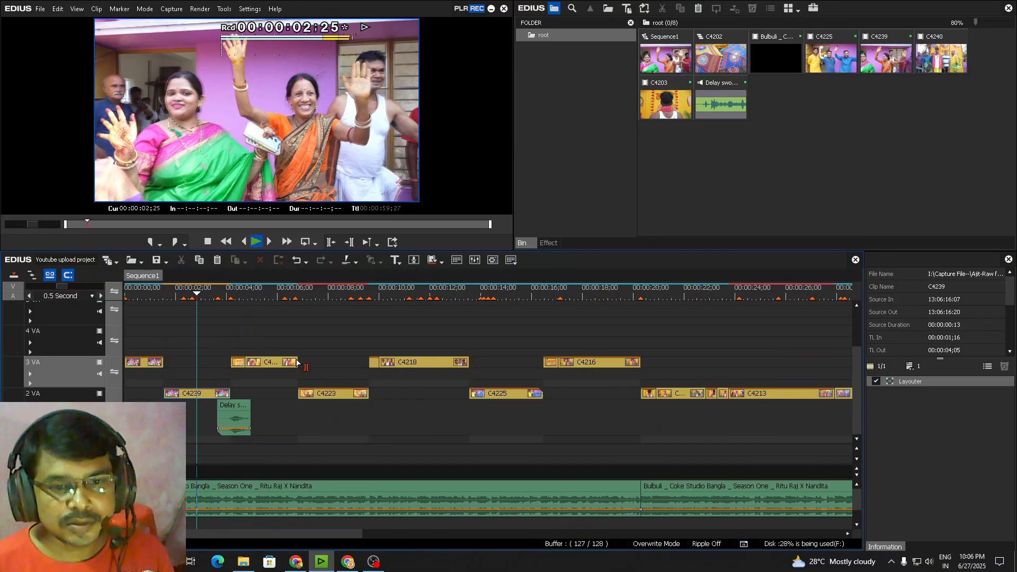
pyautogui.hotkey('alt', 'Tab')
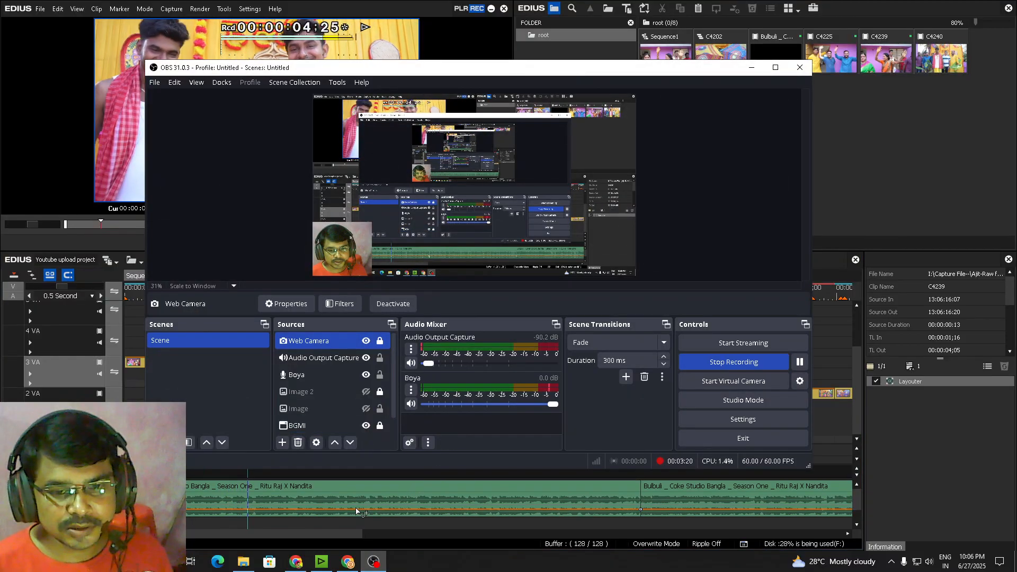
pyautogui.click(298, 492)
# Replay the sequence from its start and pause within the second C4239 clip at 00:00:02;25
pyautogui.scroll(2, 211, 310)
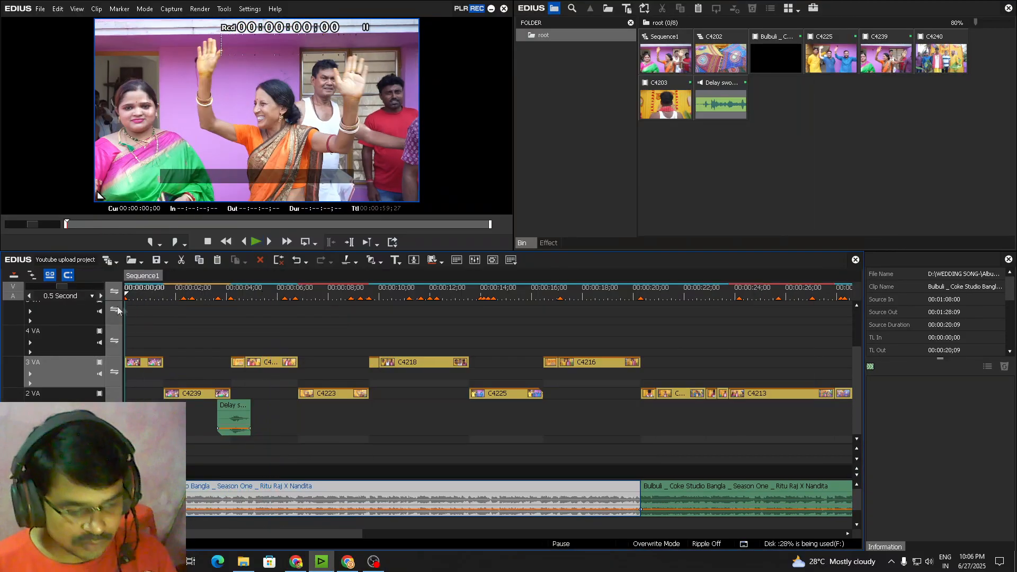
pyautogui.press('space')
pyautogui.scroll(-2, 170, 325)
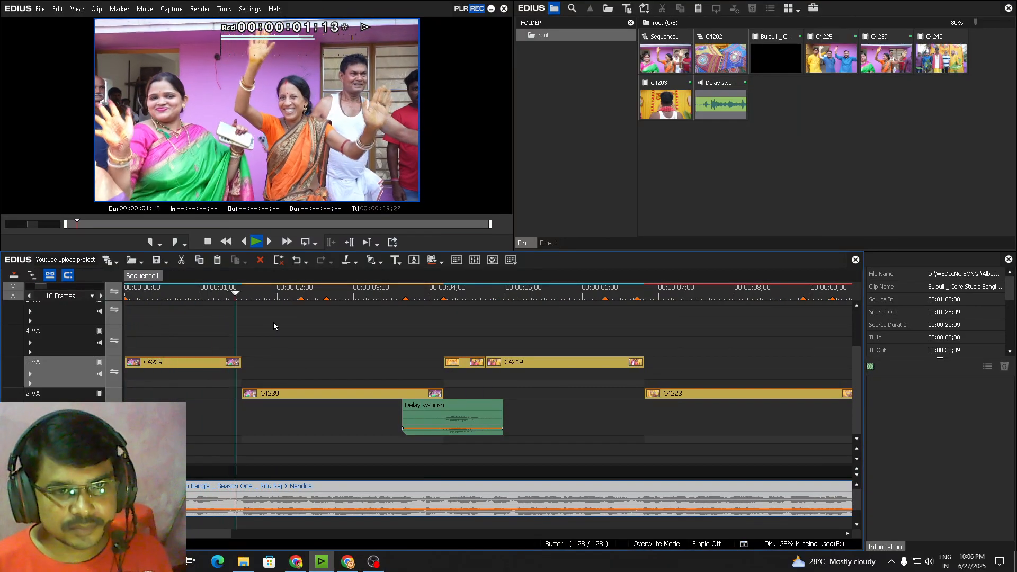
pyautogui.press('space')
pyautogui.scroll(2, 202, 348)
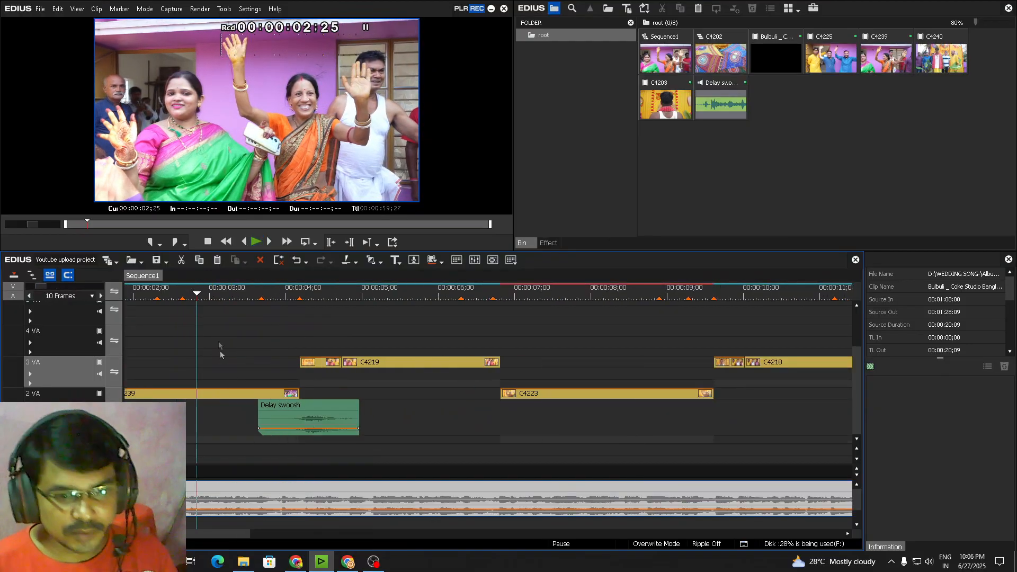
# Place the playhead at 00:00:04;05 and move the Delay swoosh audio clip to start at 00:00:06;21, beneath C4223
pyautogui.moveTo(199, 295); pyautogui.dragTo(300, 295)
pyautogui.moveTo(310, 409); pyautogui.dragTo(544, 434)
pyautogui.click(320, 339)
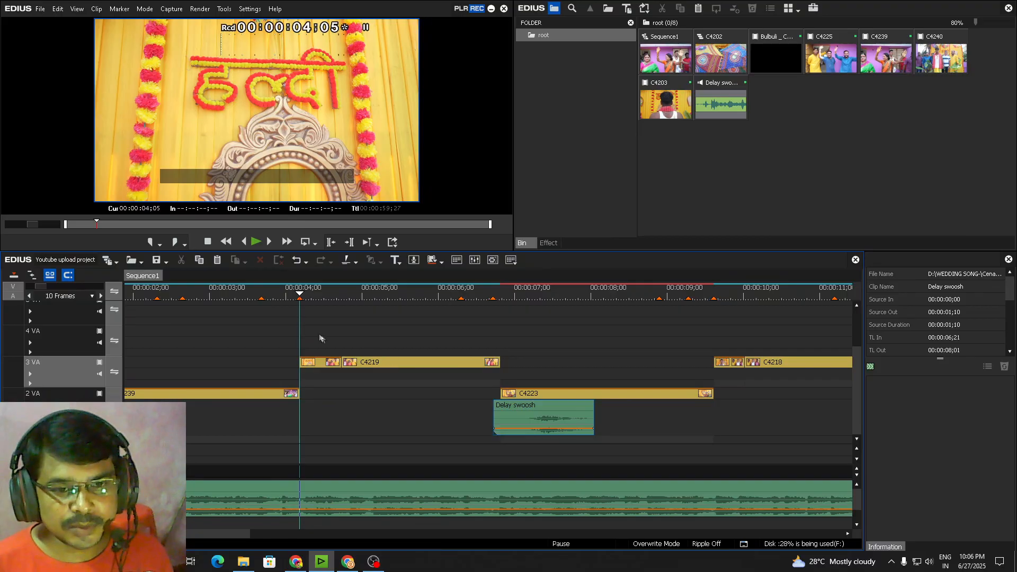
# Scrub across the cut into the short first C4219 clip and preview it from 00:00:04;05
pyautogui.moveTo(289, 306); pyautogui.dragTo(261, 312)
pyautogui.moveTo(260, 312); pyautogui.dragTo(300, 316)
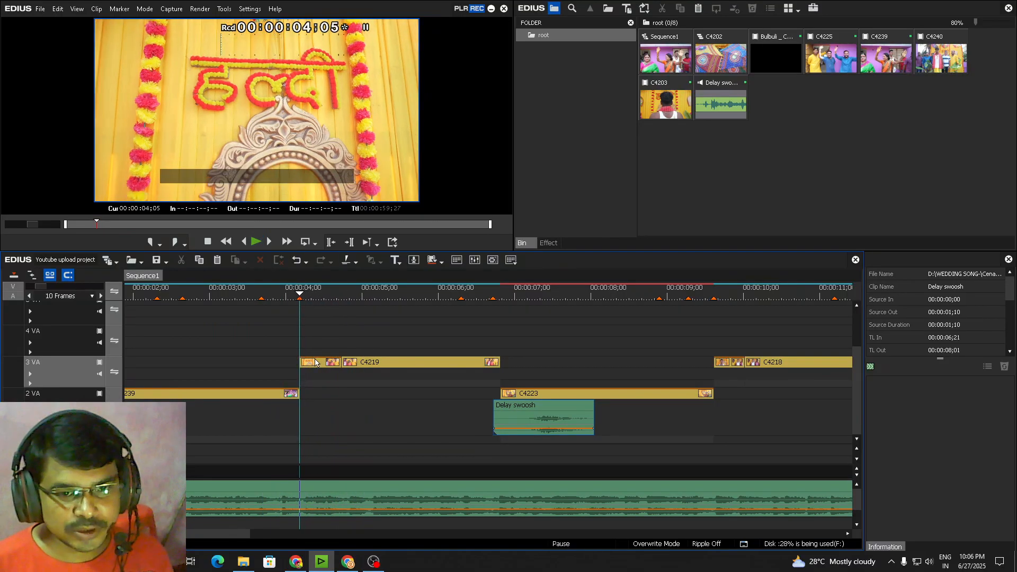
pyautogui.click(318, 371)
pyautogui.press('space')
pyautogui.press('space')
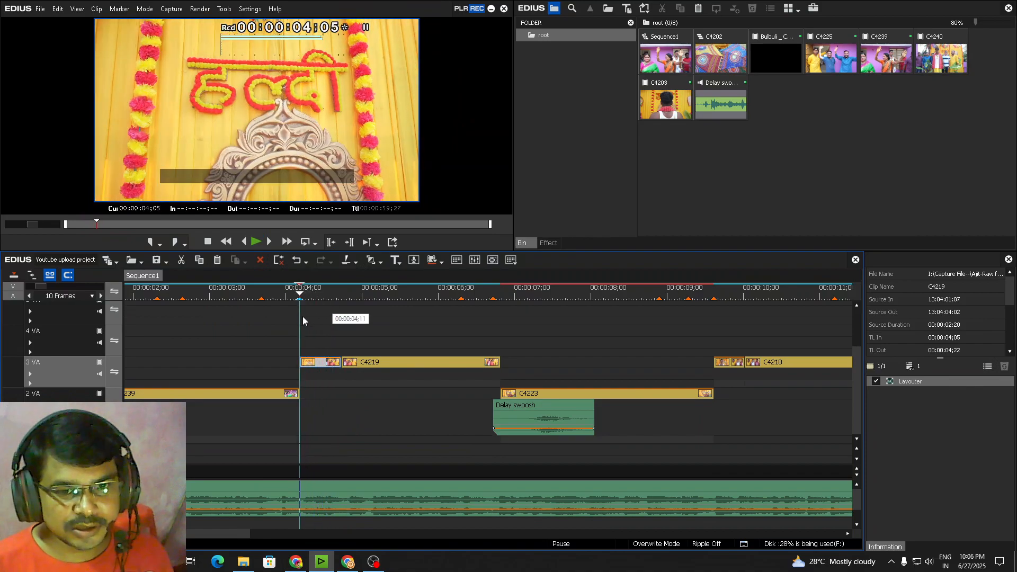
pyautogui.press('space')
pyautogui.click(315, 313)
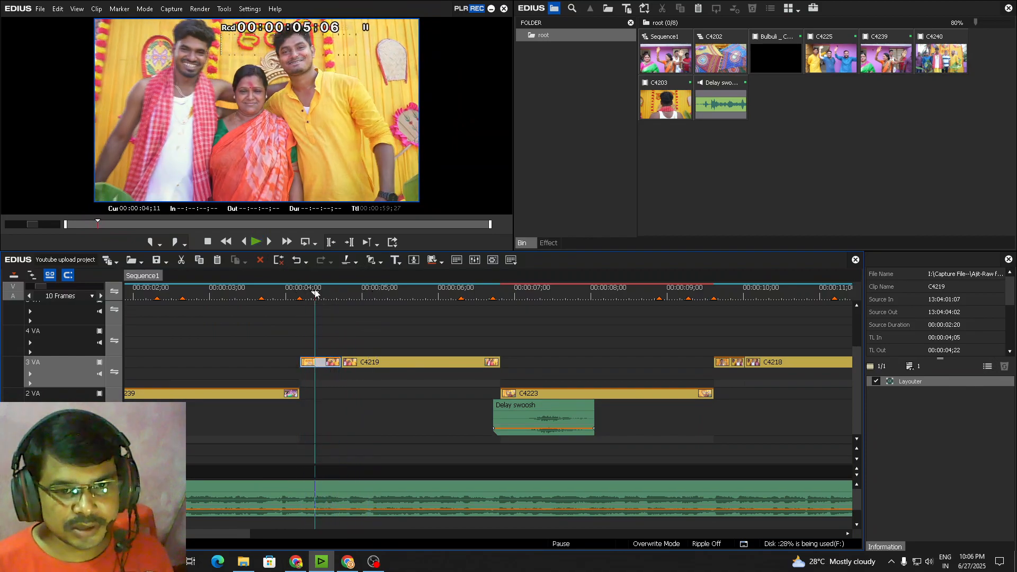
pyautogui.click(359, 334)
# Check the speed settings of the short first C4219 clip on track 3 VA and play into the second one
pyautogui.click(321, 366)
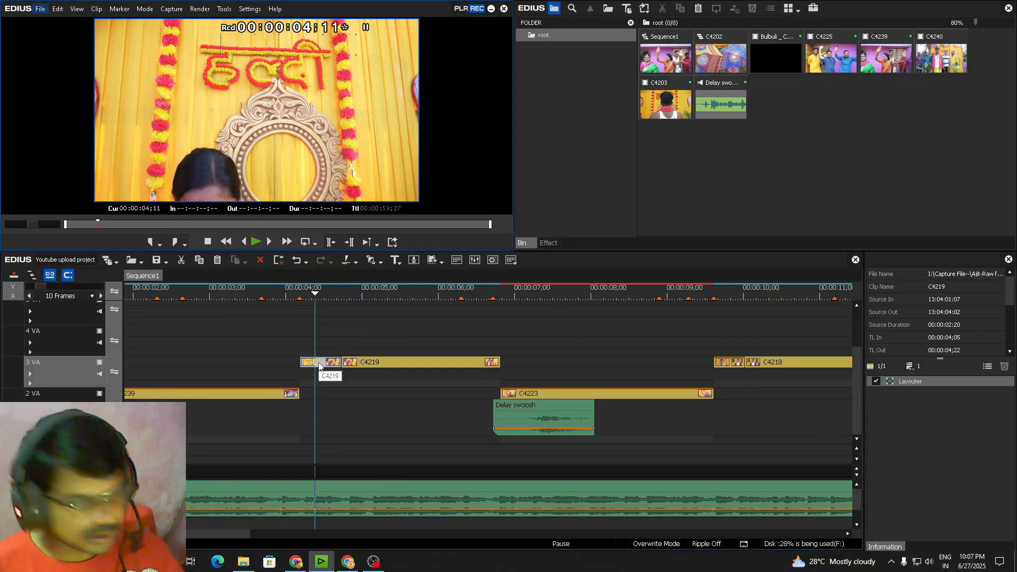
pyautogui.hotkey('alt', 'e')
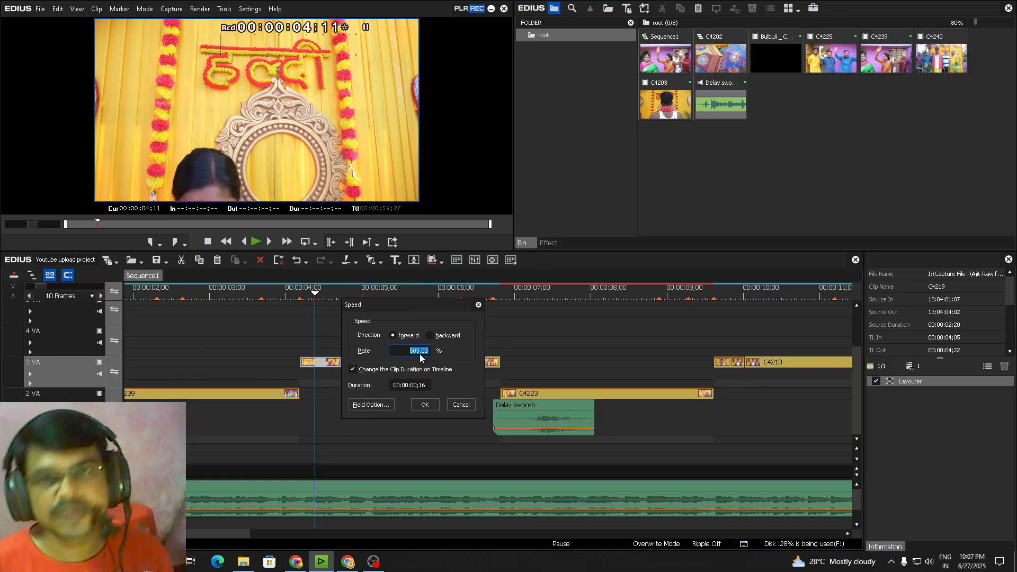
pyautogui.click(425, 404)
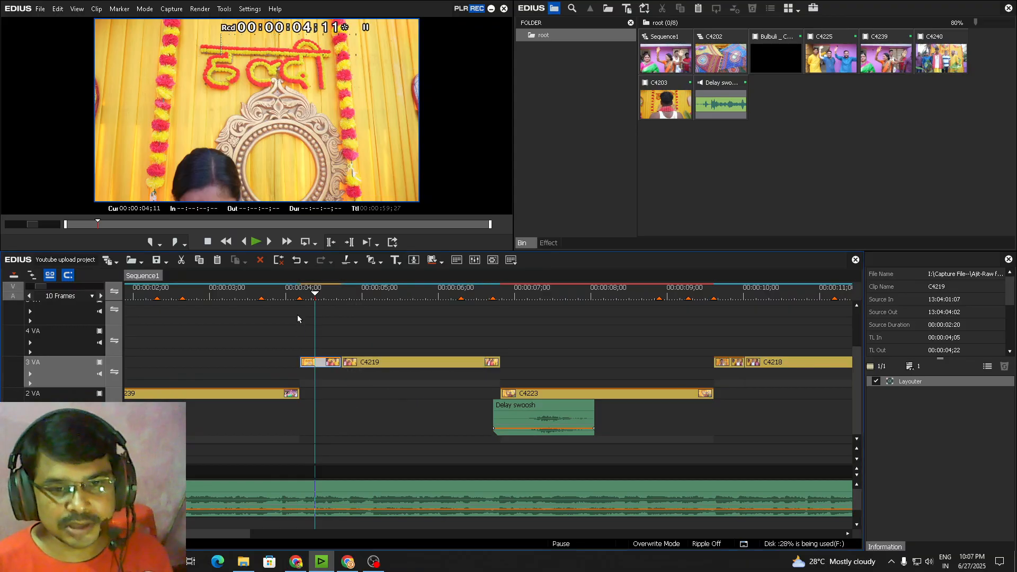
pyautogui.press('space')
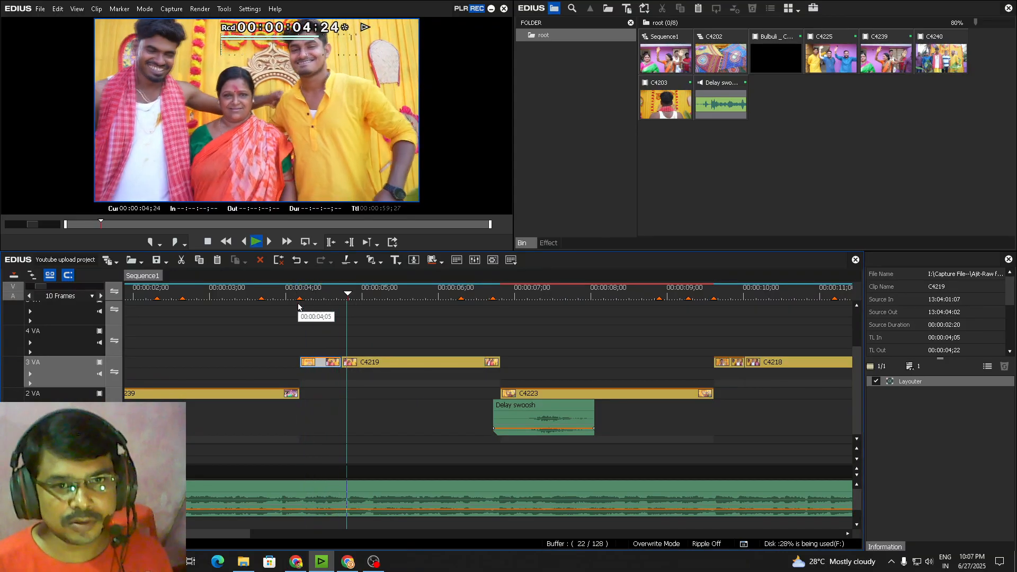
pyautogui.click(402, 363)
# Trim 12 frames off the start of the Delay swoosh audio clip and place it at 00:00:04;05 beneath the first C4219 clip
pyautogui.moveTo(566, 416); pyautogui.dragTo(395, 415)
pyautogui.click(343, 294)
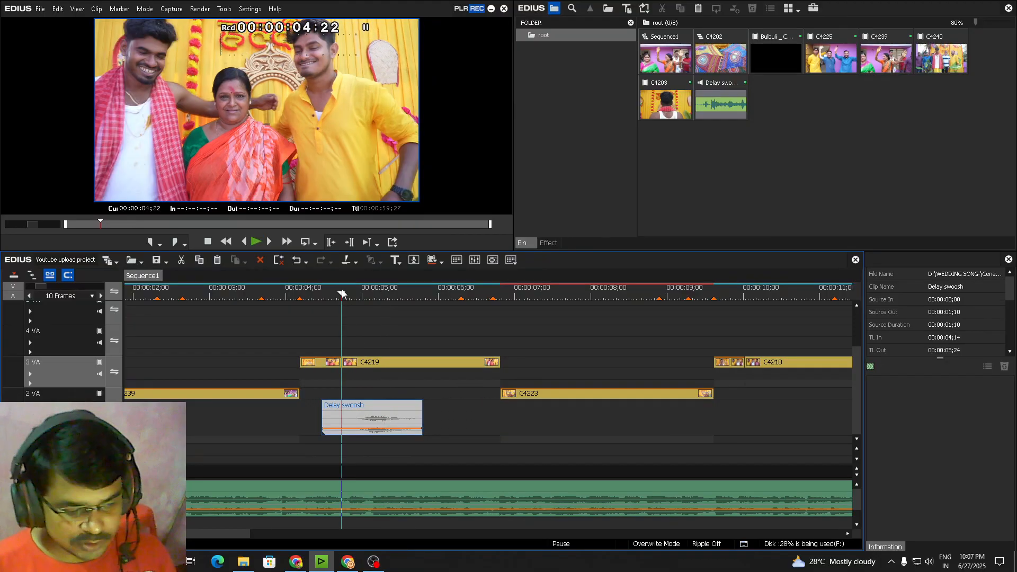
pyautogui.press('ctrl+KP_Add')
pyautogui.moveTo(304, 424); pyautogui.dragTo(259, 426)
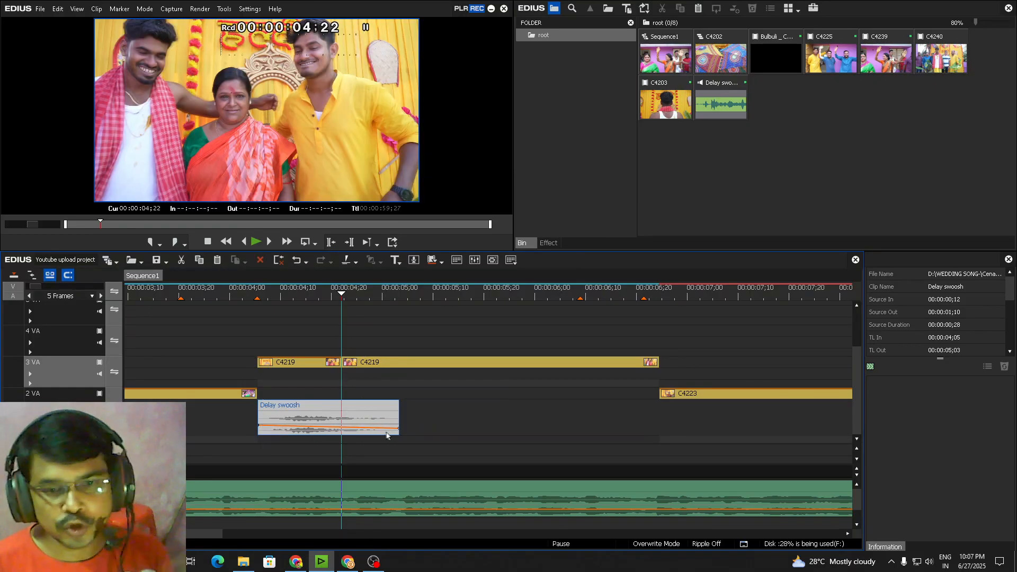
# Raise the Delay swoosh clip's end volume point to 4.6 dB (168.67%) and move the clip to start at 00:00:04;01
pyautogui.moveTo(399, 429); pyautogui.dragTo(398, 424)
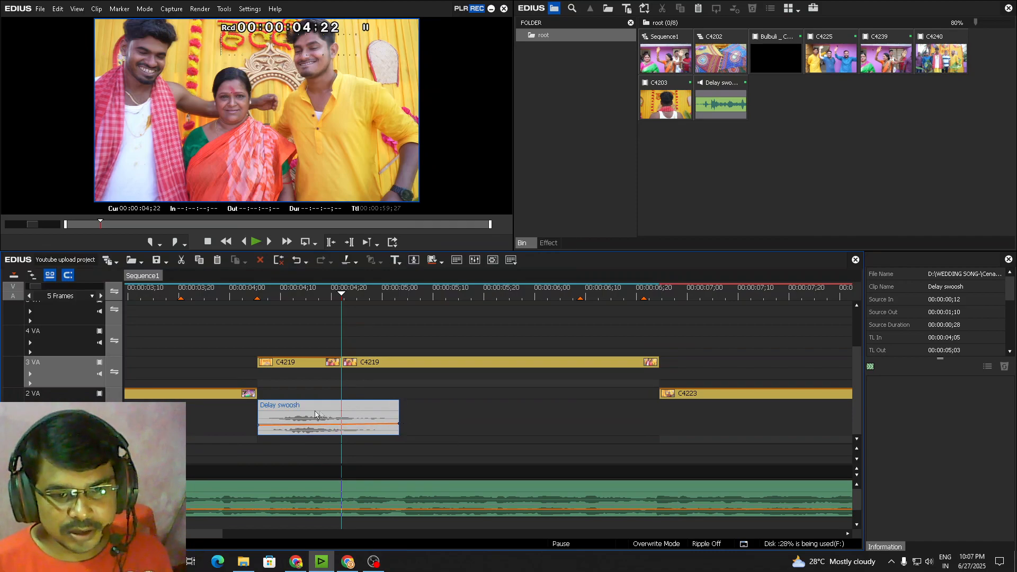
pyautogui.click(403, 430)
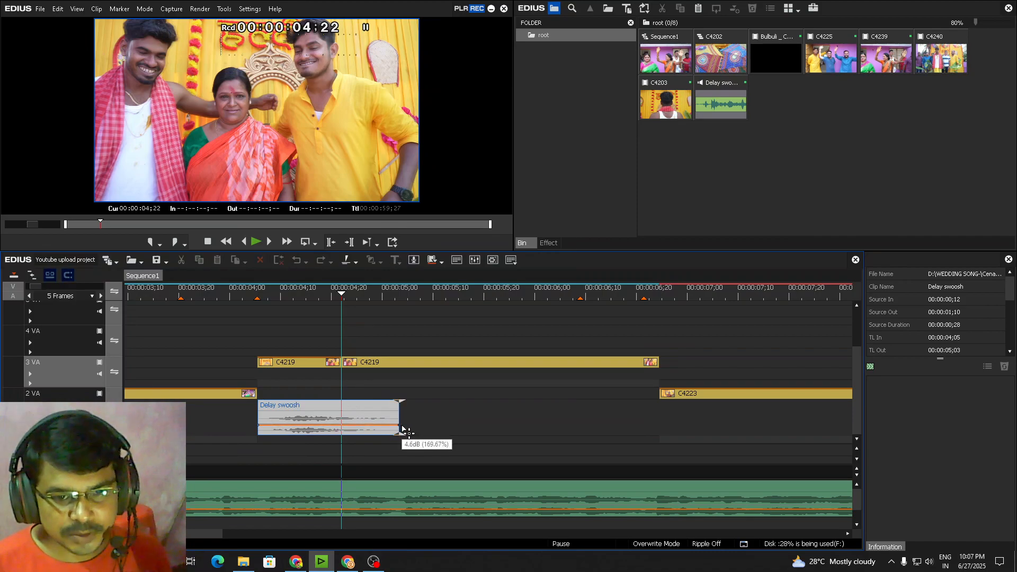
pyautogui.moveTo(323, 410); pyautogui.dragTo(303, 411)
# Play the sequence from 00:00:03;09 to preview the Delay swoosh sound over the cut to C4219
pyautogui.click(238, 290)
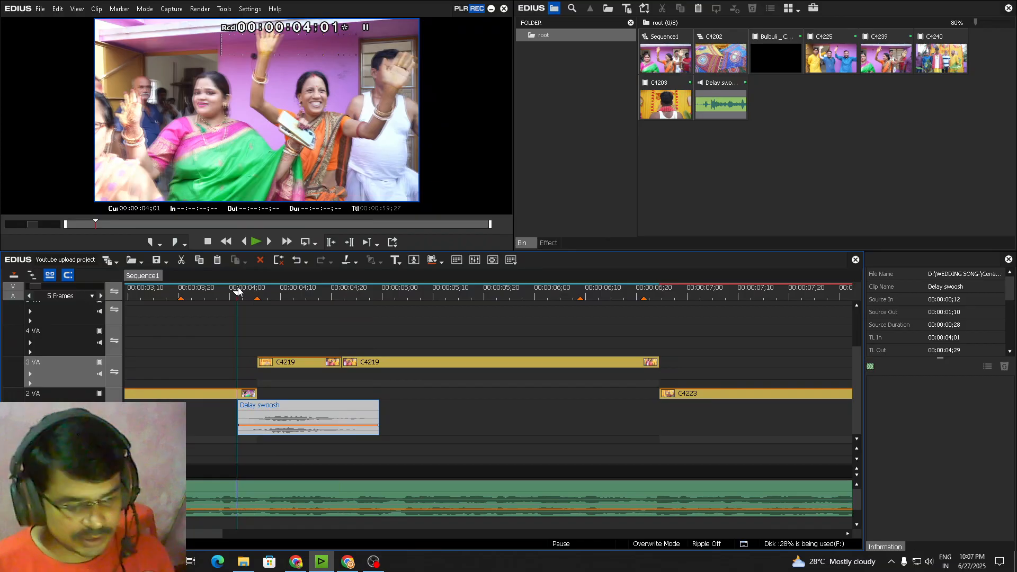
pyautogui.scroll(-1, 239, 290)
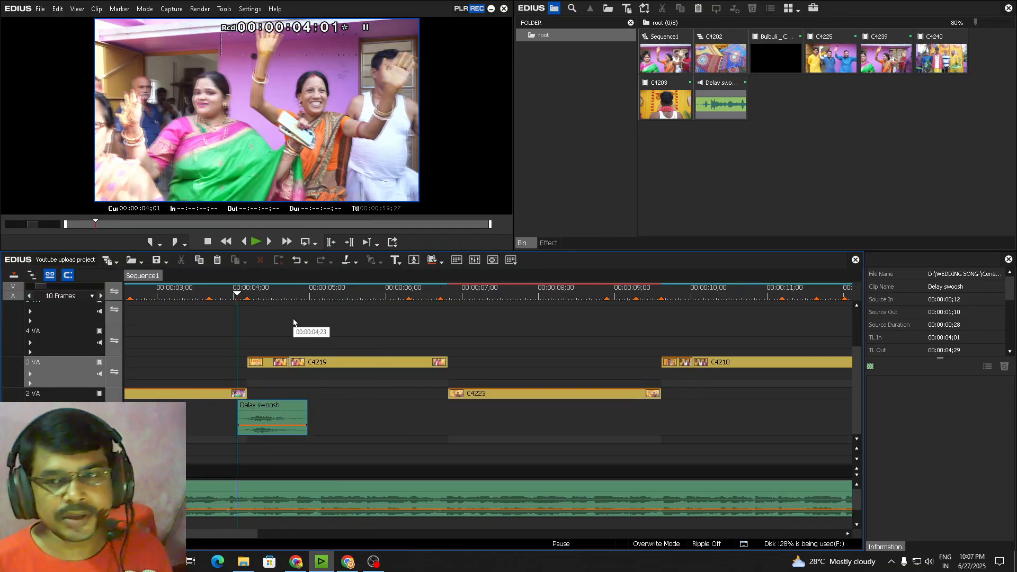
pyautogui.scroll(-1, 291, 319)
pyautogui.scroll(1, 295, 335)
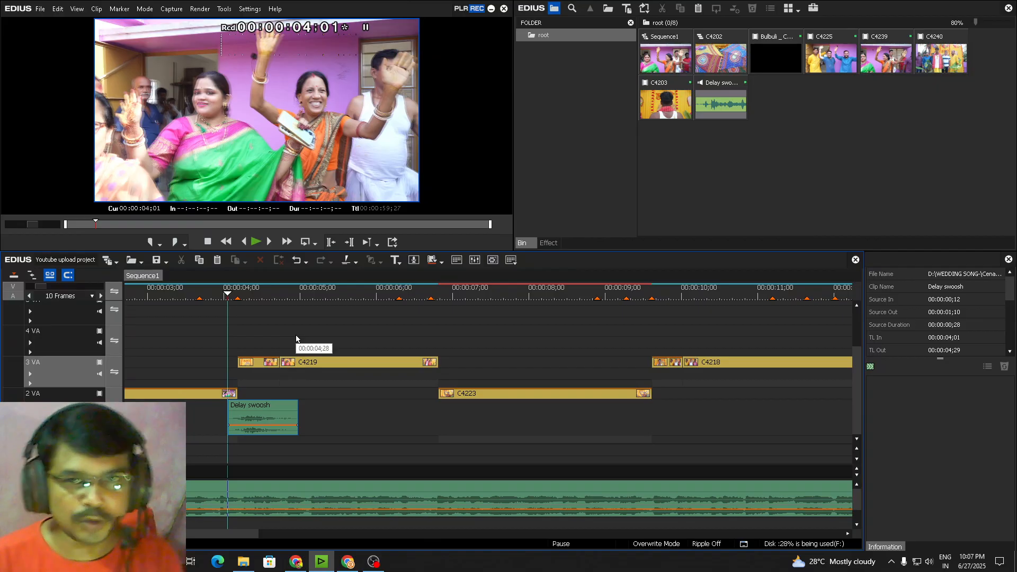
pyautogui.click(171, 293)
pyautogui.press('space')
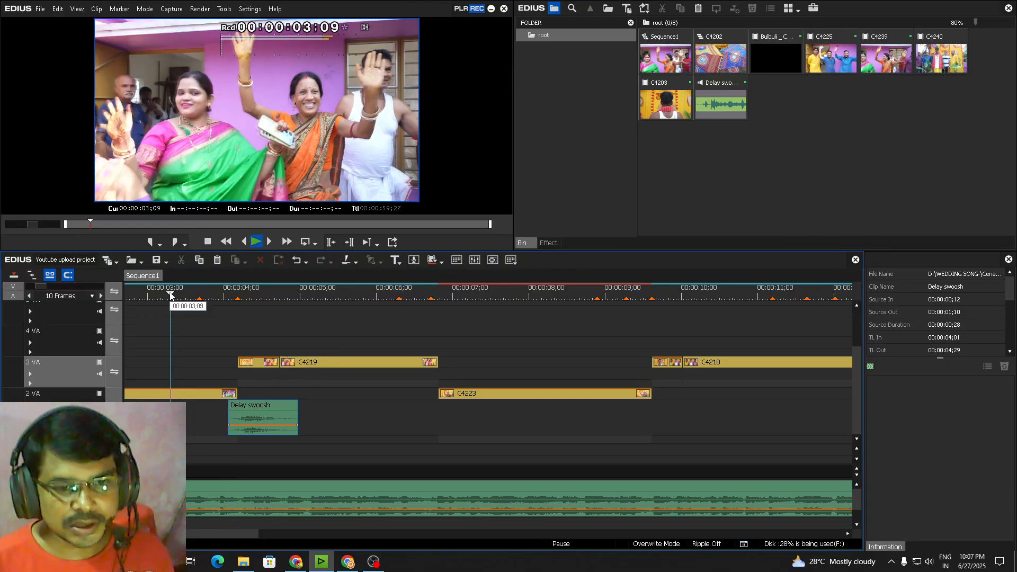
# Switch to OBS, set the Audio Output Capture volume to about -8.5 dB, and replay the swoosh cut to C4219 in EDIUS
pyautogui.press('space')
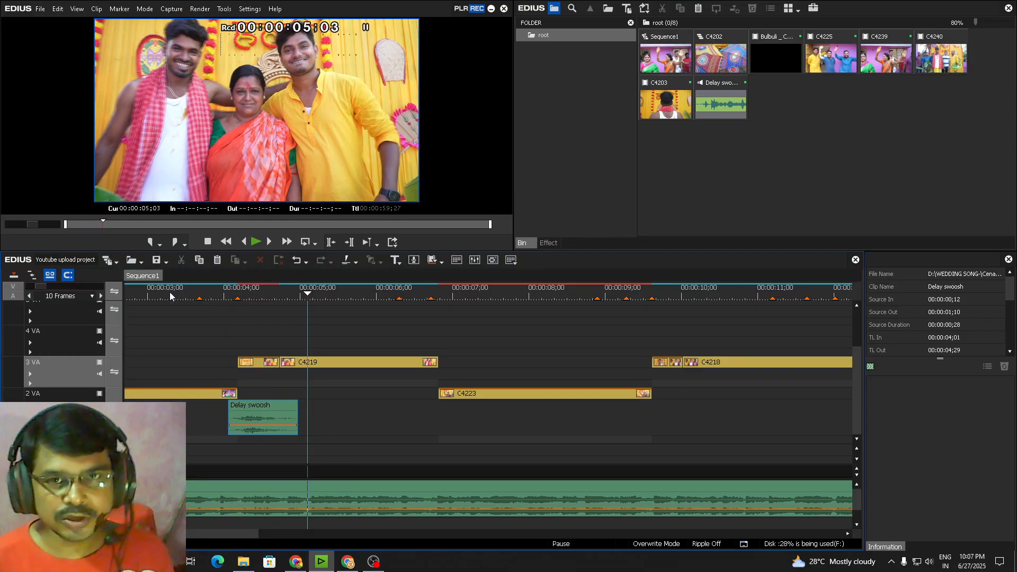
pyautogui.click(187, 290)
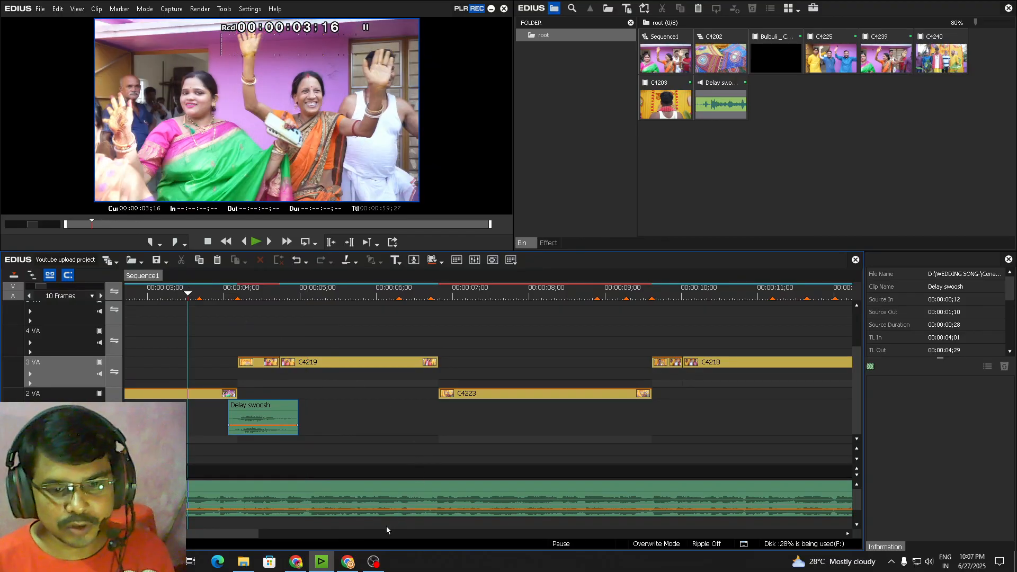
pyautogui.click(374, 562)
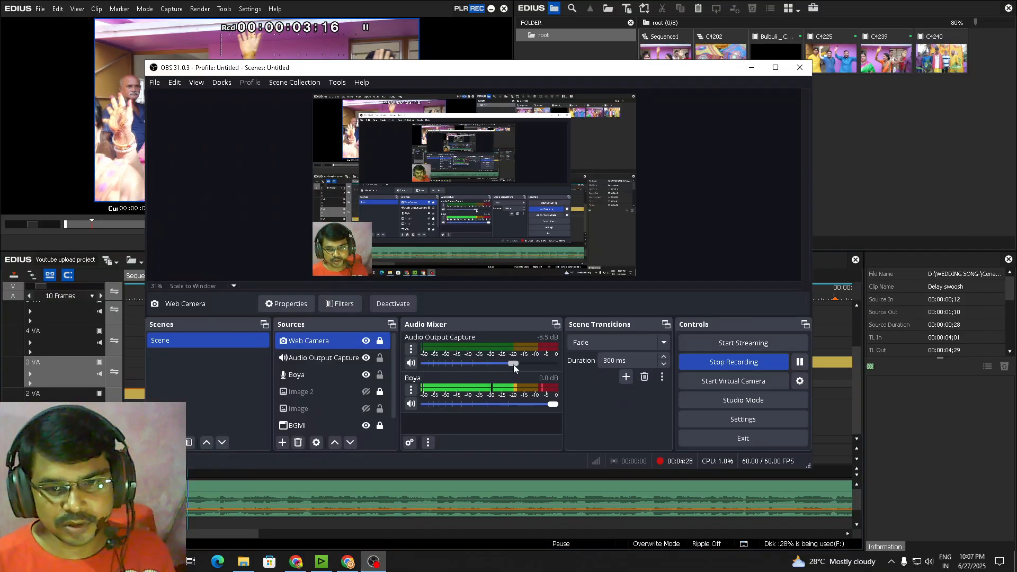
pyautogui.click(374, 562)
pyautogui.press('space')
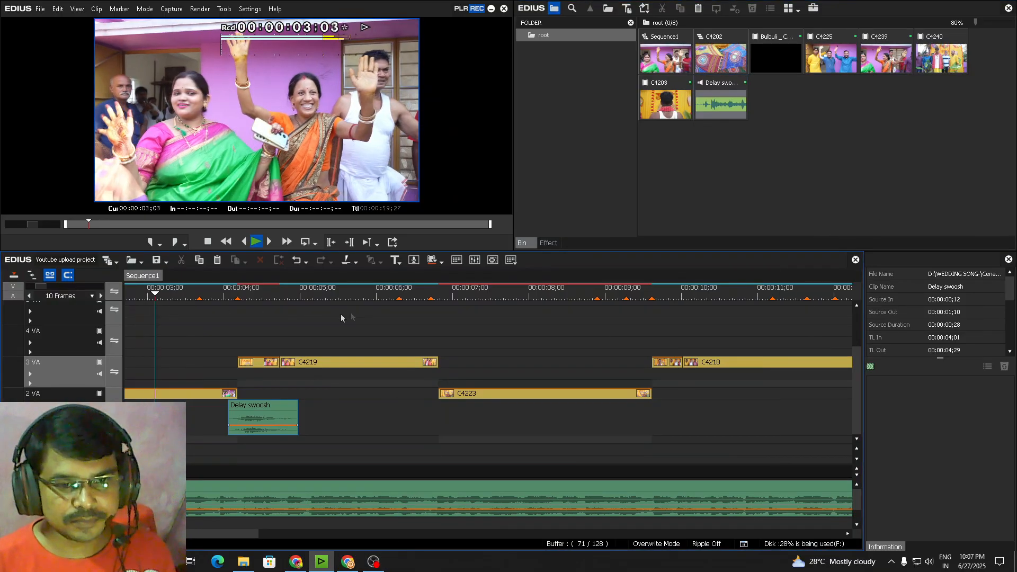
pyautogui.press('space')
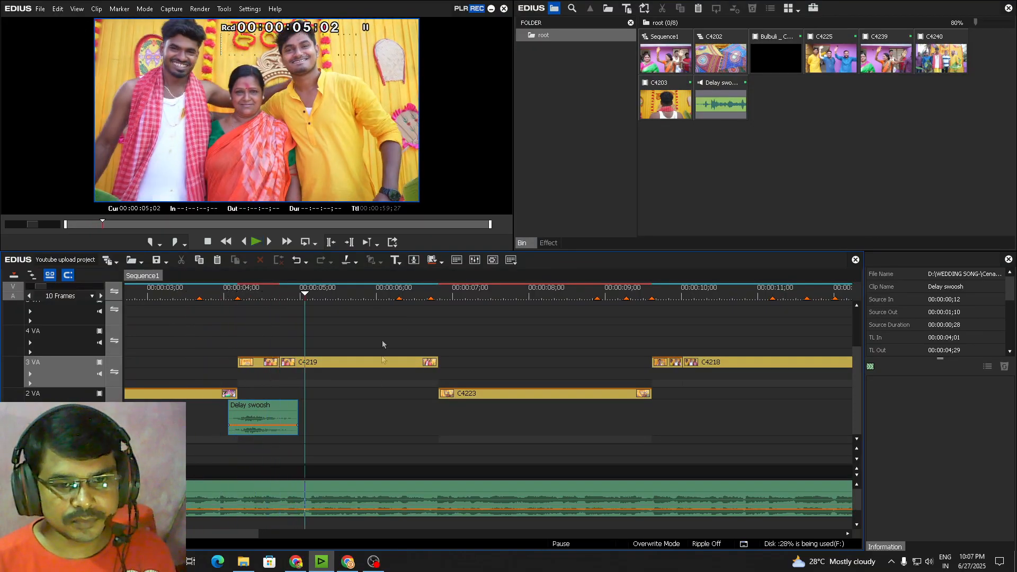
# Lower the Audio Output Capture volume in OBS to about -59.3 dB, and play the EDIUS sequence through C4219 into C4223
pyautogui.click(374, 562)
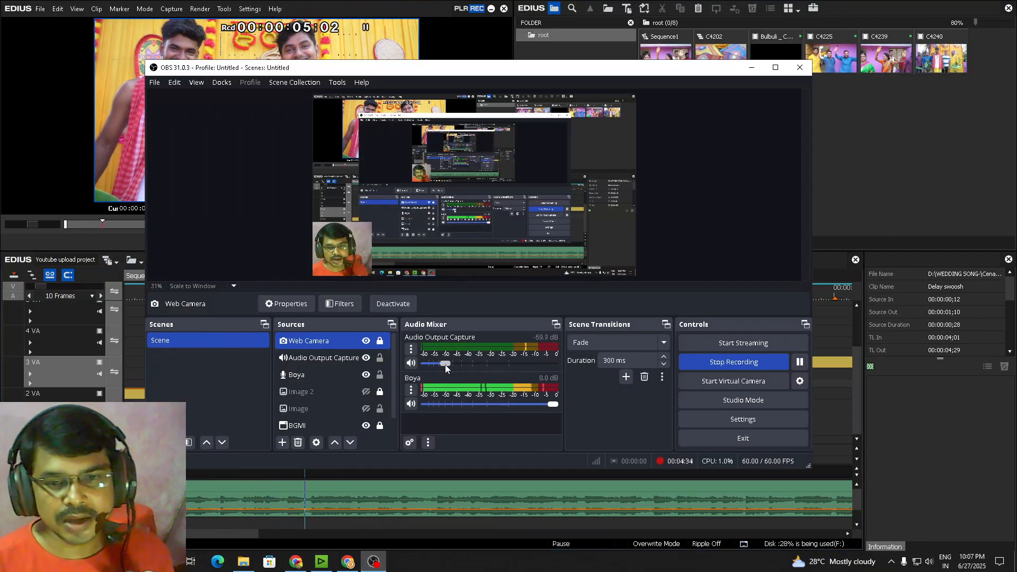
pyautogui.hotkey('alt', 'Tab')
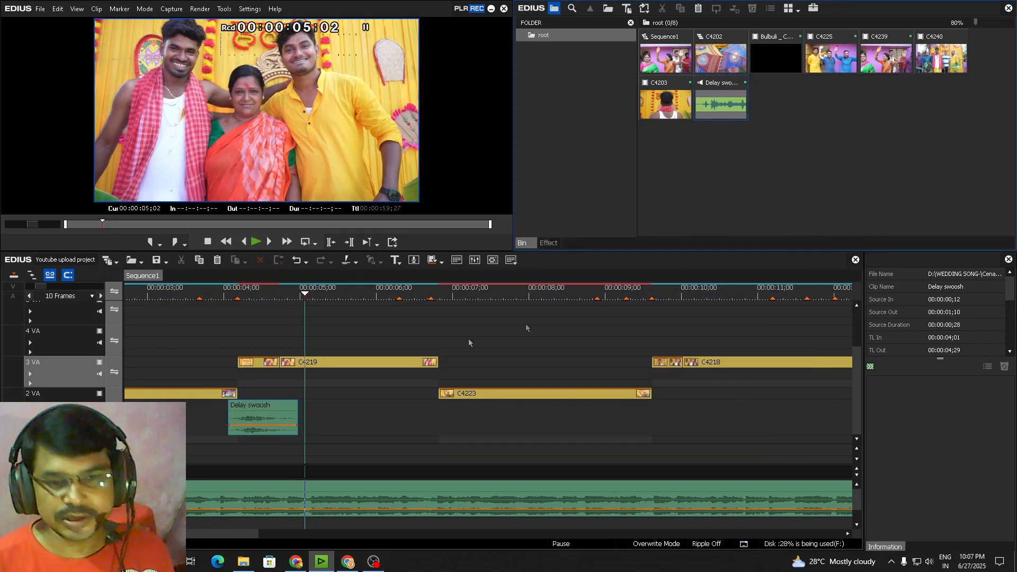
pyautogui.click(228, 292)
pyautogui.press('space')
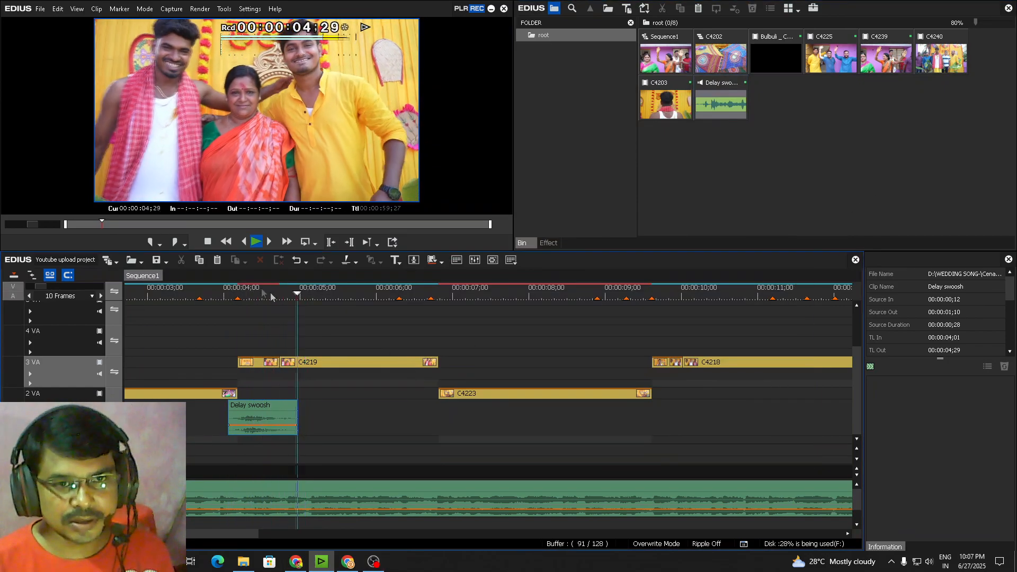
pyautogui.press('space')
pyautogui.scroll(-2, 347, 346)
pyautogui.scroll(2, 347, 345)
pyautogui.press('space')
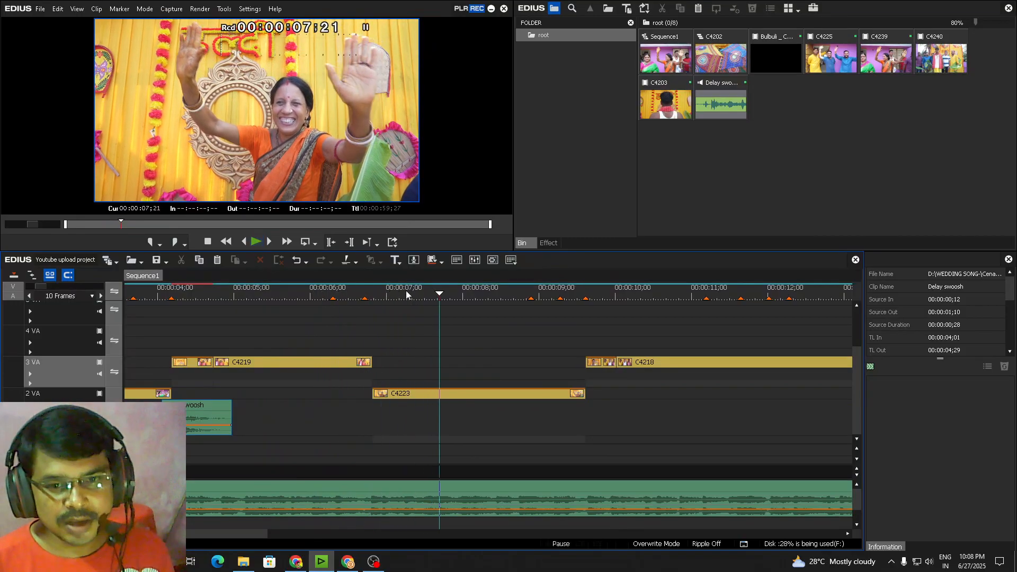
# Play the start of the C4223 clip on track 2 VA and check its speed settings
pyautogui.click(383, 292)
pyautogui.scroll(-1, 381, 314)
pyautogui.click(339, 393)
pyautogui.press('space')
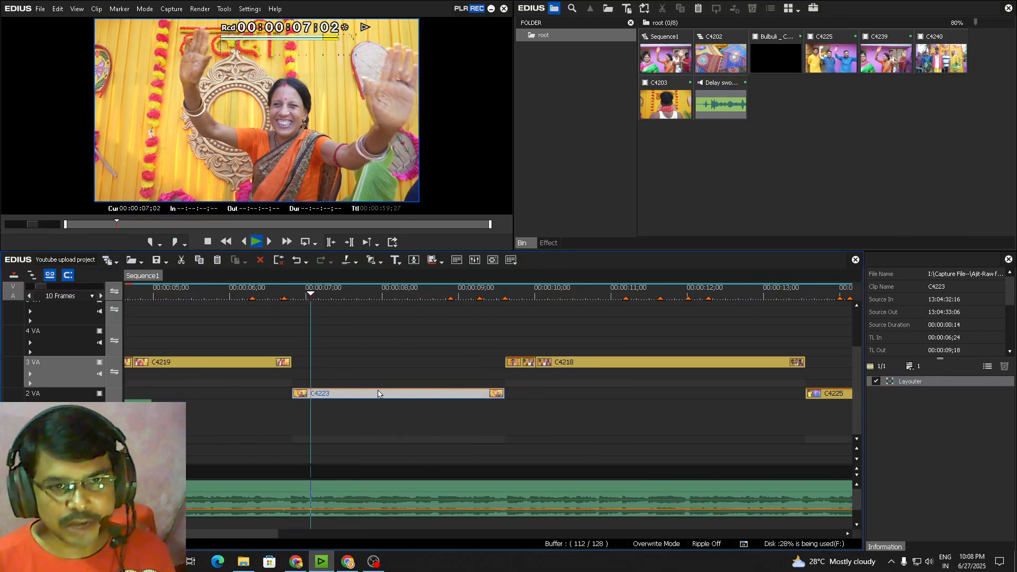
pyautogui.press('space')
pyautogui.hotkey('alt', 'e')
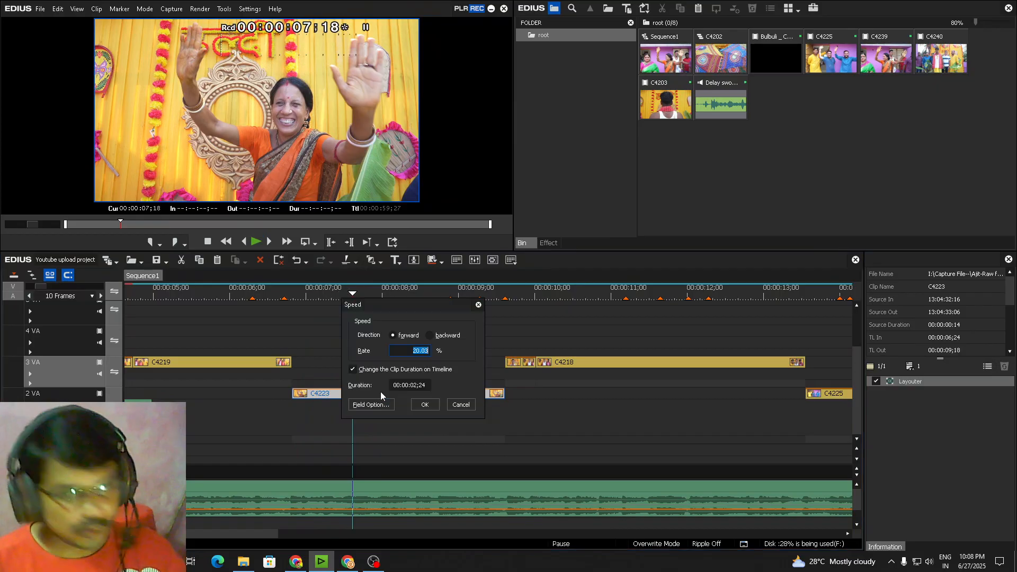
pyautogui.click(432, 406)
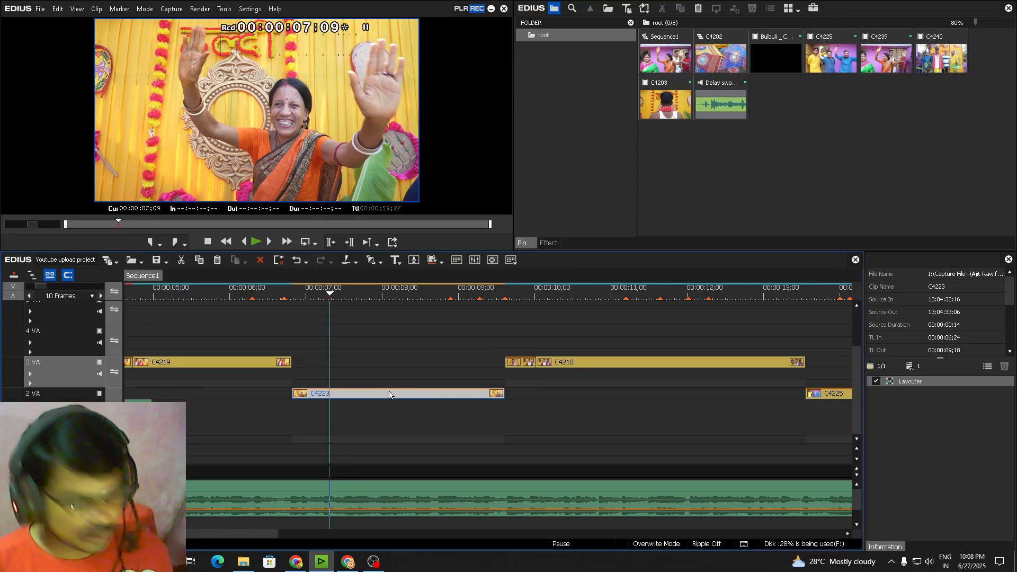
# Check the speed settings of the long C4218 clip on track 3 VA and play from 00:00:07;00 across the cut into it
pyautogui.click(575, 363)
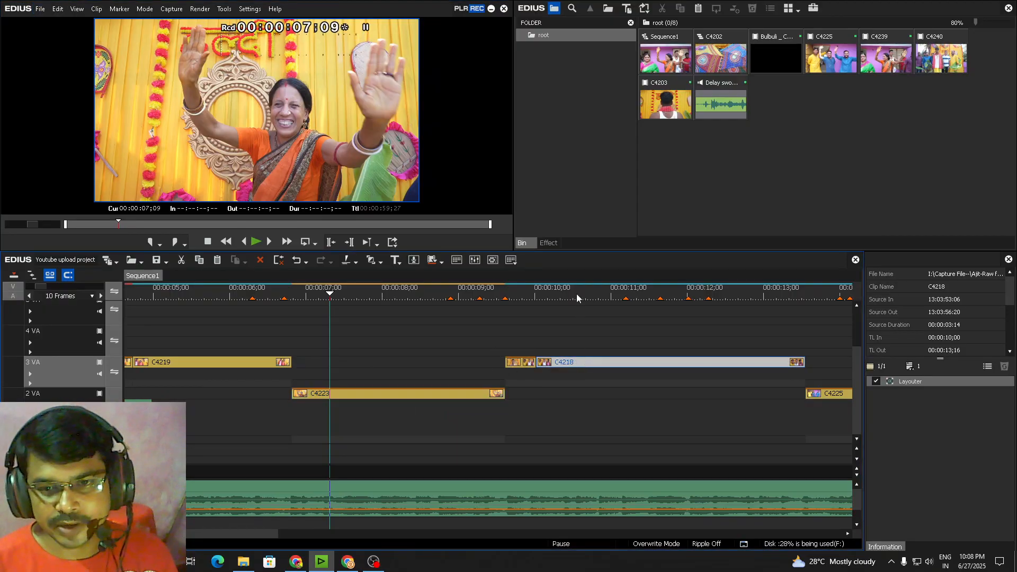
pyautogui.moveTo(576, 296); pyautogui.dragTo(601, 364)
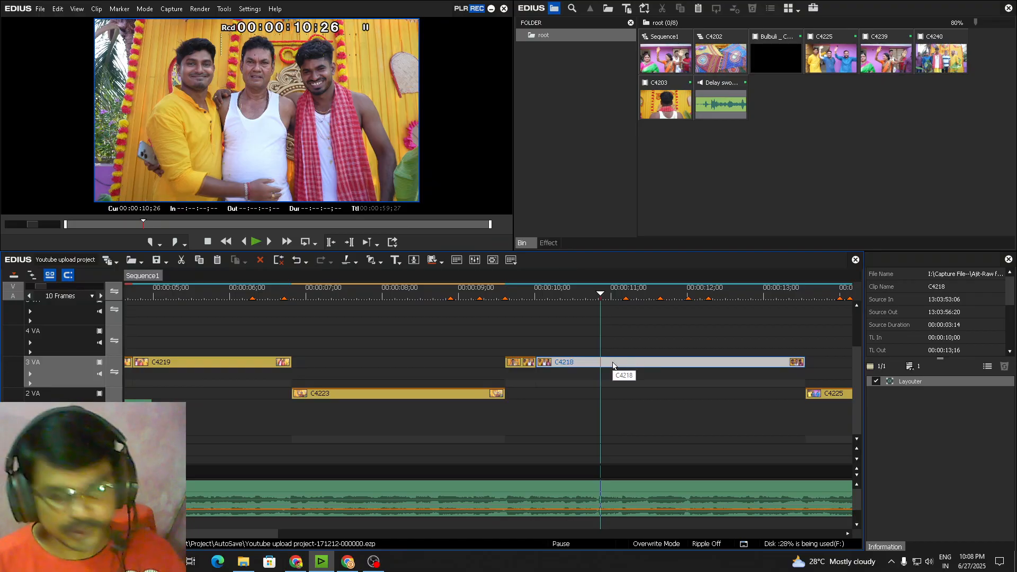
pyautogui.hotkey('alt', 'e')
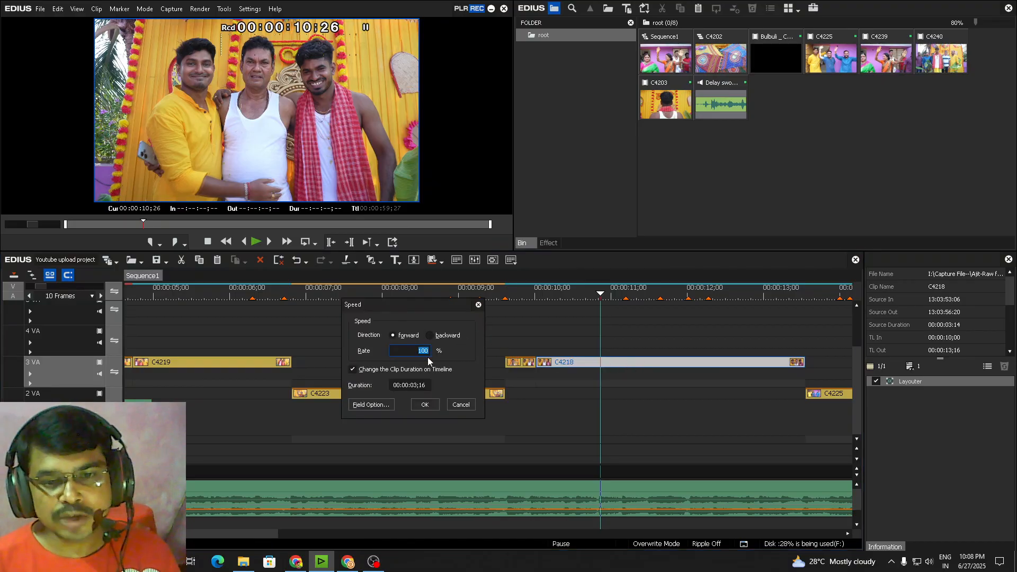
pyautogui.click(461, 404)
pyautogui.click(307, 296)
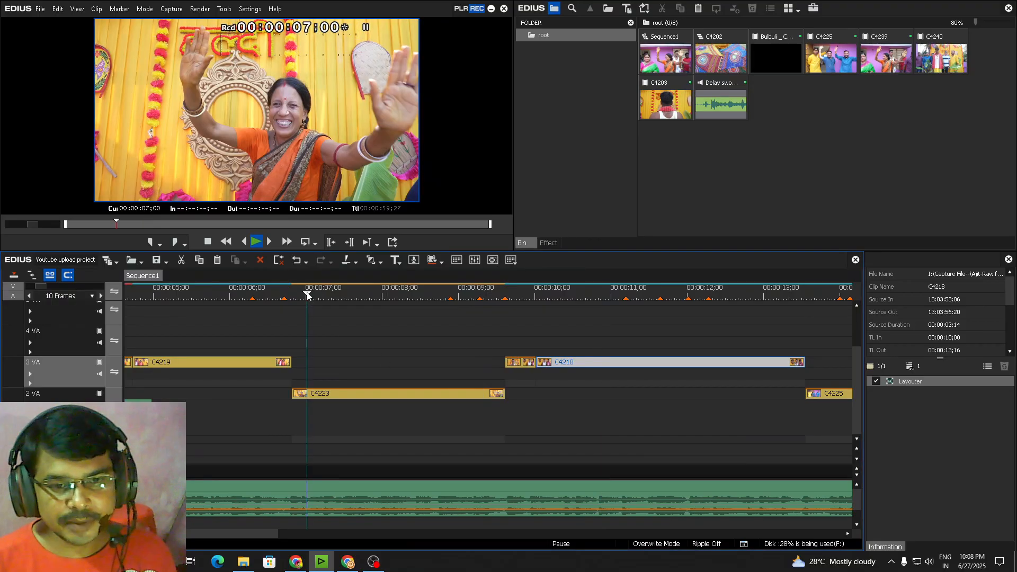
pyautogui.press('space')
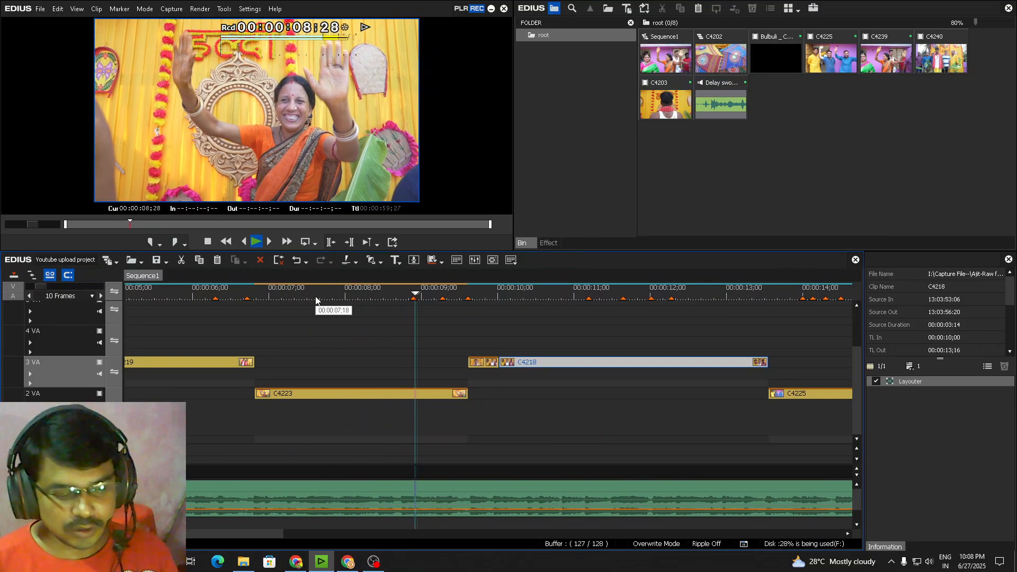
pyautogui.press('space')
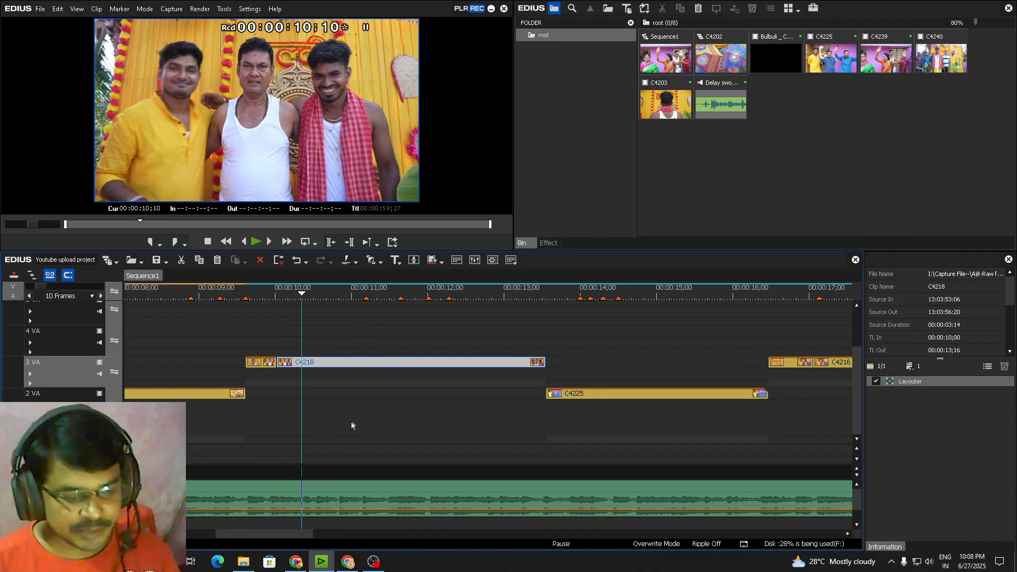
# Copy the Delay swoosh clip beneath C4219 and move the playhead to 00:00:09;18, where C4218 begins
pyautogui.scroll(-2, 351, 422)
pyautogui.click(143, 297)
pyautogui.scroll(2, 148, 298)
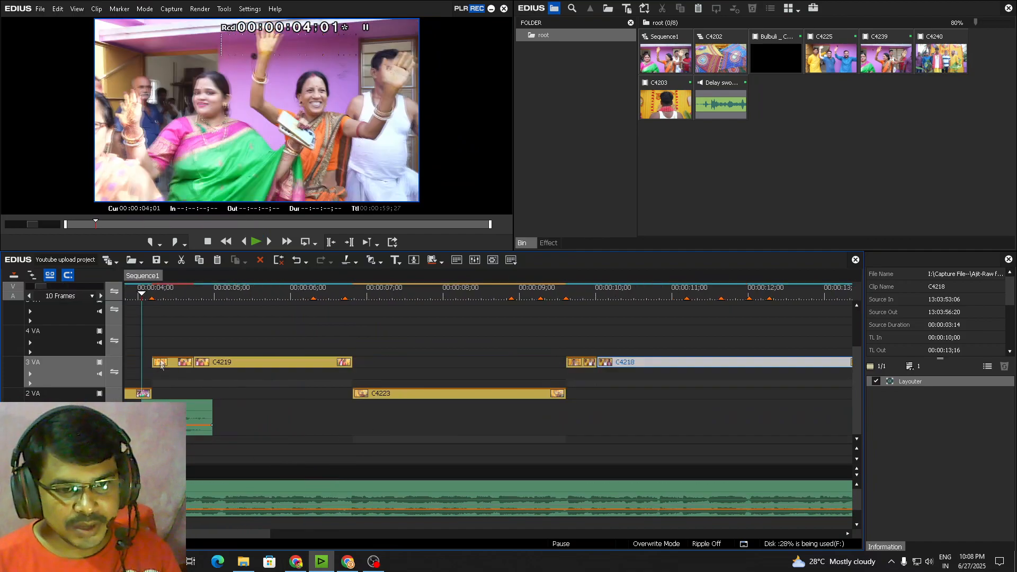
pyautogui.click(159, 298)
pyautogui.click(198, 416)
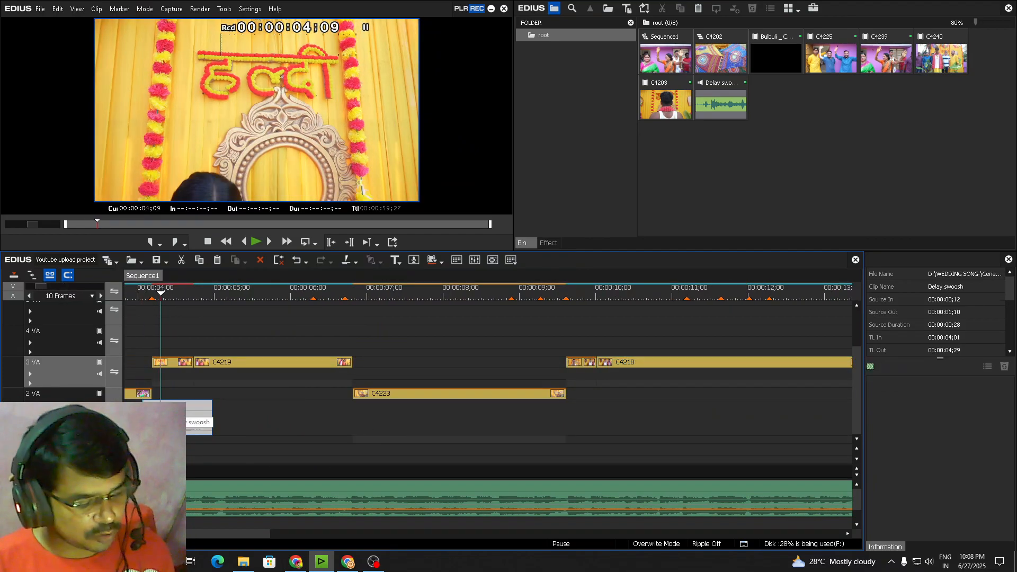
pyautogui.click(566, 296)
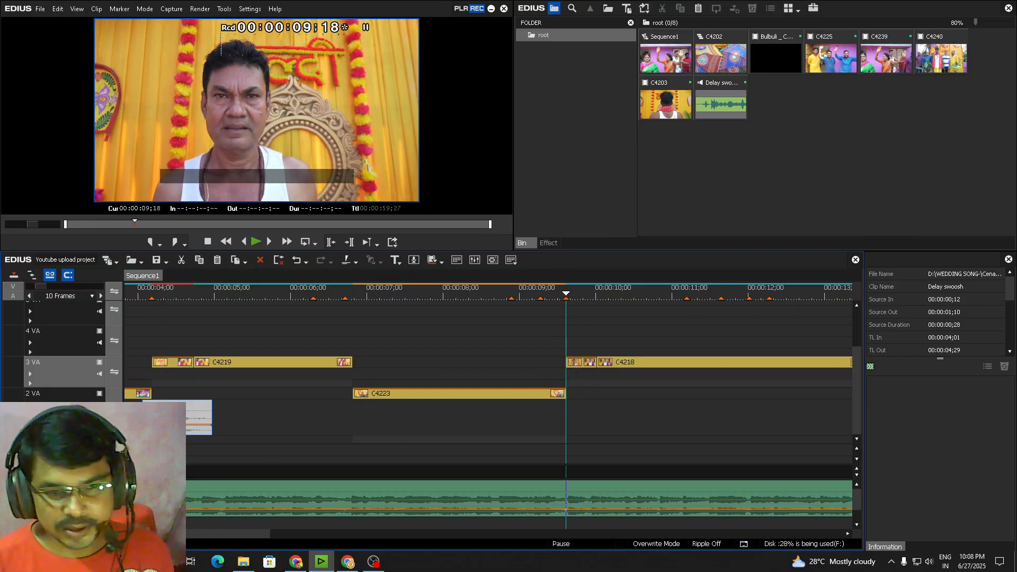
# Target track 2 VA and paste the copied Delay swoosh clip at 00:00:09;18 beneath the first C4218 clip
pyautogui.click(68, 341)
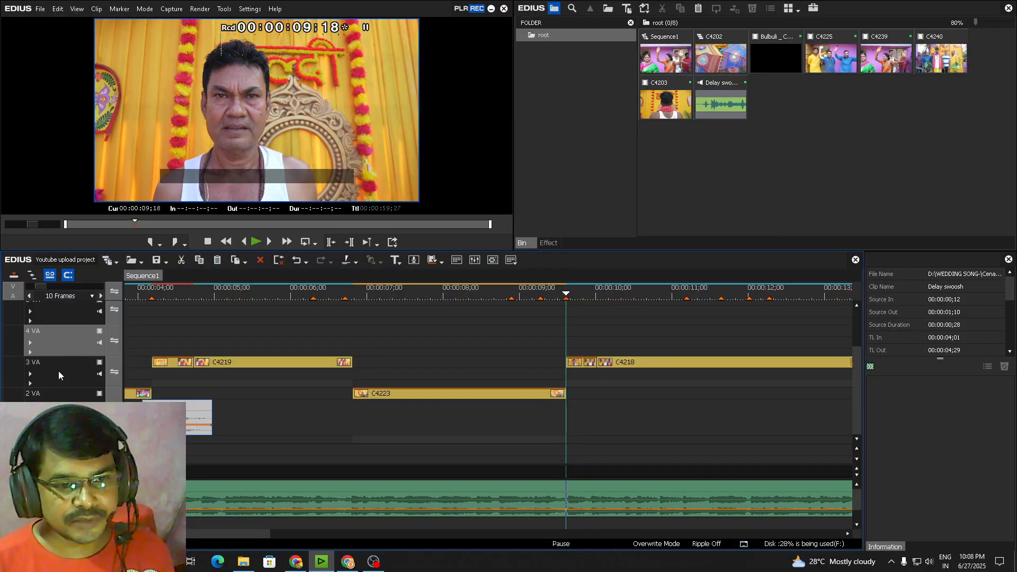
pyautogui.click(59, 375)
pyautogui.click(70, 330)
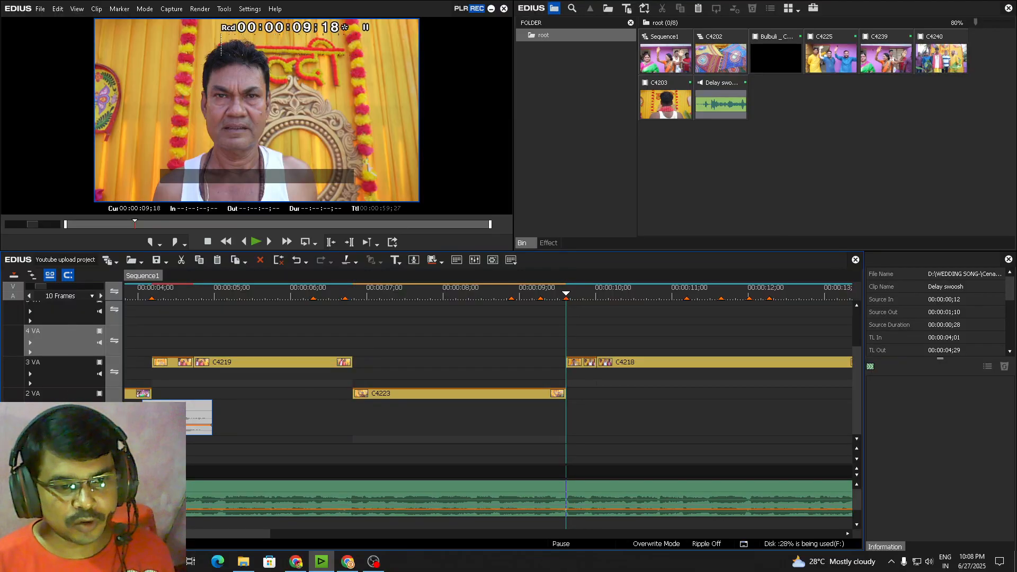
pyautogui.moveTo(857, 380); pyautogui.dragTo(855, 346)
pyautogui.click(61, 341)
pyautogui.click(56, 365)
pyautogui.moveTo(858, 403); pyautogui.dragTo(846, 423)
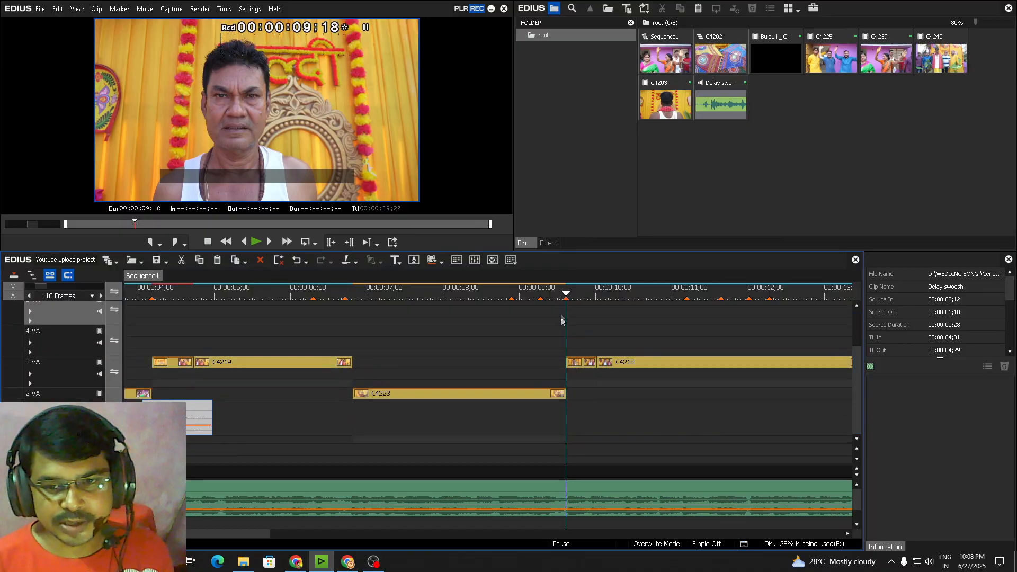
pyautogui.click(59, 393)
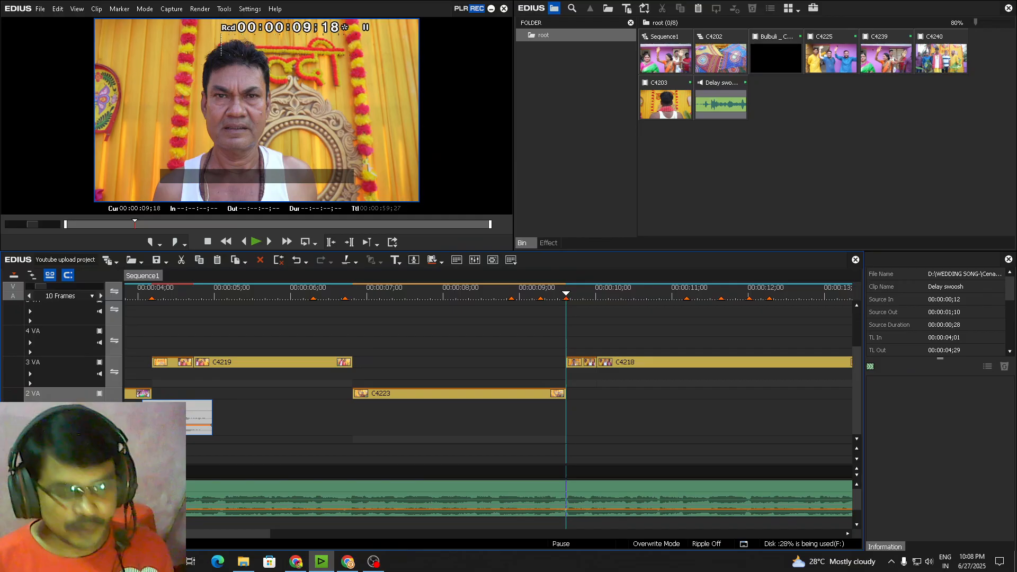
pyautogui.hotkey('ctrl', 'v')
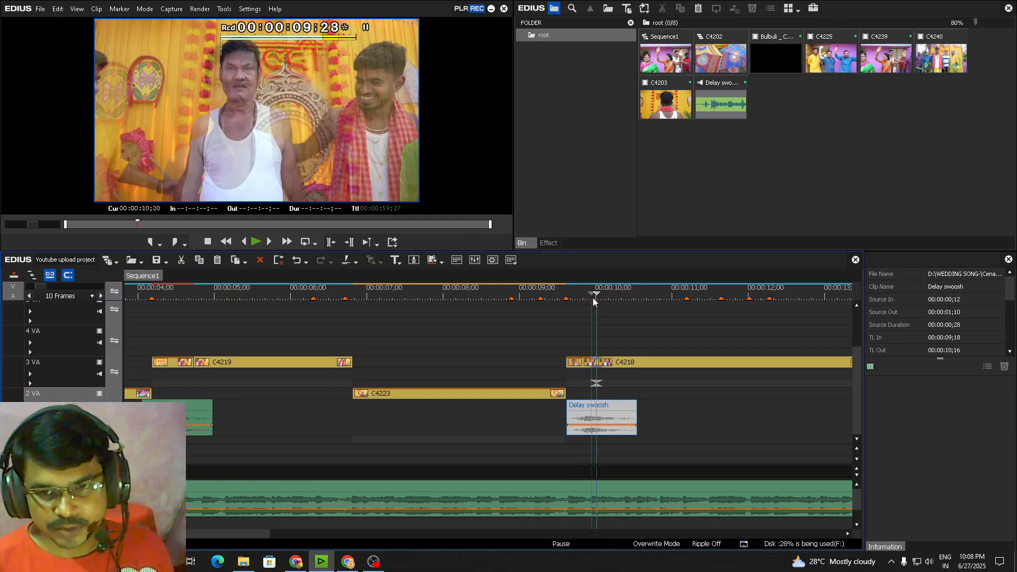
# Examine the pasted Delay swoosh clip's alignment with the cut from C4223 to C4218, with the playhead at 00:00:09;11
pyautogui.scroll(-2, 431, 397)
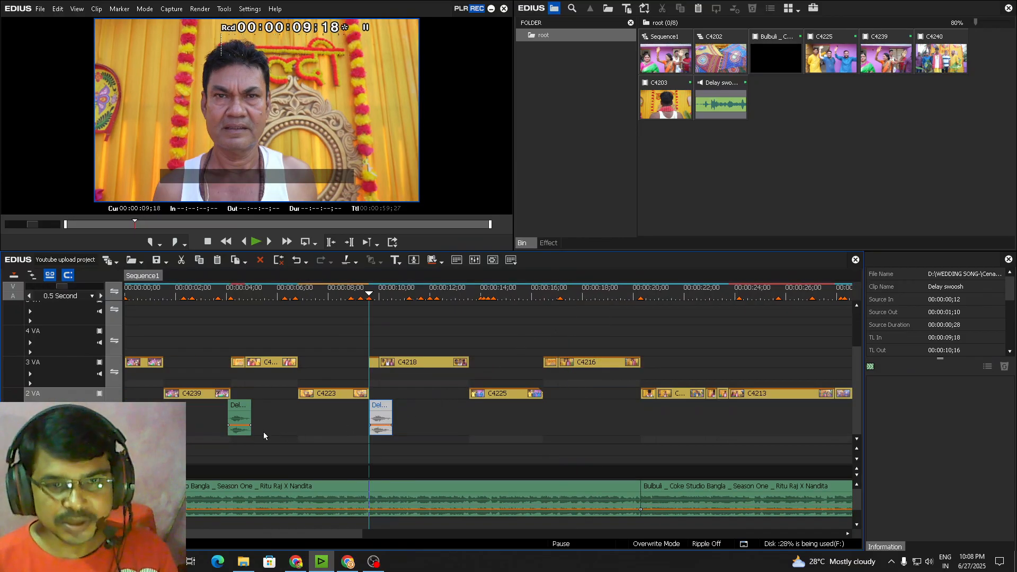
pyautogui.scroll(2, 264, 435)
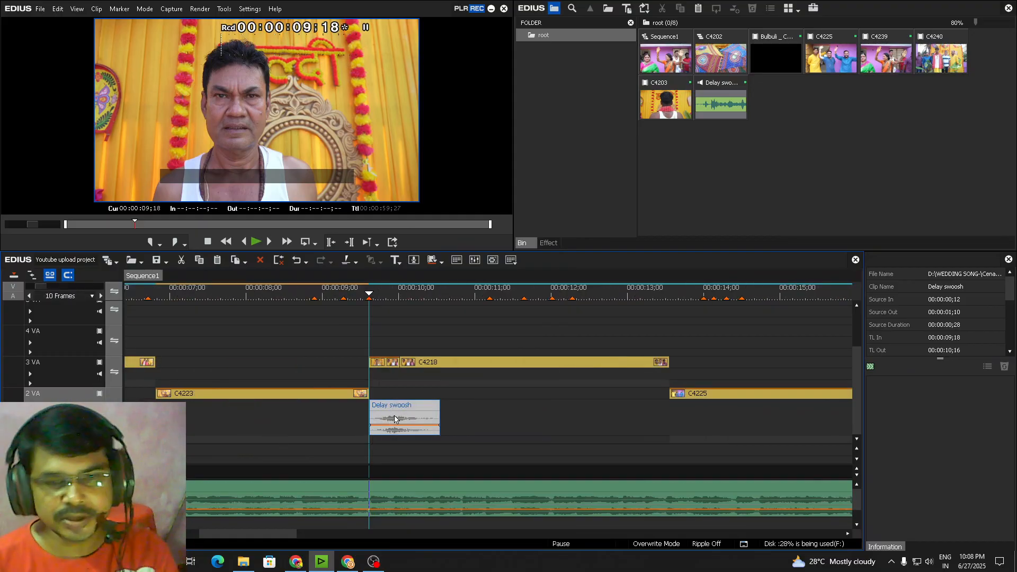
pyautogui.click(350, 315)
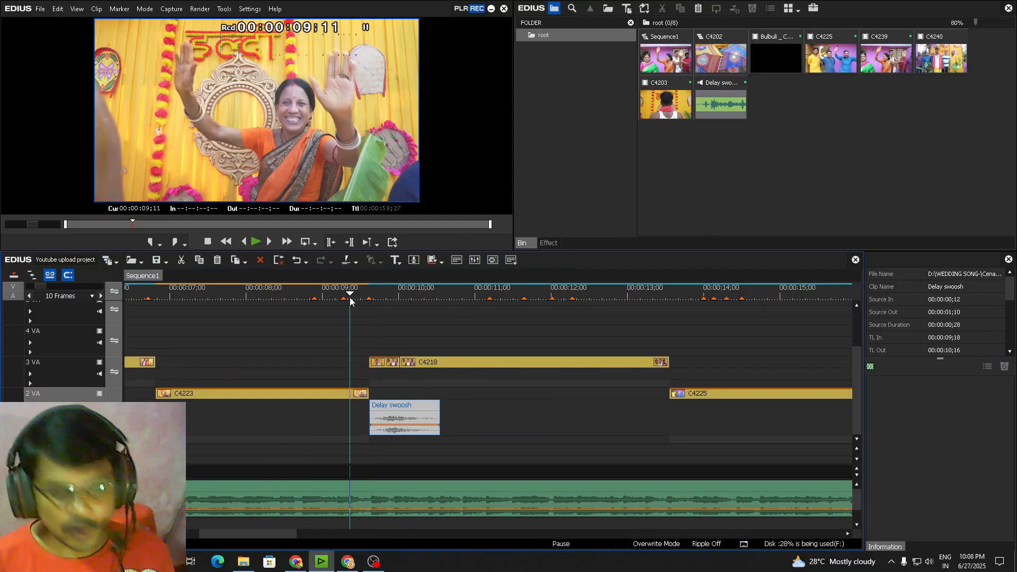
pyautogui.scroll(1, 420, 416)
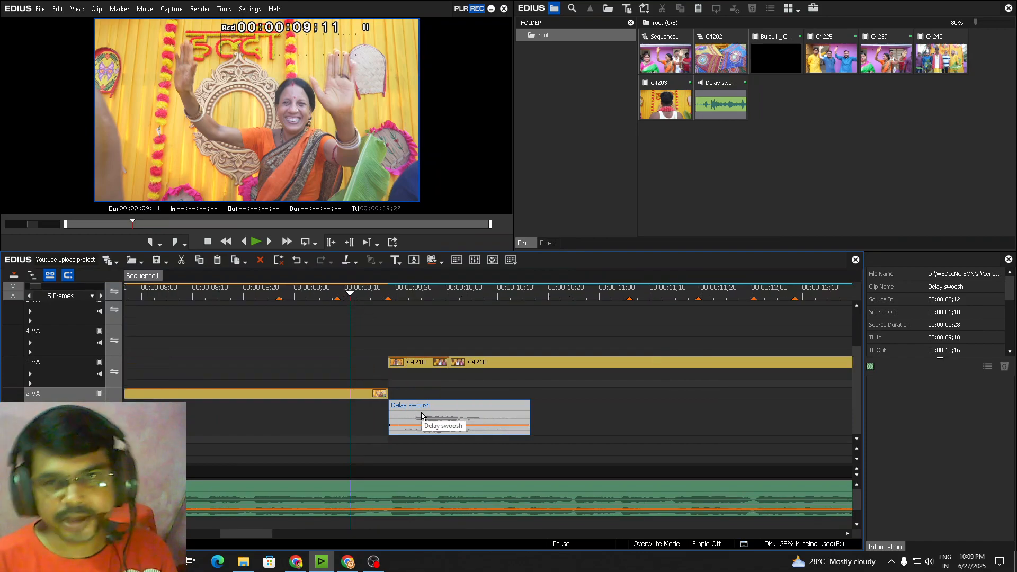
pyautogui.scroll(1, 422, 416)
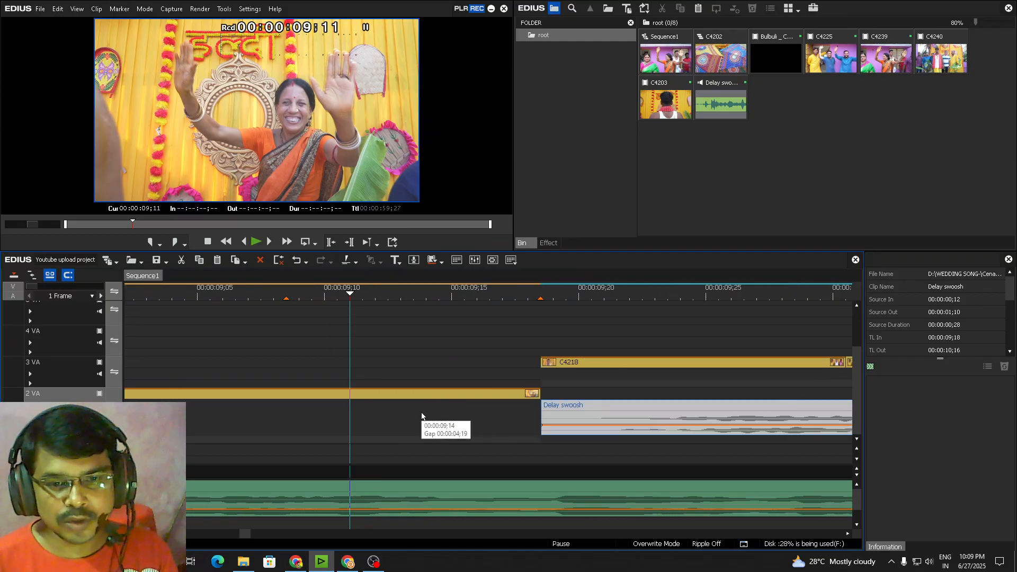
pyautogui.scroll(-4, 422, 416)
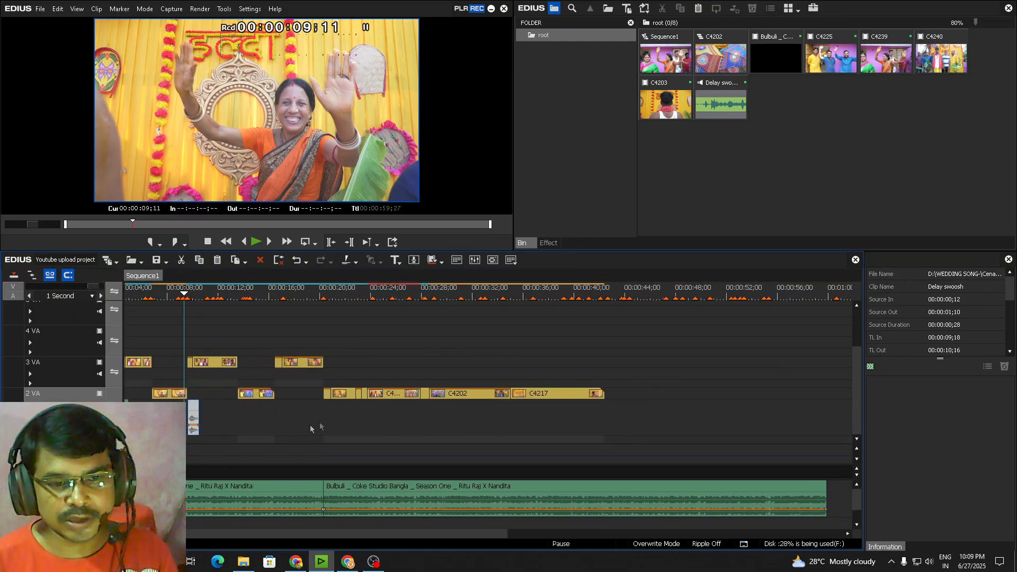
pyautogui.scroll(2, 291, 435)
pyautogui.moveTo(299, 535); pyautogui.dragTo(236, 536)
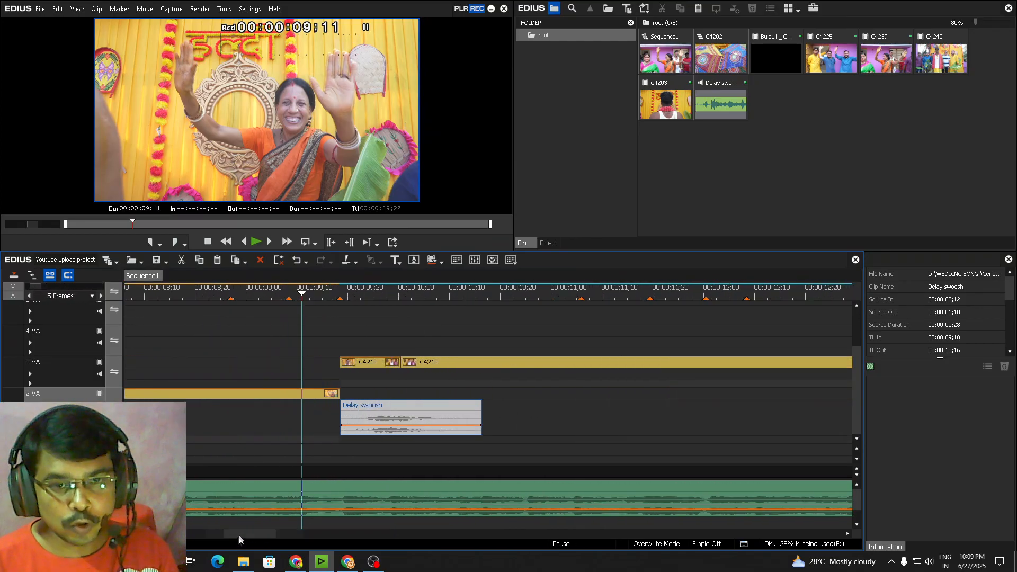
pyautogui.scroll(-1, 334, 427)
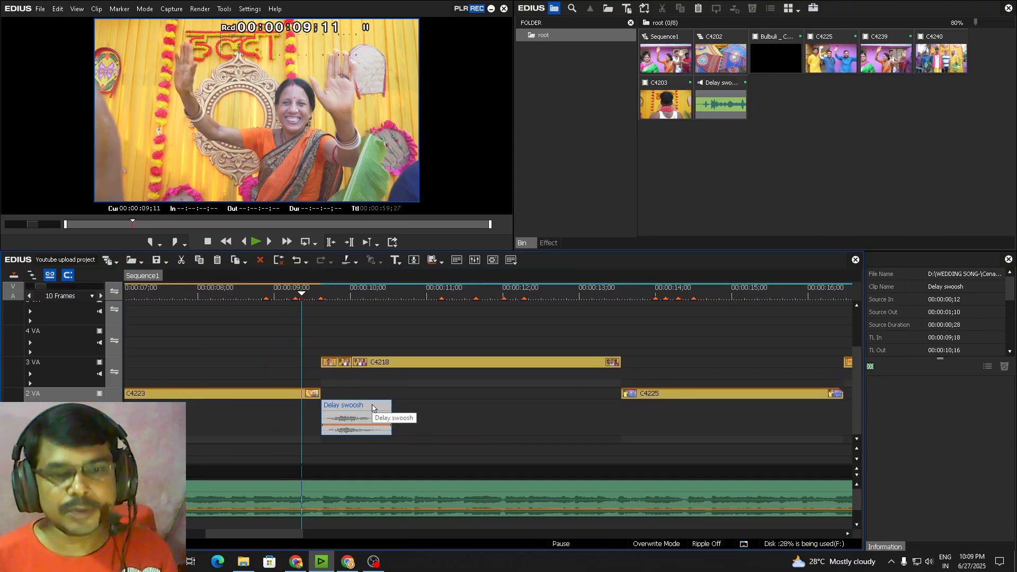
pyautogui.scroll(1, 373, 408)
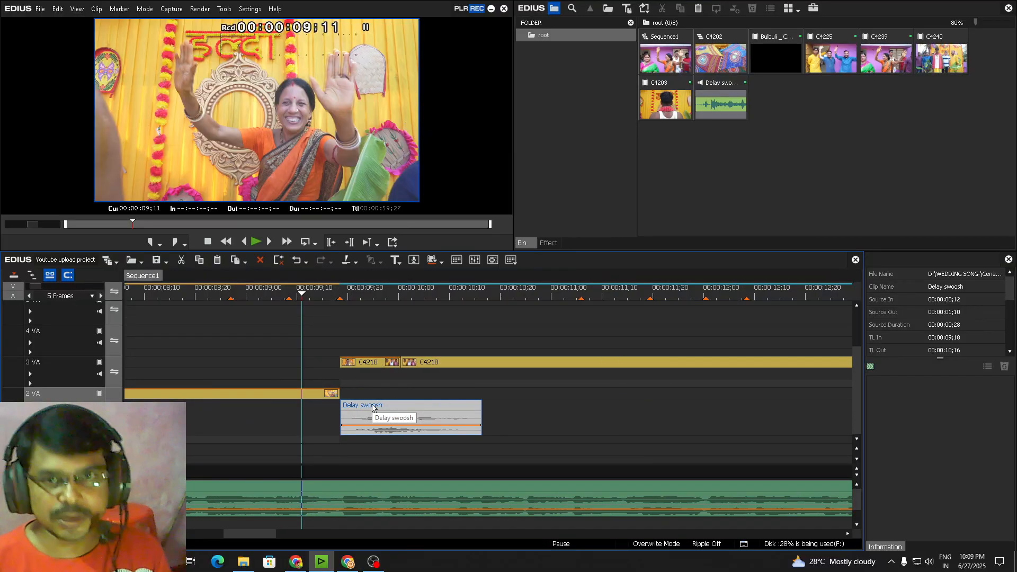
# Shift the pasted Delay swoosh clip to start at 00:00:09;15, slightly ahead of the cut from C4223 to C4218
pyautogui.scroll(1, 390, 418)
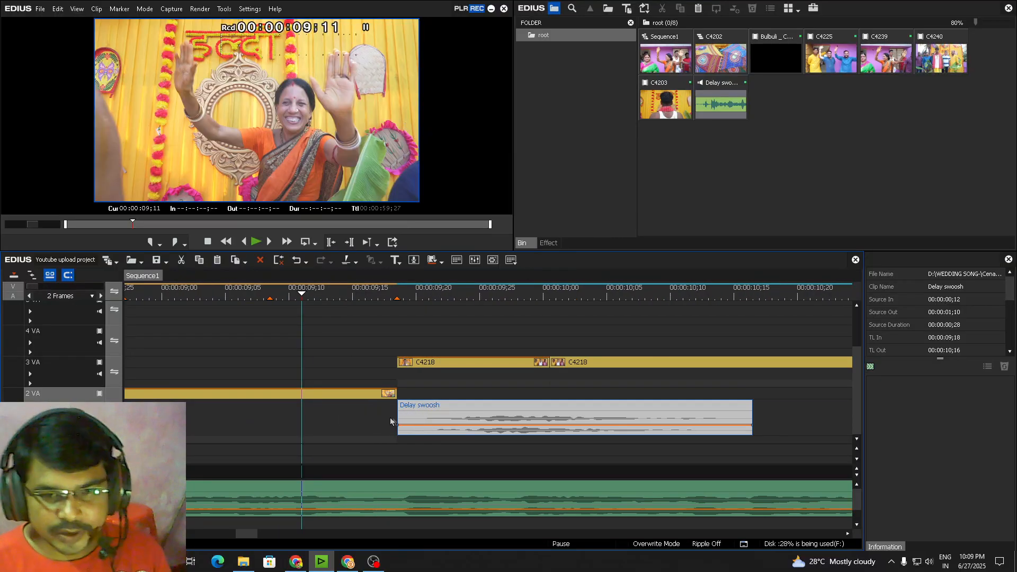
pyautogui.scroll(-1, 419, 420)
pyautogui.moveTo(418, 420)
pyautogui.mouseDown()
pyautogui.moveTo(379, 412)
pyautogui.moveTo(401, 417)
pyautogui.mouseUp()
pyautogui.scroll(-1, 401, 417)
# Play the cut from C4223 to C4218 with the swoosh sound, repeating it from 00:00:09;11
pyautogui.press('space')
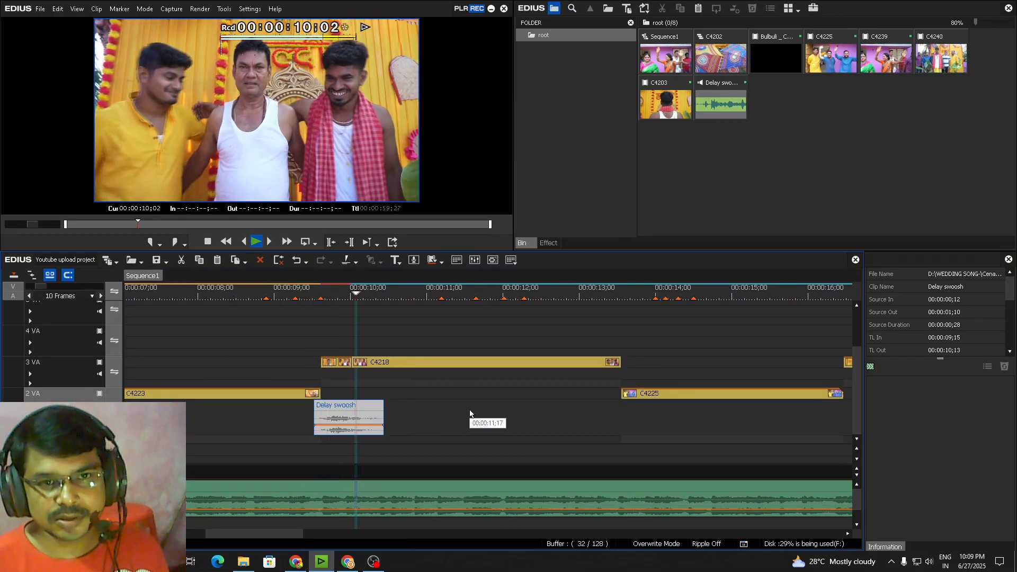
pyautogui.press('space')
pyautogui.click(304, 295)
pyautogui.press('space')
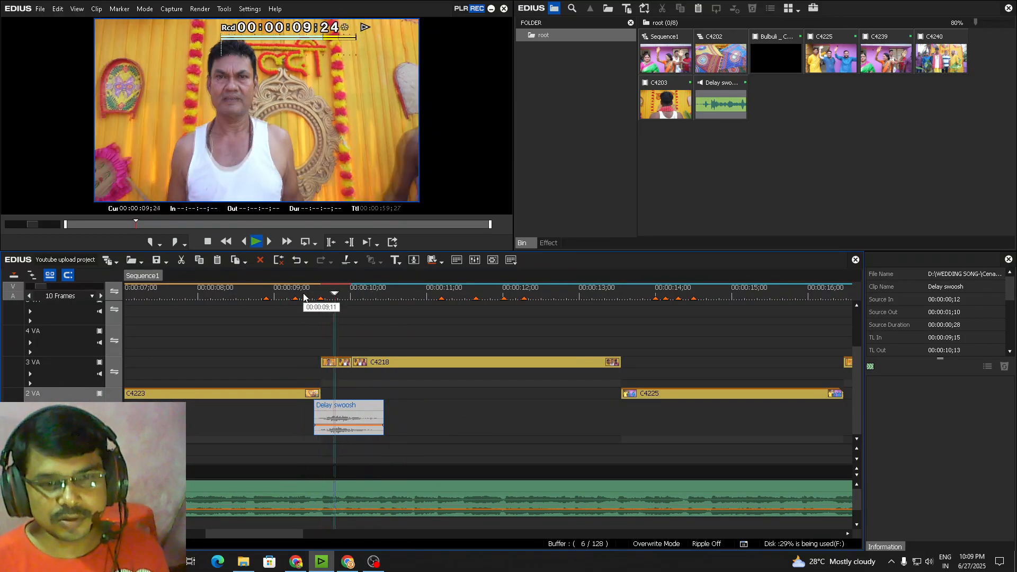
pyautogui.press('space')
# Play the sequence from 00:00:13;04 across the cut into C4225 on track 2 VA
pyautogui.scroll(-2, 401, 367)
pyautogui.moveTo(386, 319); pyautogui.dragTo(455, 332)
pyautogui.scroll(1, 313, 310)
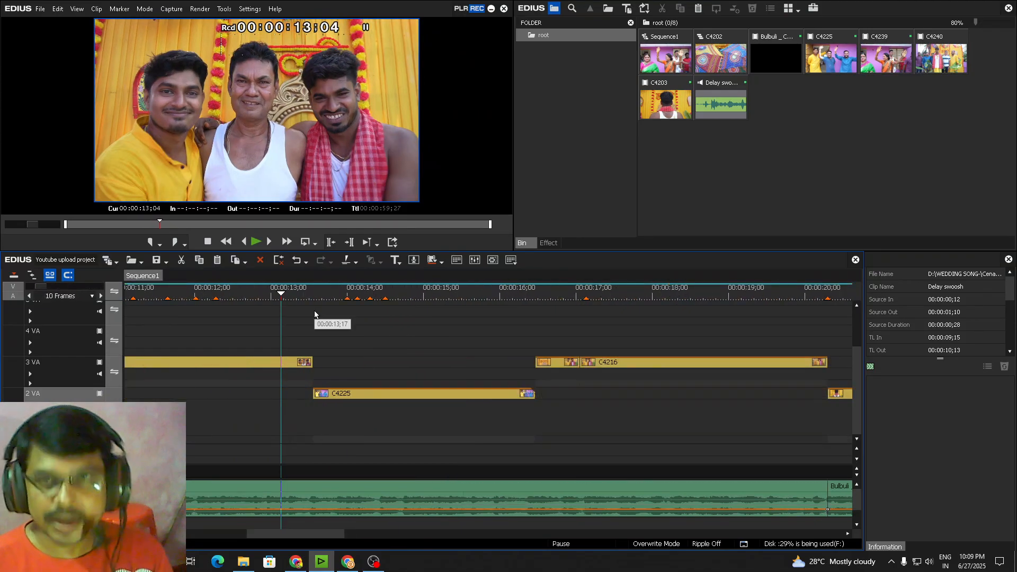
pyautogui.press('space')
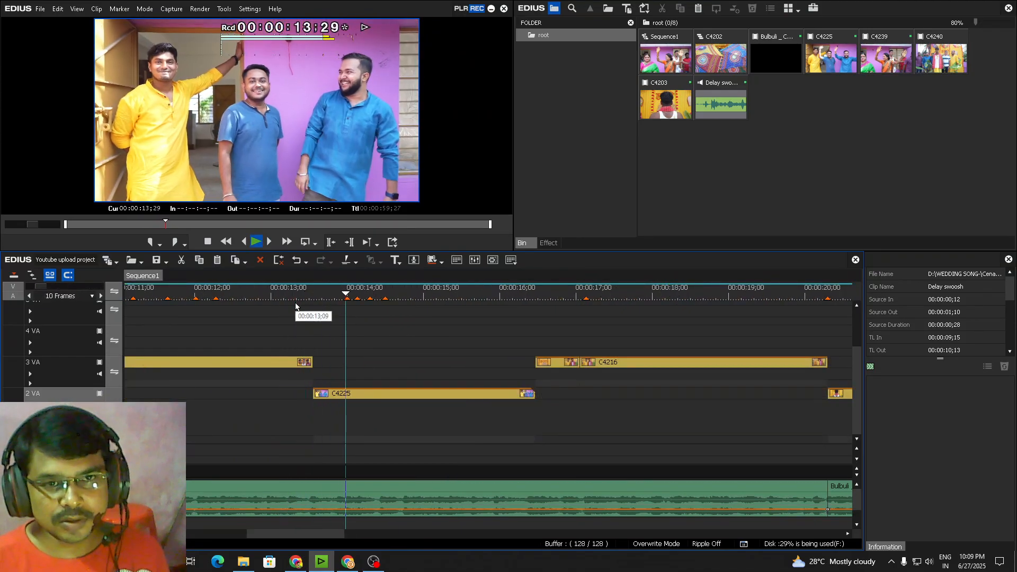
pyautogui.hotkey('ctrl', '0')
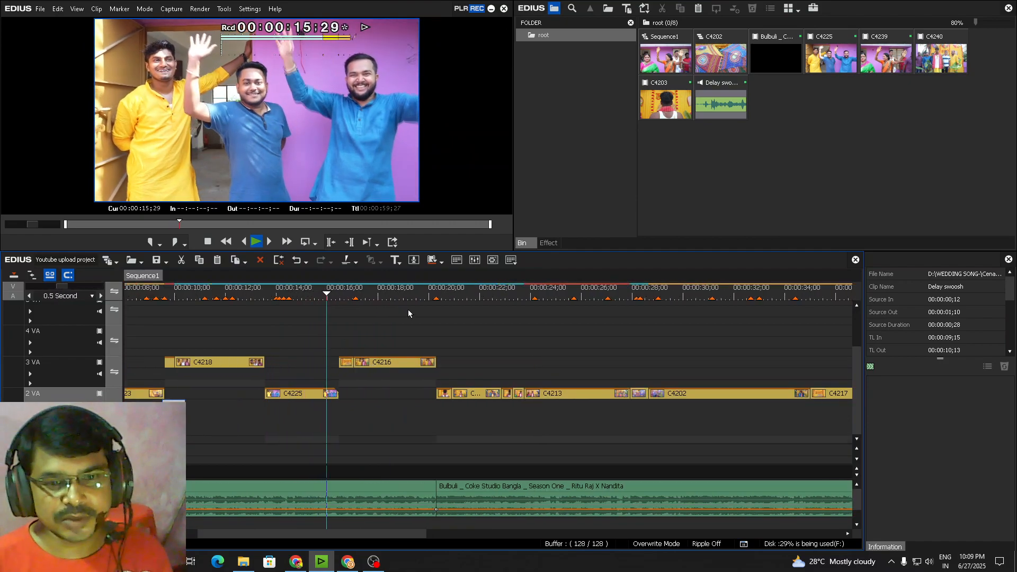
pyautogui.press('space')
# Check the speed settings of the C4225 clip on track 2 VA without changing them, and play the clip
pyautogui.scroll(1, 306, 298)
pyautogui.moveTo(306, 297); pyautogui.dragTo(288, 366)
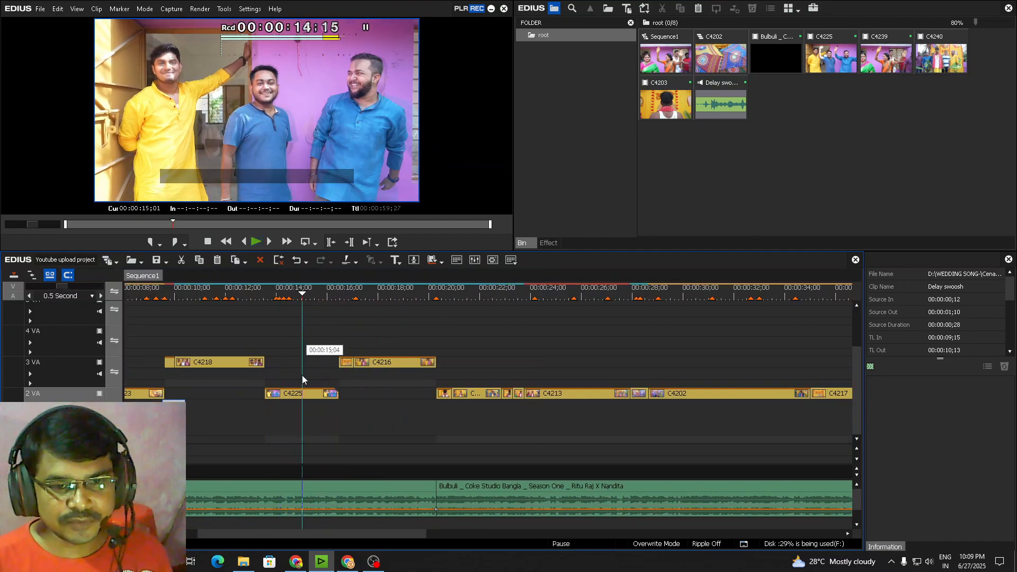
pyautogui.click(300, 398)
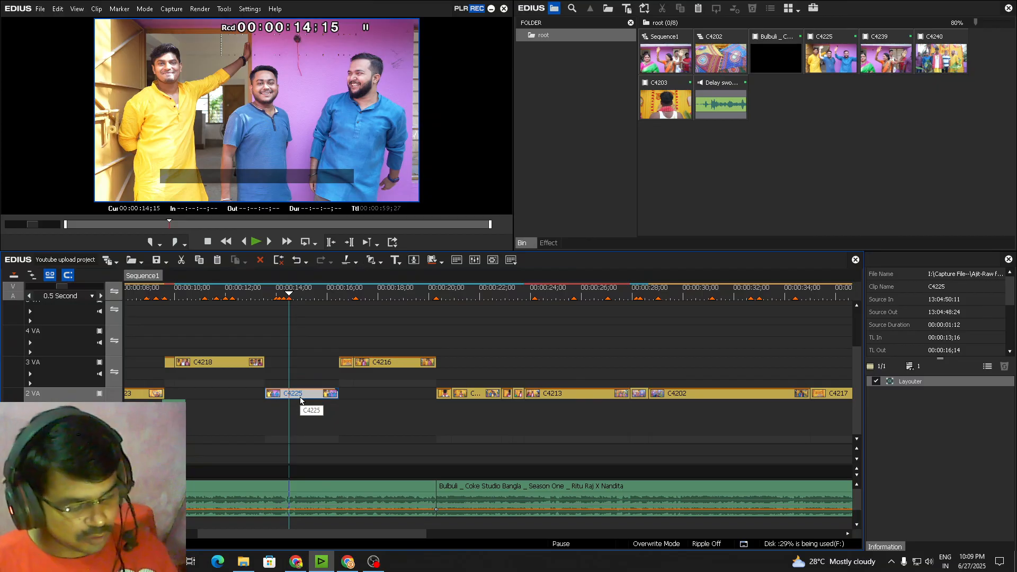
pyautogui.hotkey('alt', 'e')
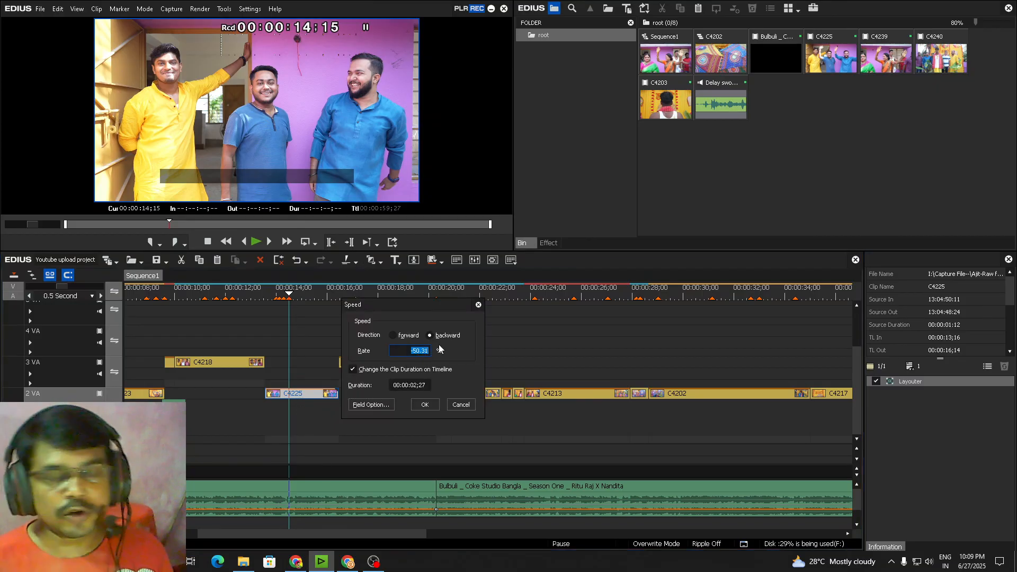
pyautogui.click(461, 404)
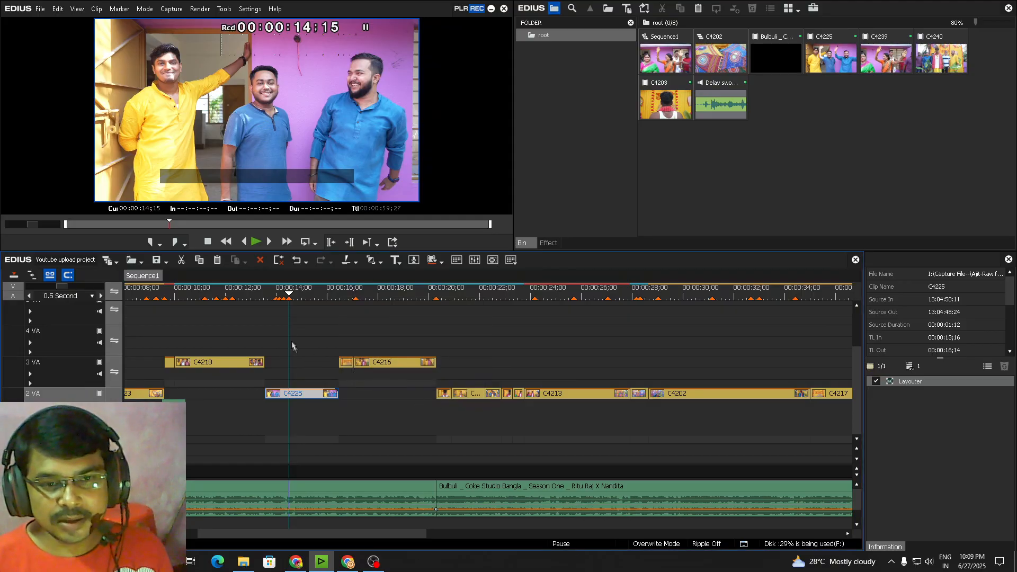
pyautogui.click(265, 301)
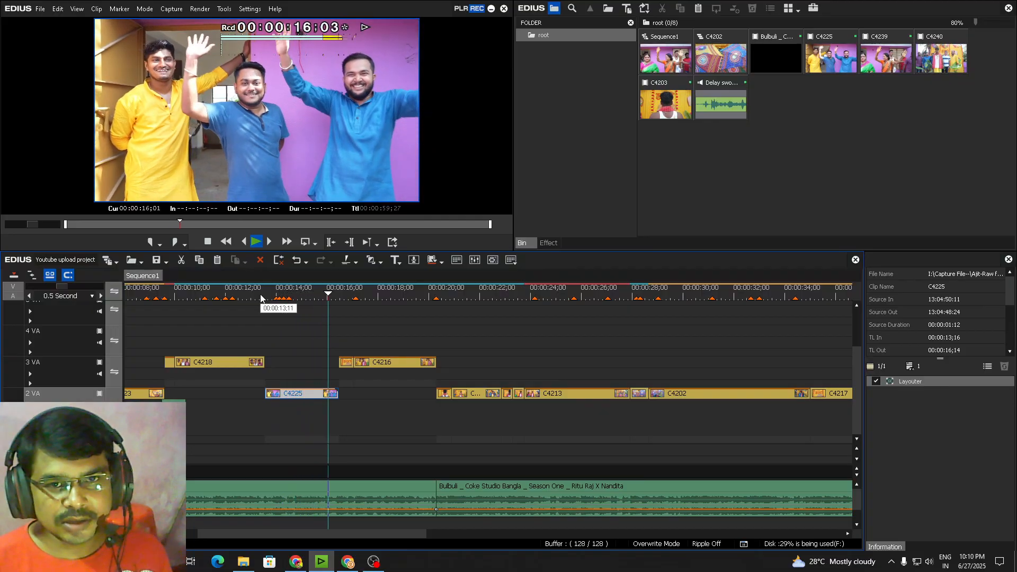
pyautogui.press('space')
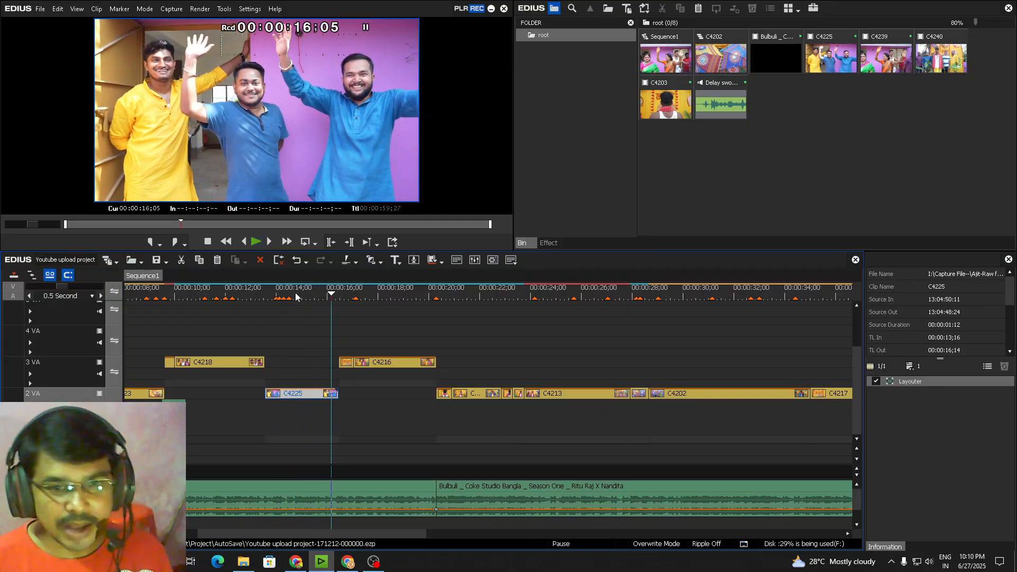
# Set the C4225 clip's speed direction to forward and play it from 00:00:13;16
pyautogui.click(291, 293)
pyautogui.hotkey('alt', 'e')
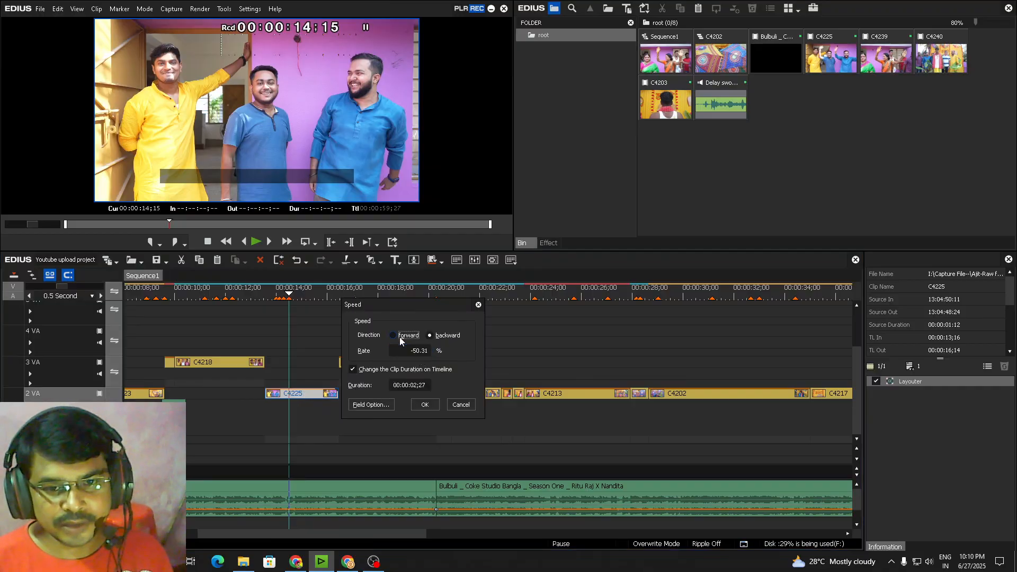
pyautogui.click(425, 406)
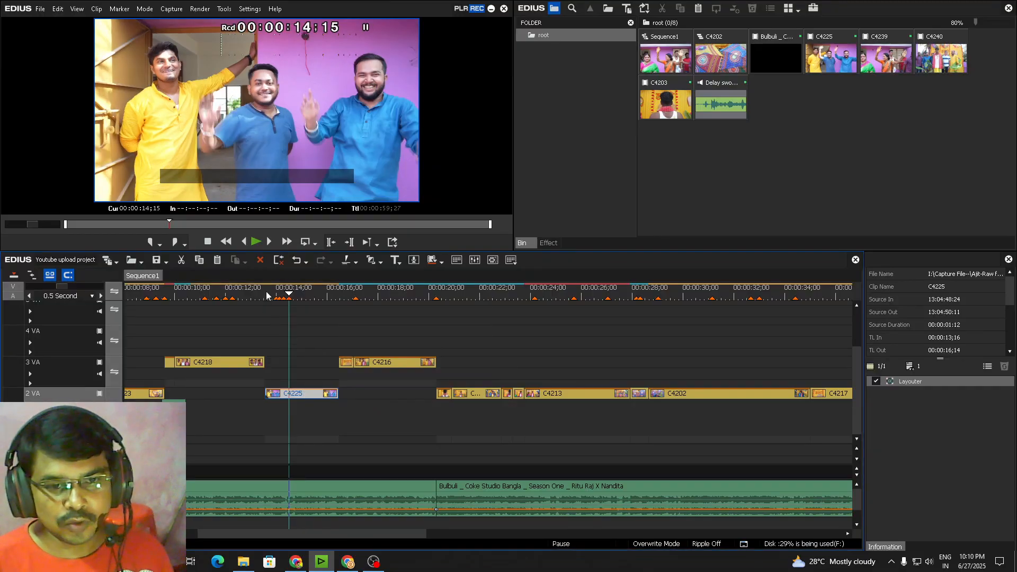
pyautogui.click(266, 296)
pyautogui.press('space')
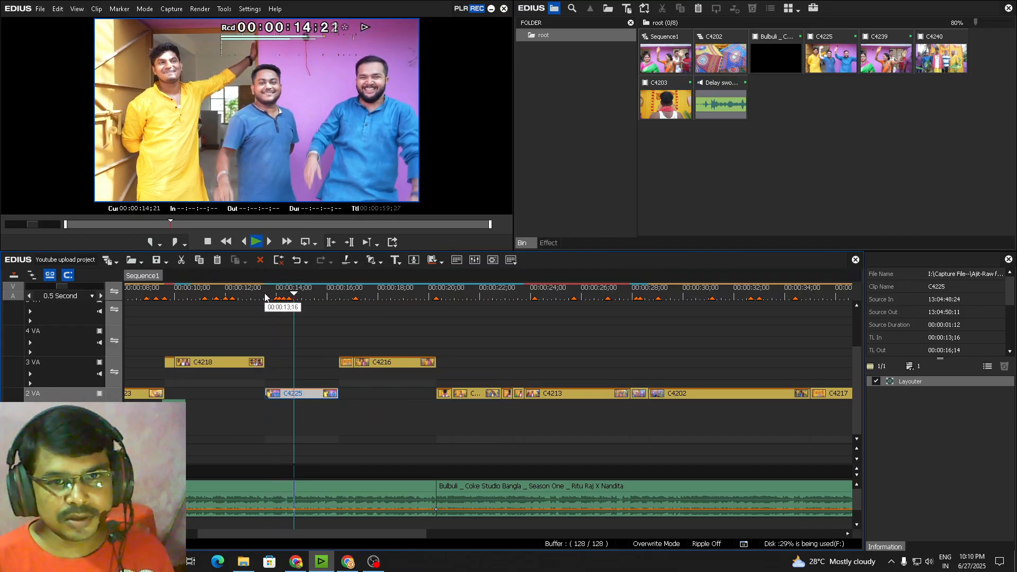
pyautogui.press('space')
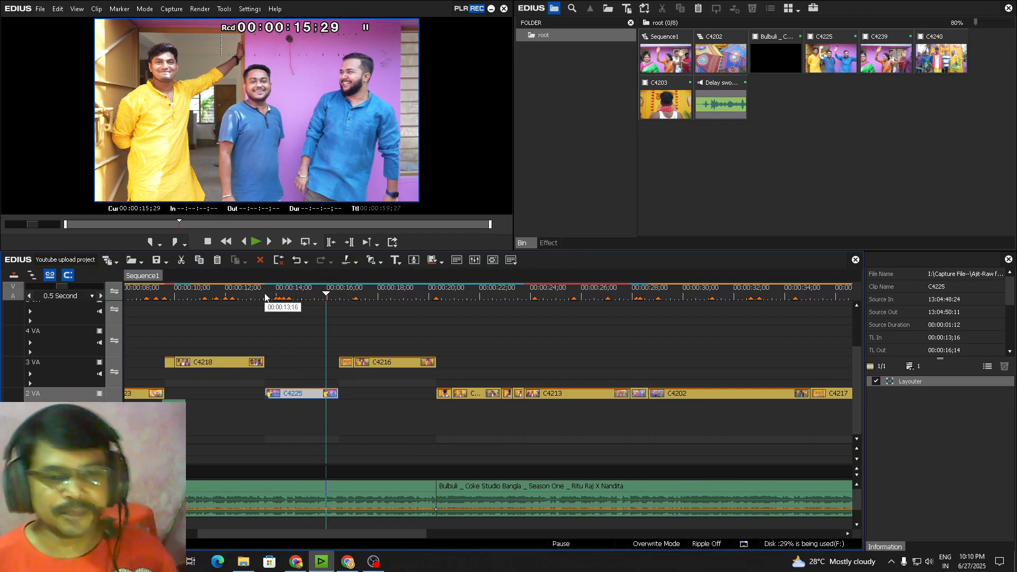
# Set the C4225 clip's speed direction to backward and play the sequence from the end of C4218 into C4216
pyautogui.click(296, 298)
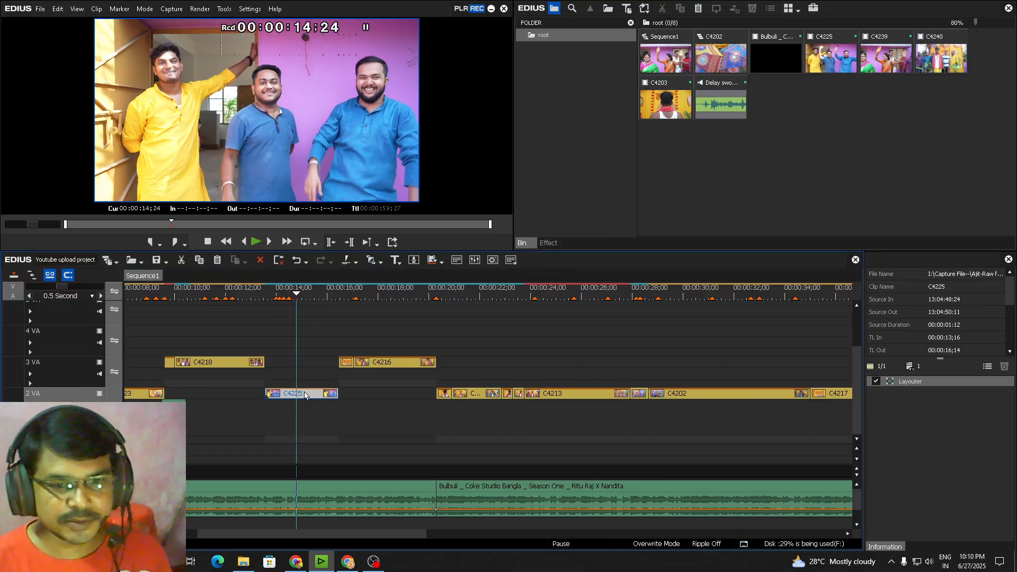
pyautogui.hotkey('alt', 'e')
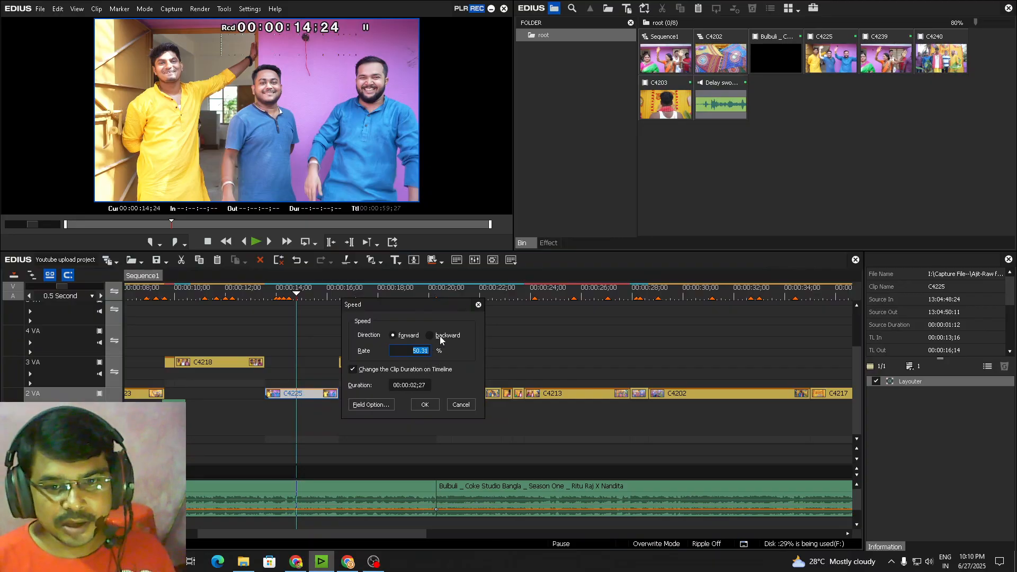
pyautogui.click(425, 405)
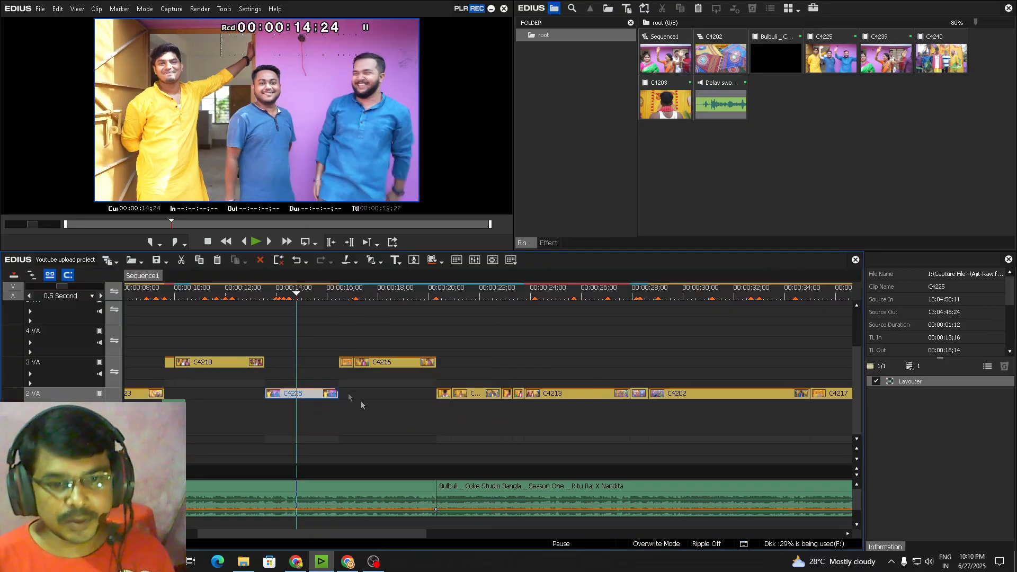
pyautogui.click(232, 297)
pyautogui.press('space')
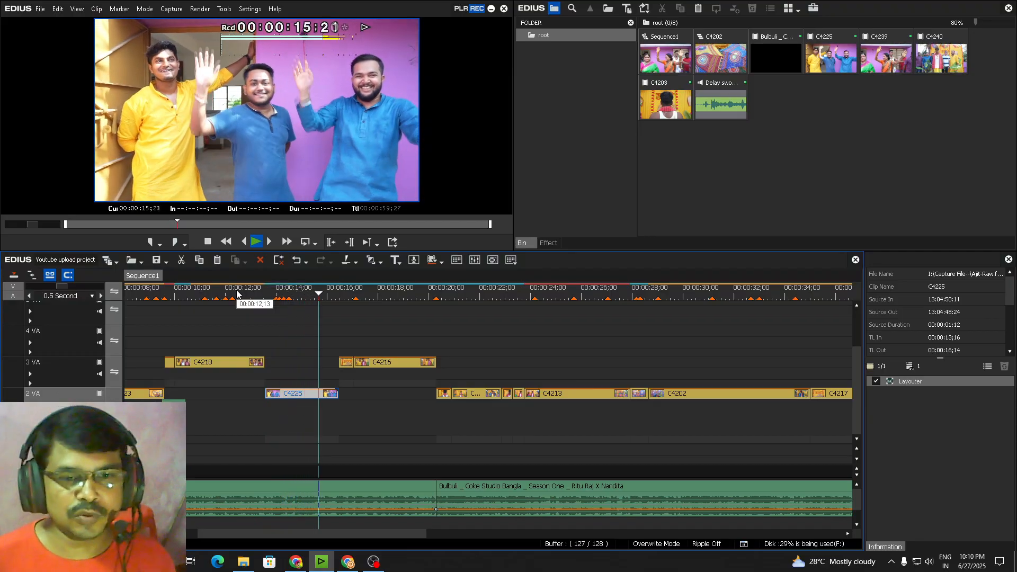
pyautogui.press('space')
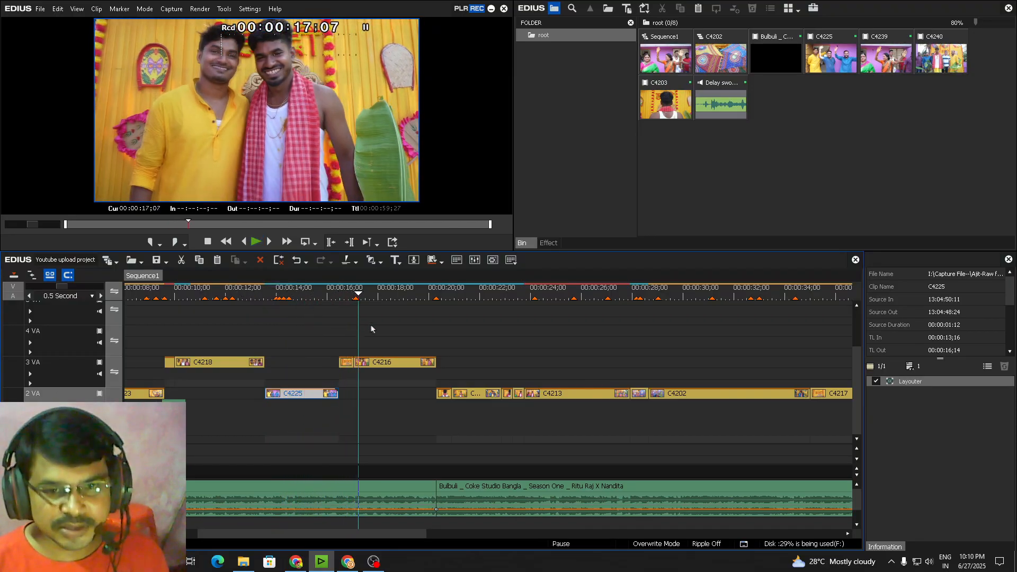
# Copy the Delay swoosh clip and paste it on track 2 VA at 00:00:16;14, beneath the start of C4216
pyautogui.click(369, 329)
pyautogui.click(173, 408)
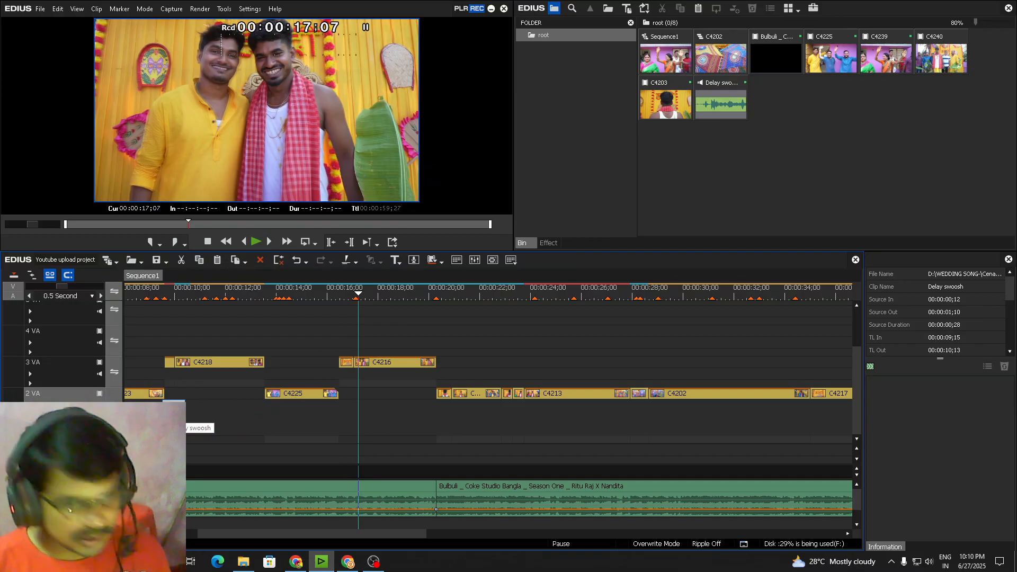
pyautogui.scroll(1, 313, 365)
pyautogui.click(300, 292)
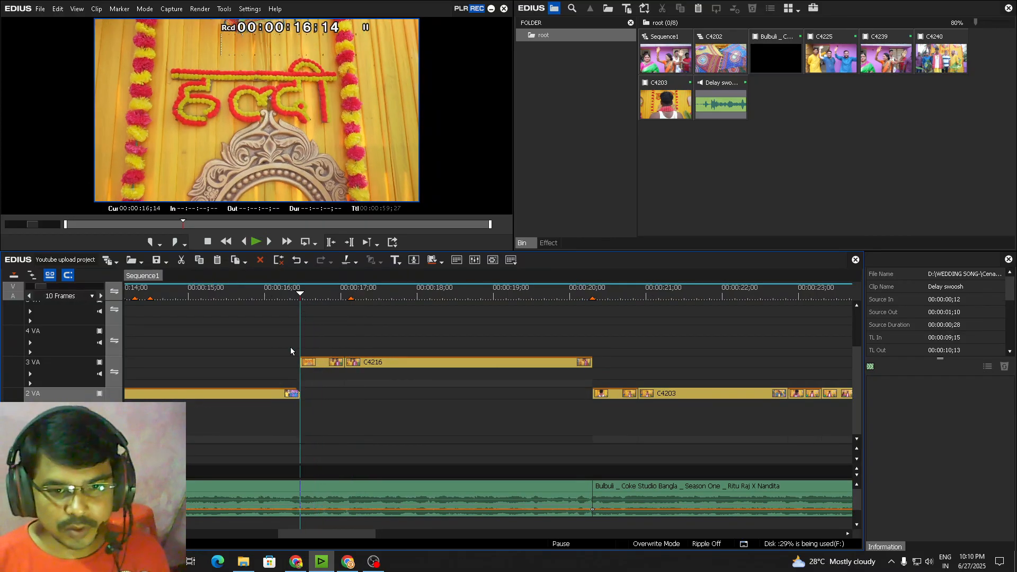
pyautogui.hotkey('ctrl', 'v')
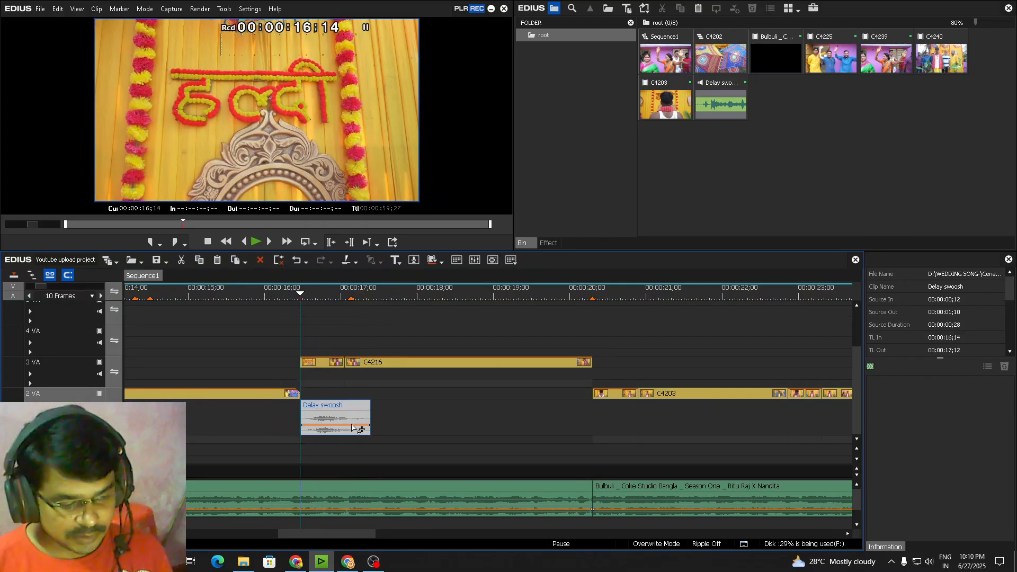
# Try closing the gap before C4216 and shifting the pasted Delay swoosh clip to start at 00:00:13;13
pyautogui.hotkey('ctrl', 'z')
pyautogui.scroll(-4, 340, 421)
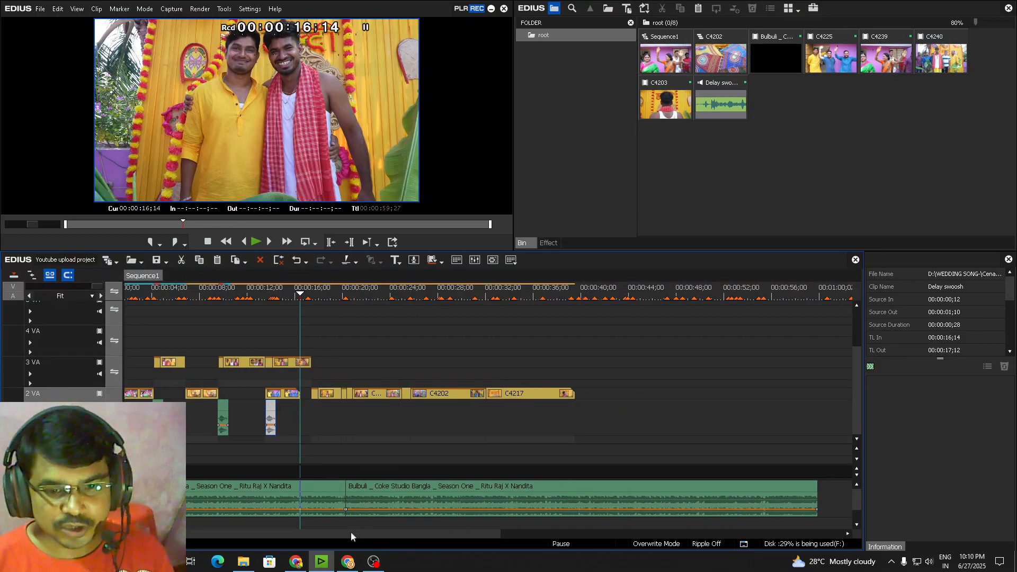
pyautogui.click(274, 292)
pyautogui.scroll(3, 354, 409)
pyautogui.moveTo(446, 411); pyautogui.dragTo(425, 412)
pyautogui.scroll(-2, 425, 412)
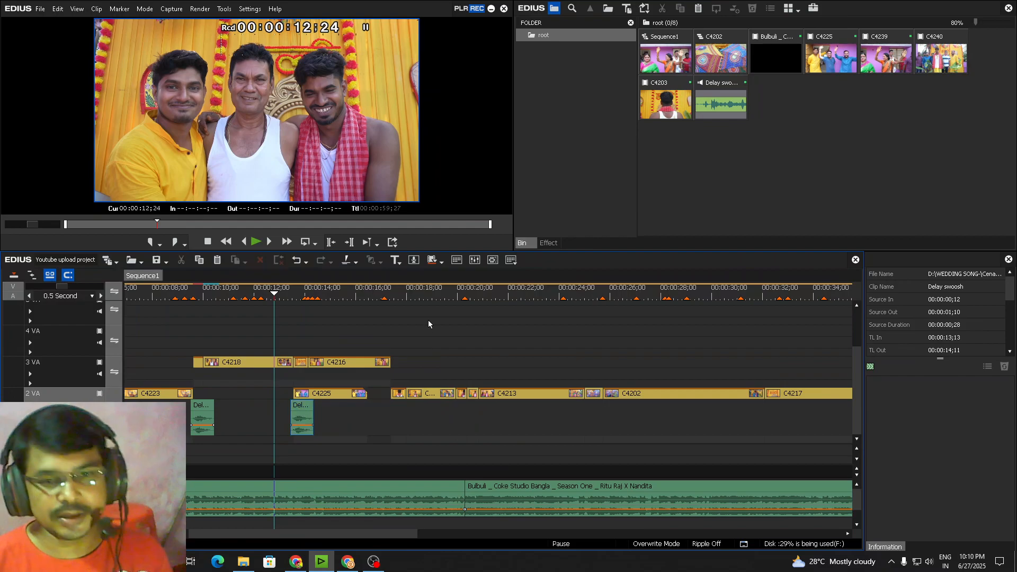
# Play the sequence from 00:00:12;24 and move C4225 from track 2 VA to track 4 VA at 00:00:19;13
pyautogui.press('space')
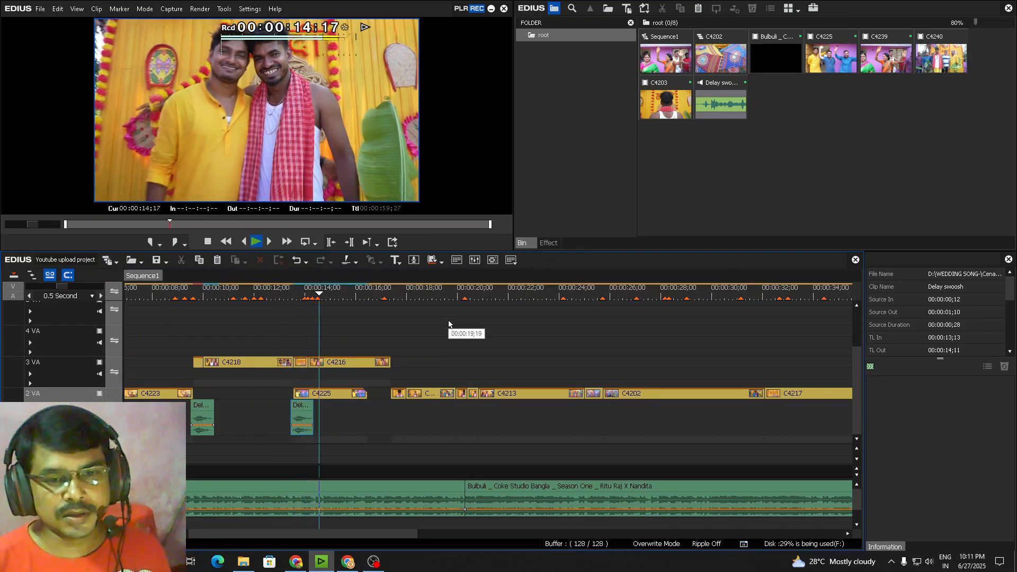
pyautogui.click(324, 396)
pyautogui.moveTo(327, 398); pyautogui.dragTo(498, 313)
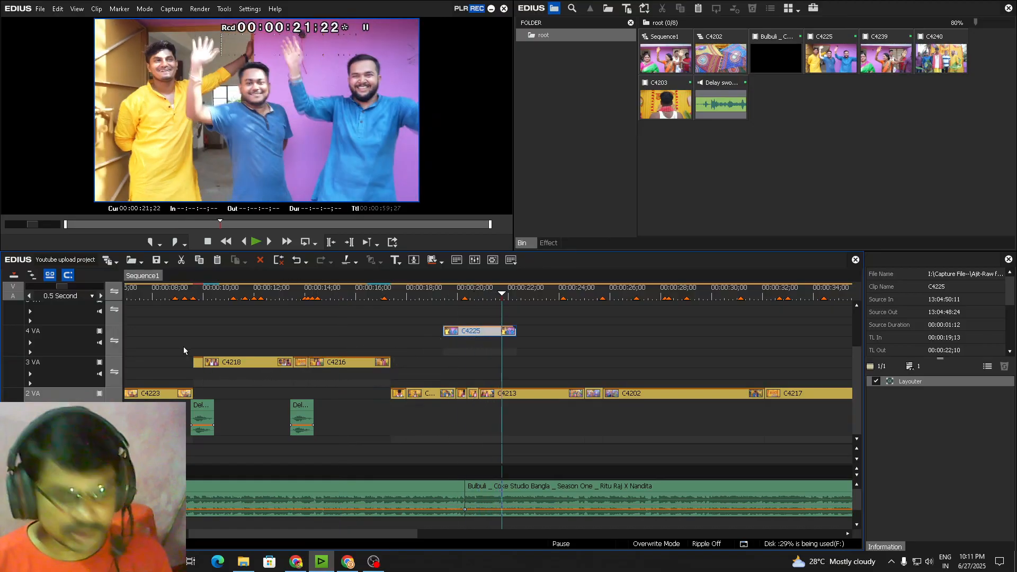
pyautogui.scroll(-1, 352, 372)
pyautogui.moveTo(226, 293); pyautogui.dragTo(234, 344)
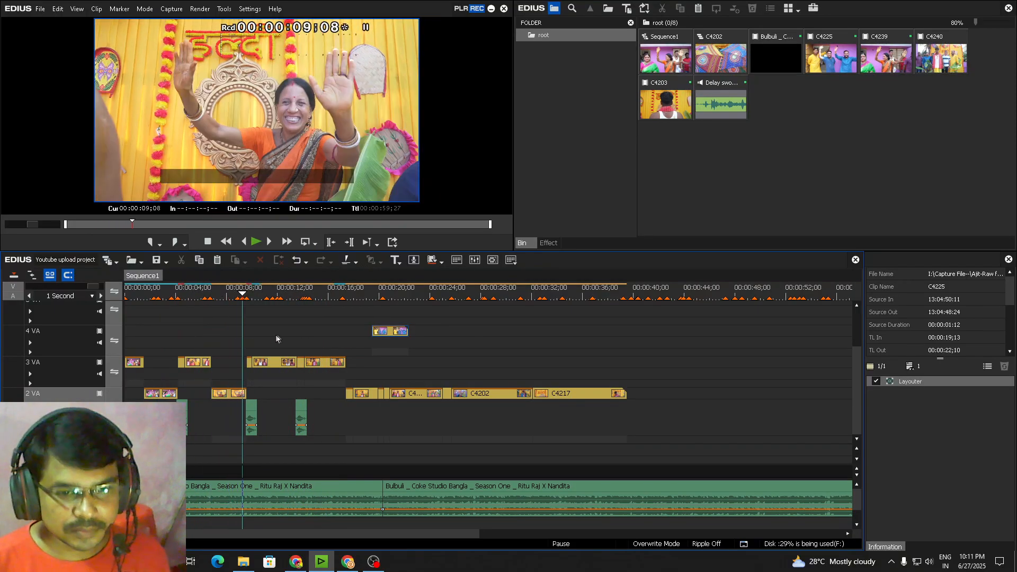
# Undo the C4225 move, the Delay swoosh shift and the closing of the gap before C4216
pyautogui.hotkey('ctrl', 'z')
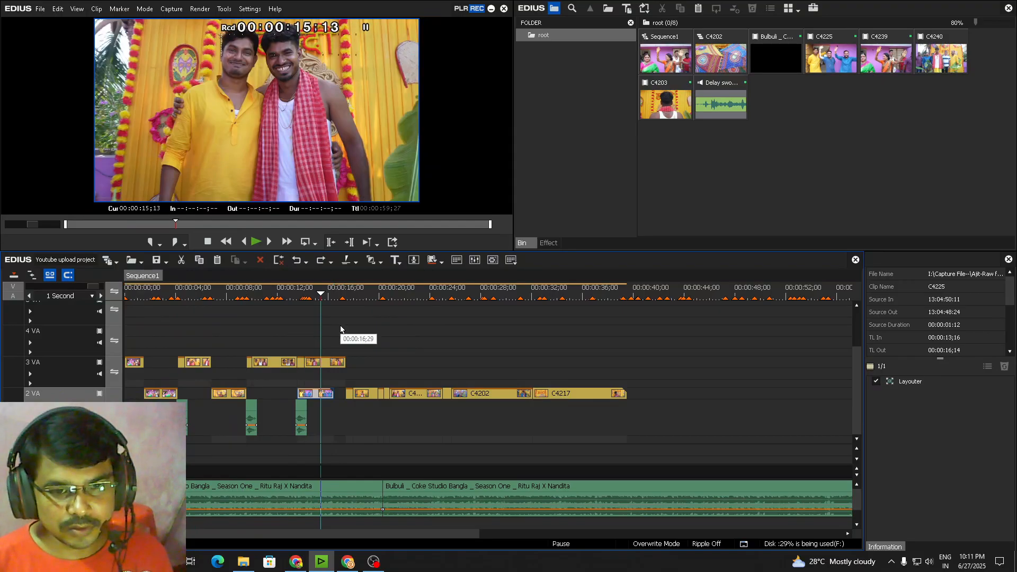
pyautogui.hotkey('ctrl', 'z')
pyautogui.hotkey('ctrl', 'z')
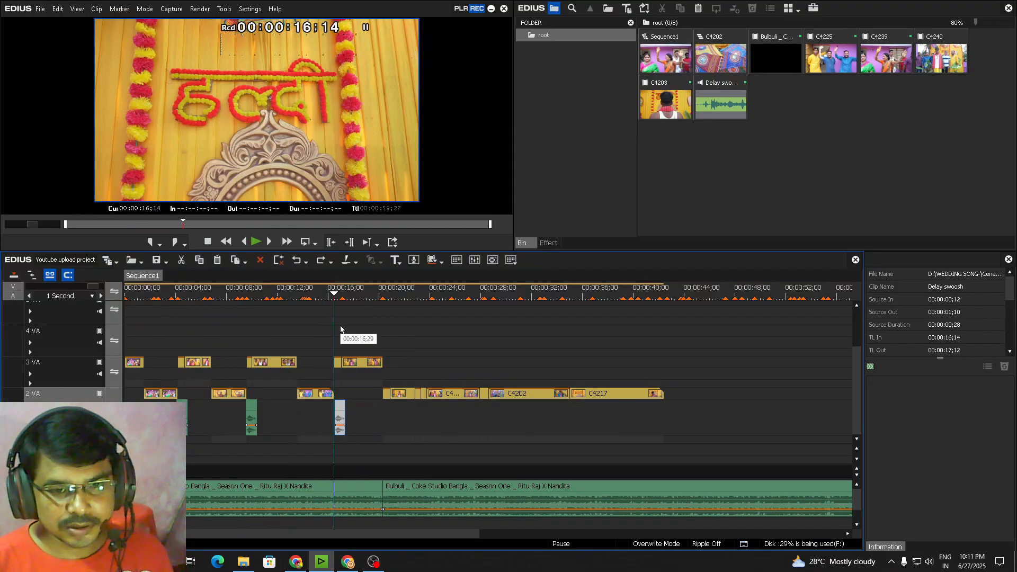
# Play the sequence from around the start of C4225 across the cut into C4216 to hear the pasted swoosh
pyautogui.scroll(1, 449, 344)
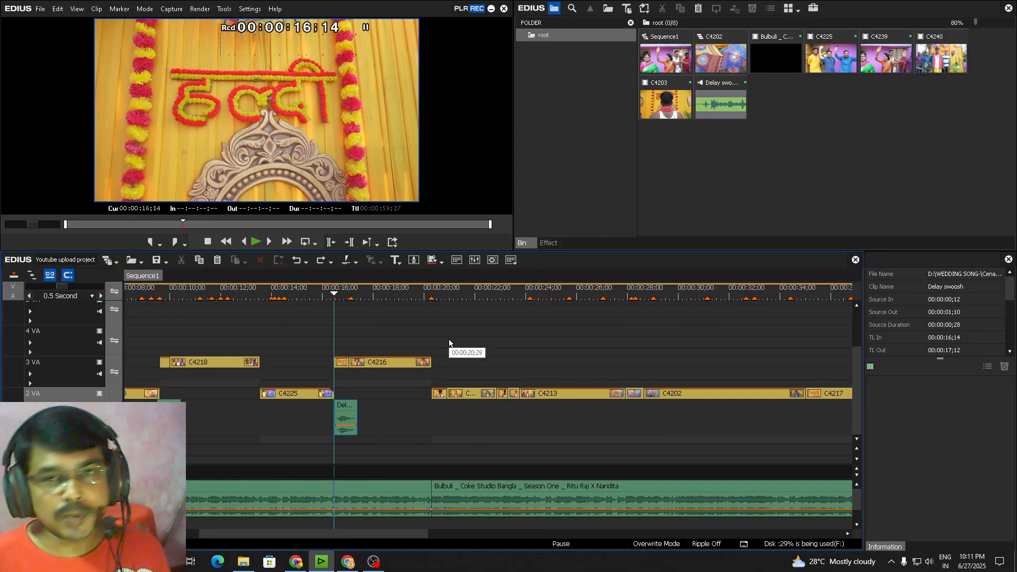
pyautogui.click(277, 309)
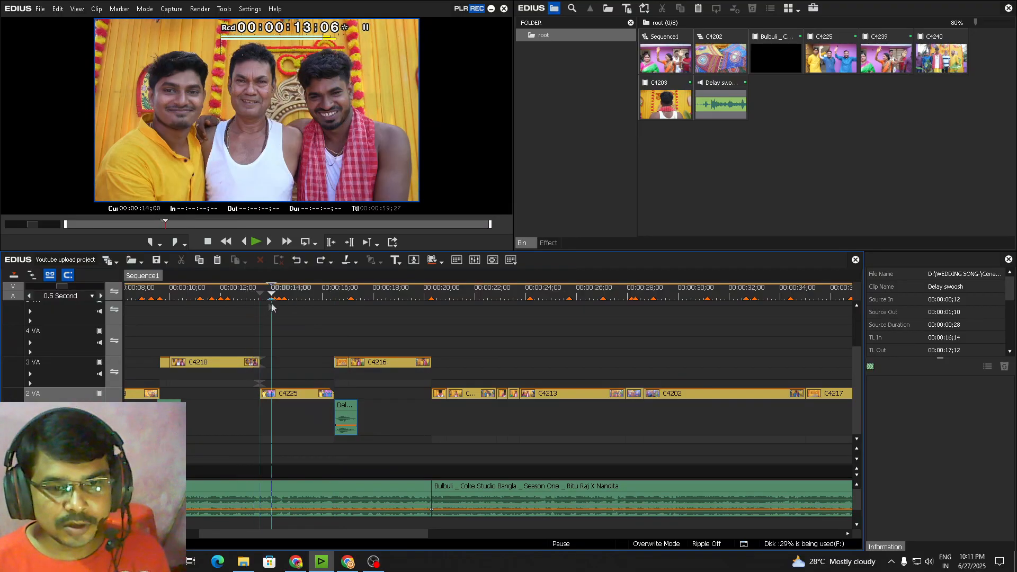
pyautogui.press('space')
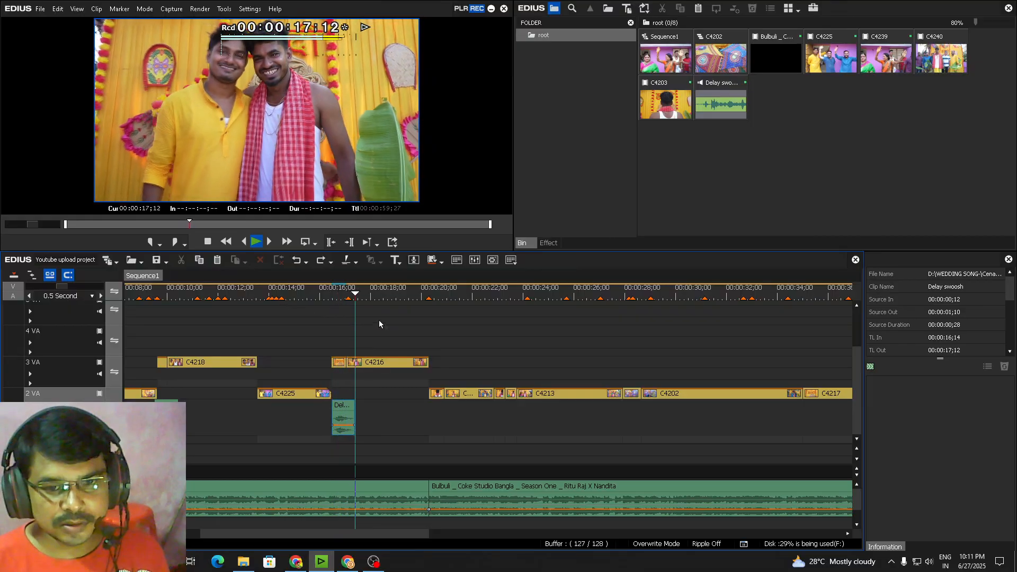
pyautogui.scroll(-1, 403, 323)
pyautogui.scroll(2, 382, 316)
pyautogui.scroll(-3, 478, 318)
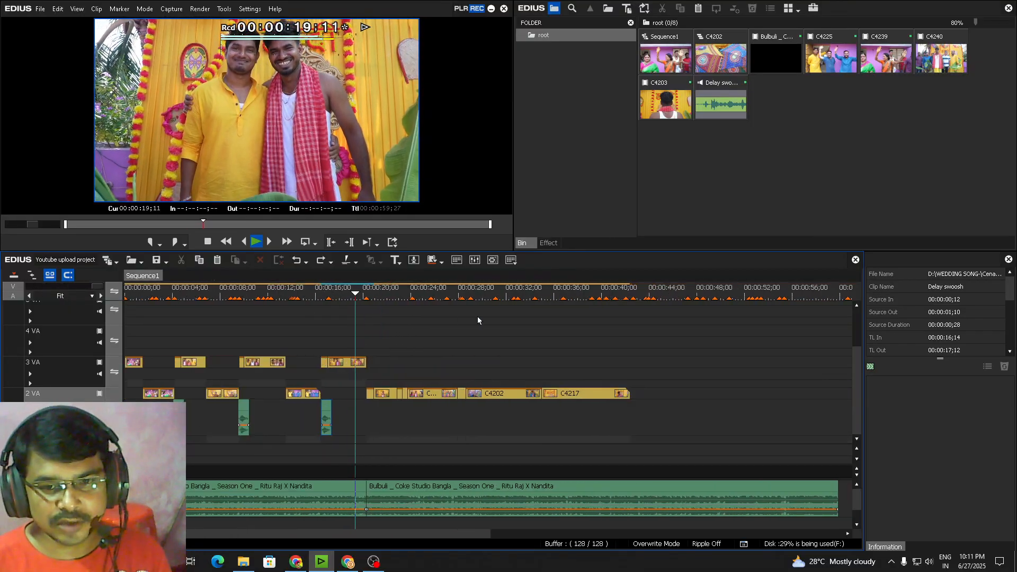
# Paste the Delay swoosh clip at the end of C4216, 00:00:20;09, and shift it to start at 00:00:20;07
pyautogui.scroll(3, 478, 318)
pyautogui.scroll(-1, 477, 318)
pyautogui.scroll(-1, 471, 316)
pyautogui.scroll(2, 479, 331)
pyautogui.scroll(-1, 422, 329)
pyautogui.click(377, 298)
pyautogui.scroll(1, 379, 306)
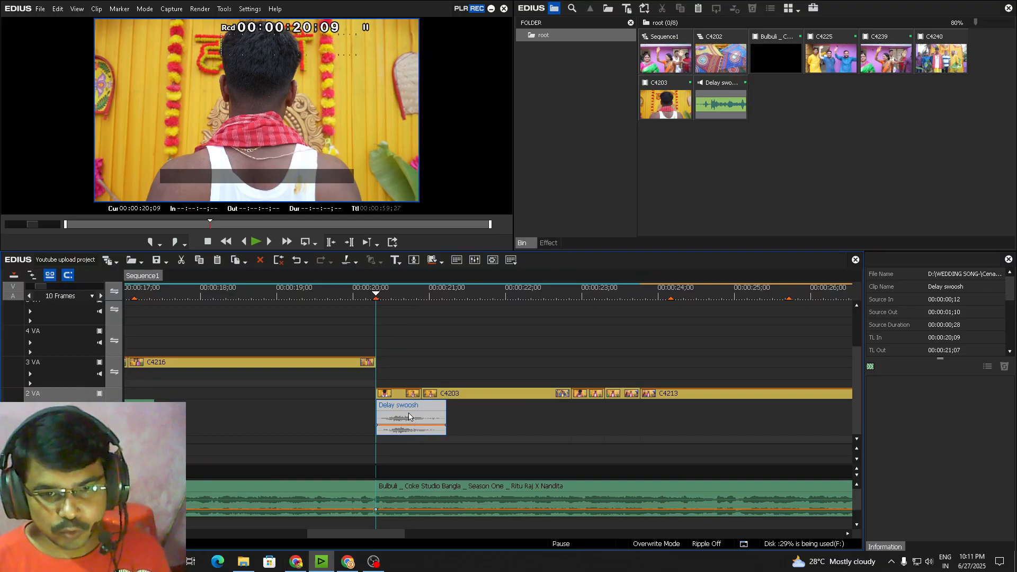
pyautogui.scroll(1, 408, 417)
pyautogui.moveTo(423, 416); pyautogui.dragTo(413, 416)
pyautogui.scroll(-3, 424, 416)
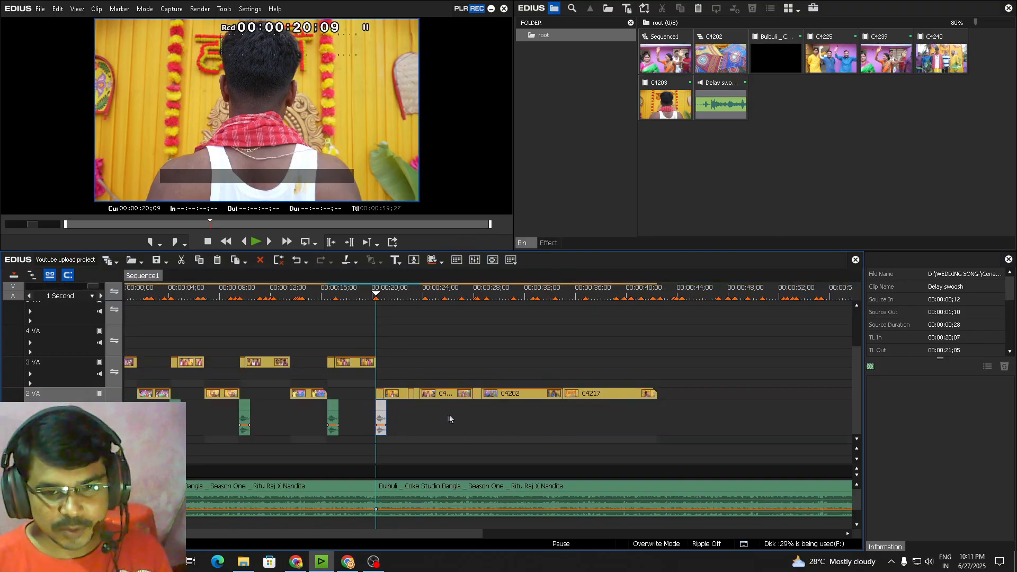
# Paste another Delay swoosh clip at the cut from C4203 into C4213 and shift it to start at 00:00:22;22
pyautogui.scroll(1, 447, 415)
pyautogui.click(457, 295)
pyautogui.scroll(1, 457, 296)
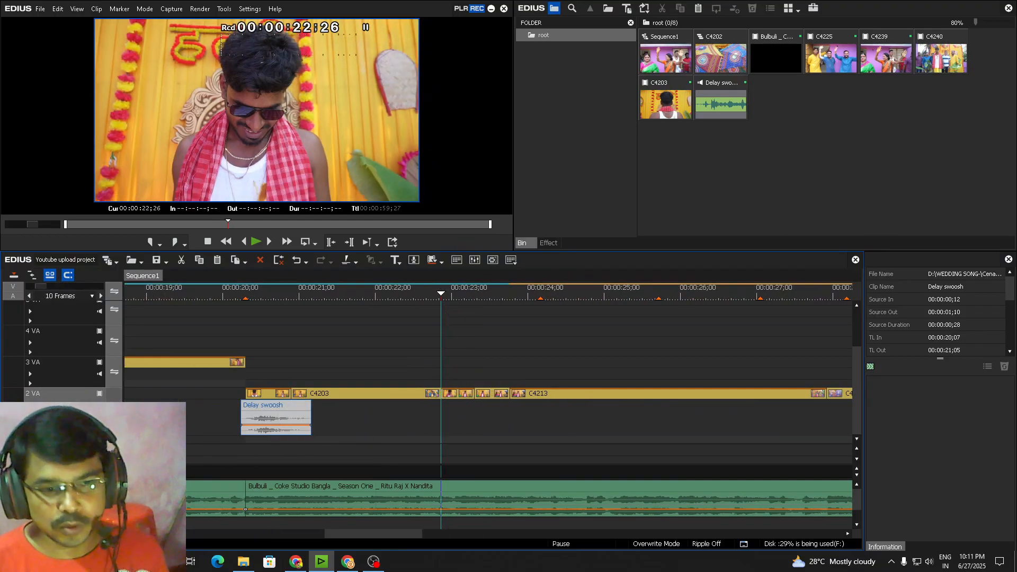
pyautogui.hotkey('ctrl', 'v')
pyautogui.moveTo(481, 418); pyautogui.dragTo(471, 416)
pyautogui.scroll(-1, 466, 412)
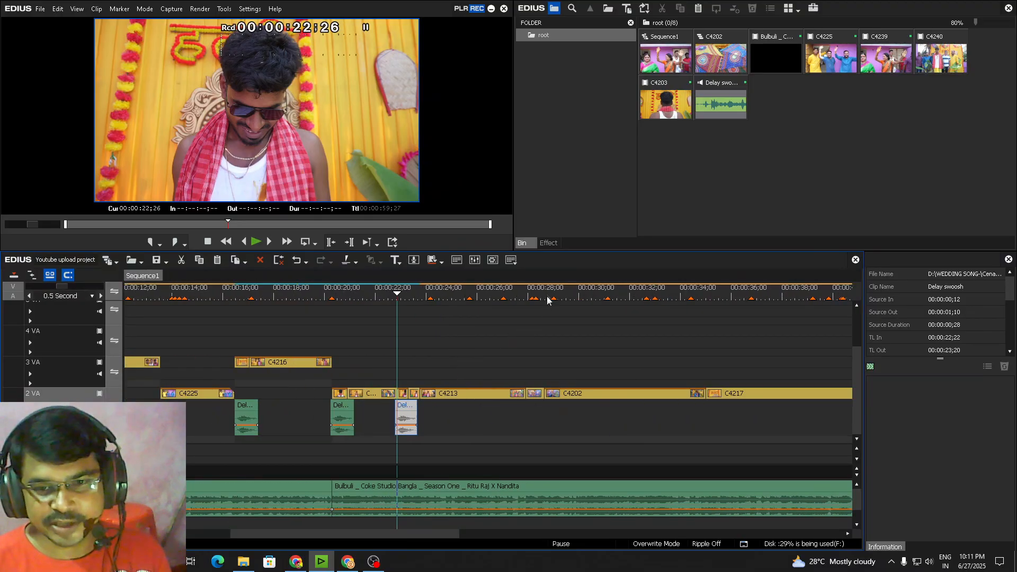
# Paste a Delay swoosh clip at the cut from C4213 into C4202 and shift it to start at 00:00:27;25
pyautogui.click(526, 295)
pyautogui.hotkey('ctrl', 'v')
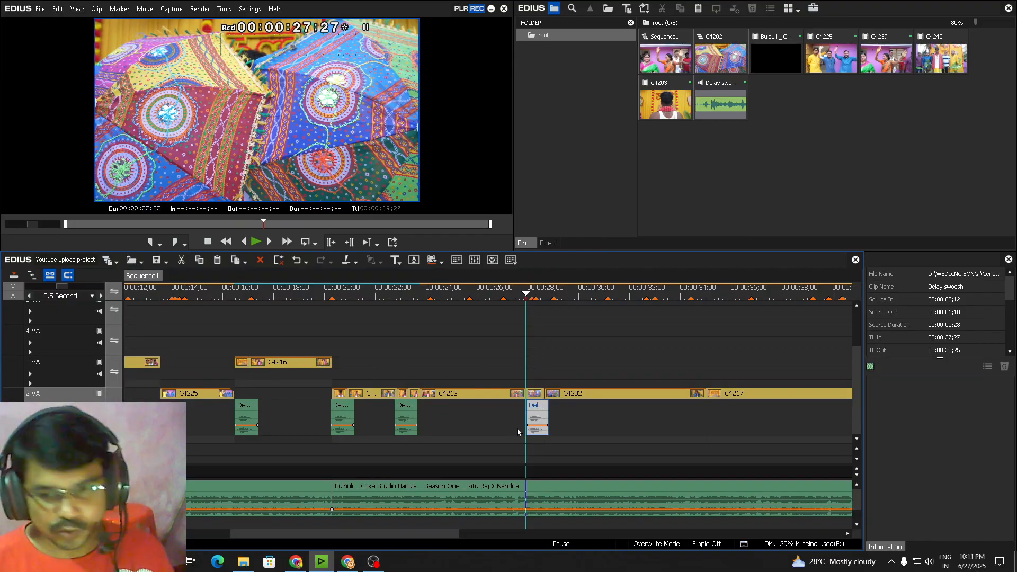
pyautogui.scroll(2, 544, 421)
pyautogui.scroll(-3, 577, 420)
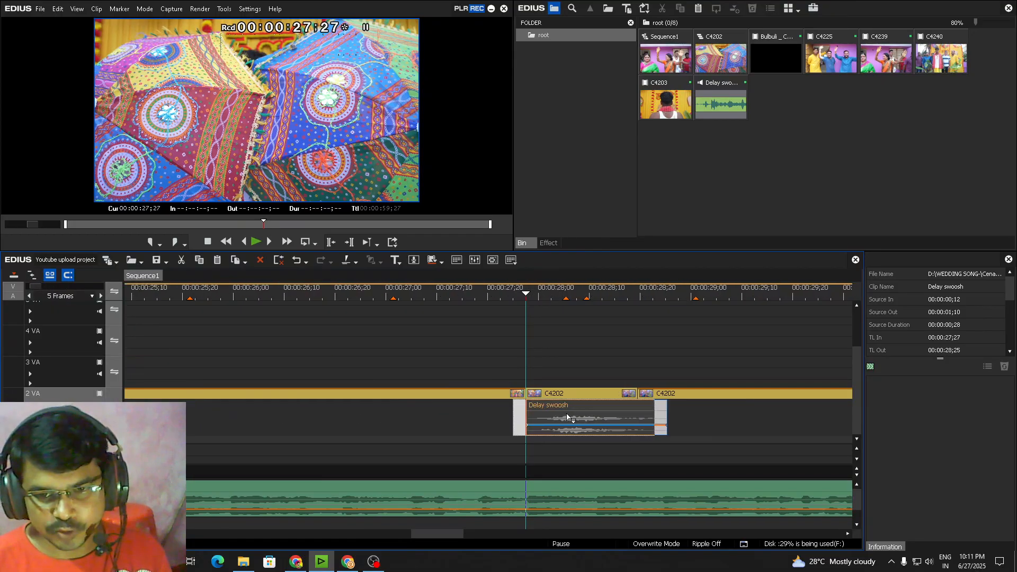
pyautogui.click(446, 349)
# Play the sequence through C4216 and across the cut into C4203 to hear the pasted swooshes
pyautogui.click(345, 292)
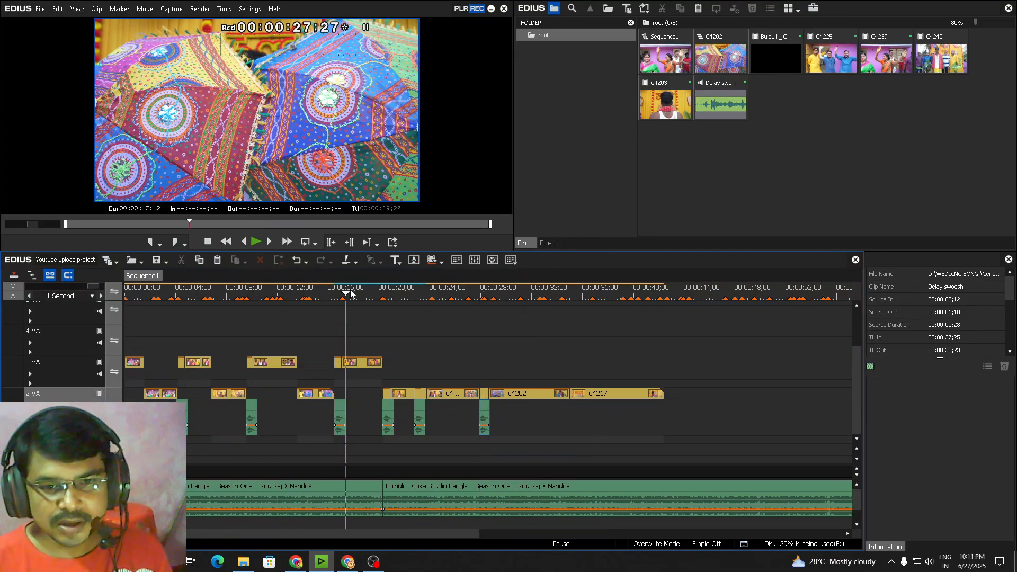
pyautogui.scroll(2, 351, 293)
pyautogui.hscroll(2, 846, 535)
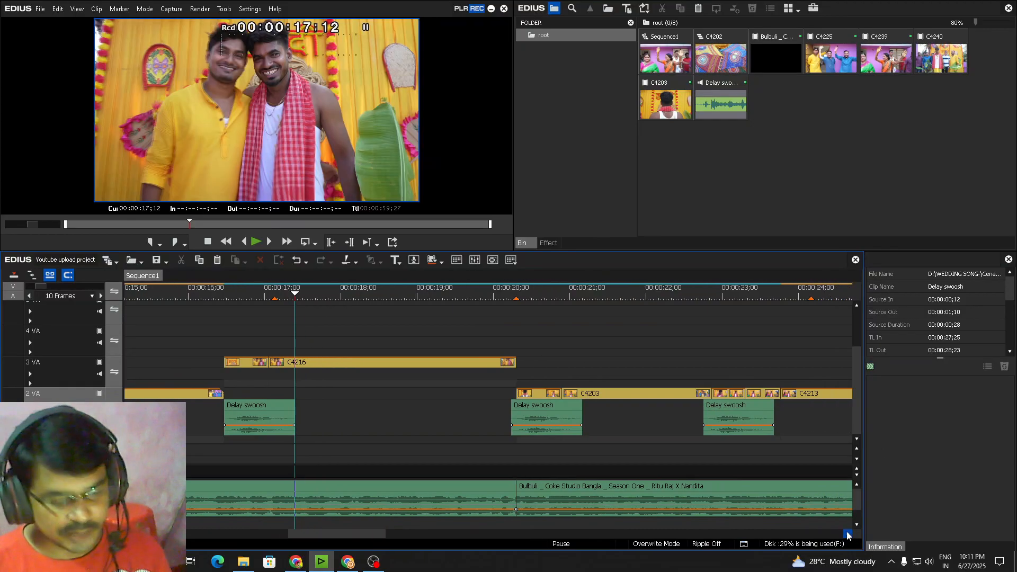
pyautogui.scroll(-1, 662, 439)
pyautogui.click(228, 295)
pyautogui.press('space')
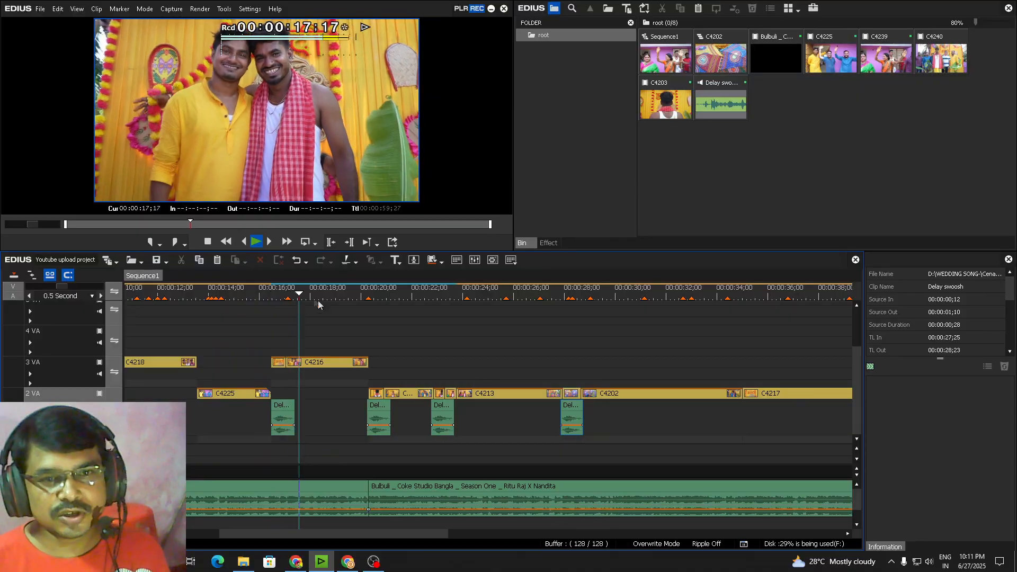
pyautogui.scroll(1, 341, 311)
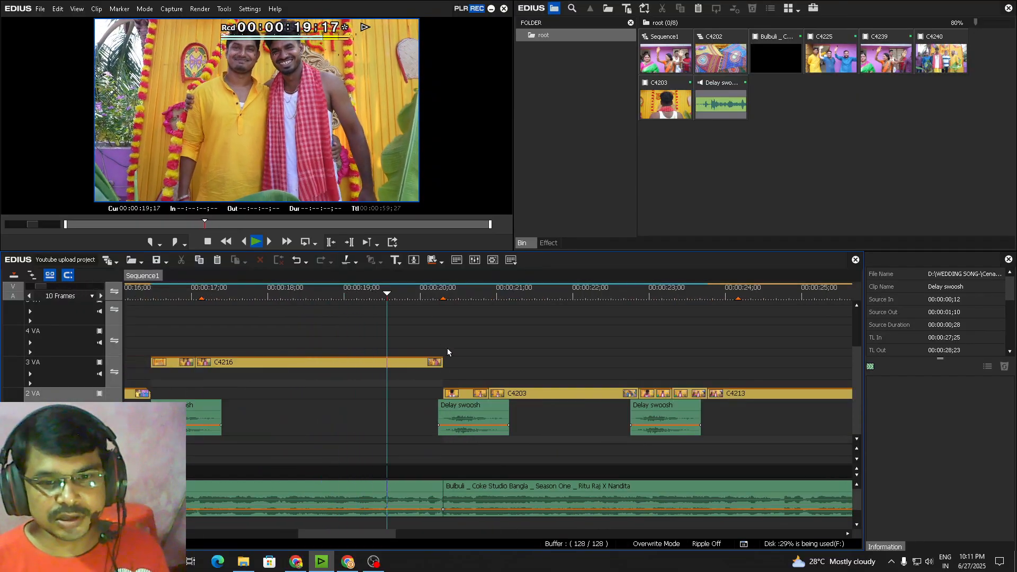
pyautogui.scroll(-3, 459, 346)
pyautogui.scroll(2, 339, 365)
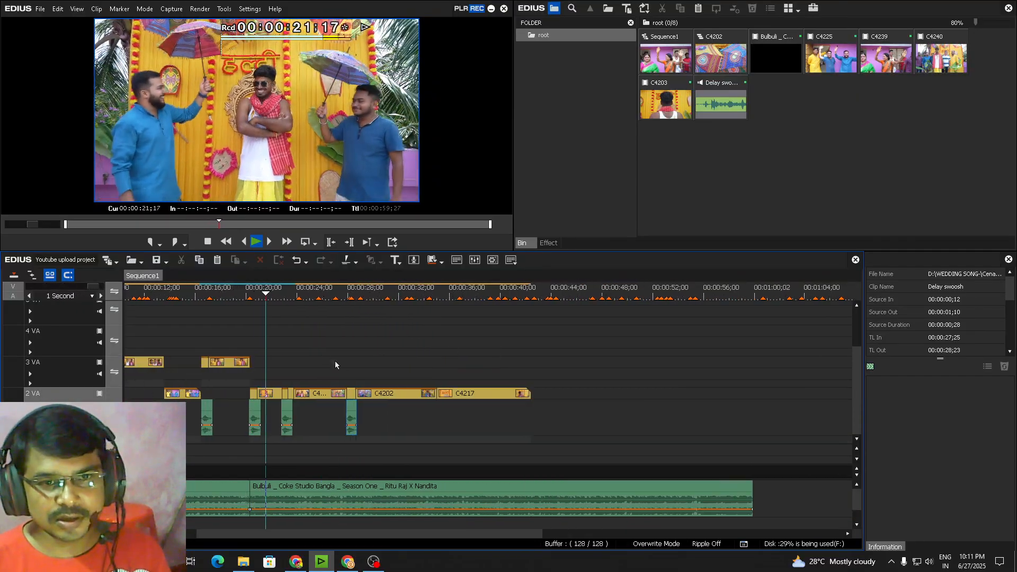
# Replay the start of C4203 and shift its Delay swoosh clip earlier to begin at 00:00:20;05
pyautogui.click(250, 298)
pyautogui.scroll(2, 320, 349)
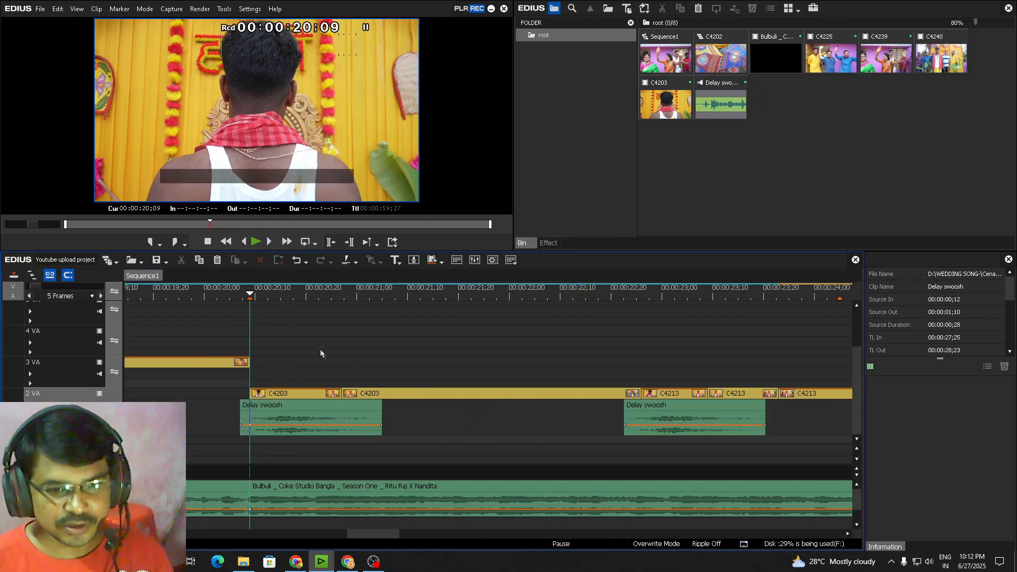
pyautogui.press('space')
pyautogui.moveTo(326, 432); pyautogui.dragTo(316, 432)
pyautogui.click(236, 294)
pyautogui.scroll(-1, 236, 294)
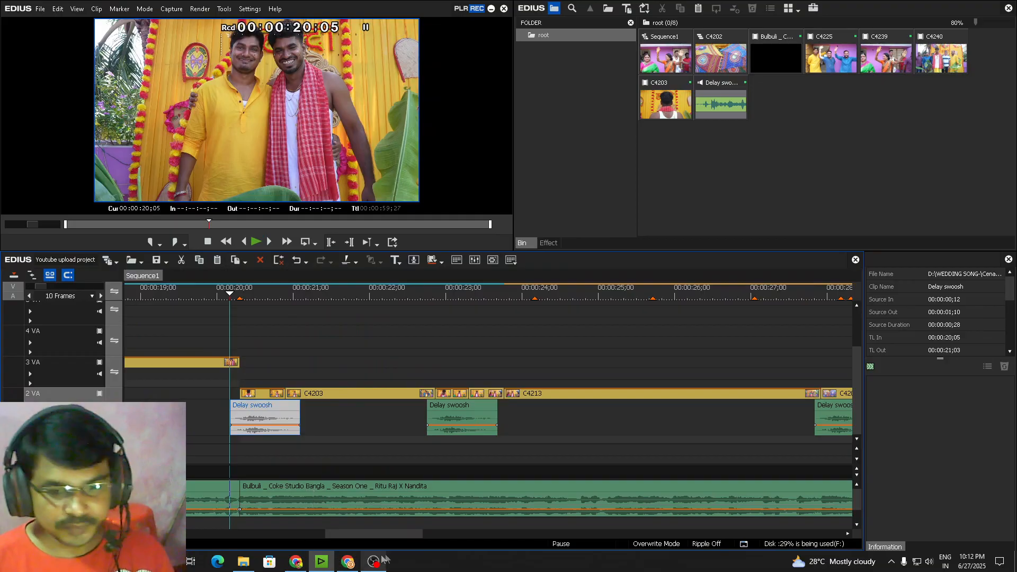
# Check the recording in OBS Studio, return to EDIUS and play the sequence from 00:00:20;05
pyautogui.click(374, 562)
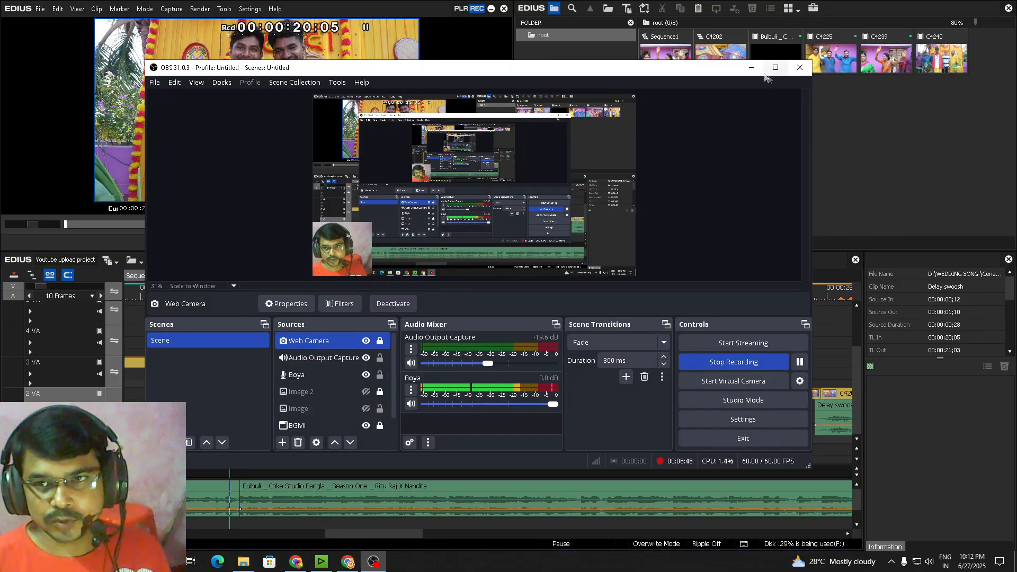
pyautogui.click(751, 67)
pyautogui.press('space')
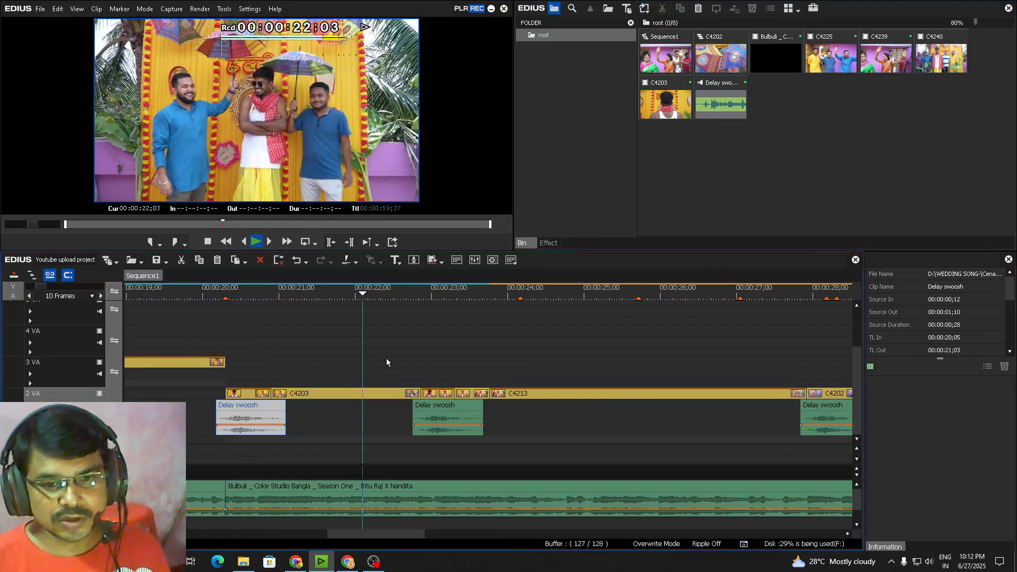
# Play from shortly before the cut from C4203 into C4213 to hear the Delay swoosh placed there
pyautogui.click(421, 293)
pyautogui.click(414, 427)
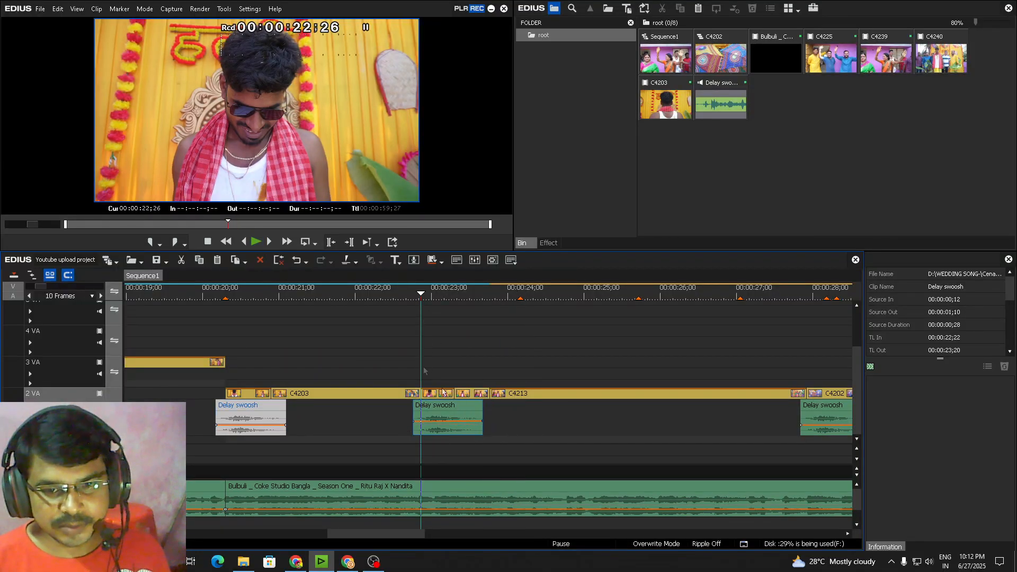
pyautogui.click(380, 295)
pyautogui.press('ctrl+KP_Subtract')
pyautogui.press('ctrl+KP_Add')
pyautogui.press('space')
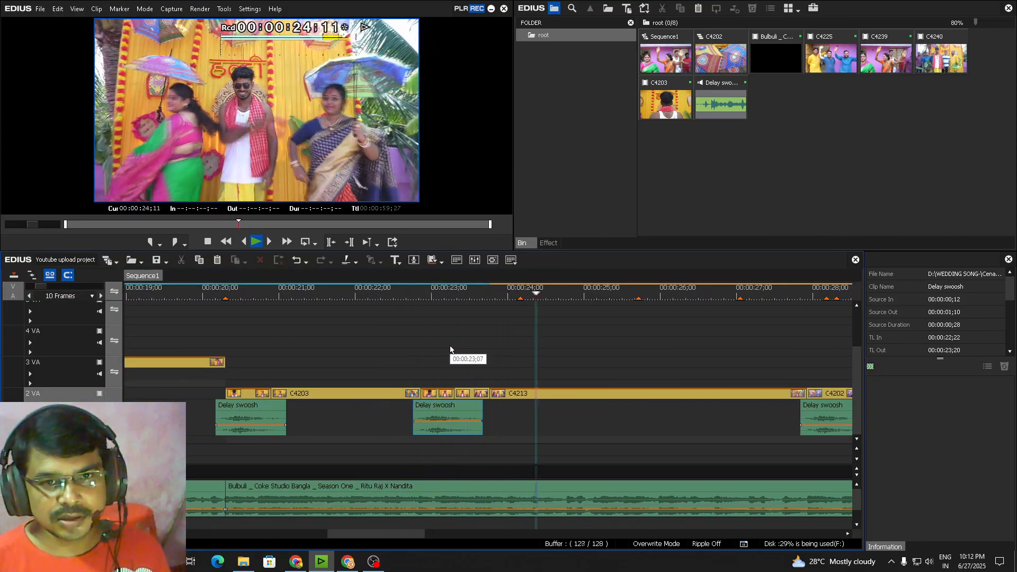
pyautogui.press('ctrl+KP_Subtract')
pyautogui.click(434, 294)
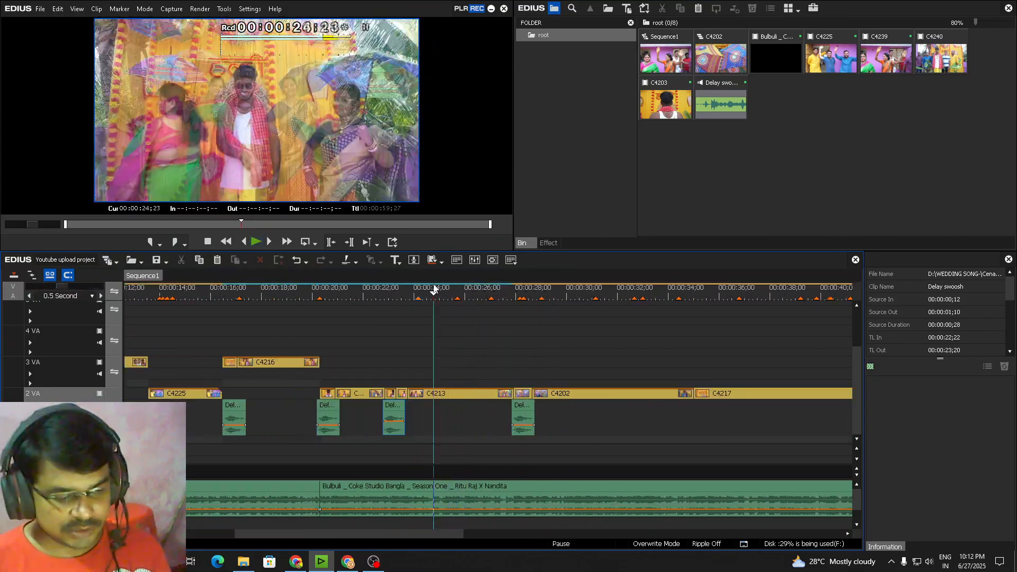
# Review the speed settings of the long C4213 clip that starts at 00:00:23;23
pyautogui.press('ctrl+KP_Add')
pyautogui.click(453, 365)
pyautogui.click(452, 395)
pyautogui.click(373, 332)
pyautogui.click(470, 395)
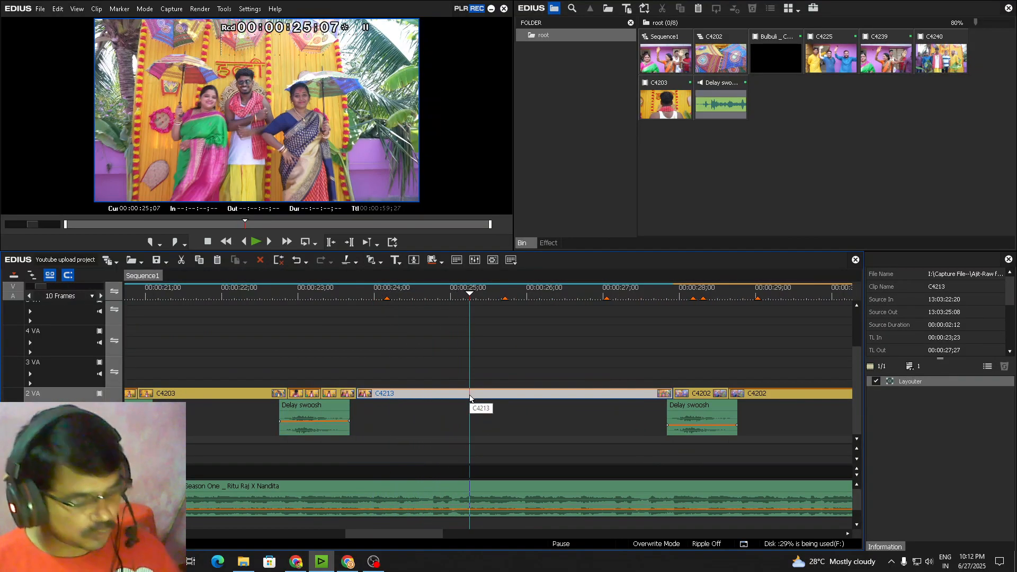
pyautogui.hotkey('alt', 'e')
pyautogui.click(425, 404)
# Replay the short C4213 clips from about 00:00:22;17 to check how the swoosh matches the motion
pyautogui.click(266, 294)
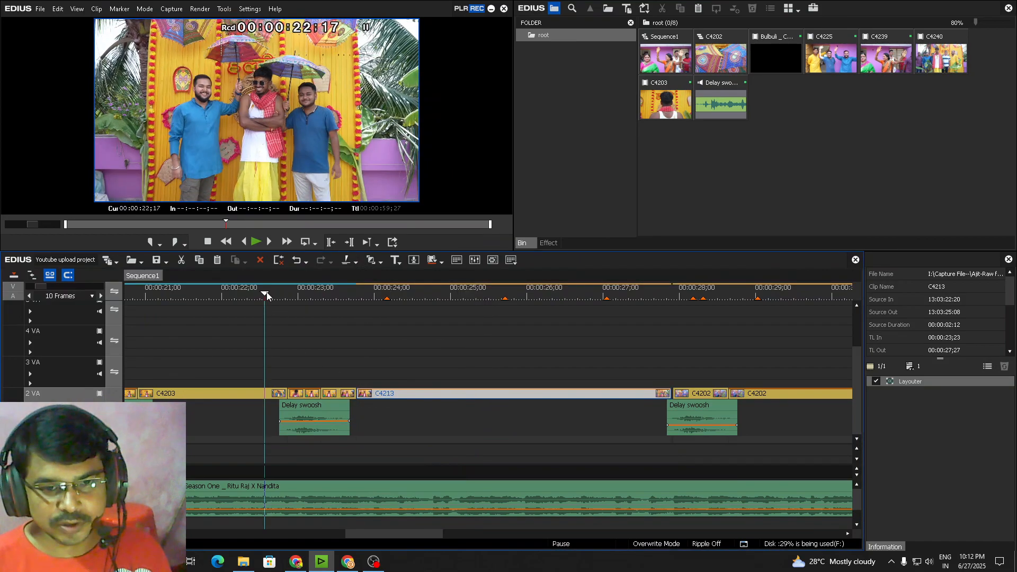
pyautogui.press('space')
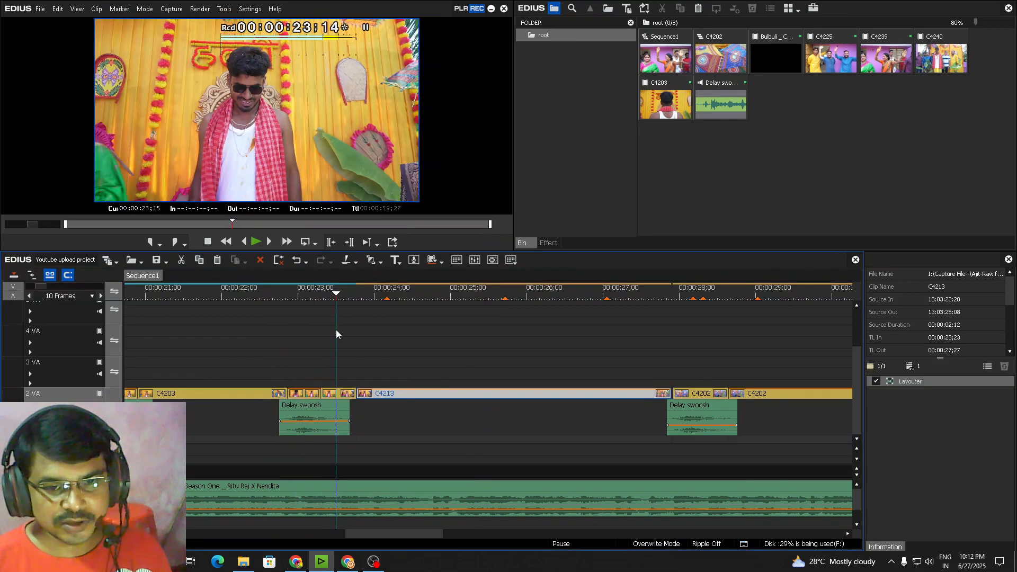
pyautogui.press('space')
pyautogui.click(365, 339)
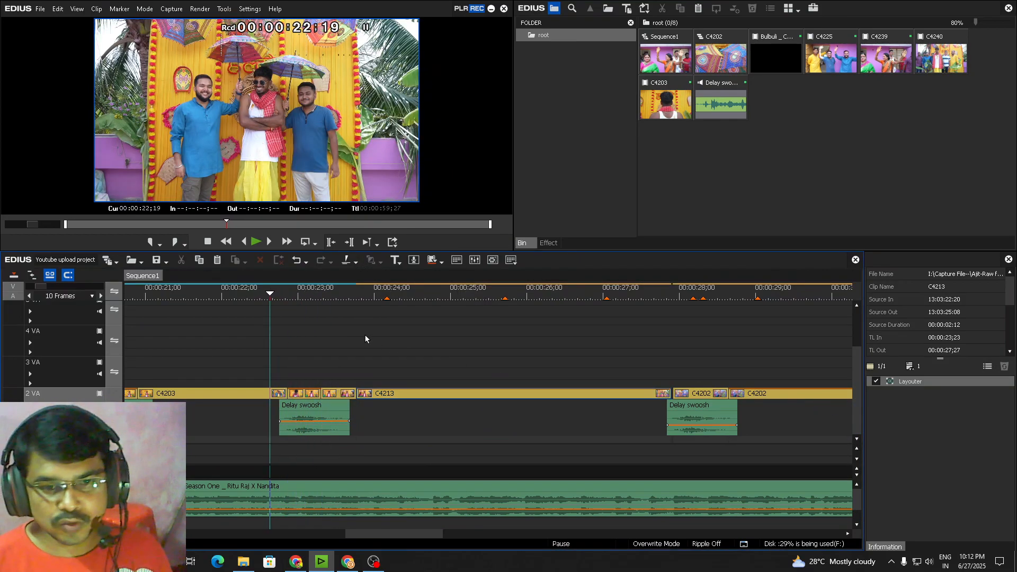
pyautogui.click(318, 417)
pyautogui.press('space')
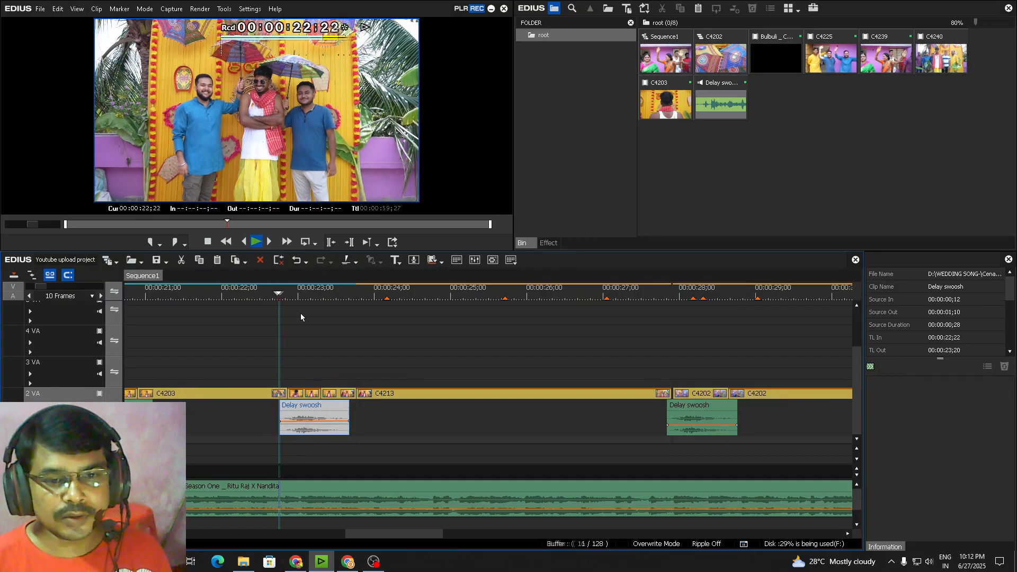
pyautogui.scroll(-2, 438, 355)
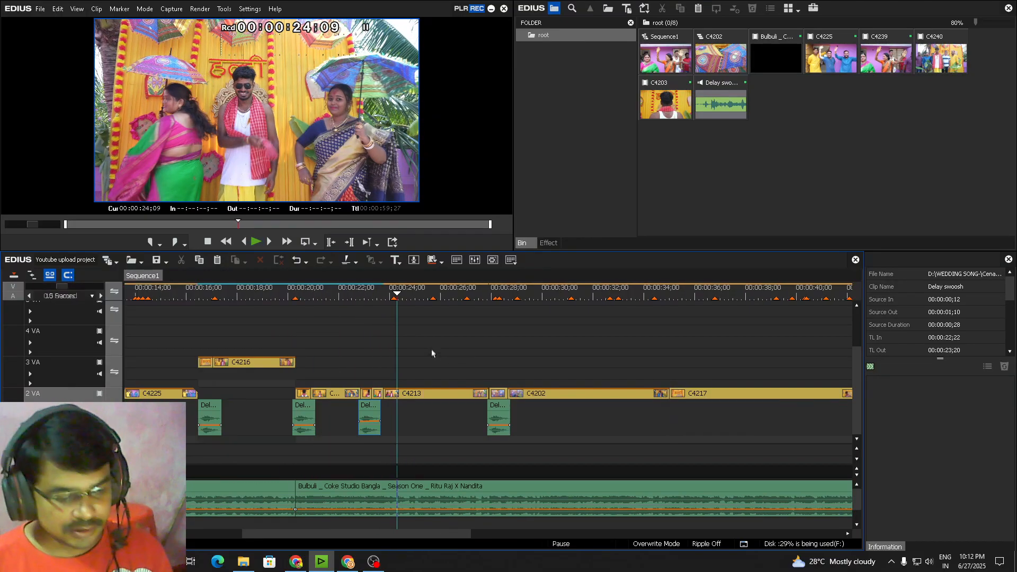
# Continue playback through the long C4213 clip to 00:00:27;11 and examine the cut into C4202
pyautogui.scroll(1, 427, 352)
pyautogui.press('space')
pyautogui.moveTo(458, 340); pyautogui.dragTo(476, 346)
pyautogui.scroll(-1, 510, 350)
pyautogui.scroll(2, 498, 346)
pyautogui.scroll(1, 504, 352)
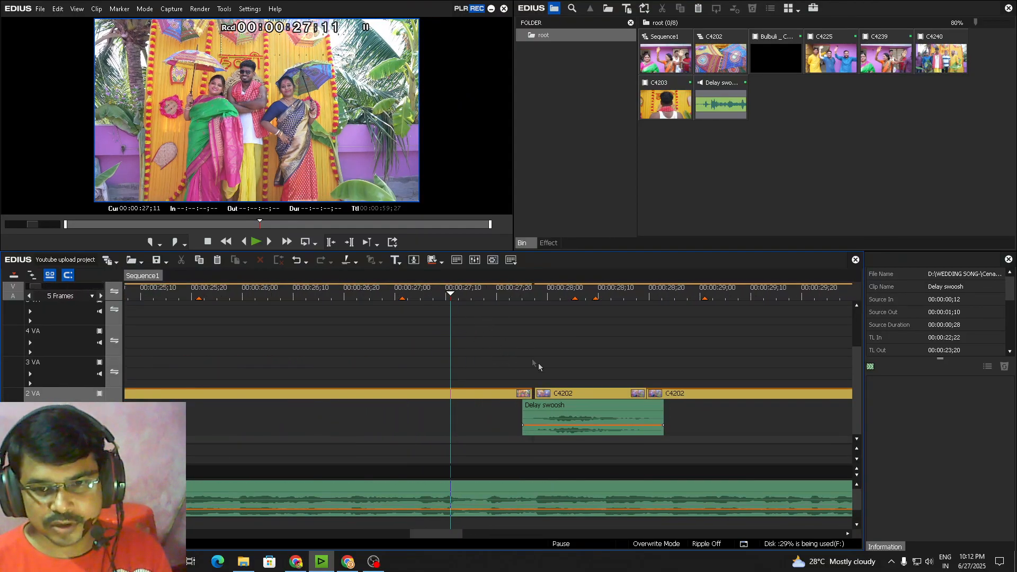
pyautogui.click(534, 394)
pyautogui.scroll(-2, 575, 374)
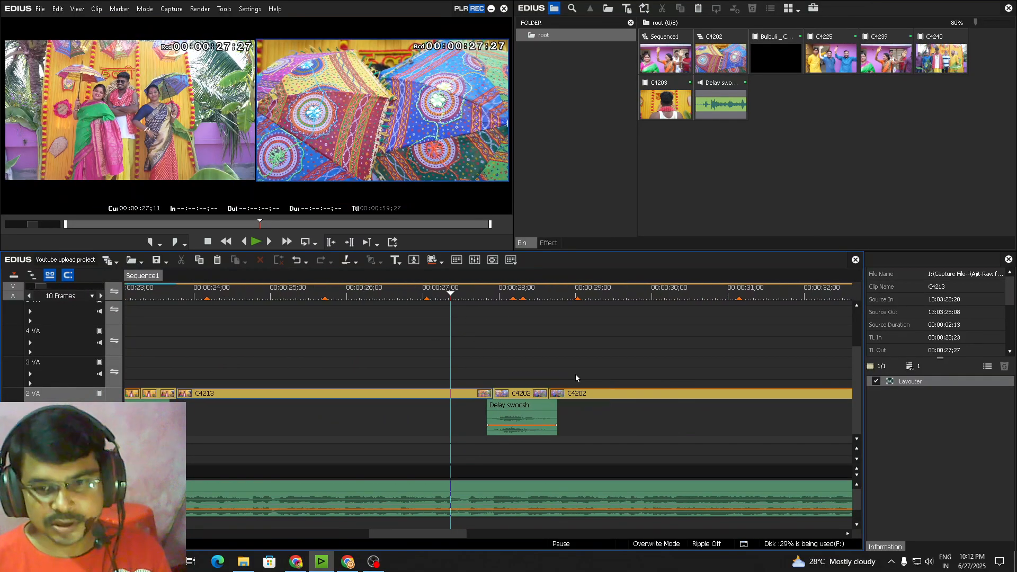
pyautogui.scroll(1, 576, 374)
pyautogui.scroll(-1, 524, 452)
# Check the recording in OBS Studio again, return to EDIUS and play across the cut into C4202 from 00:00:27;11
pyautogui.click(374, 562)
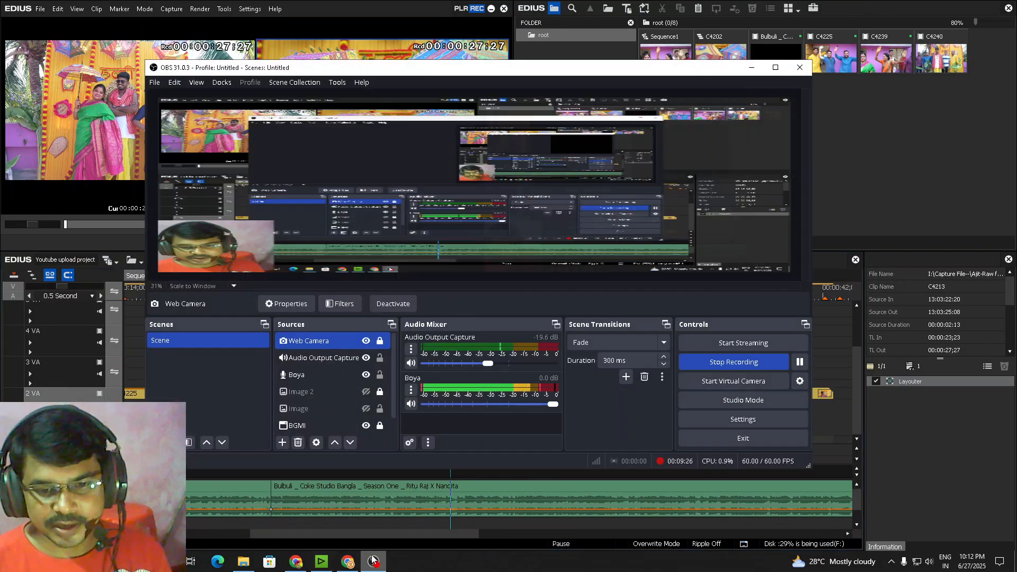
pyautogui.hotkey('alt', 'Tab')
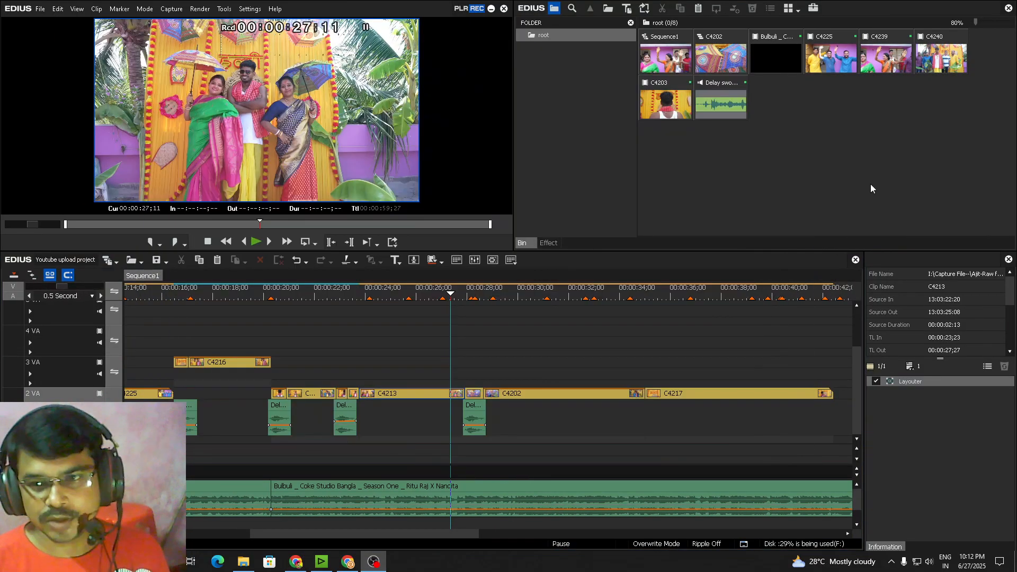
pyautogui.press('space')
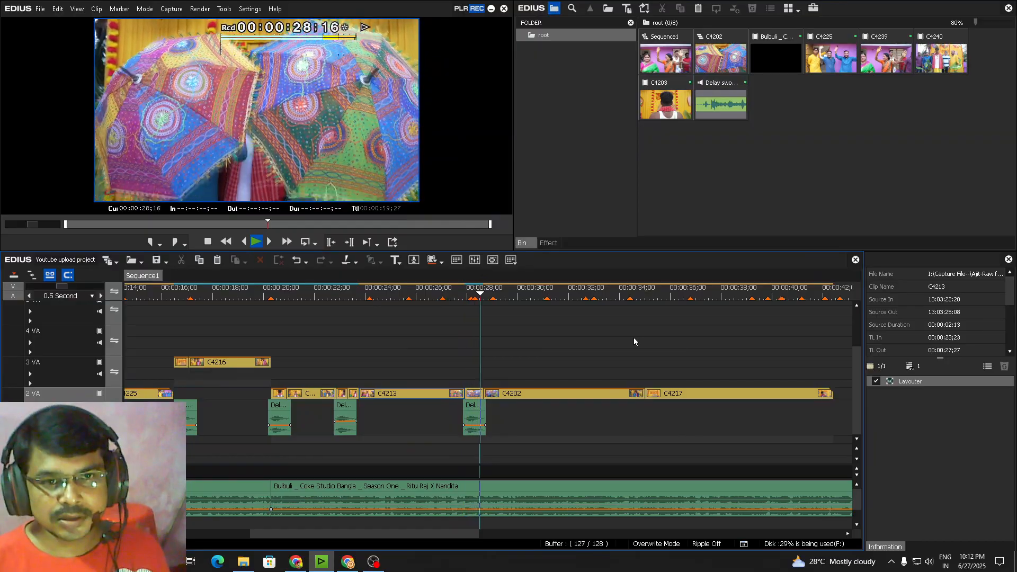
pyautogui.press('space')
# Delete the Delay swoosh clip at the cut from C4213 into C4202
pyautogui.click(467, 297)
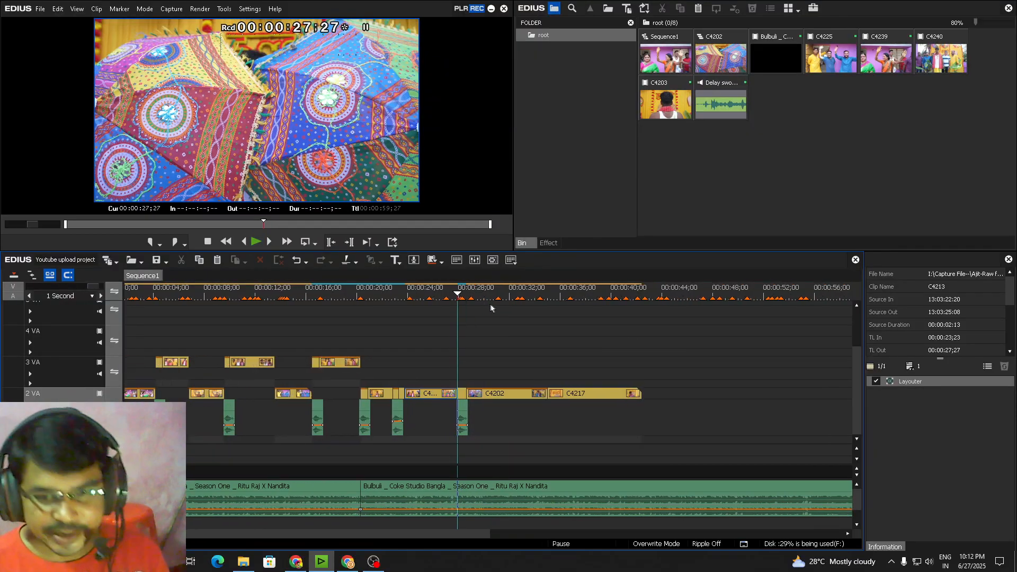
pyautogui.scroll(1, 534, 341)
pyautogui.click(489, 409)
pyautogui.press('Delete')
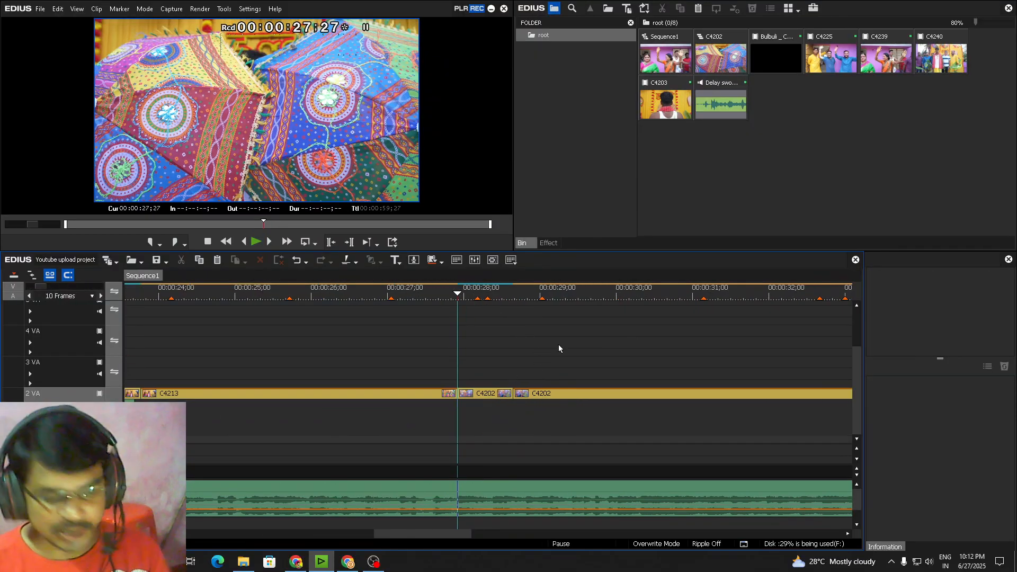
# Review the speed settings of the first short C4213 clip, which starts at 00:00:22;26
pyautogui.scroll(-3, 558, 345)
pyautogui.click(400, 294)
pyautogui.scroll(4, 393, 322)
pyautogui.click(362, 295)
pyautogui.click(362, 392)
pyautogui.hotkey('alt', 'e')
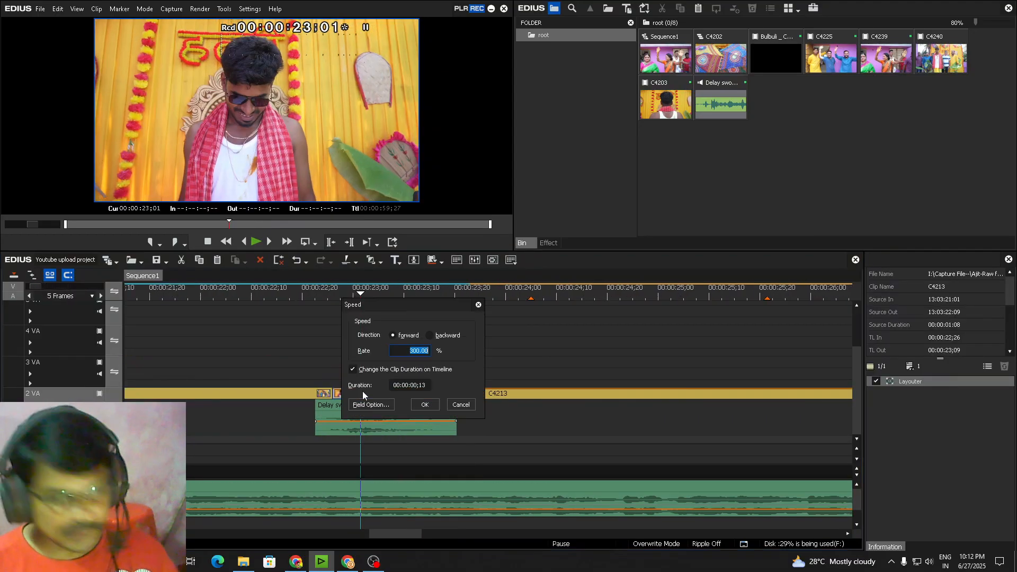
pyautogui.click(425, 404)
# Play across the two short C4213 clips and review the clip details of the second and third C4213 segments
pyautogui.click(399, 295)
pyautogui.press('space')
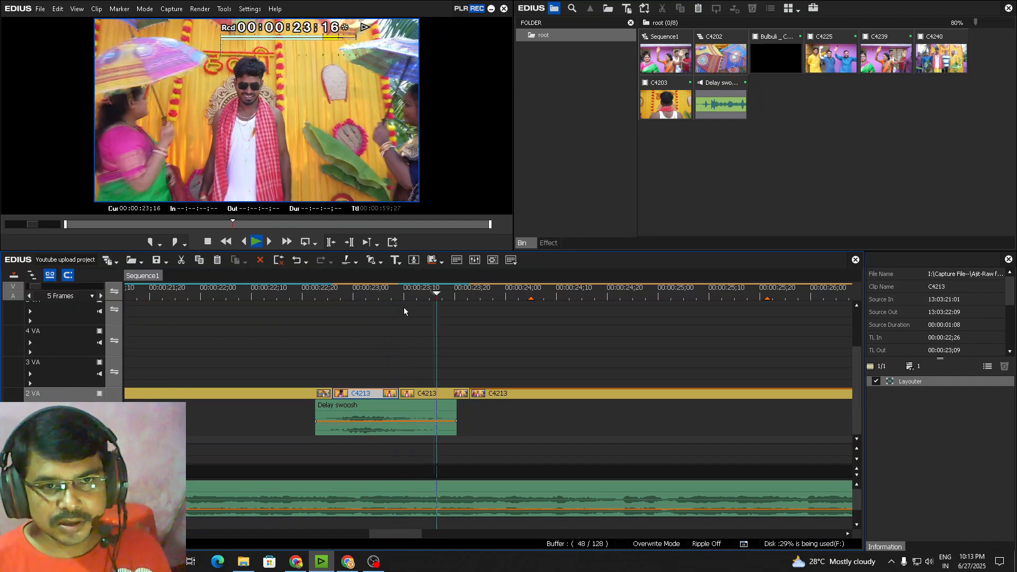
pyautogui.click(342, 295)
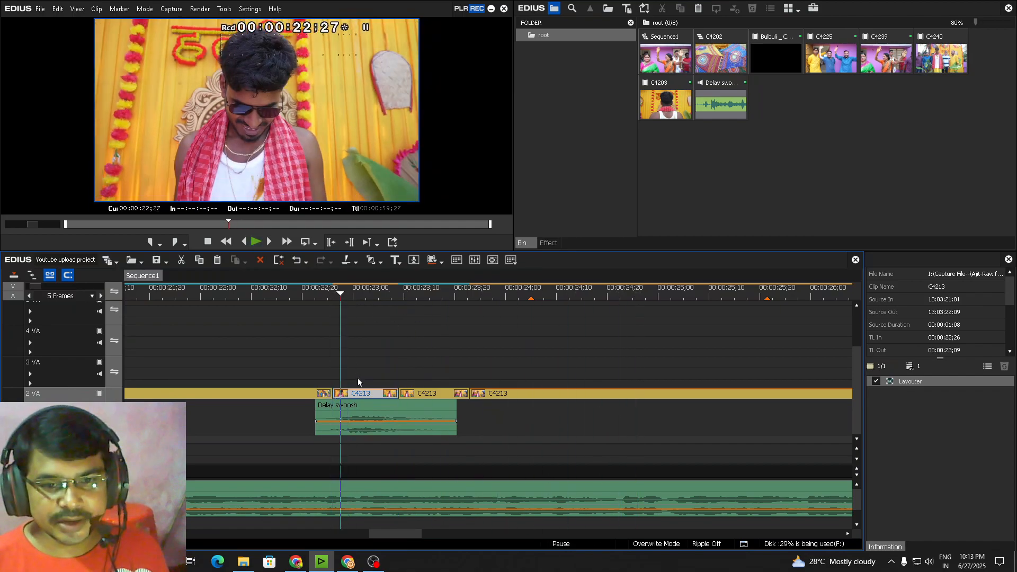
pyautogui.click(433, 395)
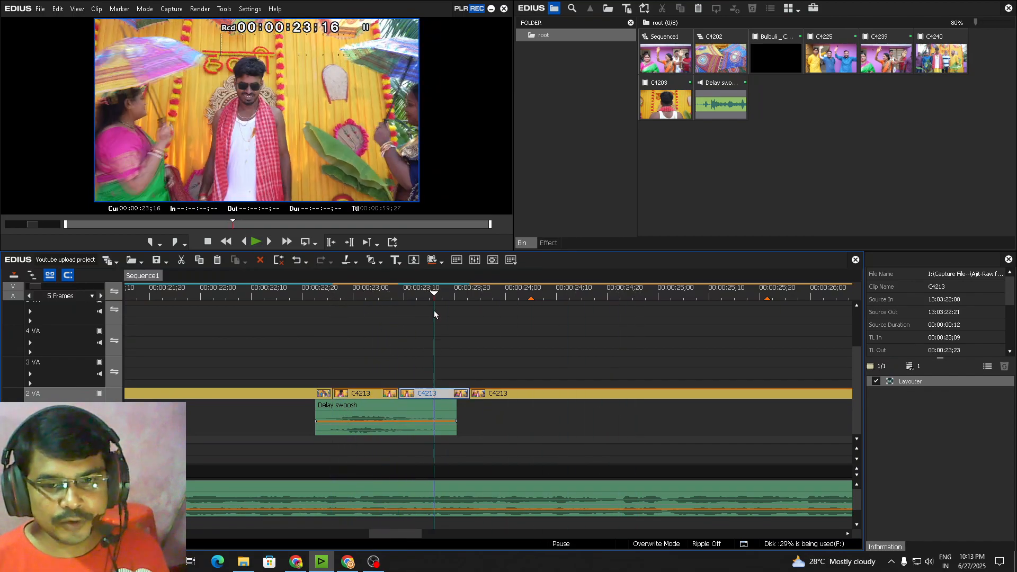
pyautogui.click(513, 393)
# Play from 00:00:22;16 across the short C4213 clips and through the long C4213 clip
pyautogui.scroll(-3, 422, 371)
pyautogui.scroll(3, 422, 371)
pyautogui.click(239, 297)
pyautogui.press('space')
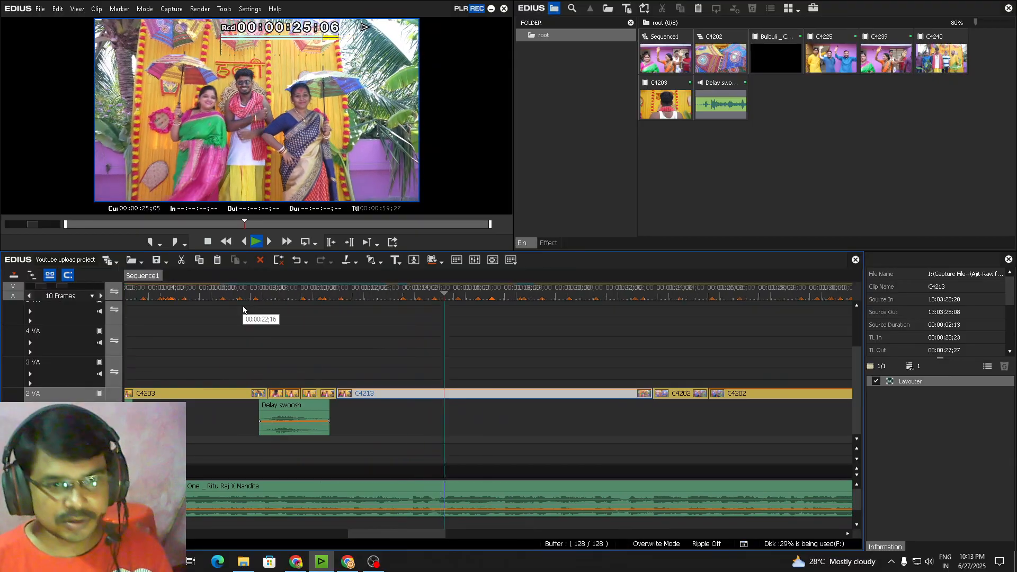
pyautogui.scroll(-3, 336, 313)
pyautogui.scroll(2, 406, 309)
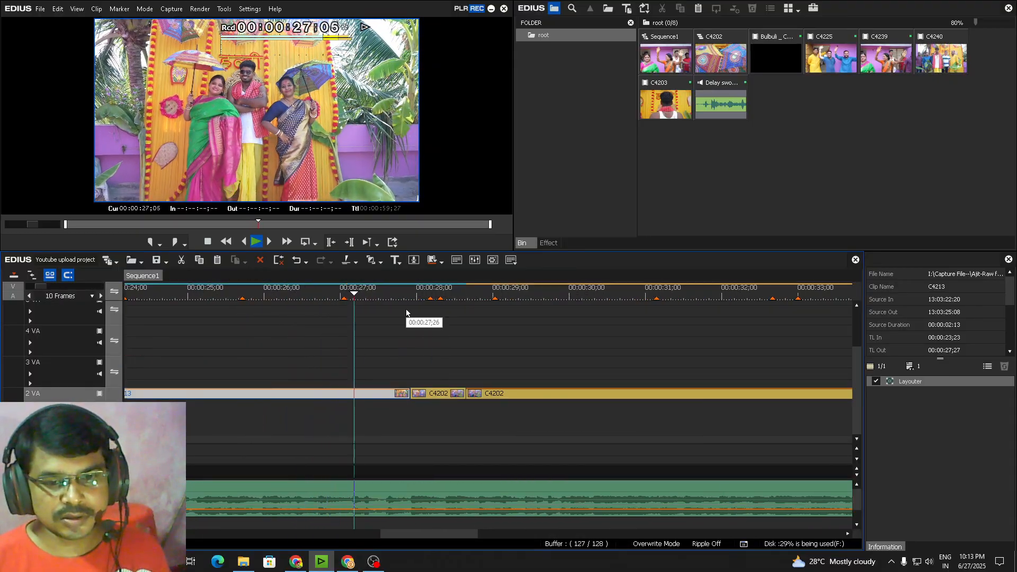
pyautogui.press('space')
# Scrub the end of the long C4213 clip and play across the cut into C4202 from 00:00:27;22
pyautogui.moveTo(397, 295); pyautogui.dragTo(324, 374)
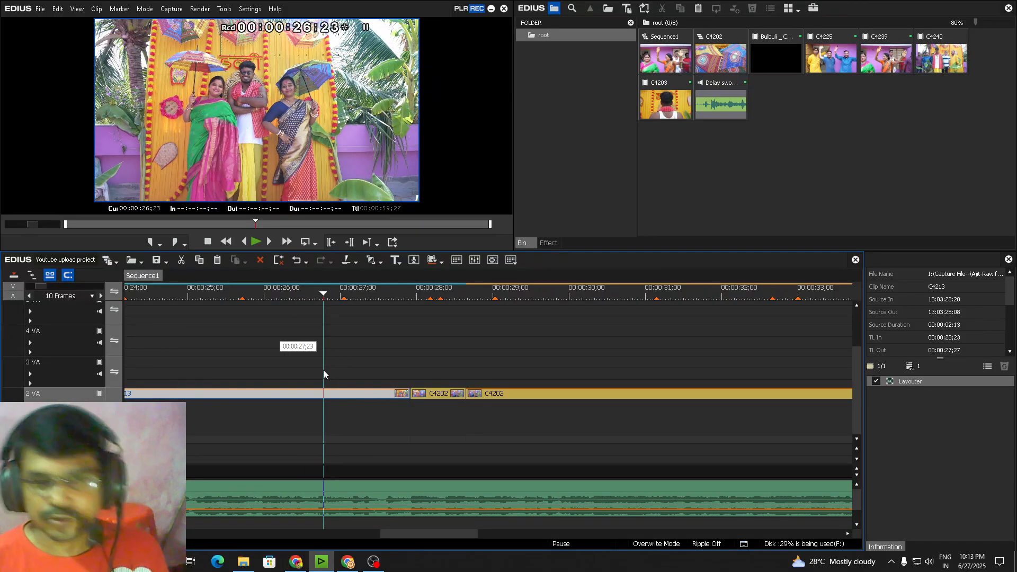
pyautogui.moveTo(325, 292); pyautogui.dragTo(411, 327)
pyautogui.click(440, 349)
pyautogui.scroll(-3, 440, 349)
pyautogui.scroll(4, 503, 352)
pyautogui.click(384, 295)
pyautogui.press('space')
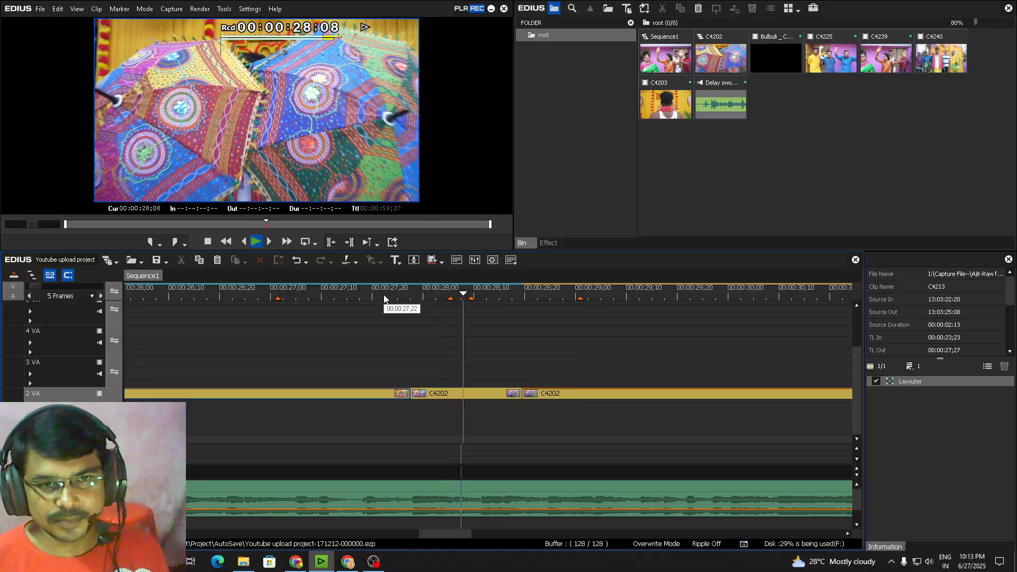
# Play the end of the long C4202 clip and across the cut into C4217
pyautogui.scroll(-3, 670, 410)
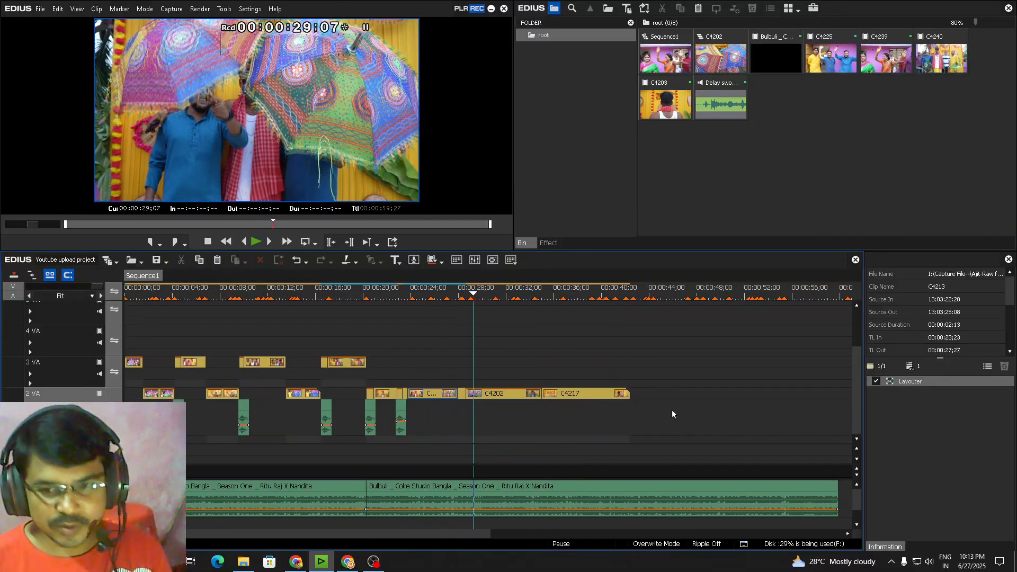
pyautogui.scroll(3, 399, 385)
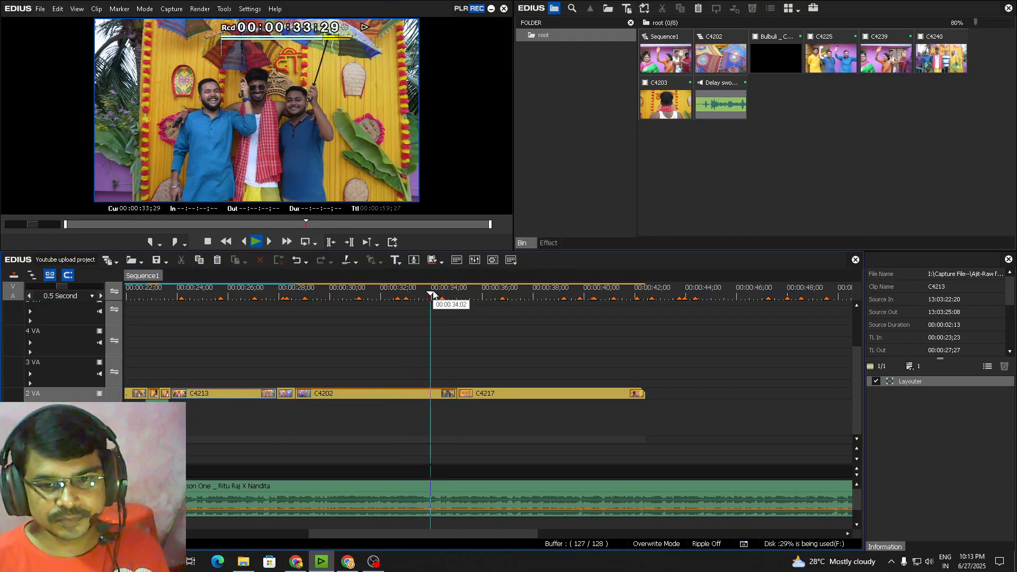
pyautogui.press('space')
pyautogui.scroll(-3, 520, 363)
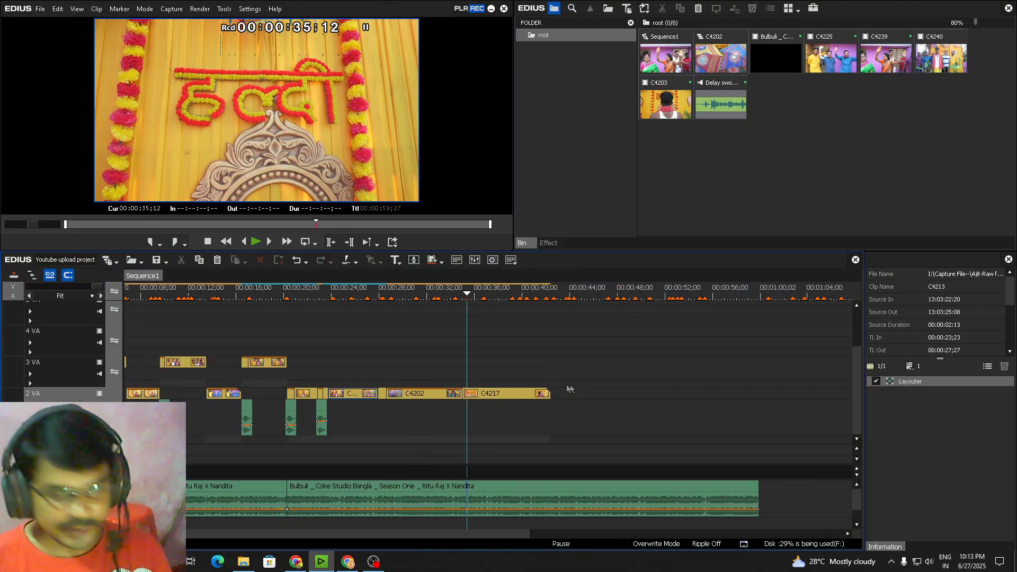
# Split C4217 at 00:00:37;01 and set the speed of the piece before the cut to 500%
pyautogui.scroll(5, 436, 351)
pyautogui.moveTo(422, 339); pyautogui.dragTo(478, 399)
pyautogui.click(434, 394)
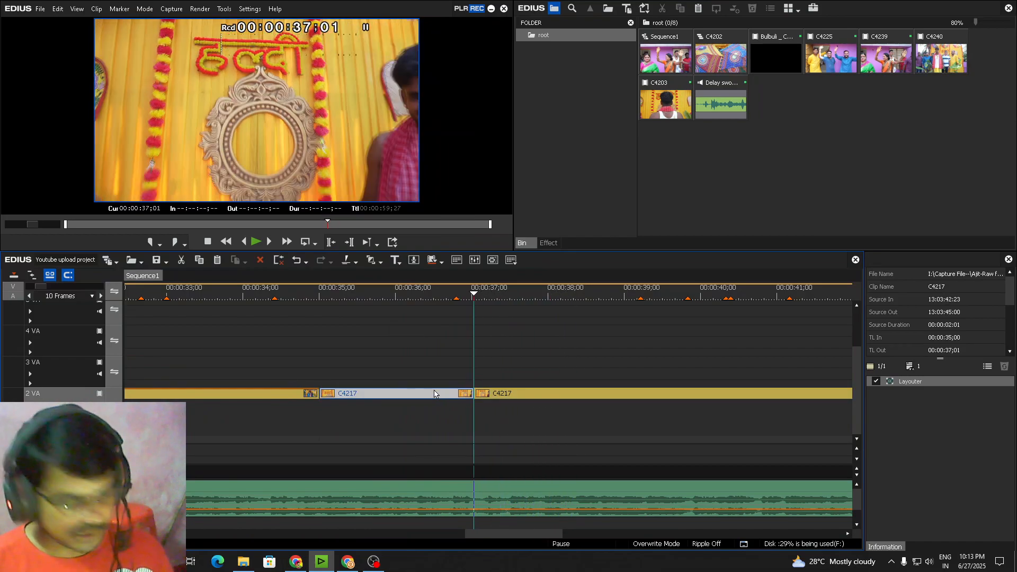
pyautogui.hotkey('alt', 'e')
pyautogui.write('5')
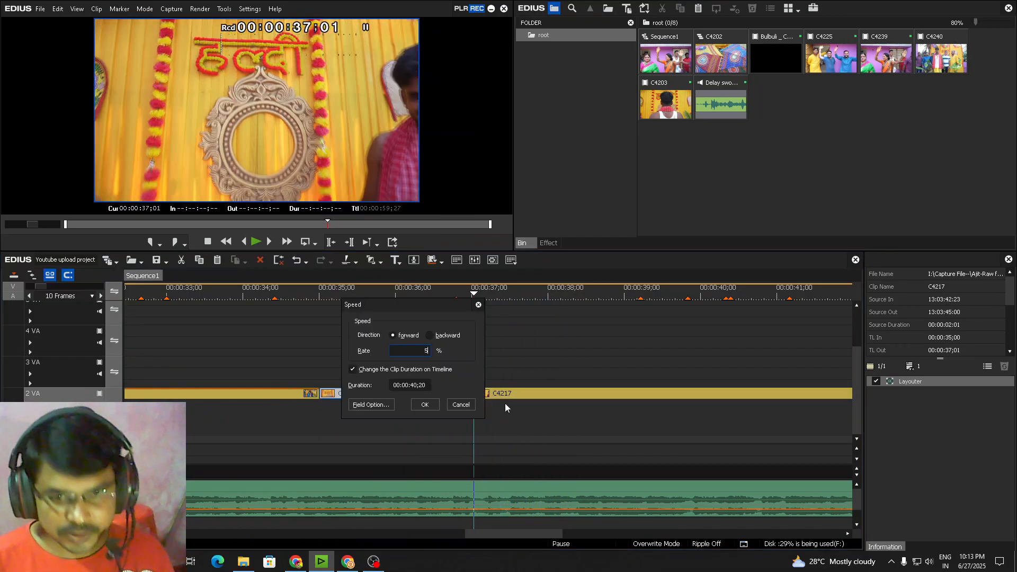
pyautogui.write('00')
pyautogui.click(424, 405)
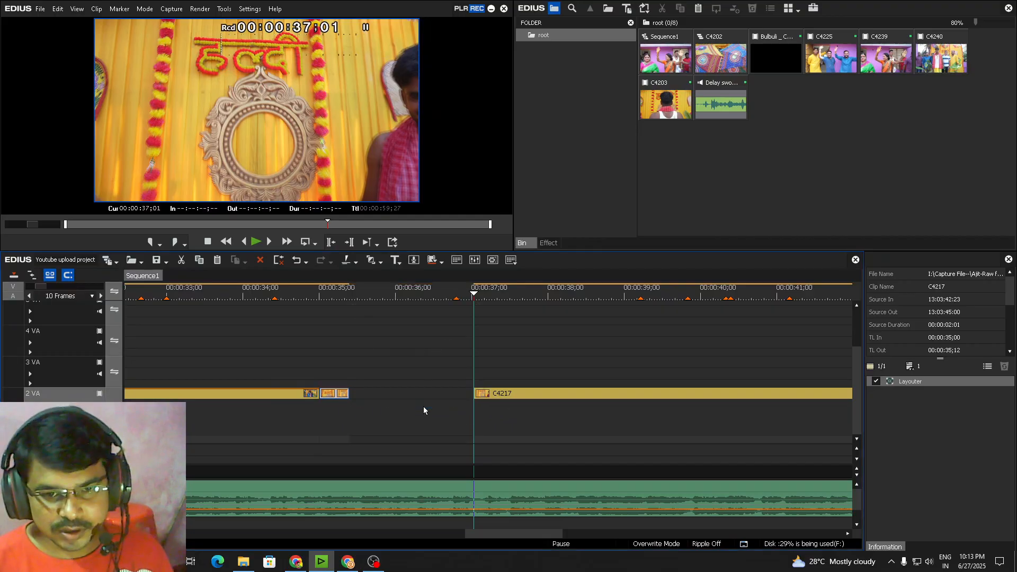
# Move the remaining C4217 piece back to 00:00:35;12 against the sped-up piece and play across the join
pyautogui.moveTo(502, 393); pyautogui.dragTo(371, 392)
pyautogui.click(294, 295)
pyautogui.press('space')
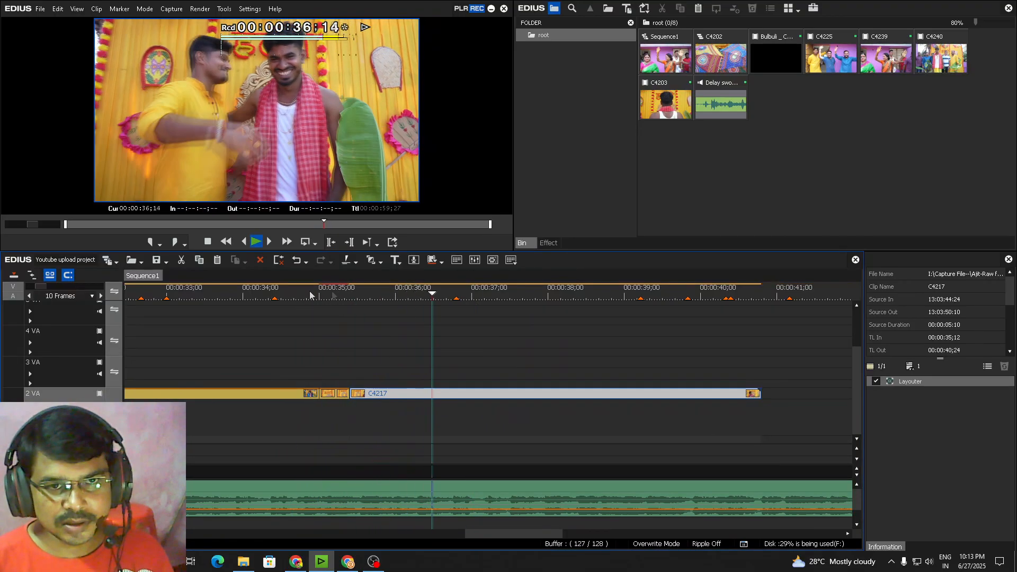
pyautogui.press('space')
# Undo the move, the speed change and the split made on C4217
pyautogui.hotkey('ctrl', 'z')
pyautogui.hotkey('ctrl', 'z')
pyautogui.hotkey('ctrl', 'z')
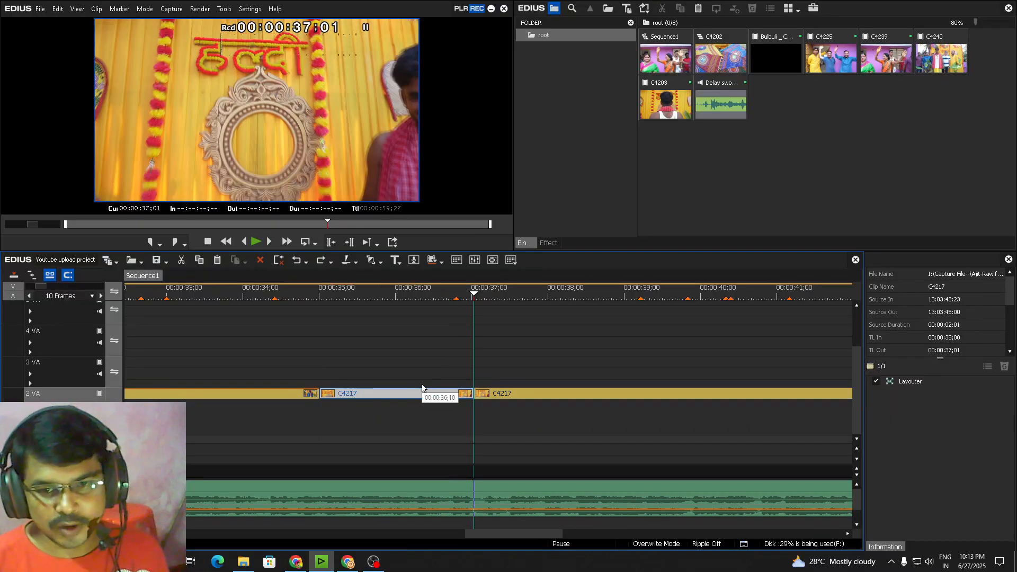
pyautogui.hotkey('ctrl', 'z')
# Split C4217 at 00:00:35;22, delete the piece before the cut, and undo a trial move of the remaining clip
pyautogui.moveTo(326, 293); pyautogui.dragTo(375, 399)
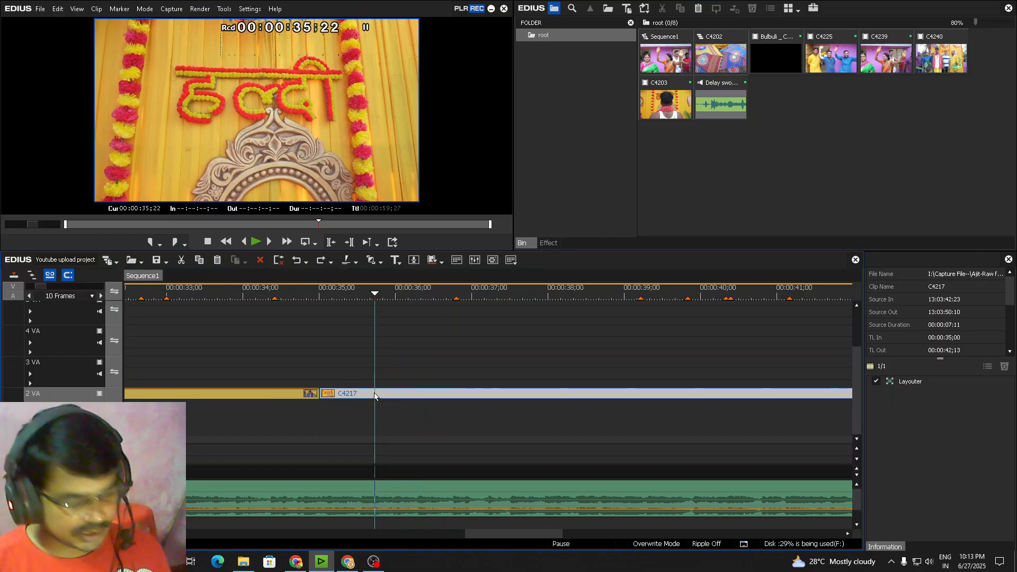
pyautogui.press('c')
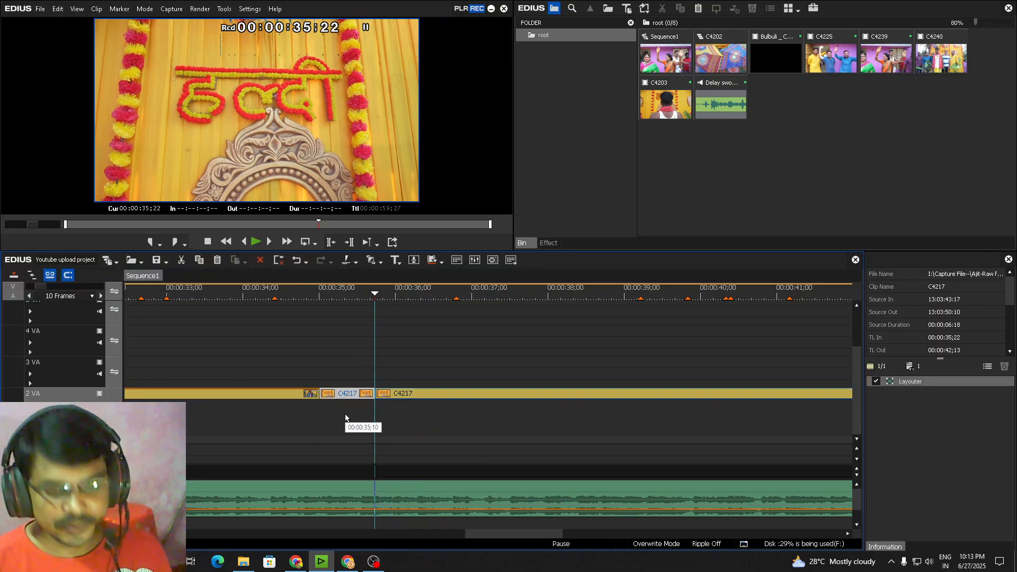
pyautogui.press('Delete')
pyautogui.moveTo(375, 394); pyautogui.dragTo(429, 396)
pyautogui.hotkey('ctrl', 'z')
# Split the remaining C4217 clip at 00:00:37;21 and set the speed of its first piece to 500%
pyautogui.moveTo(375, 294); pyautogui.dragTo(524, 387)
pyautogui.press('c')
pyautogui.click(484, 393)
pyautogui.hotkey('alt', 'e')
pyautogui.write('500')
pyautogui.click(426, 405)
# Close the gaps so both C4217 pieces follow C4202 directly from 00:00:35;00
pyautogui.moveTo(550, 399); pyautogui.dragTo(334, 397)
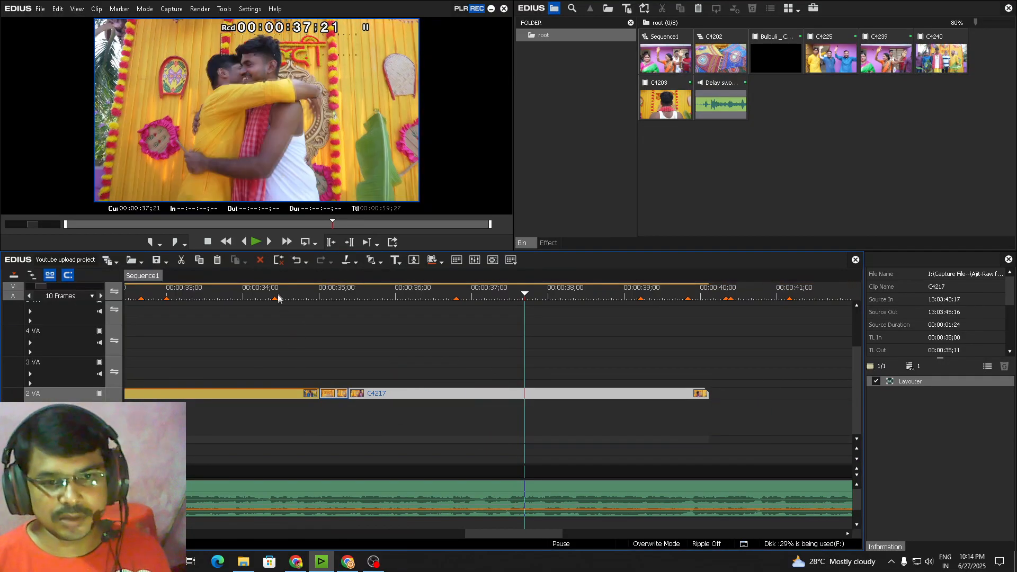
pyautogui.moveTo(423, 355); pyautogui.dragTo(340, 332)
# Review the Add Track options for inserting a VA track below, cancel them, and look over the upper tracks
pyautogui.moveTo(856, 393)
pyautogui.mouseDown()
pyautogui.moveTo(855, 382)
pyautogui.moveTo(854, 393)
pyautogui.mouseUp()
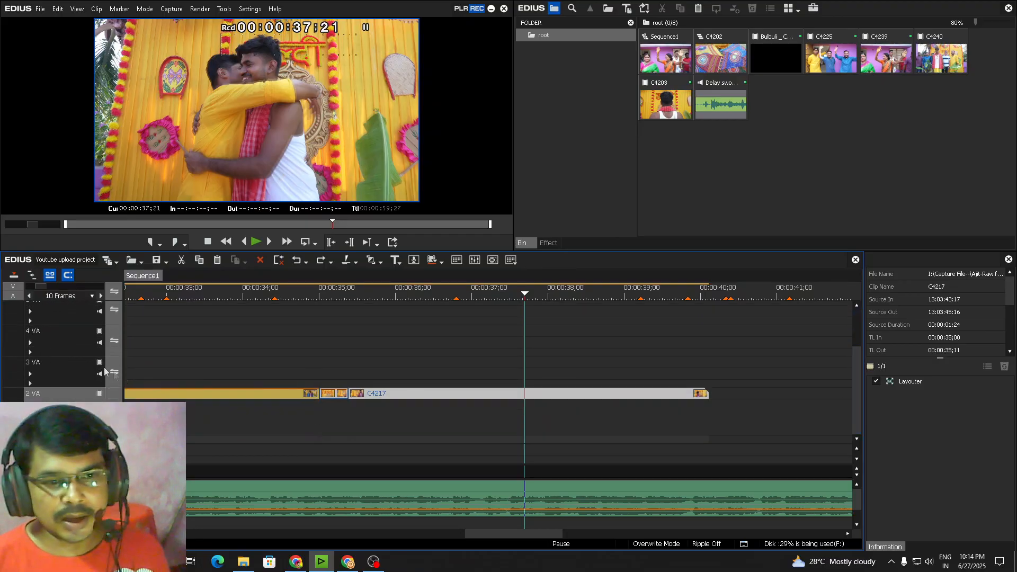
pyautogui.rightClick(65, 313)
pyautogui.moveTo(175, 401)
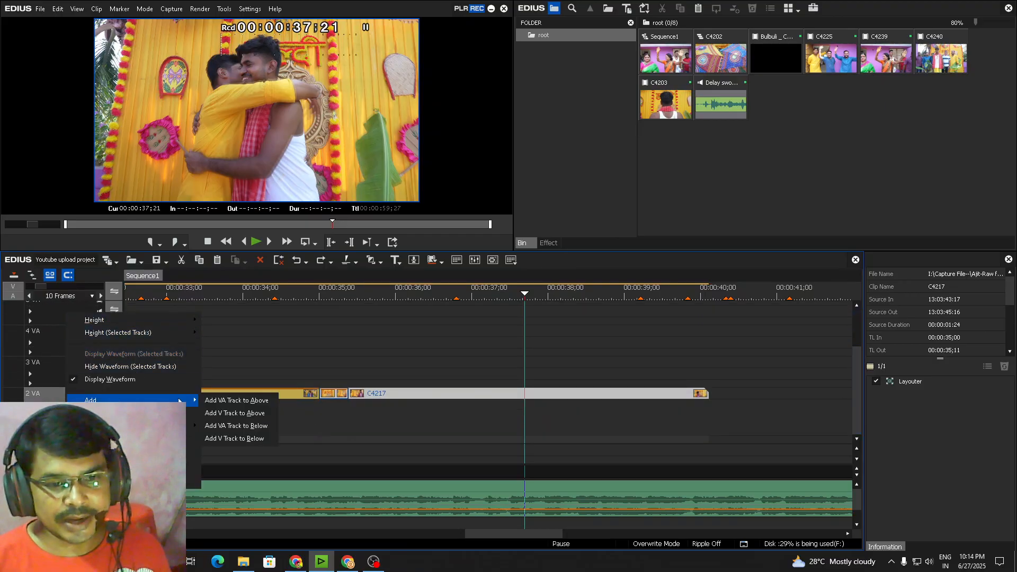
pyautogui.click(230, 427)
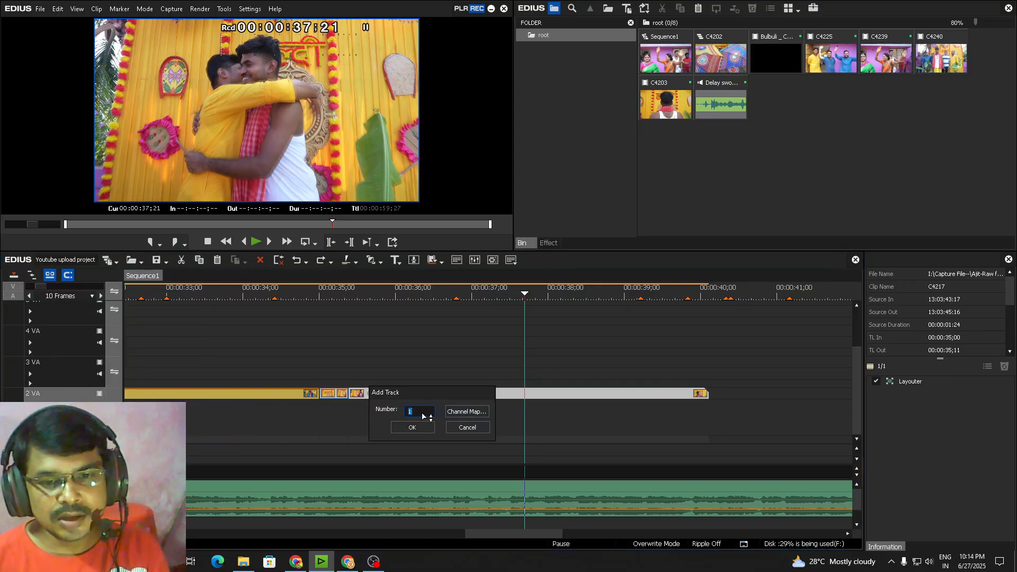
pyautogui.moveTo(422, 393); pyautogui.dragTo(485, 333)
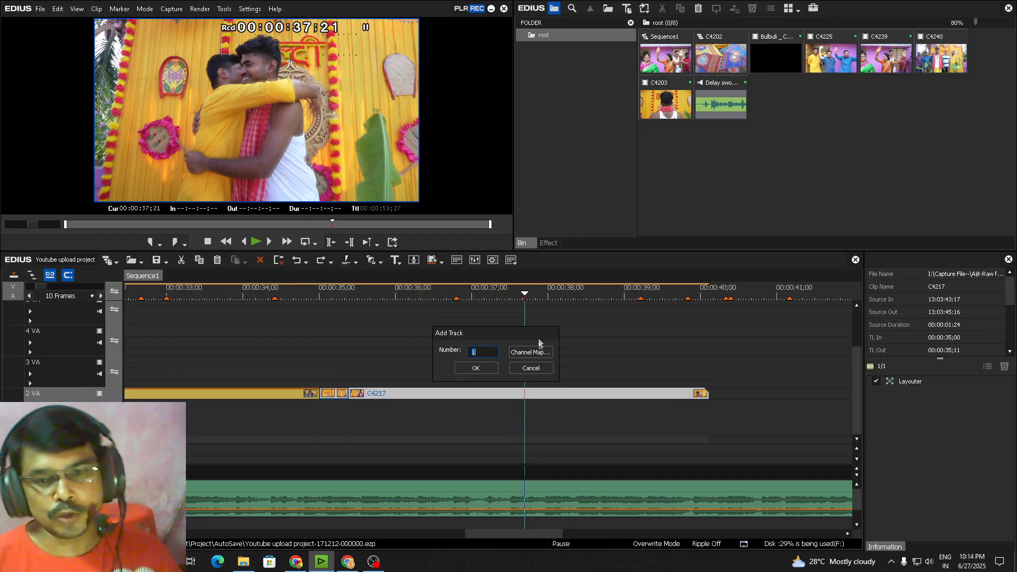
pyautogui.click(532, 371)
pyautogui.moveTo(858, 396); pyautogui.dragTo(846, 327)
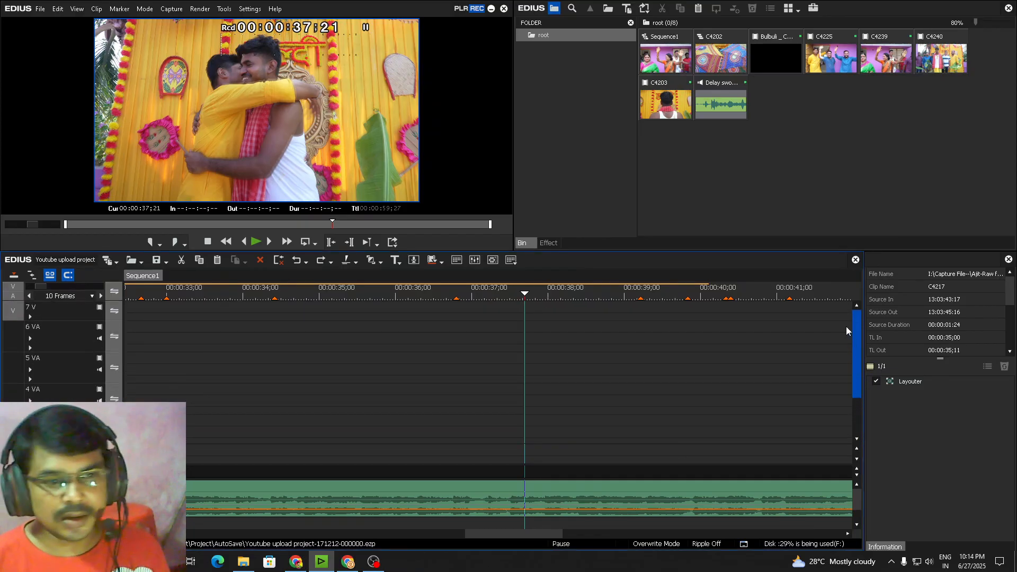
pyautogui.scroll(-2, 815, 420)
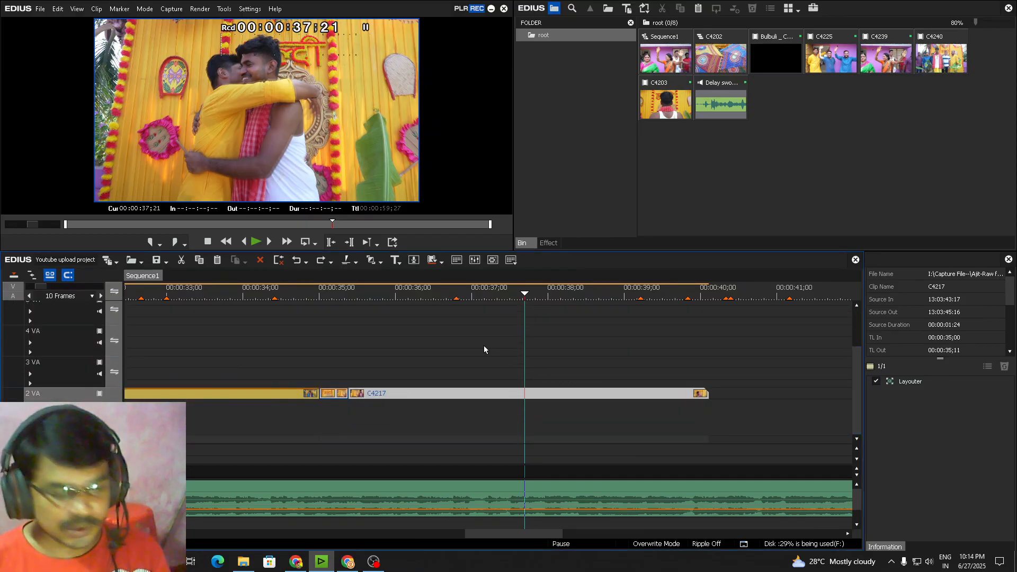
# Play across the sped-up C4217 piece twice to check the transition from C4202 into the longer C4217 piece
pyautogui.scroll(3, 483, 347)
pyautogui.click(449, 342)
pyautogui.scroll(1, 472, 318)
pyautogui.press('space')
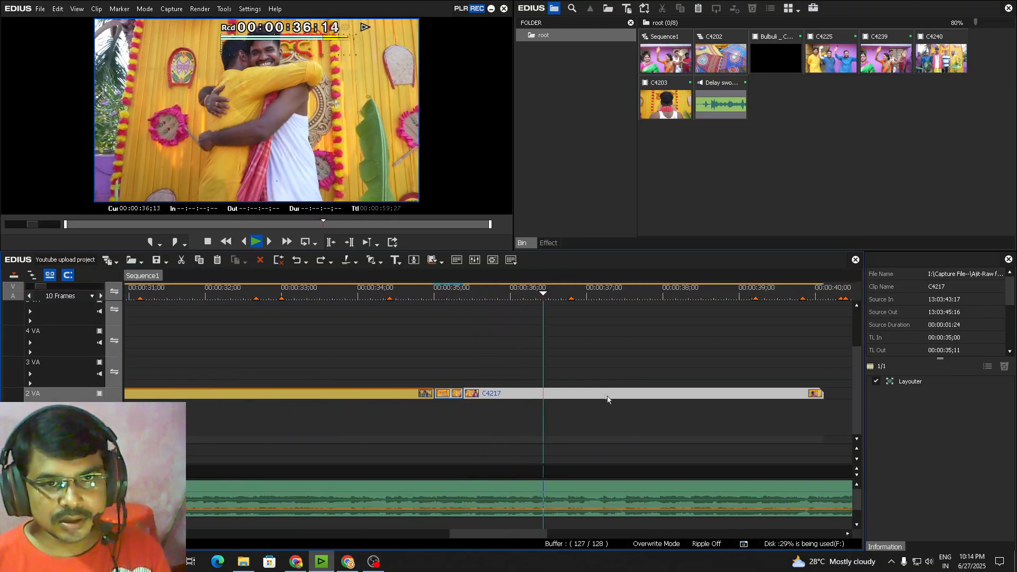
pyautogui.scroll(-3, 630, 456)
pyautogui.scroll(3, 386, 335)
pyautogui.scroll(-1, 341, 320)
pyautogui.click(336, 306)
pyautogui.scroll(2, 367, 297)
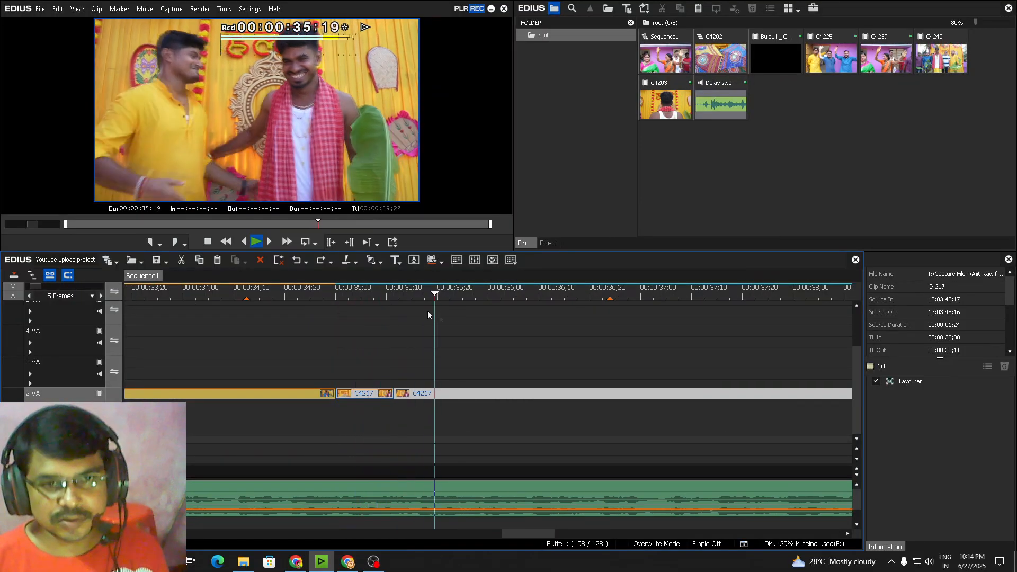
pyautogui.press('space')
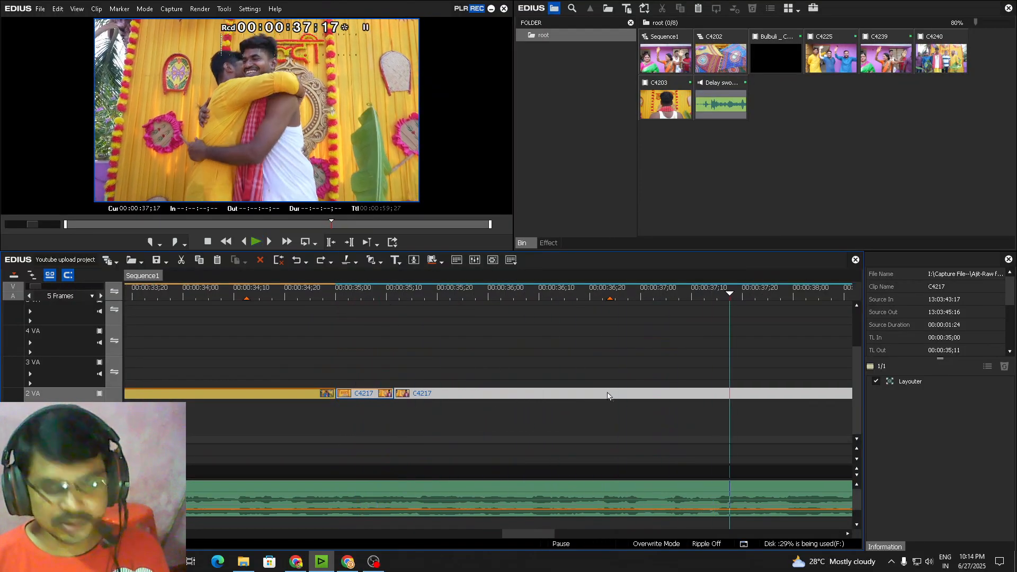
# Play through the longer C4217 piece to 00:00:38;26 to look for its end point
pyautogui.scroll(-3, 607, 395)
pyautogui.scroll(2, 410, 335)
pyautogui.moveTo(405, 302); pyautogui.dragTo(301, 307)
pyautogui.press('space')
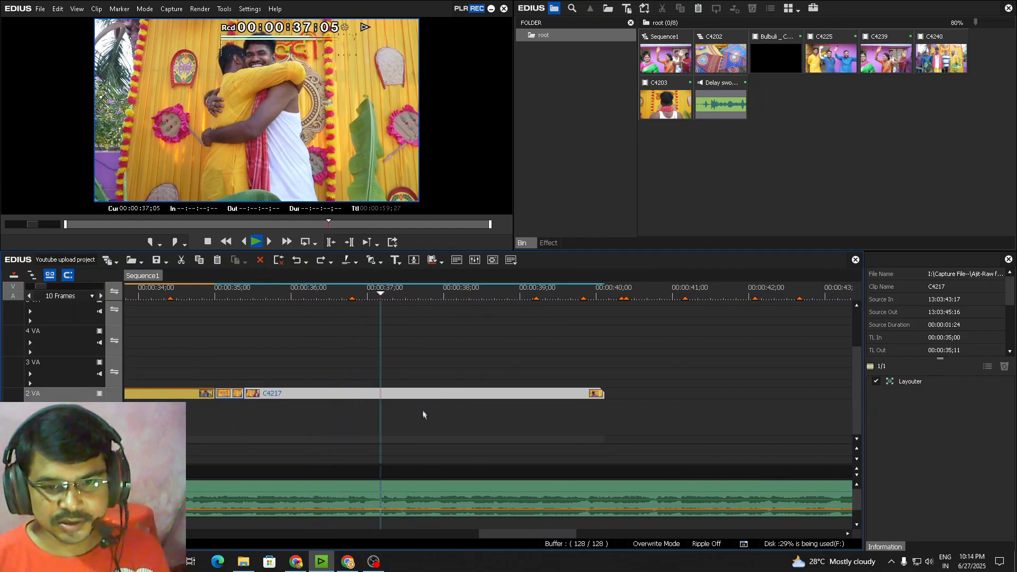
pyautogui.press('space')
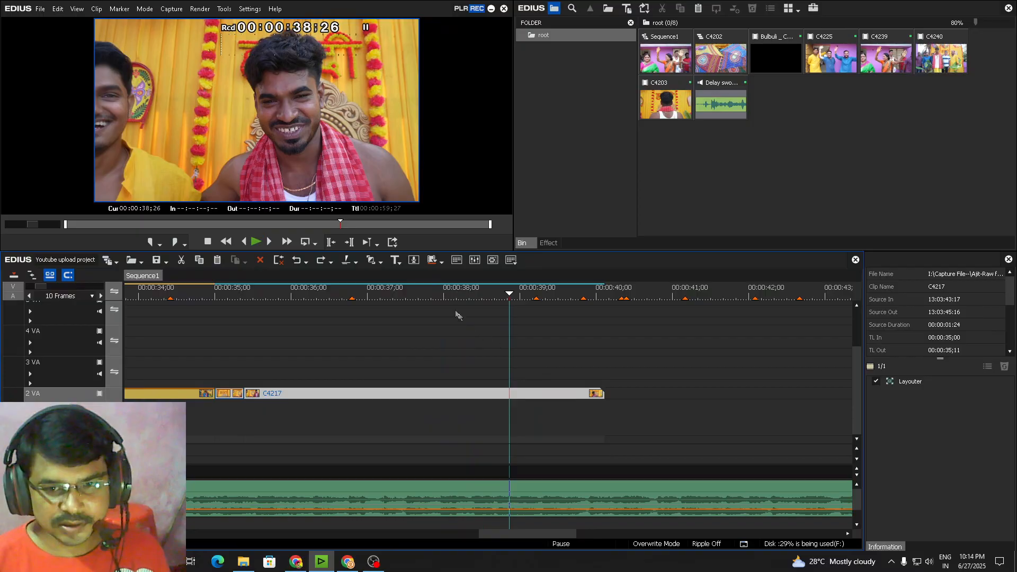
# Split the longer C4217 piece at 00:00:38;10 and delete everything after the cut
pyautogui.click(382, 308)
pyautogui.press('space')
pyautogui.press('space')
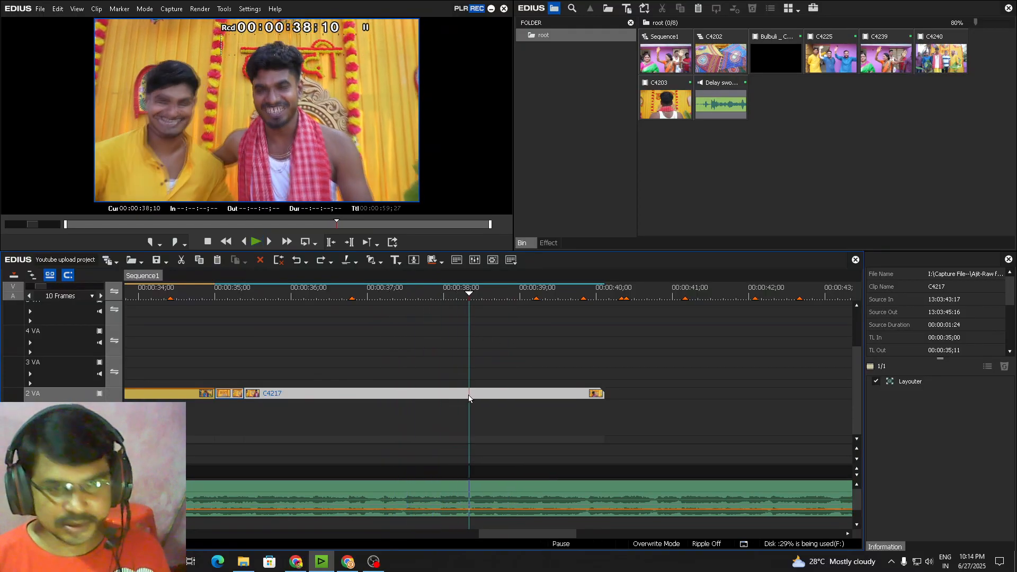
pyautogui.press('c')
pyautogui.press('Delete')
# Delete the Bulbuli song audio after 00:00:38;10 so the music ends with the video
pyautogui.hotkey('ctrl', '0')
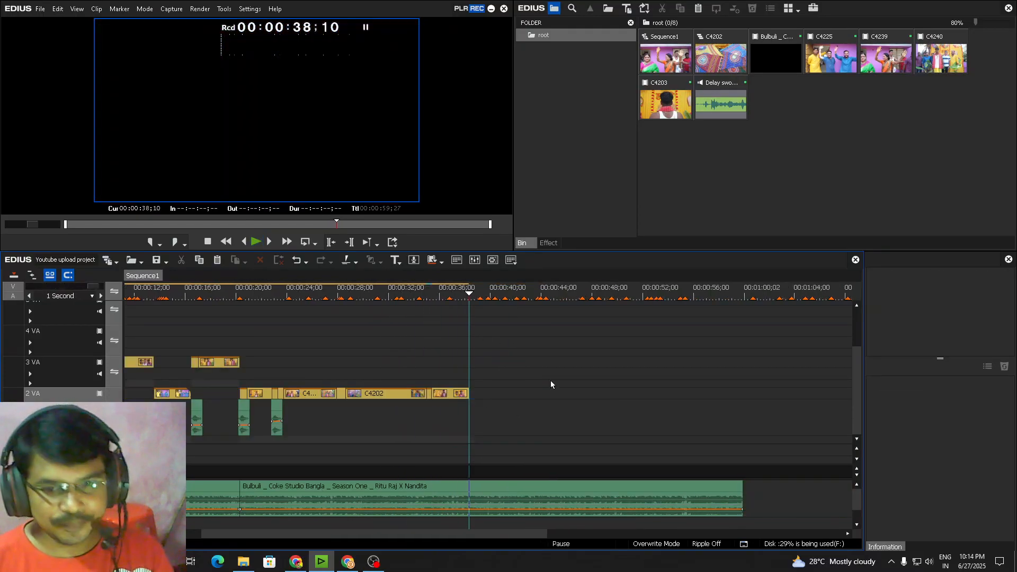
pyautogui.click(537, 490)
pyautogui.press('Delete')
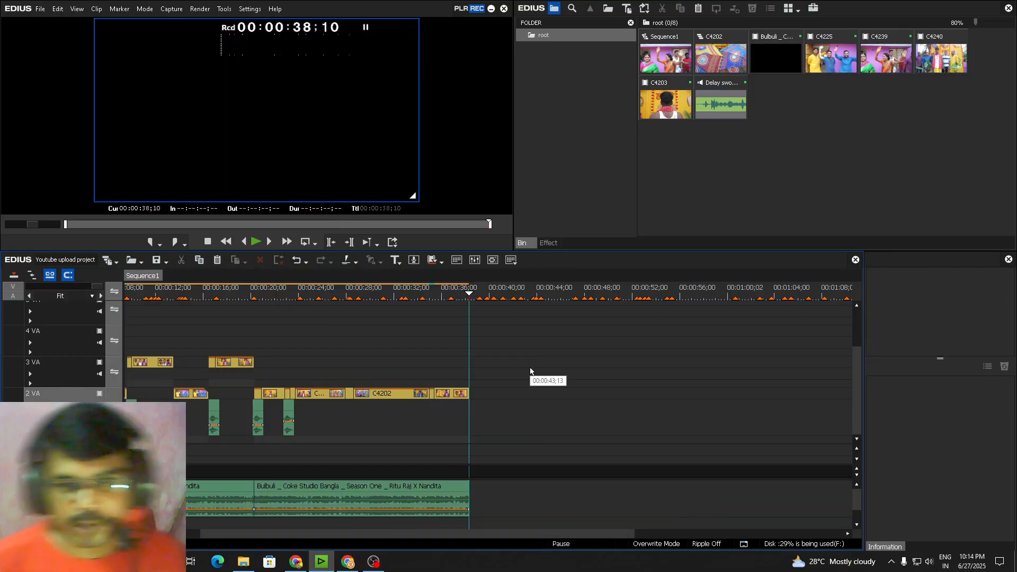
# Return to the start of the sequence, save the project, and switch to OBS Studio
pyautogui.press('Home')
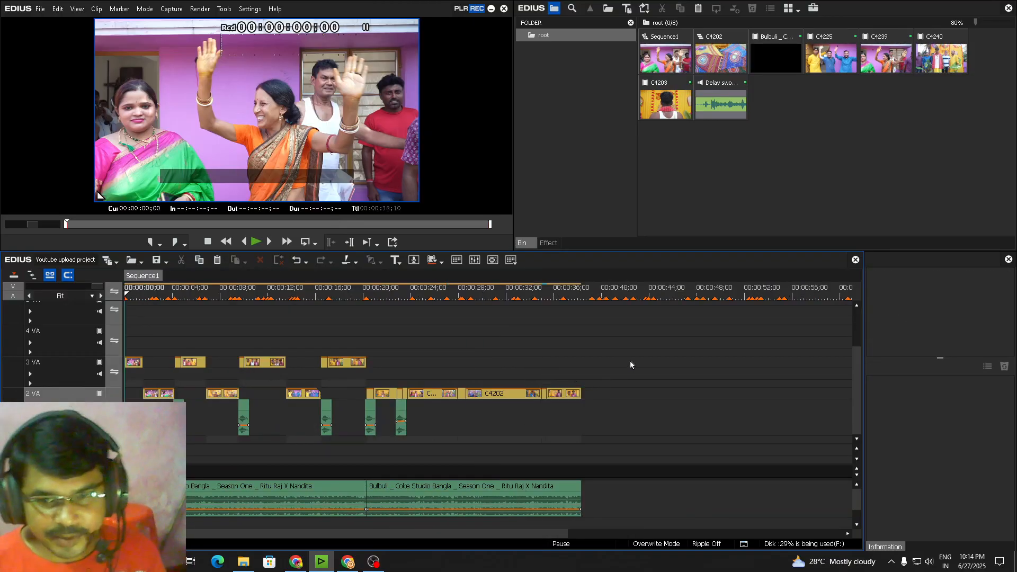
pyautogui.hotkey('ctrl', 's')
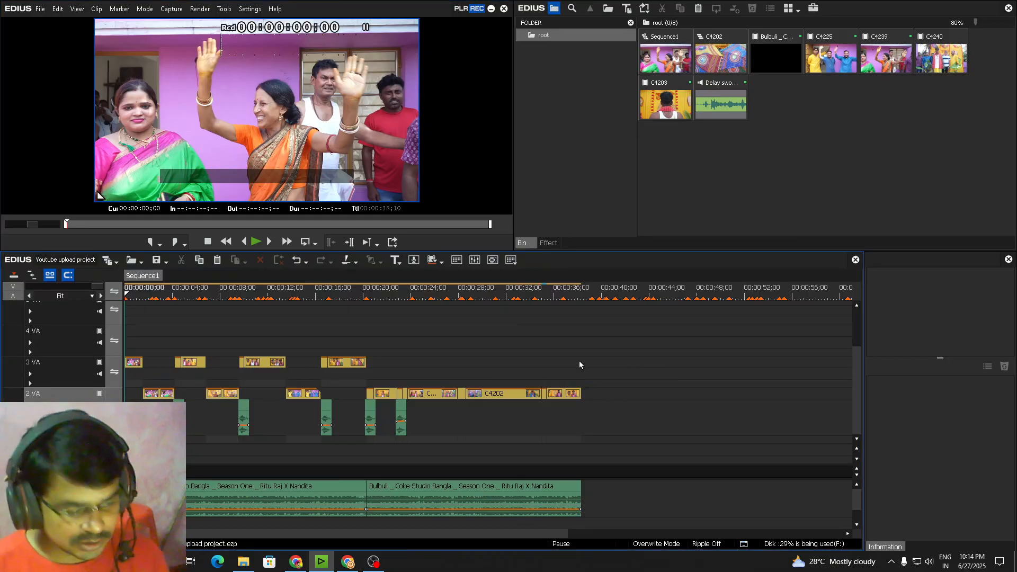
pyautogui.click(371, 566)
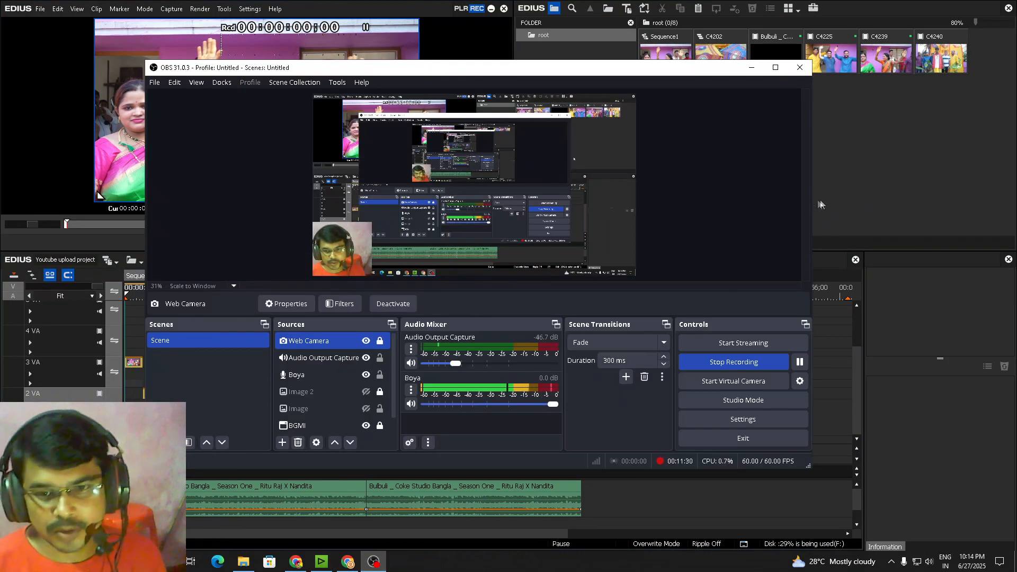
# Switch back to EDIUS and apply the Primary Color Correction filter to the first C4239 clip, with the playhead at 00:00:00;24
pyautogui.click(751, 67)
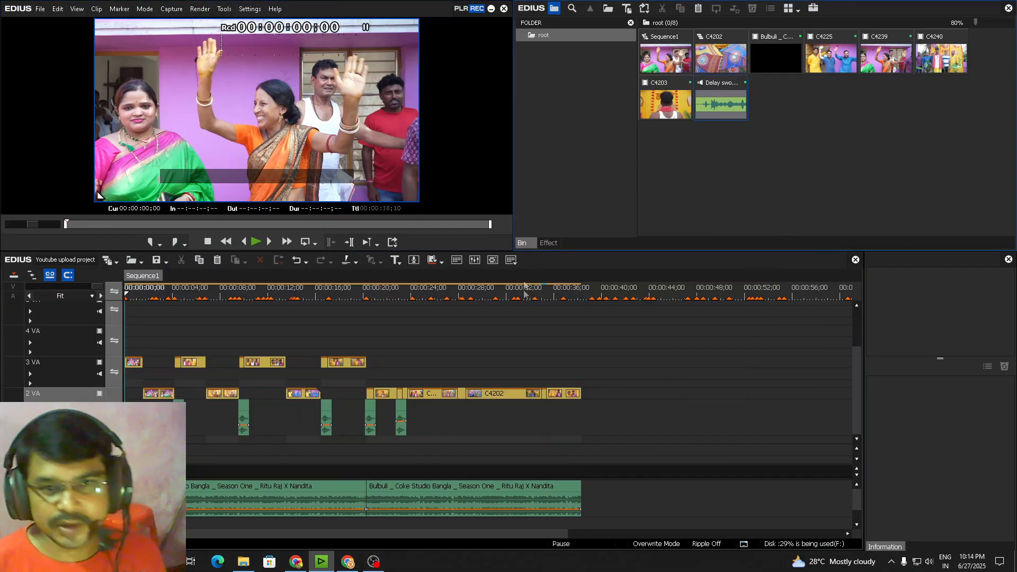
pyautogui.scroll(10, 519, 351)
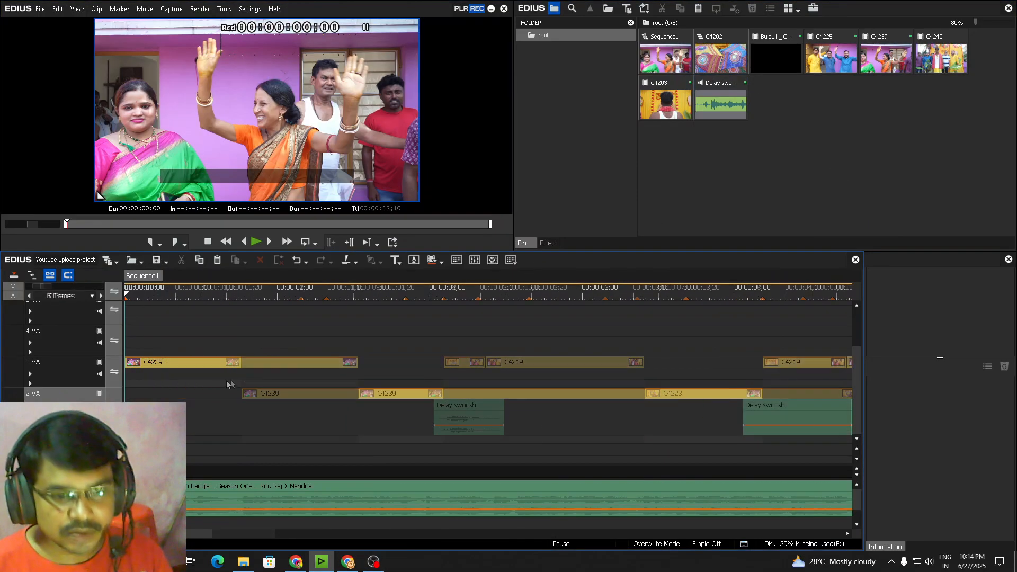
pyautogui.moveTo(157, 316); pyautogui.dragTo(430, 332)
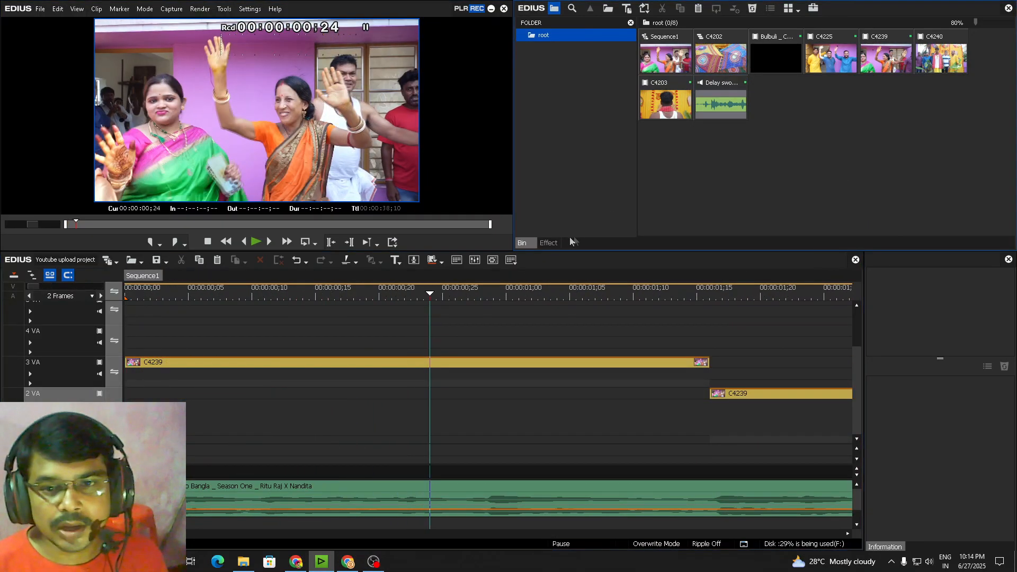
pyautogui.click(549, 243)
pyautogui.moveTo(634, 181); pyautogui.dragTo(635, 53)
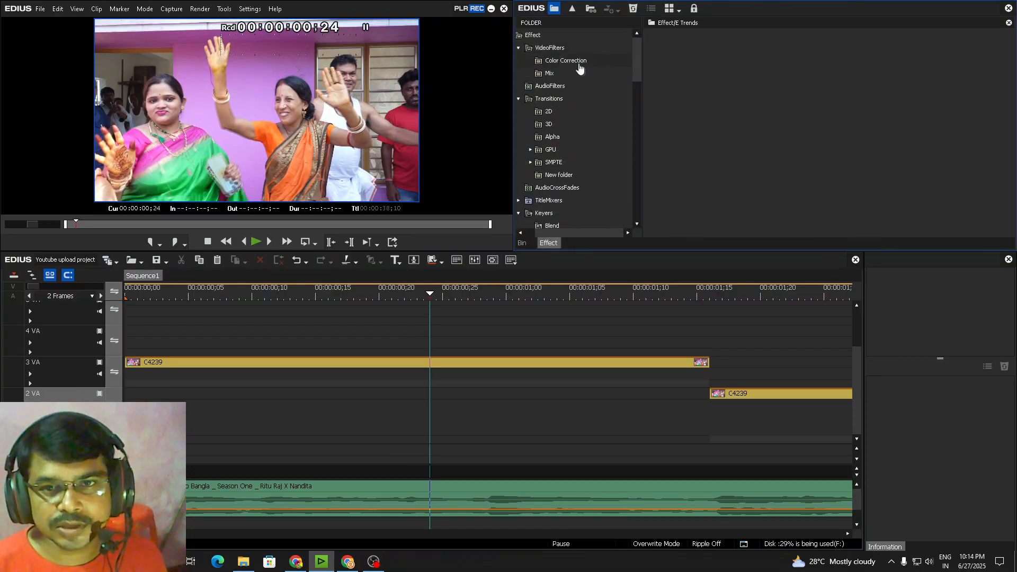
pyautogui.click(573, 61)
pyautogui.moveTo(842, 106); pyautogui.dragTo(427, 364)
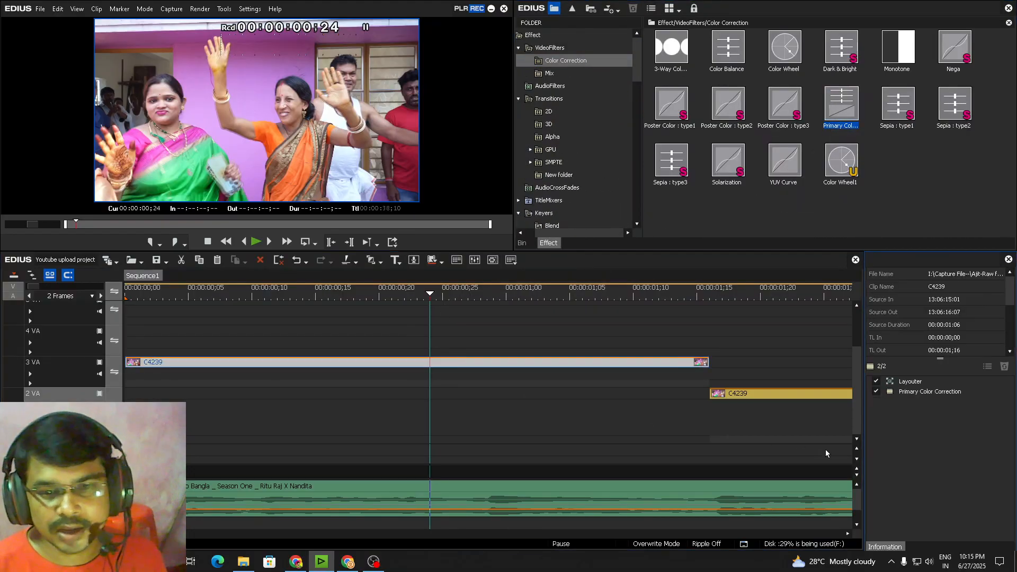
# Set the filter's Gamma to -24 on all channels and bend the Y curve slightly down at its Lights point, about 79.7 by 72.8
pyautogui.doubleClick(920, 391)
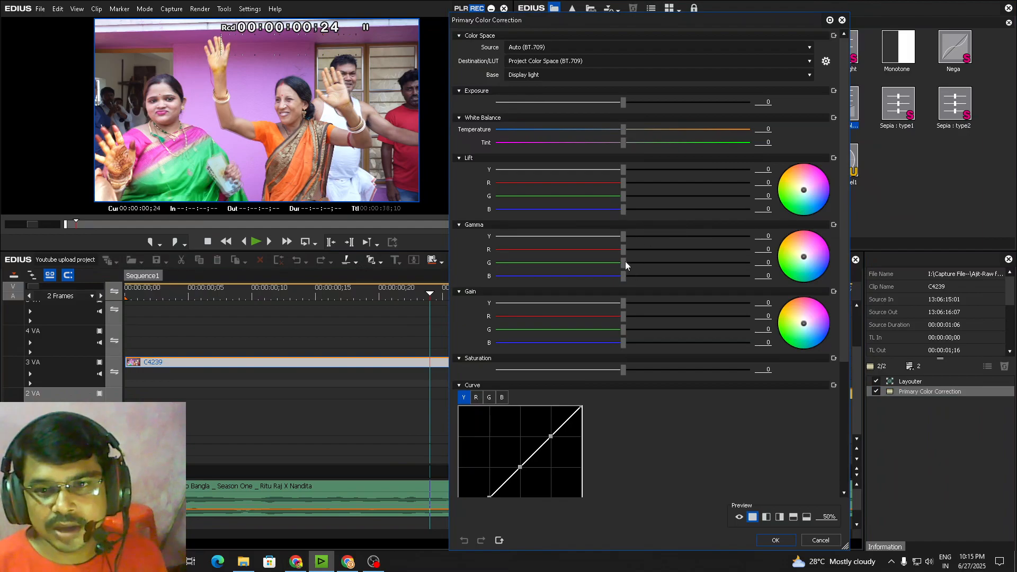
pyautogui.moveTo(622, 240); pyautogui.dragTo(553, 254)
pyautogui.scroll(-3, 844, 221)
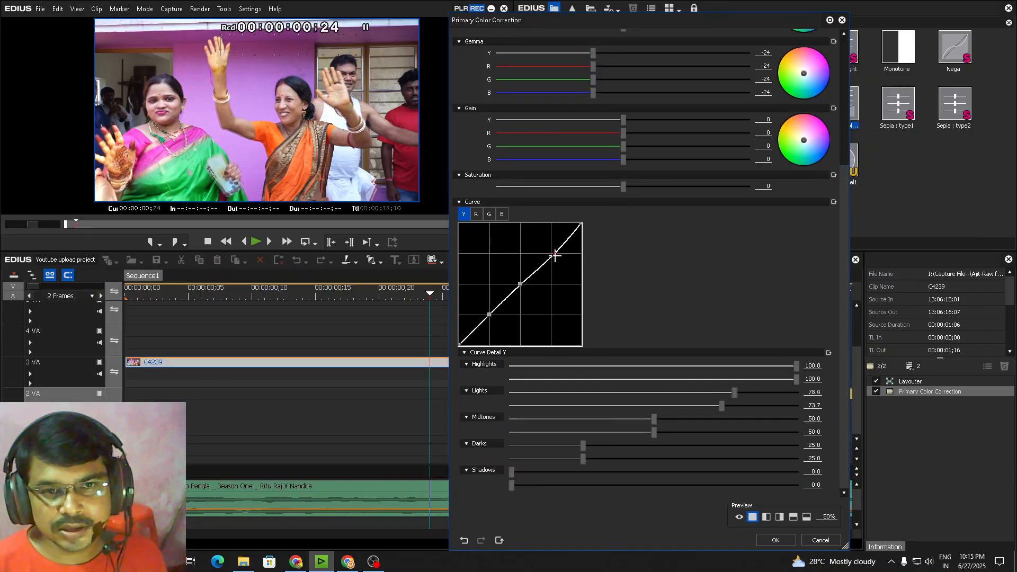
pyautogui.click(766, 540)
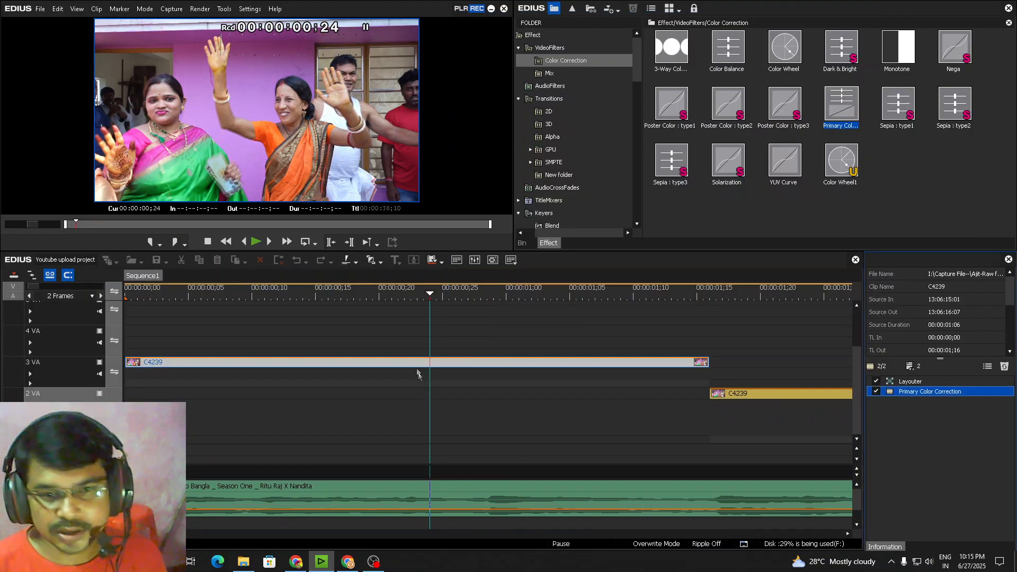
# Play the graded opening clip full screen from the start of the sequence to about 00:00:02;00
pyautogui.press('Home')
pyautogui.scroll(-1, 411, 337)
pyautogui.press('space')
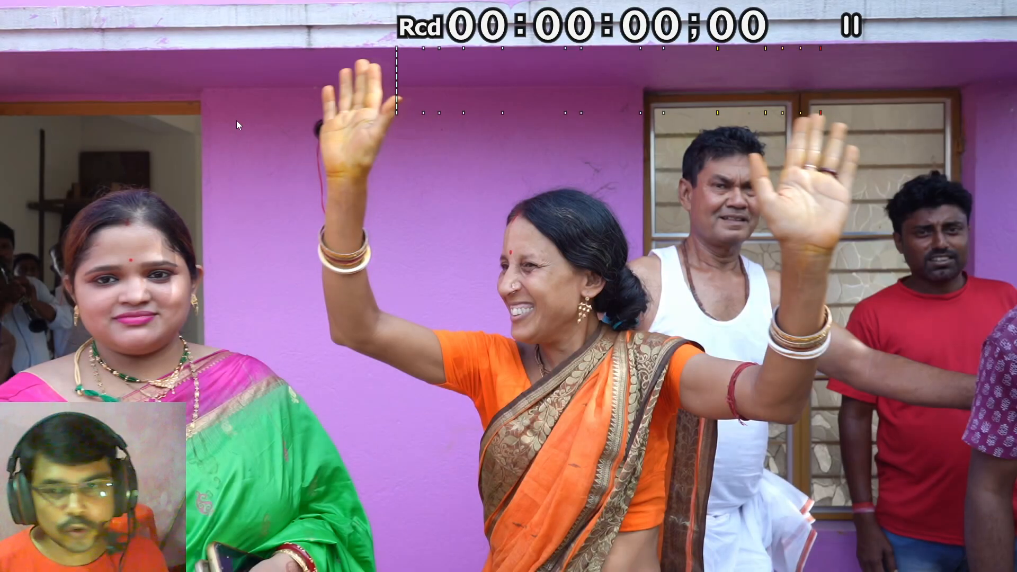
pyautogui.press('space')
pyautogui.press('space')
pyautogui.press('Escape')
pyautogui.press('space')
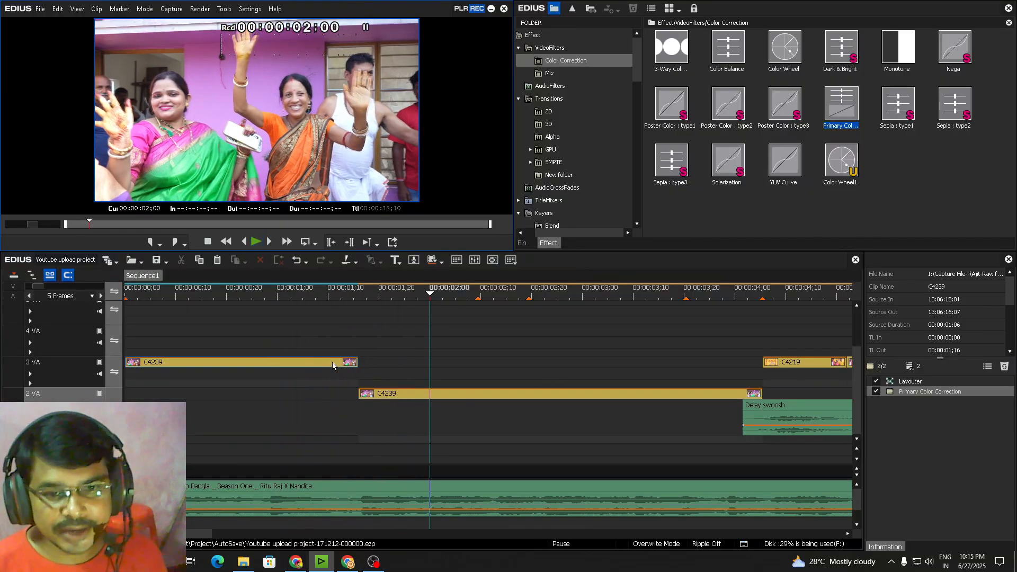
# Compare the graded first C4239 clip with the piece after it, and check the recording in OBS Studio
pyautogui.click(333, 370)
pyautogui.hotkey('ctrl', '-')
pyautogui.click(196, 370)
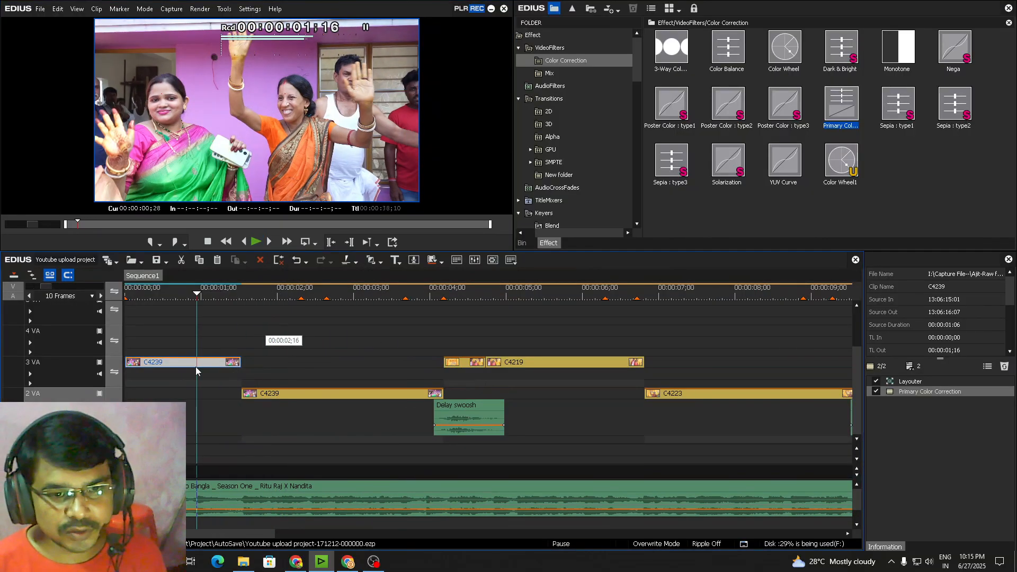
pyautogui.click(316, 358)
pyautogui.click(204, 361)
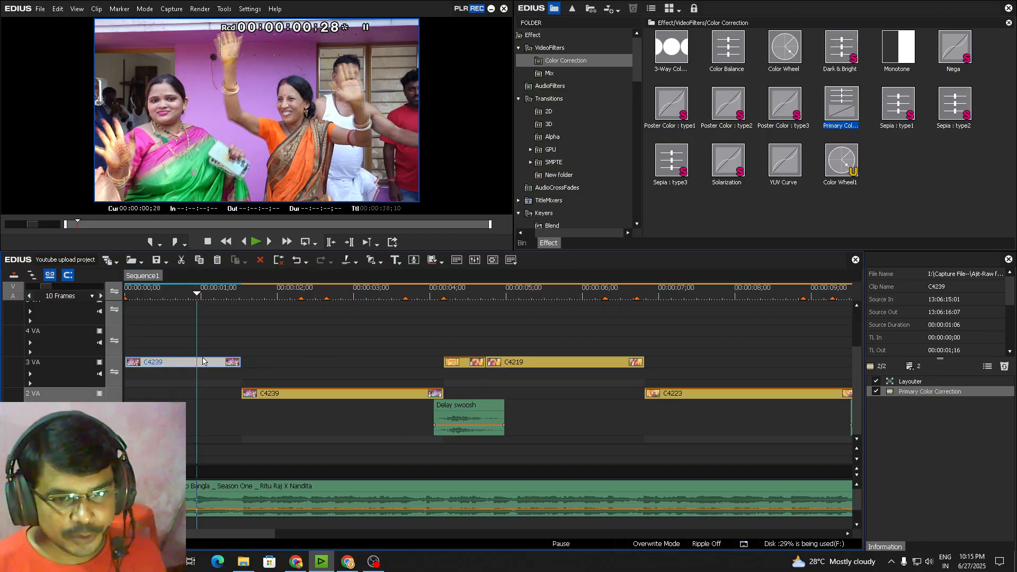
pyautogui.click(374, 561)
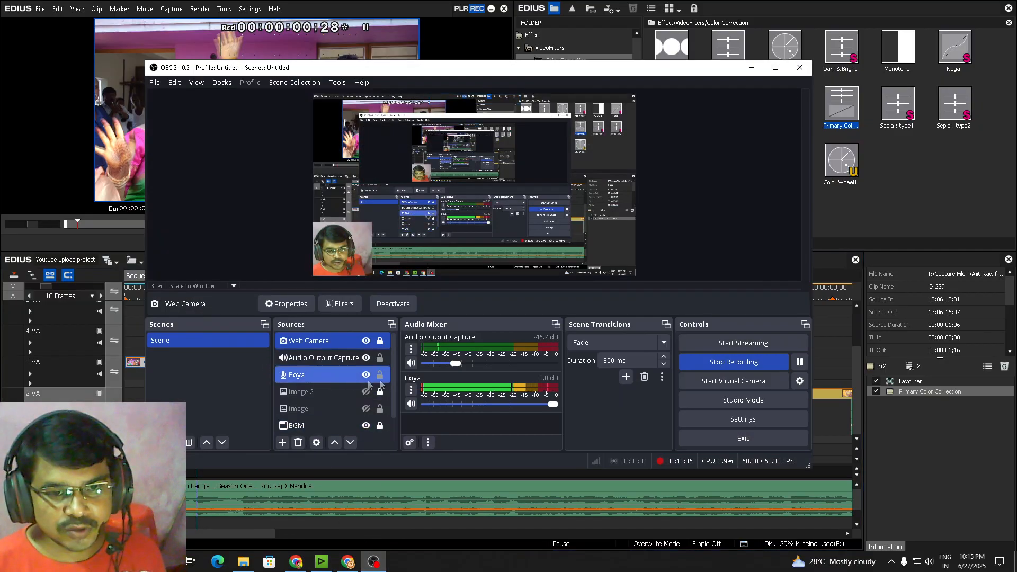
pyautogui.click(751, 67)
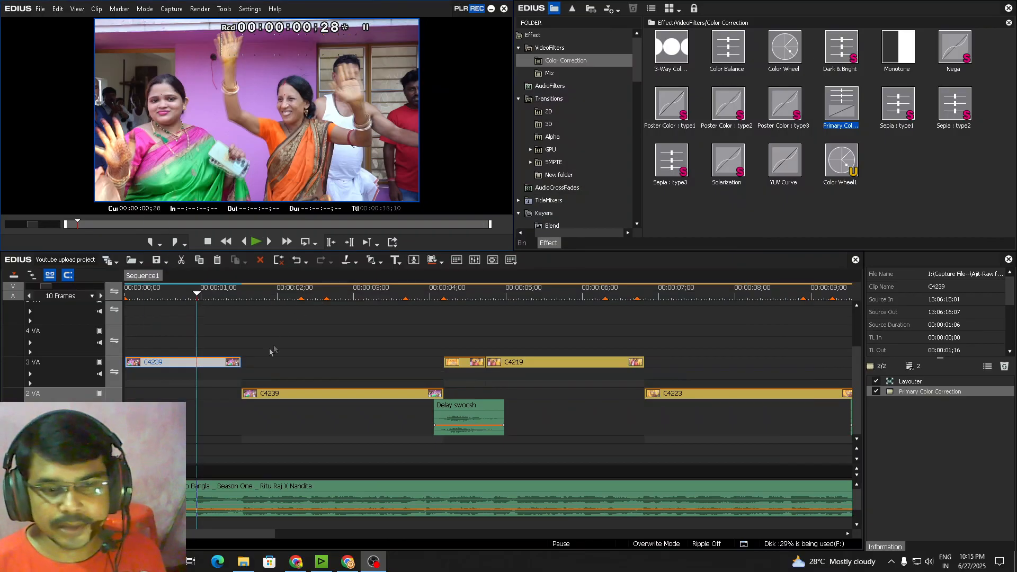
# Copy the Primary Color Correction from the first C4239 clip to the second C4239 piece on track 2 VA
pyautogui.click(199, 365)
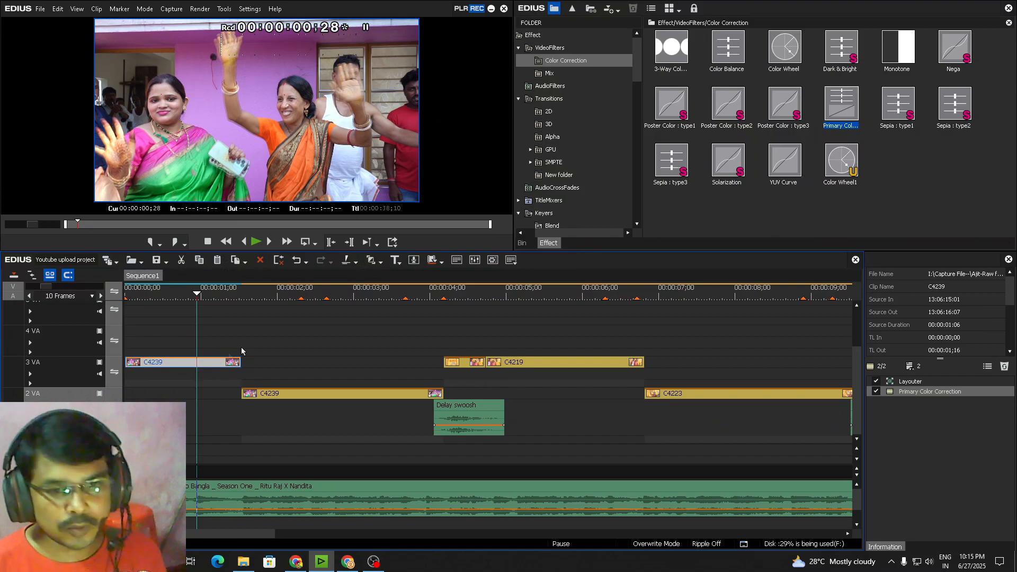
pyautogui.click(374, 301)
pyautogui.click(409, 397)
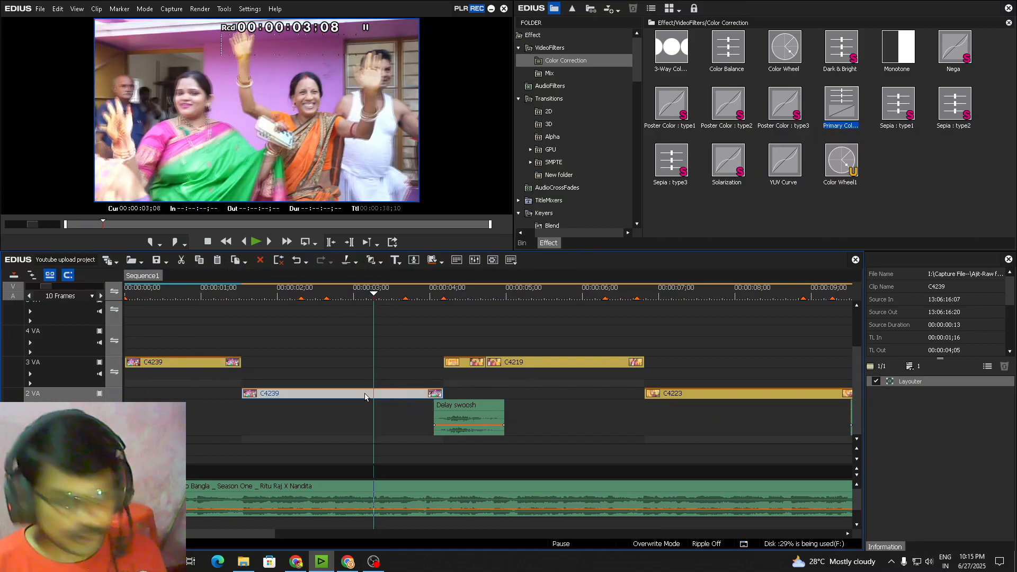
pyautogui.moveTo(364, 396); pyautogui.dragTo(365, 397)
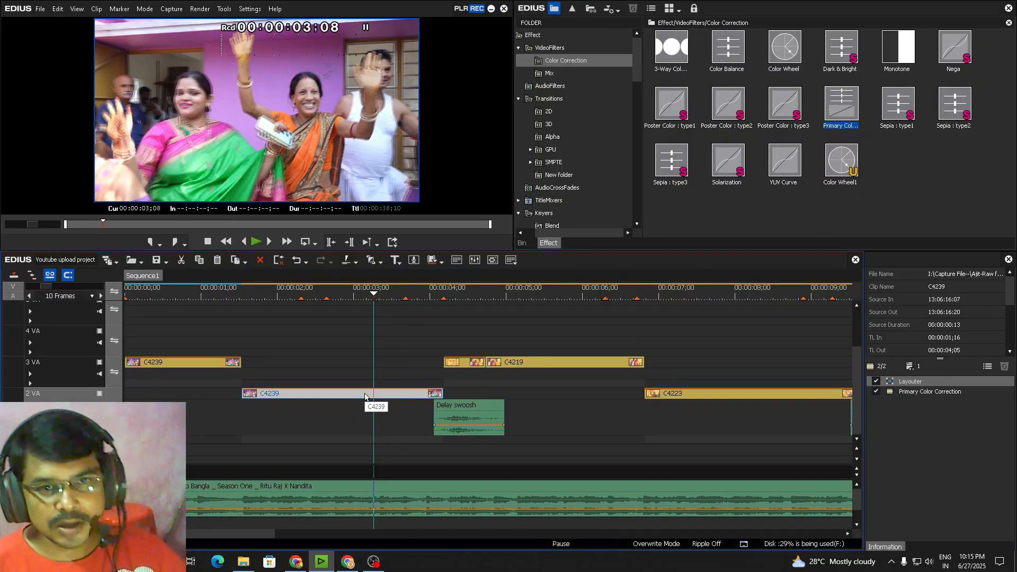
# Play both graded C4239 pieces full screen up to about 00:00:04;03
pyautogui.click(256, 293)
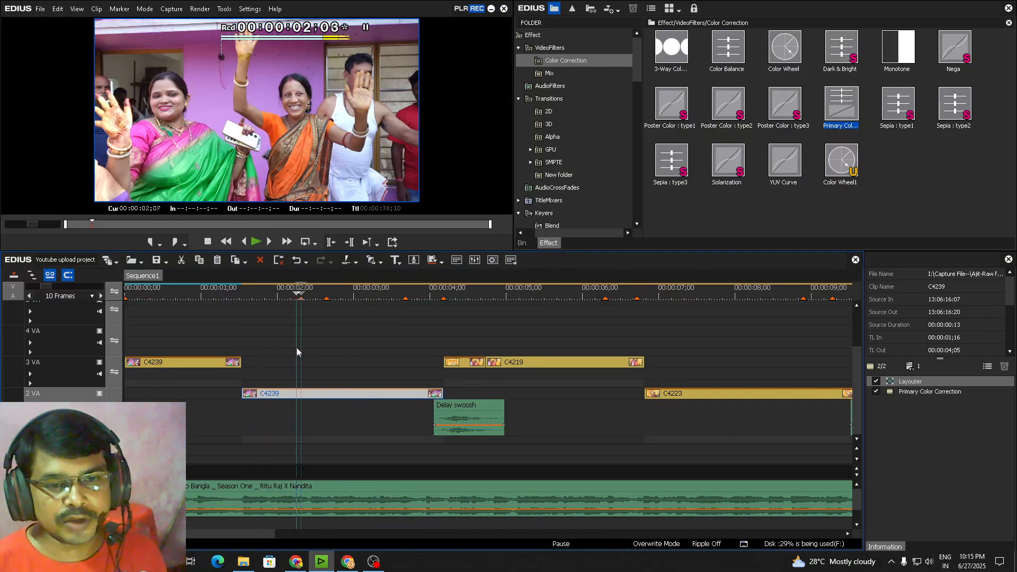
pyautogui.click(176, 292)
pyautogui.click(219, 334)
pyautogui.press('space')
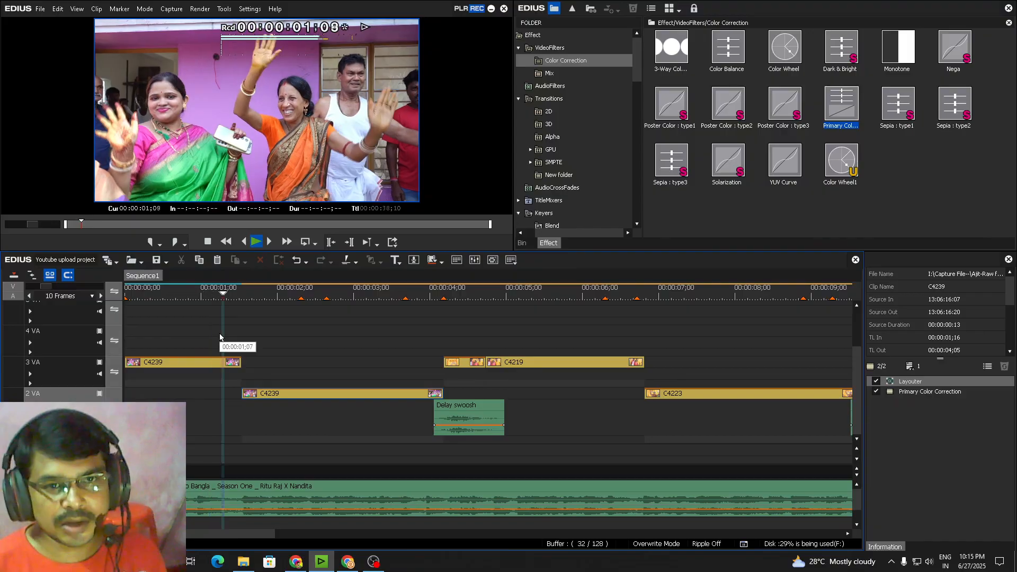
pyautogui.press('F11')
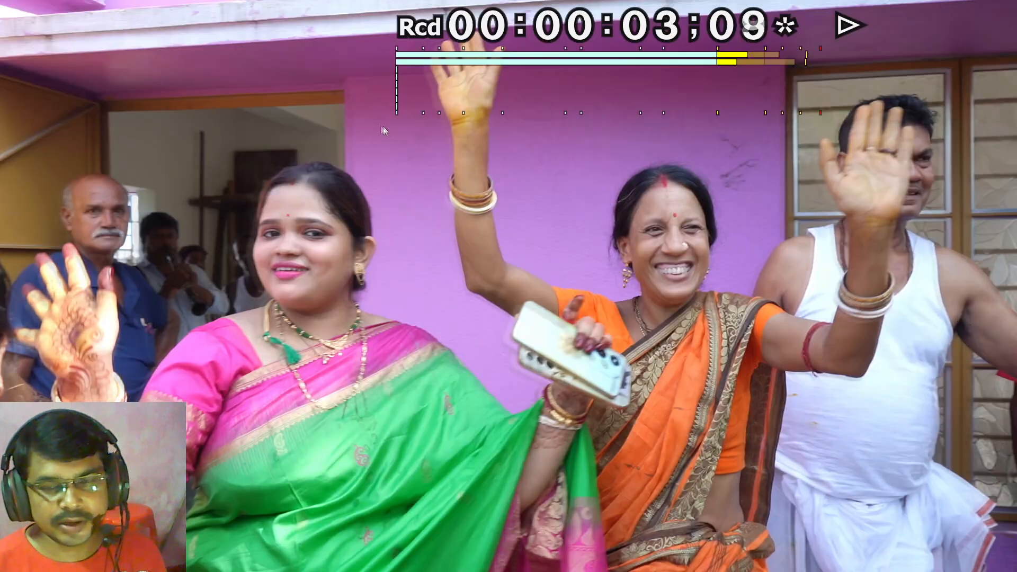
pyautogui.press('F11')
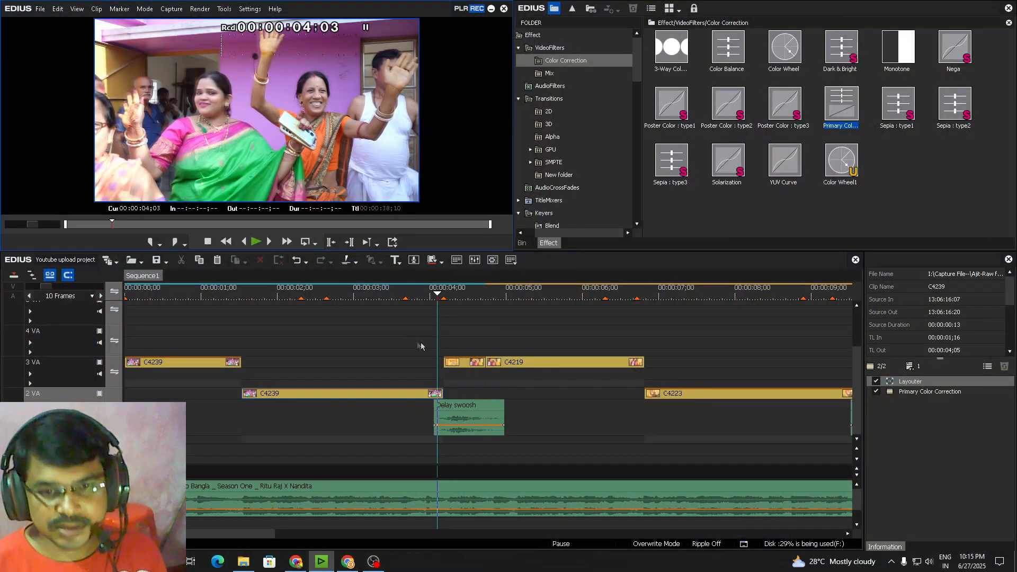
# Apply the copied Primary Color Correction to the long and short C4219 pieces on track 3 VA
pyautogui.scroll(2, 434, 338)
pyautogui.press('space')
pyautogui.moveTo(293, 292); pyautogui.dragTo(327, 349)
pyautogui.click(327, 362)
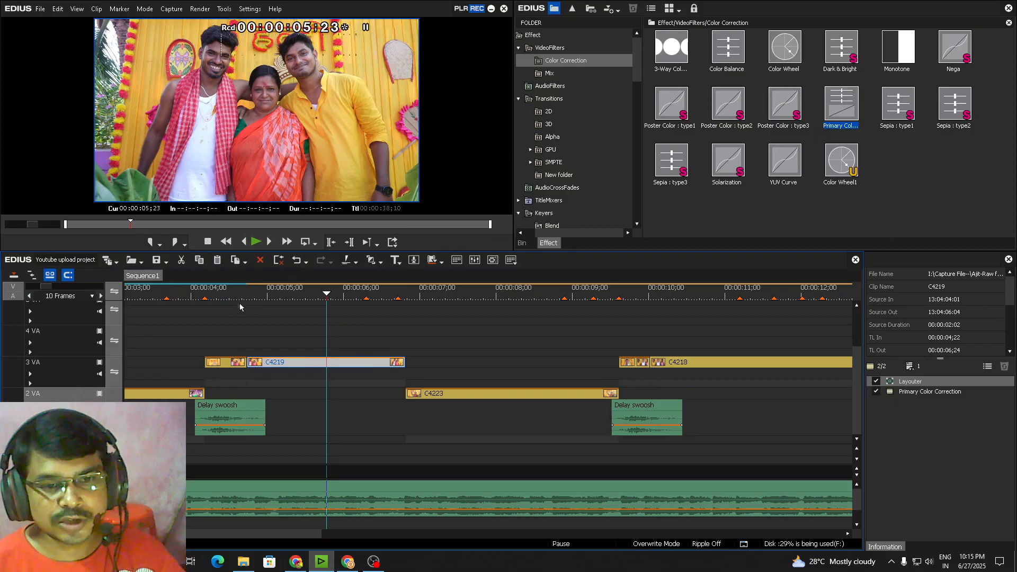
pyautogui.click(222, 295)
pyautogui.click(292, 321)
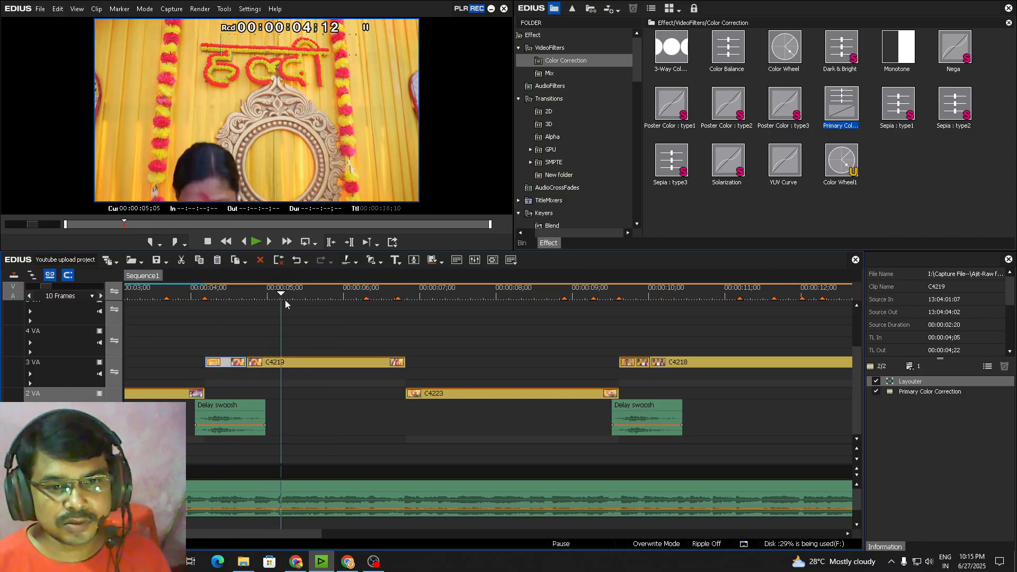
# Play the graded C4219 pieces from about 00:00:04;01 to 00:00:07;01, viewing the picture full screen
pyautogui.click(204, 296)
pyautogui.press('space')
pyautogui.doubleClick(270, 101)
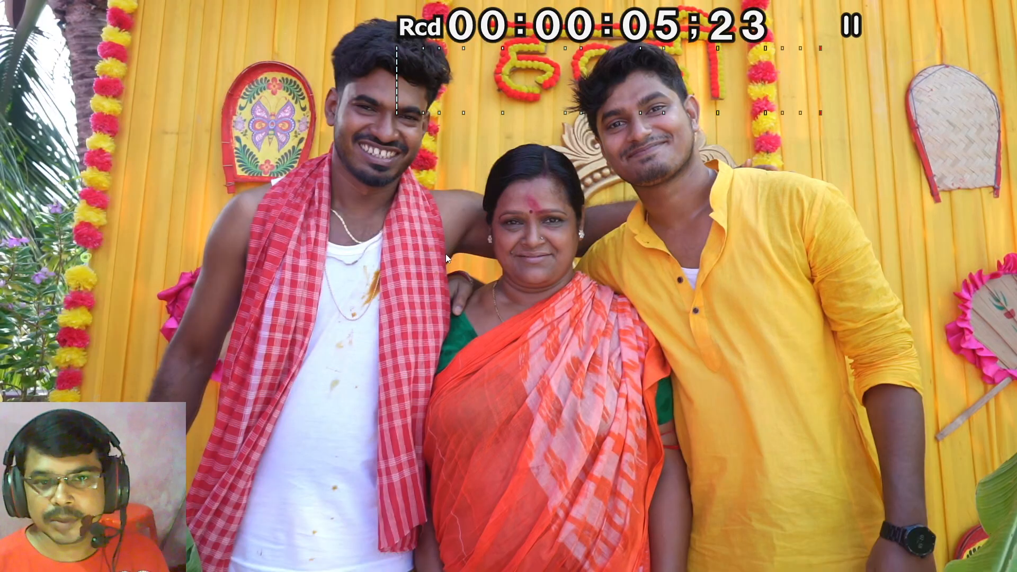
pyautogui.doubleClick(446, 253)
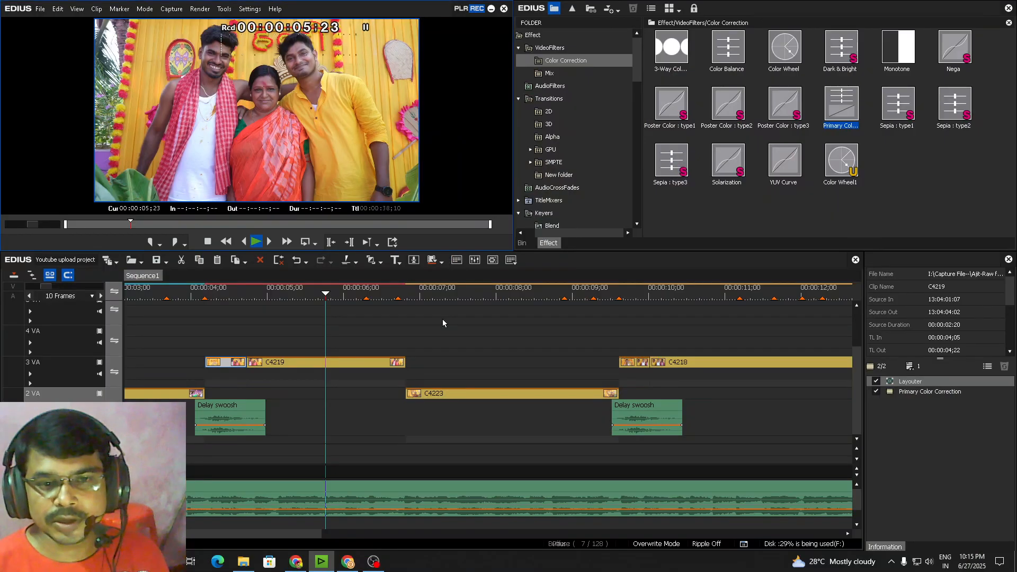
pyautogui.moveTo(282, 294); pyautogui.dragTo(196, 341)
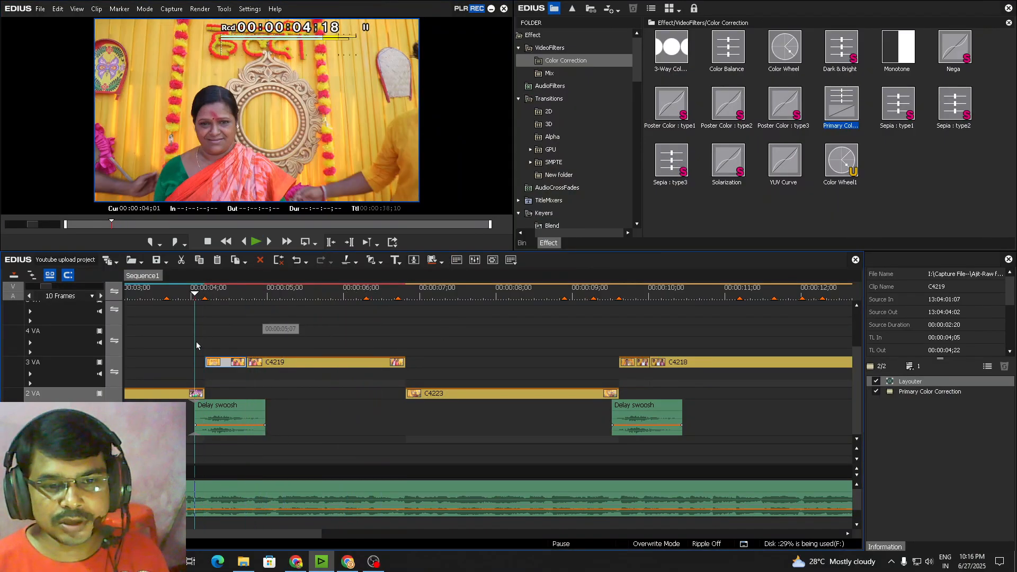
pyautogui.press('space')
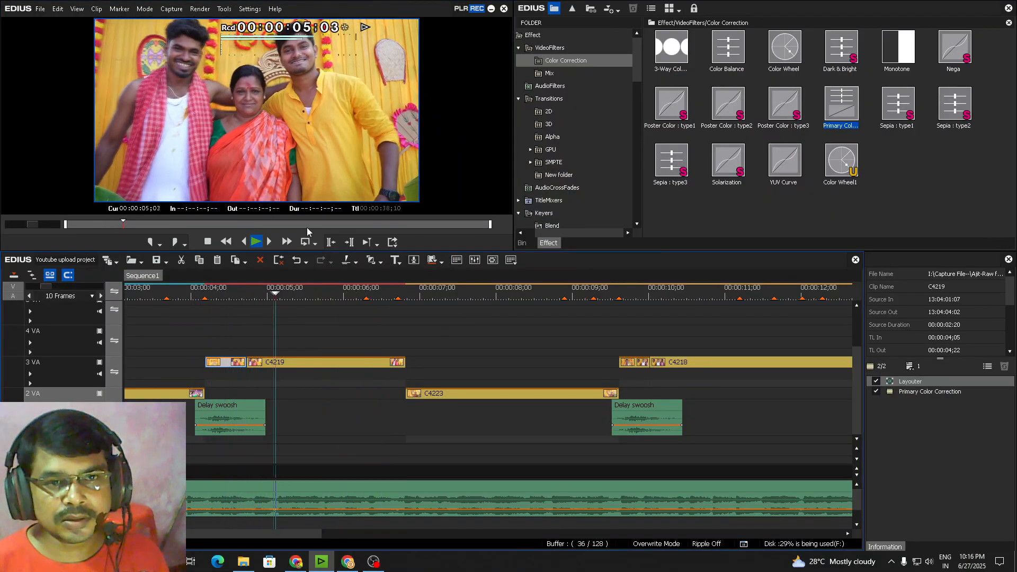
pyautogui.doubleClick(331, 121)
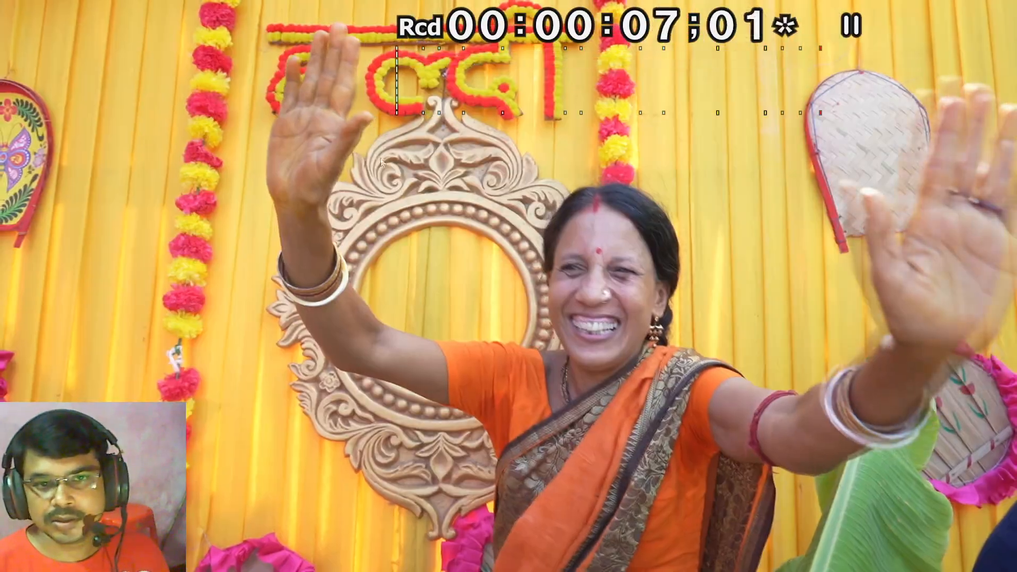
pyautogui.doubleClick(380, 162)
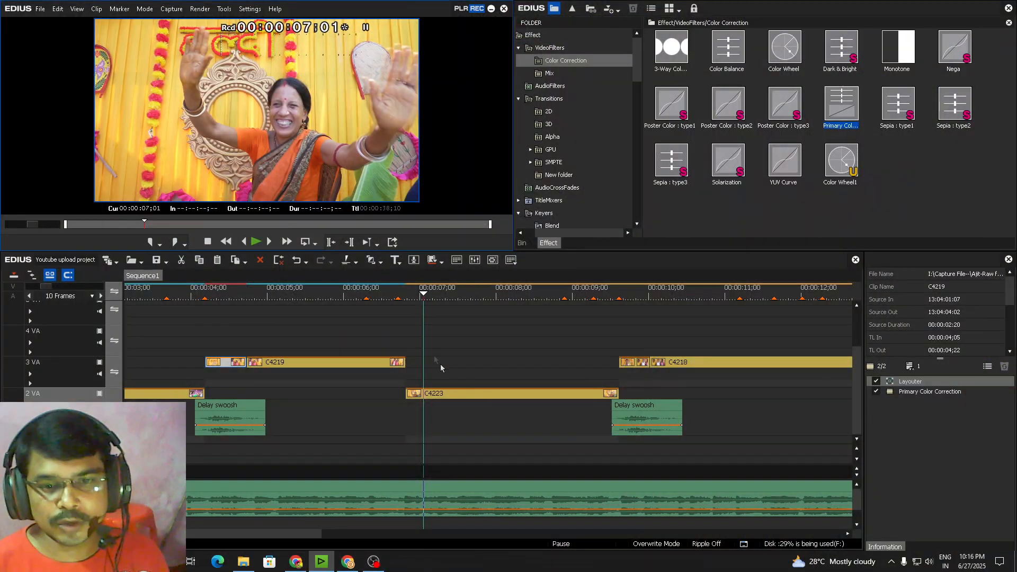
# Apply the copied Primary Color Correction to the C4223 clip and check the picture full screen
pyautogui.click(480, 394)
pyautogui.press('space')
pyautogui.press('space')
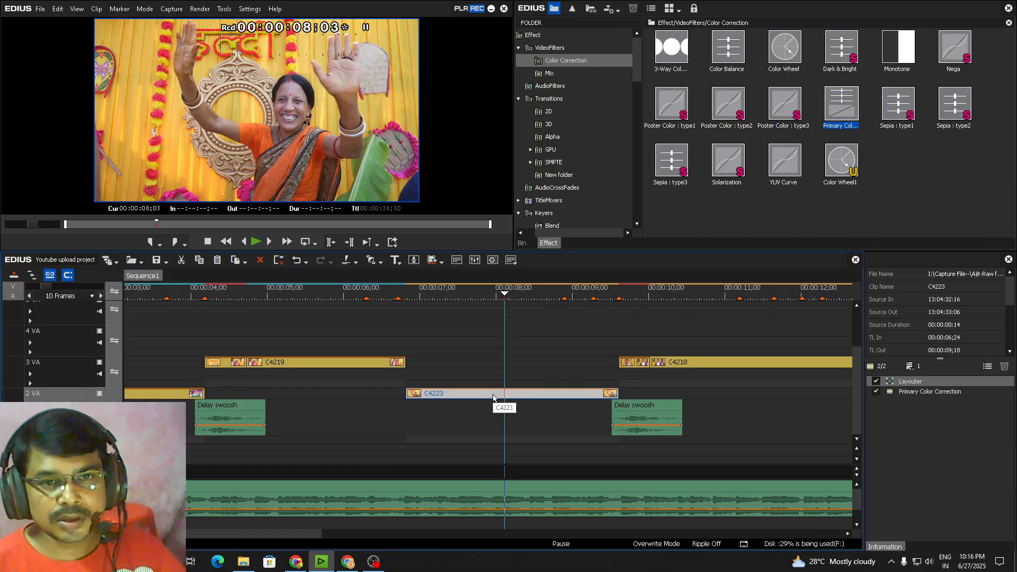
pyautogui.doubleClick(321, 140)
pyautogui.doubleClick(510, 242)
# Undo the last change and view the long C4219 piece full screen at 00:00:06;03
pyautogui.hotkey('ctrl', 'z')
pyautogui.moveTo(305, 335); pyautogui.dragTo(351, 336)
pyautogui.doubleClick(277, 80)
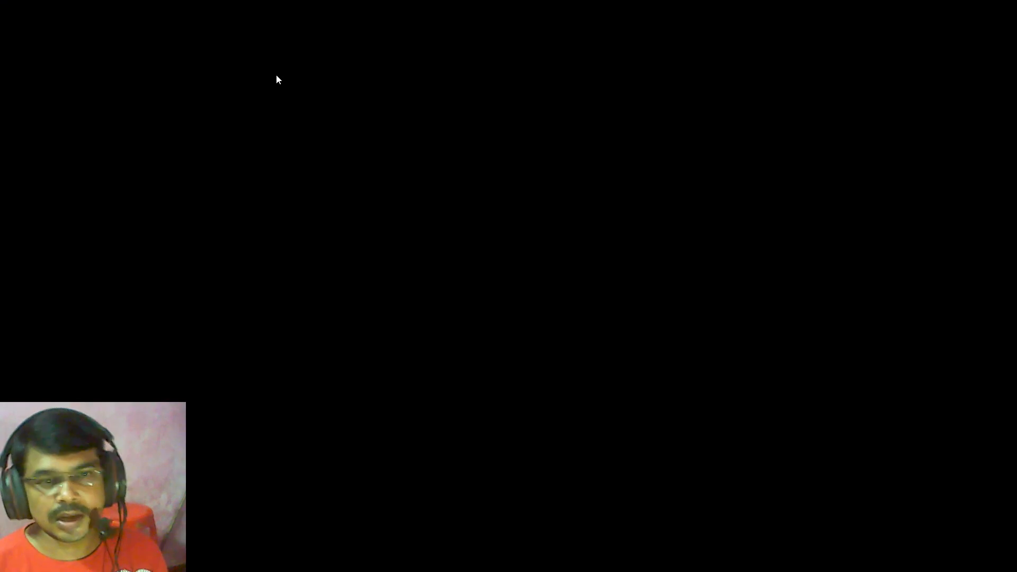
pyautogui.doubleClick(458, 163)
# Raise the Saturation in the long C4219 piece's Primary Color Correction to about 13
pyautogui.click(335, 365)
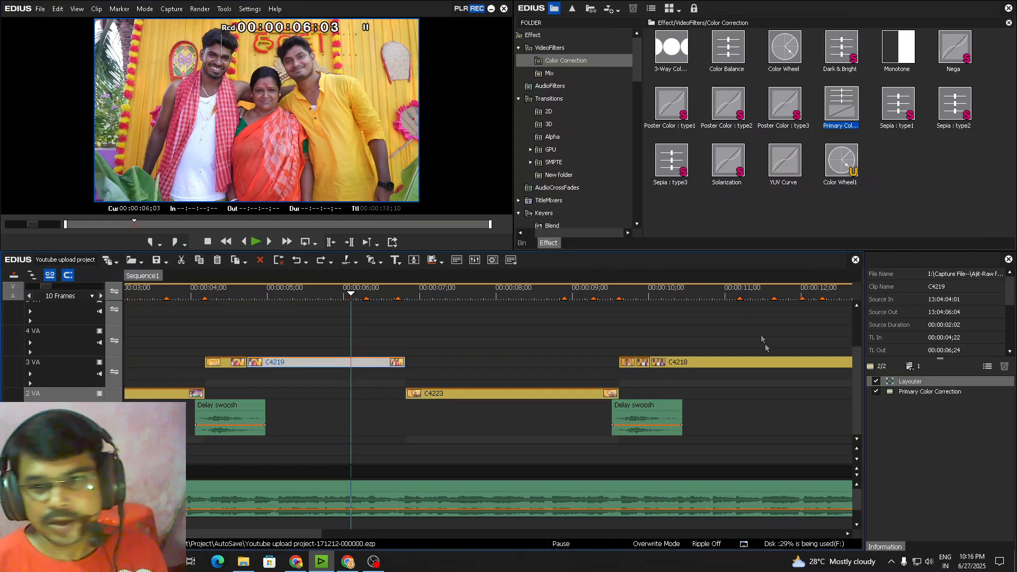
pyautogui.doubleClick(925, 392)
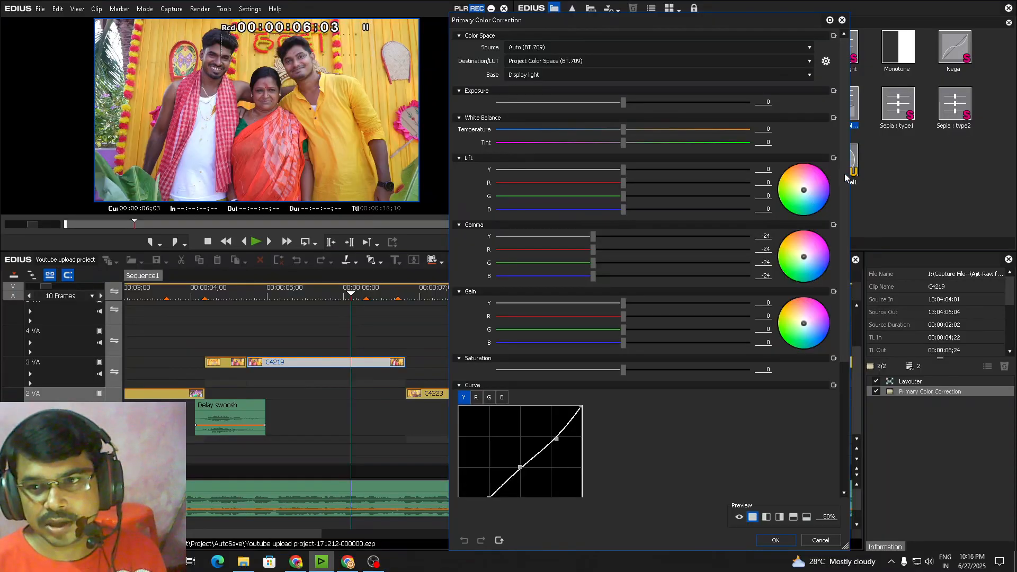
pyautogui.moveTo(845, 174); pyautogui.dragTo(700, 382)
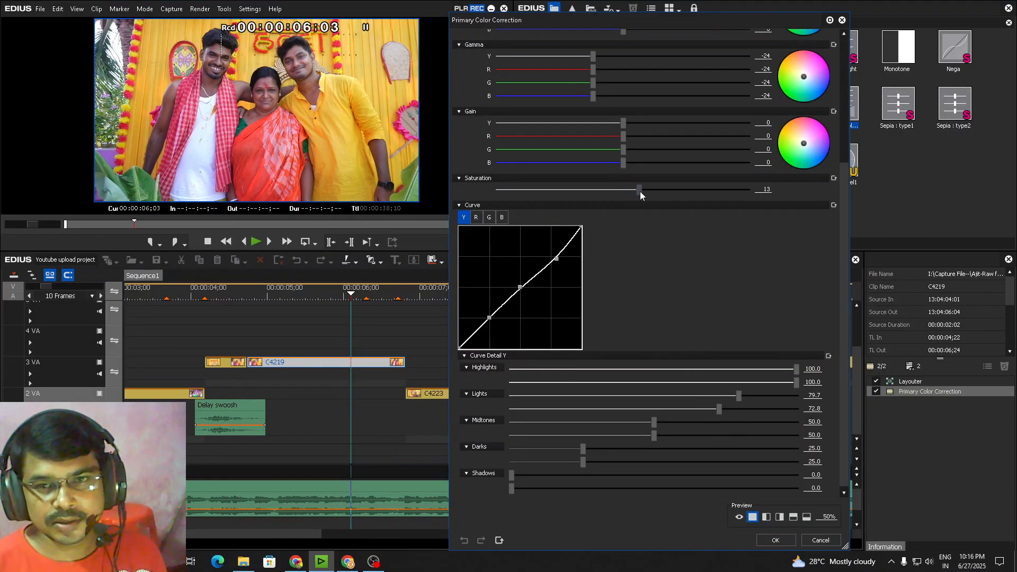
pyautogui.click(775, 541)
# Adjust the Saturation in the Primary Color Correction of the short C4219 piece, viewed at 00:00:04;12
pyautogui.click(221, 295)
pyautogui.click(224, 365)
pyautogui.doubleClick(924, 392)
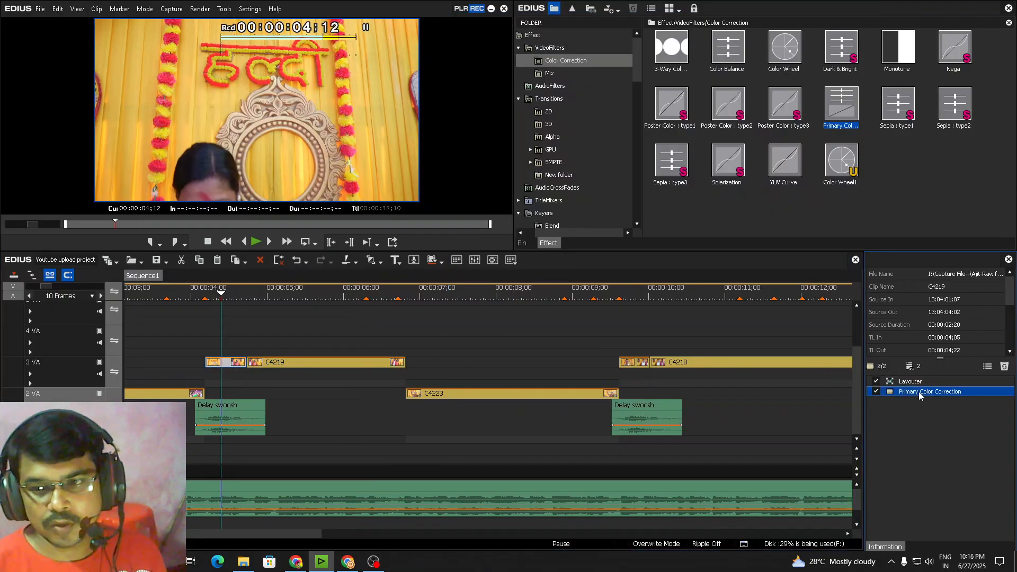
pyautogui.scroll(-5, 631, 240)
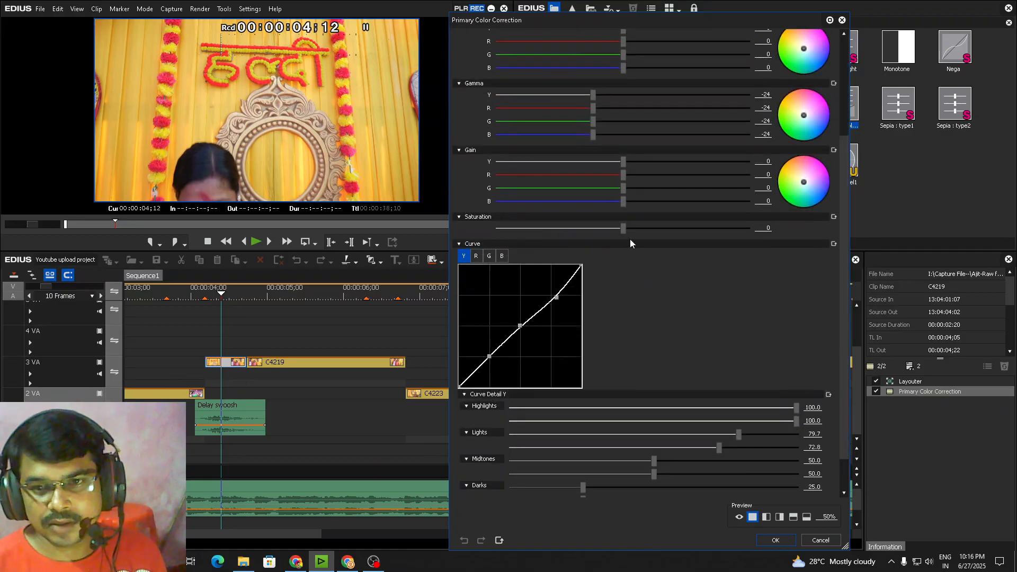
pyautogui.click(793, 541)
# Add a Primary Color Correction to the C4223 clip at 00:00:08;02 and raise its Saturation to about 10
pyautogui.click(152, 293)
pyautogui.moveTo(202, 325); pyautogui.dragTo(338, 334)
pyautogui.click(265, 393)
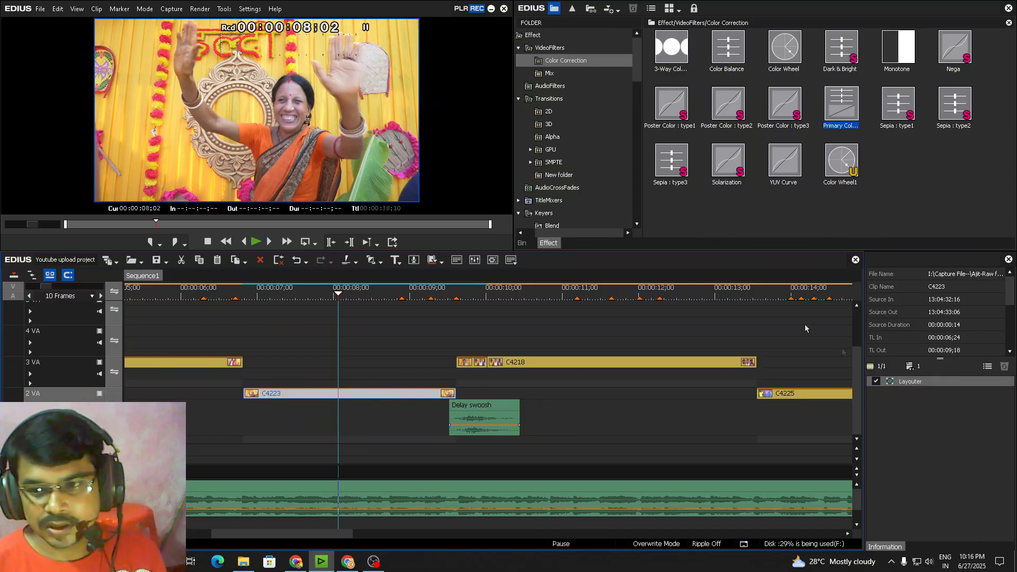
pyautogui.moveTo(850, 125); pyautogui.dragTo(371, 401)
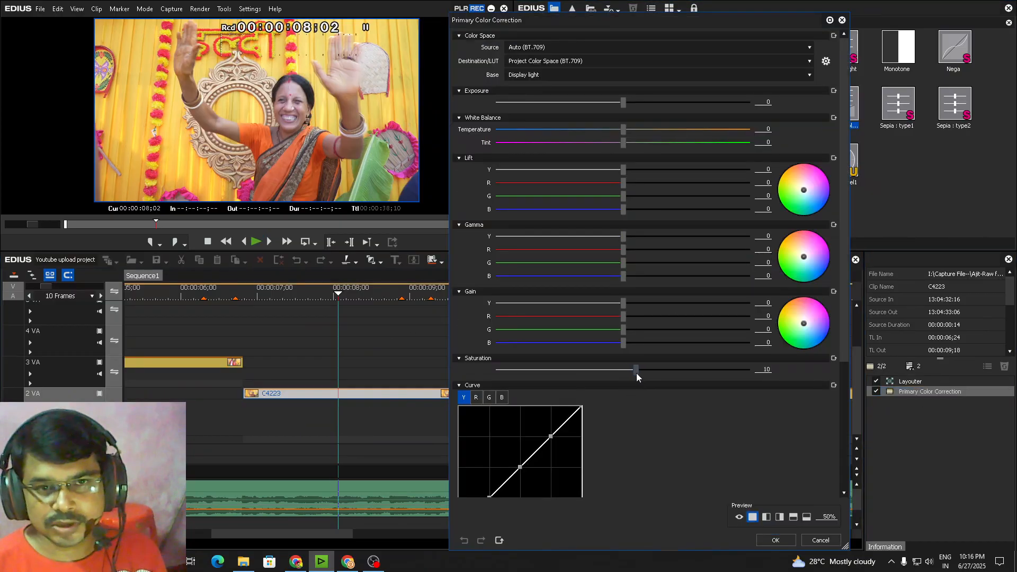
pyautogui.moveTo(637, 373); pyautogui.dragTo(638, 373)
pyautogui.click(776, 541)
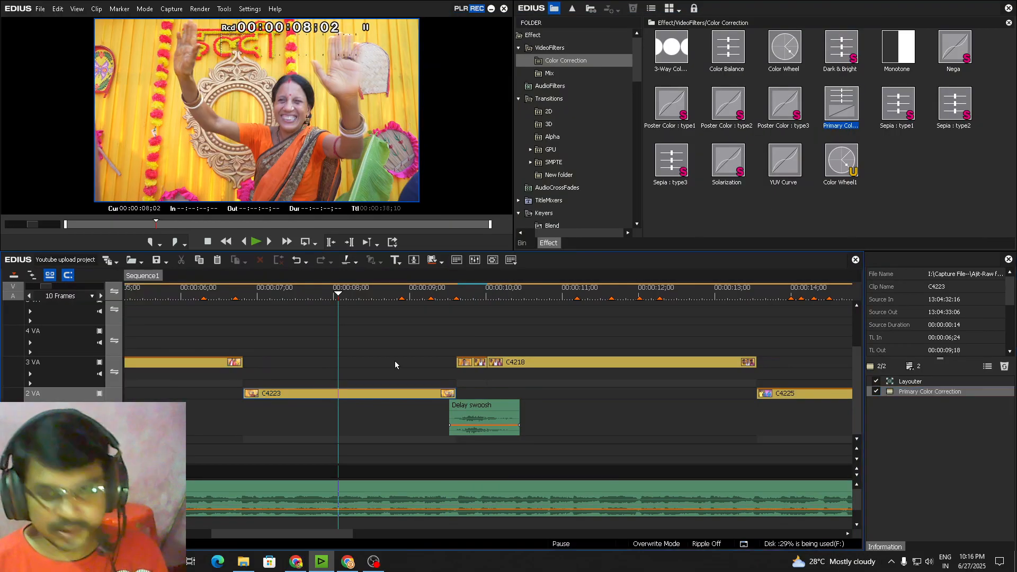
# Add a Primary Color Correction to the long C4218 piece at 00:00:10;12 and raise its Exposure to 10
pyautogui.click(261, 333)
pyautogui.click(387, 361)
pyautogui.press('space')
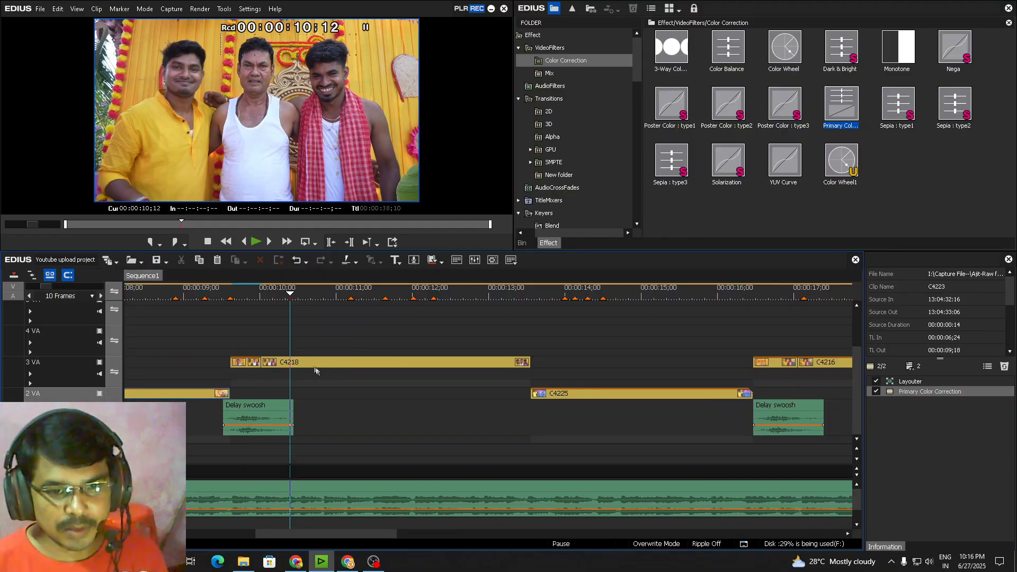
pyautogui.click(315, 370)
pyautogui.moveTo(842, 106); pyautogui.dragTo(350, 362)
pyautogui.click(915, 392)
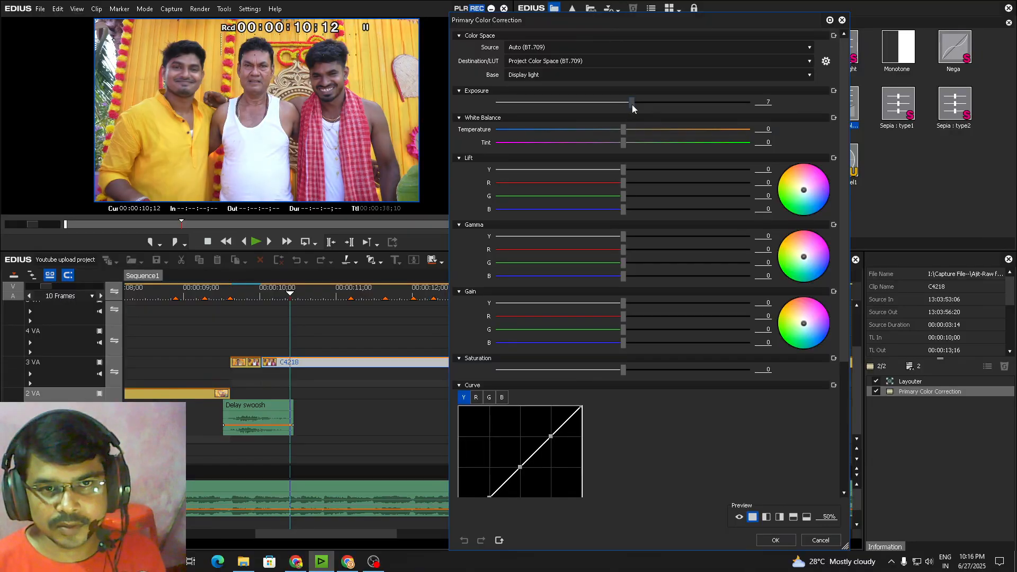
# Lower the long C4218 piece's Gamma to -17 and shift the Y curve's Lights point slightly, to about 78.0
pyautogui.scroll(-3, 646, 173)
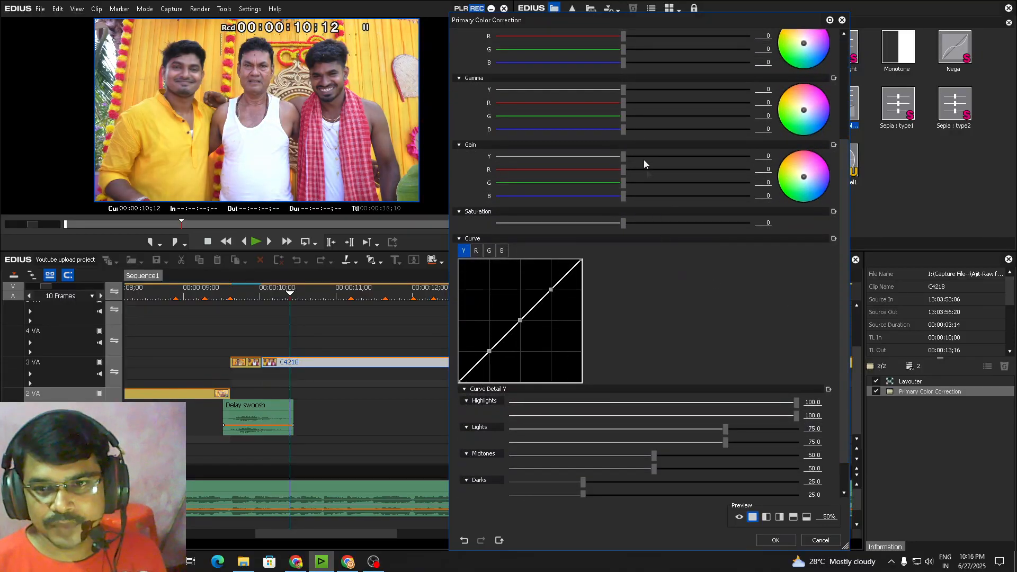
pyautogui.moveTo(622, 90); pyautogui.dragTo(603, 94)
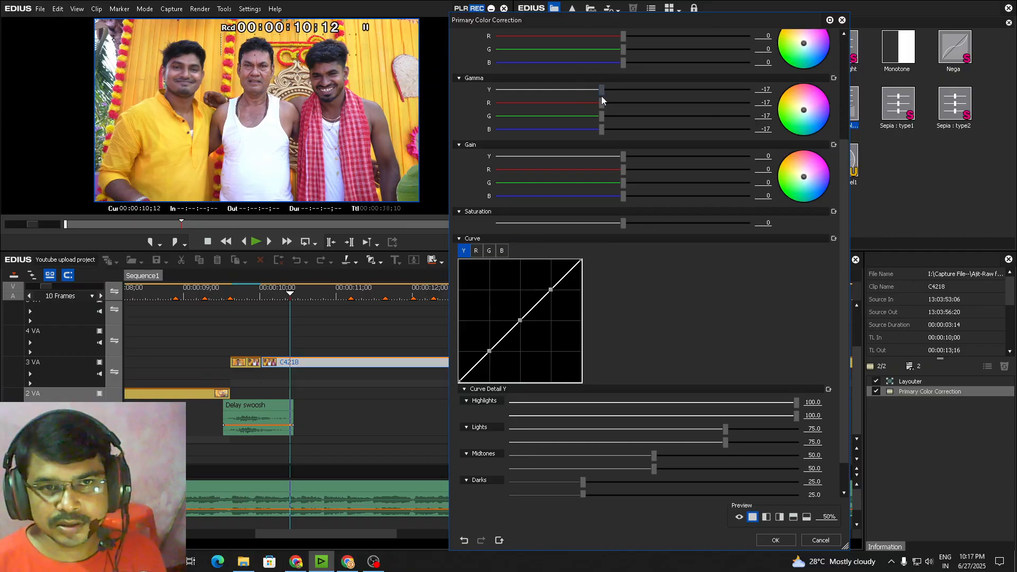
pyautogui.moveTo(551, 290); pyautogui.dragTo(555, 289)
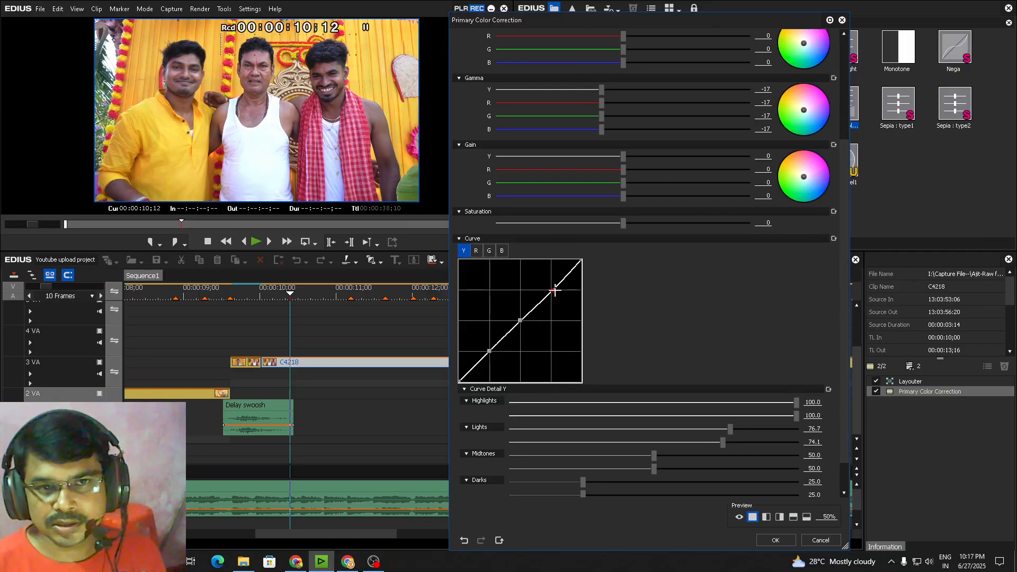
pyautogui.click(775, 540)
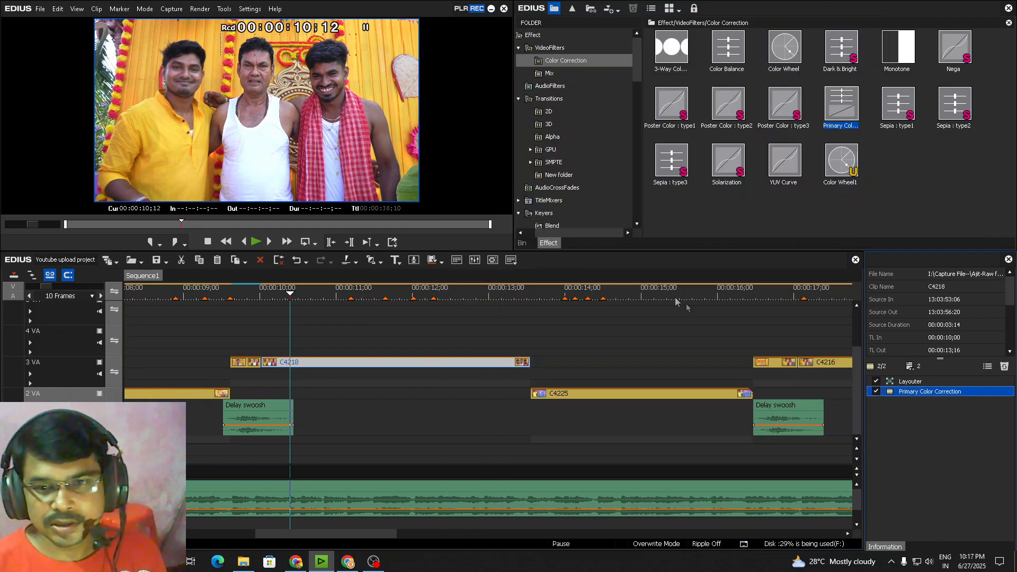
# Raise the Saturation in the long C4218 piece's Primary Color Correction to about 5
pyautogui.doubleClick(914, 393)
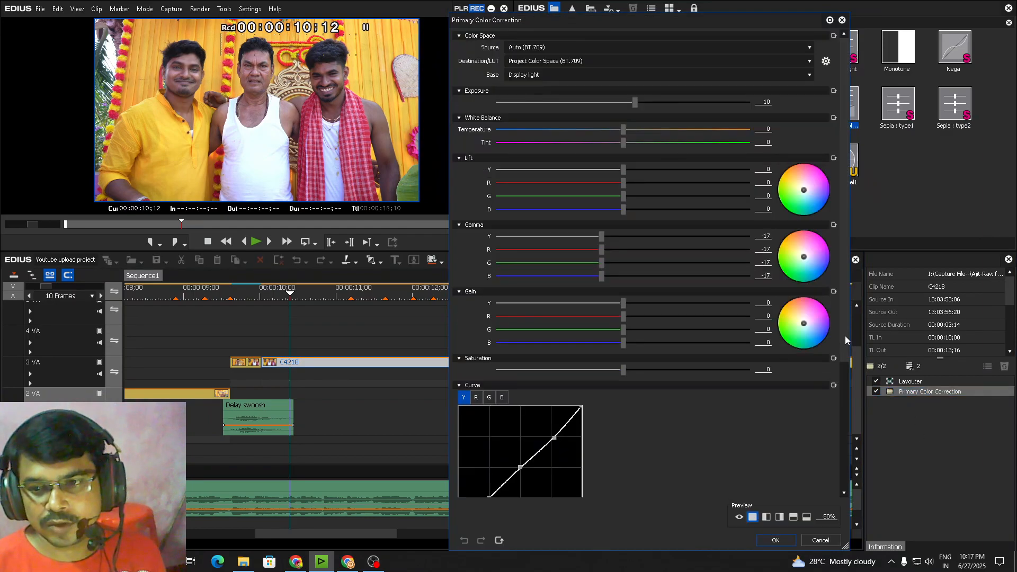
pyautogui.moveTo(845, 335); pyautogui.dragTo(733, 400)
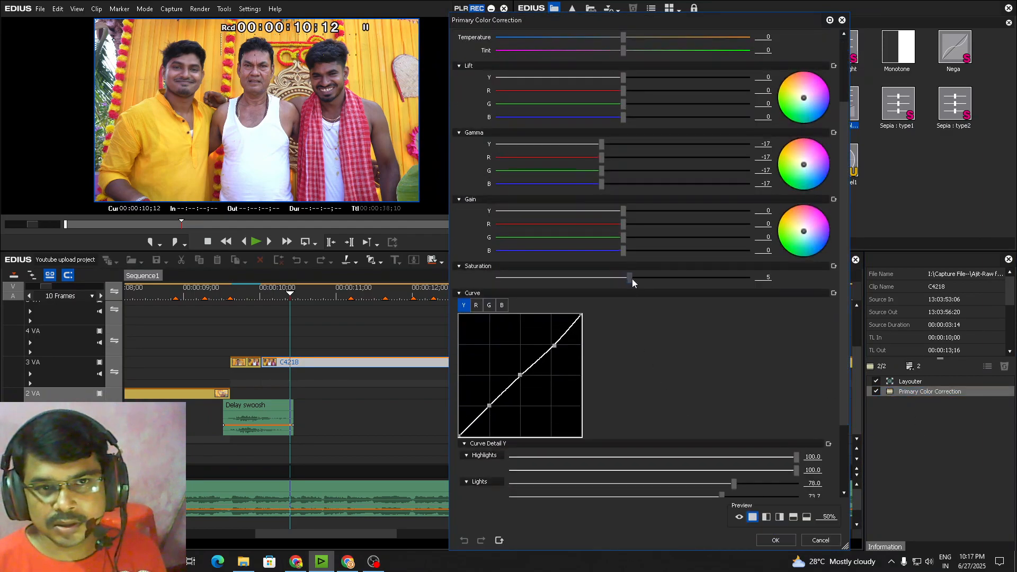
pyautogui.click(777, 540)
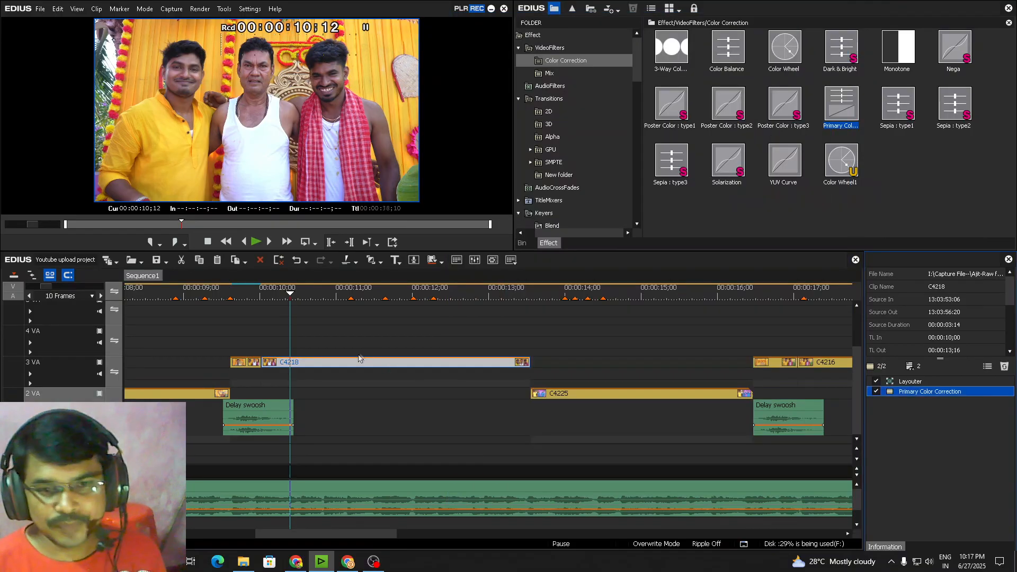
# Apply the long C4218 piece's Primary Color Correction to the short C4218 piece at 00:00:09;23
pyautogui.moveTo(280, 302); pyautogui.dragTo(243, 350)
pyautogui.click(241, 363)
pyautogui.hotkey('alt', 'r')
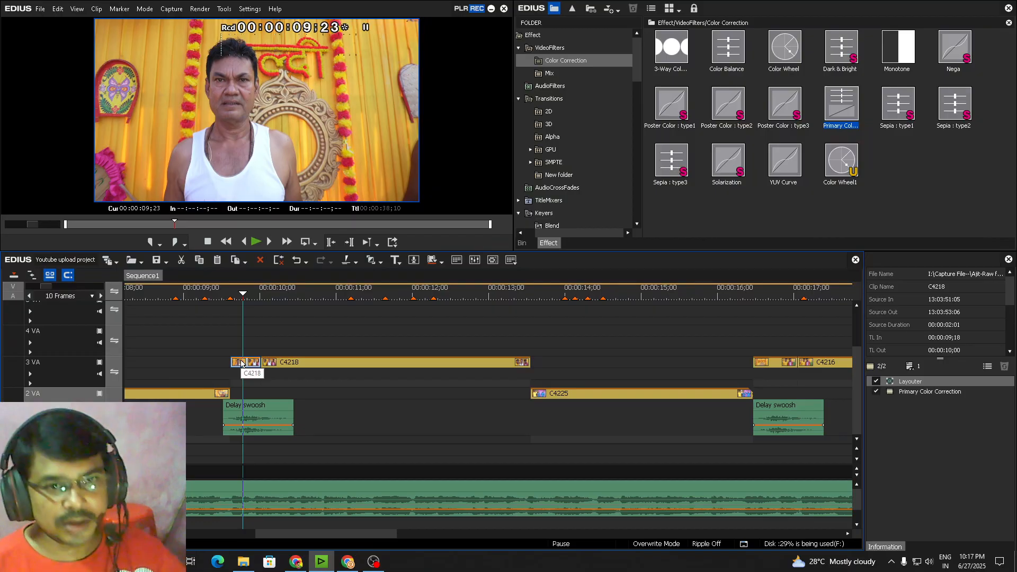
# Play the graded C4218 pieces up to about 00:00:11;27 and replay the long piece from about 00:00:10;21
pyautogui.press('space')
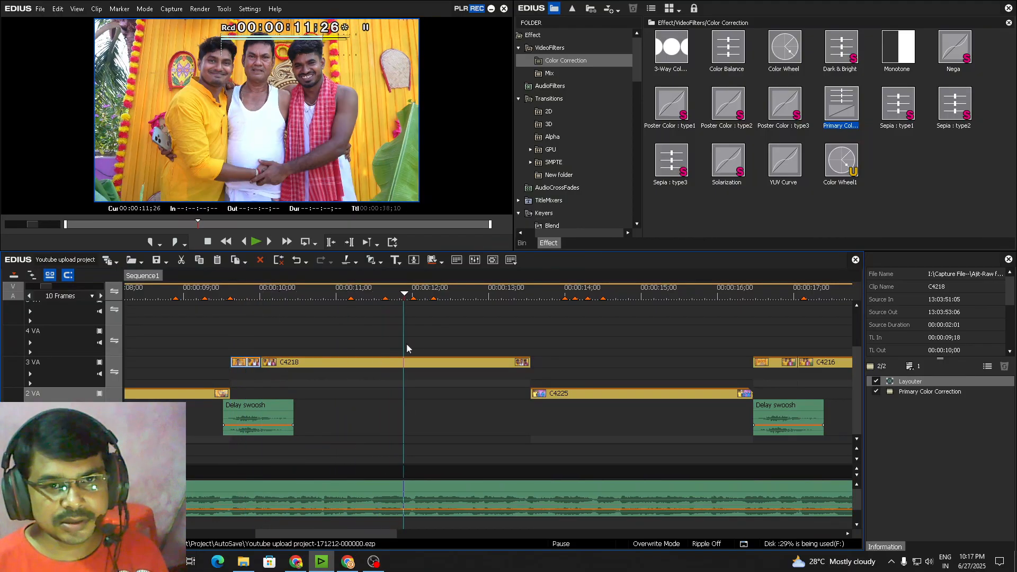
pyautogui.click(294, 290)
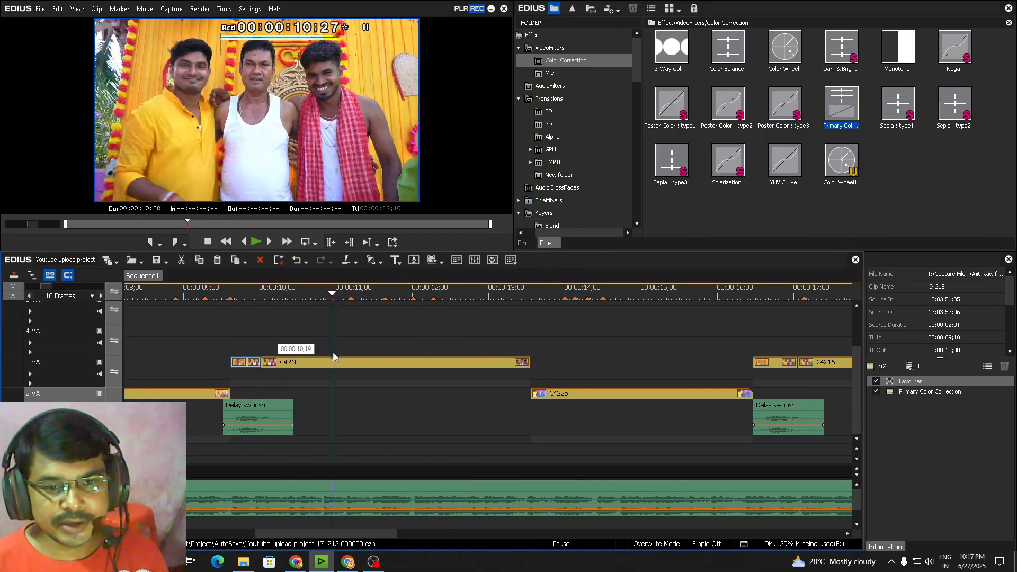
pyautogui.click(370, 366)
pyautogui.press('space')
pyautogui.click(405, 335)
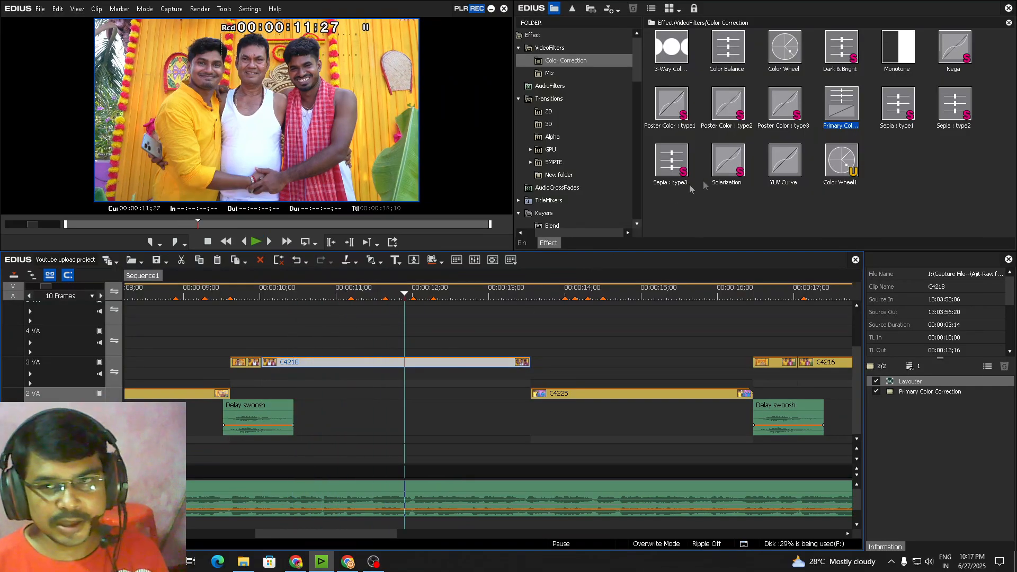
pyautogui.moveTo(370, 305); pyautogui.dragTo(317, 305)
pyautogui.press('space')
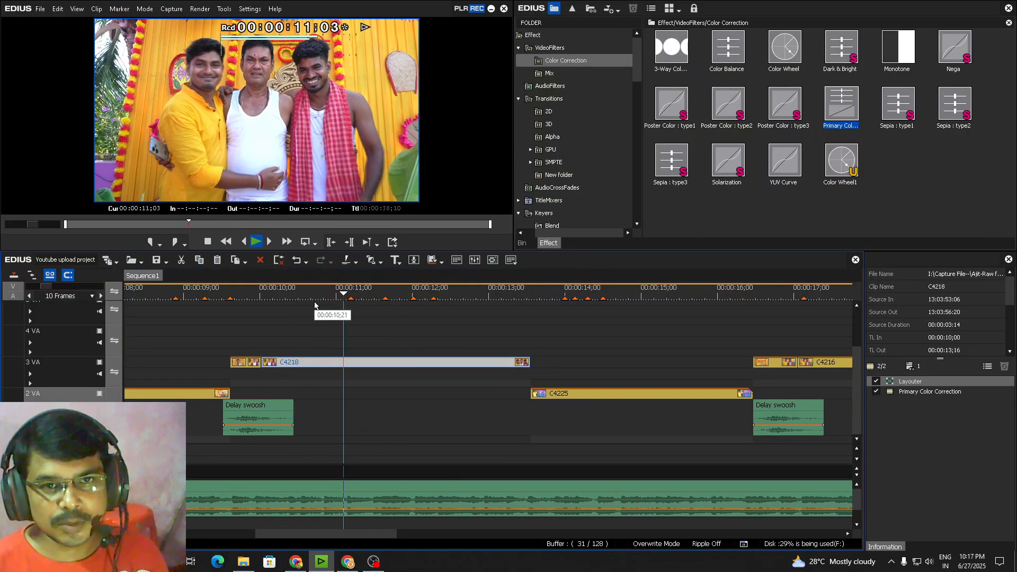
# Play the long C4218 piece full screen up to 00:00:13;01, then return to the normal view
pyautogui.click(299, 292)
pyautogui.doubleClick(286, 130)
pyautogui.press('space')
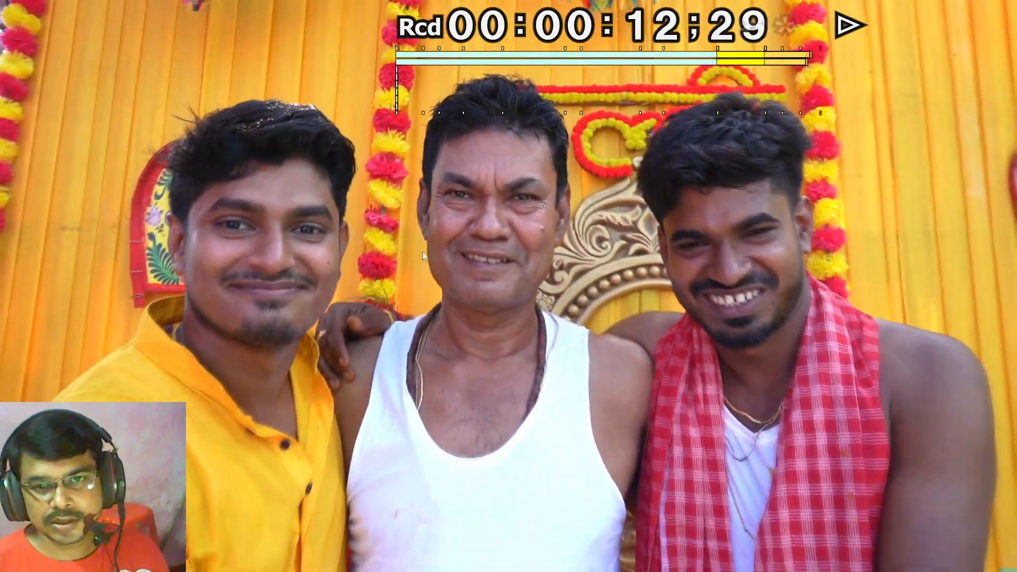
pyautogui.doubleClick(404, 243)
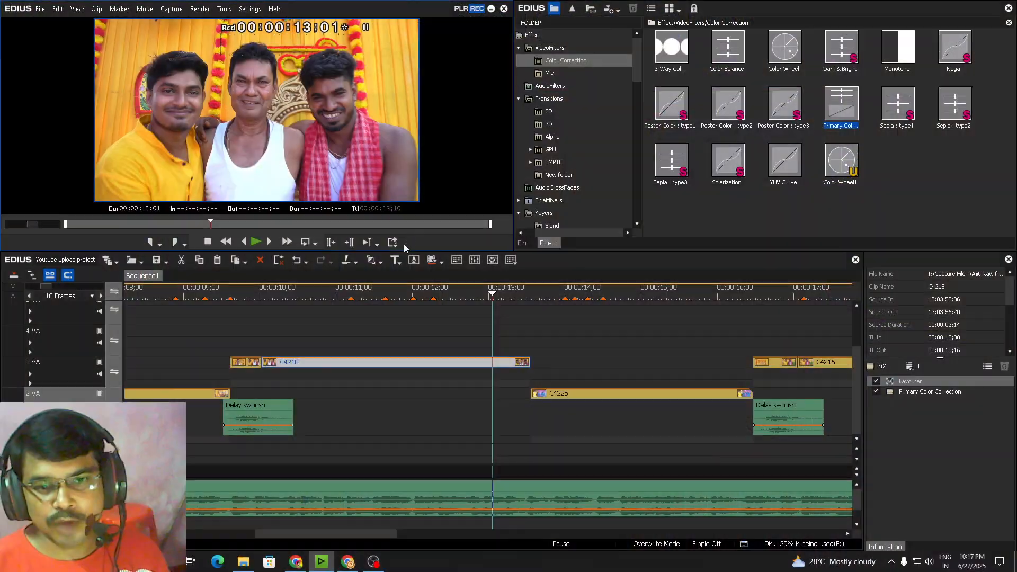
# Apply the saved Stabilizer effect preset to the long C4218 piece on track 3 VA
pyautogui.click(398, 299)
pyautogui.click(540, 38)
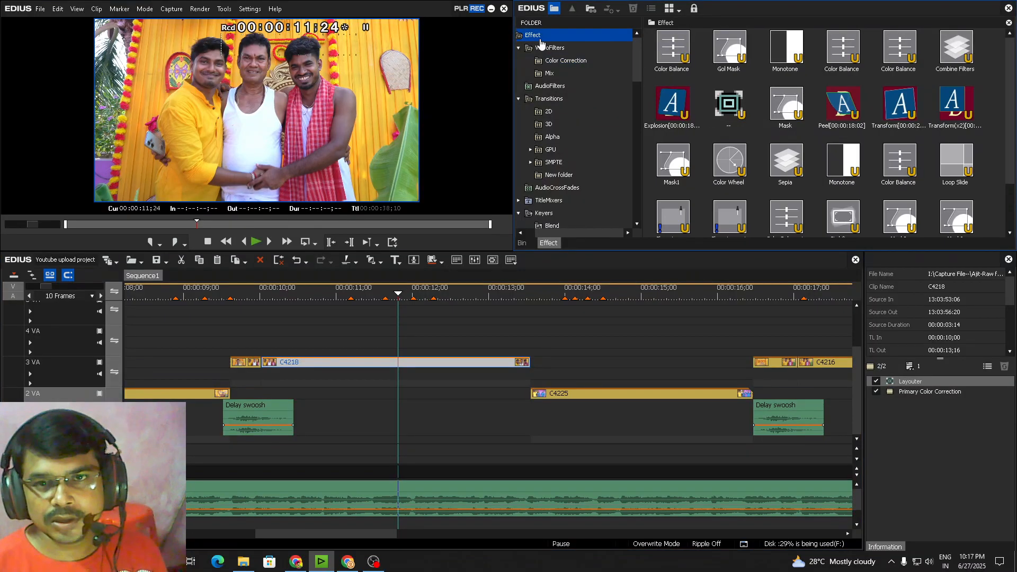
pyautogui.scroll(-1, 1005, 132)
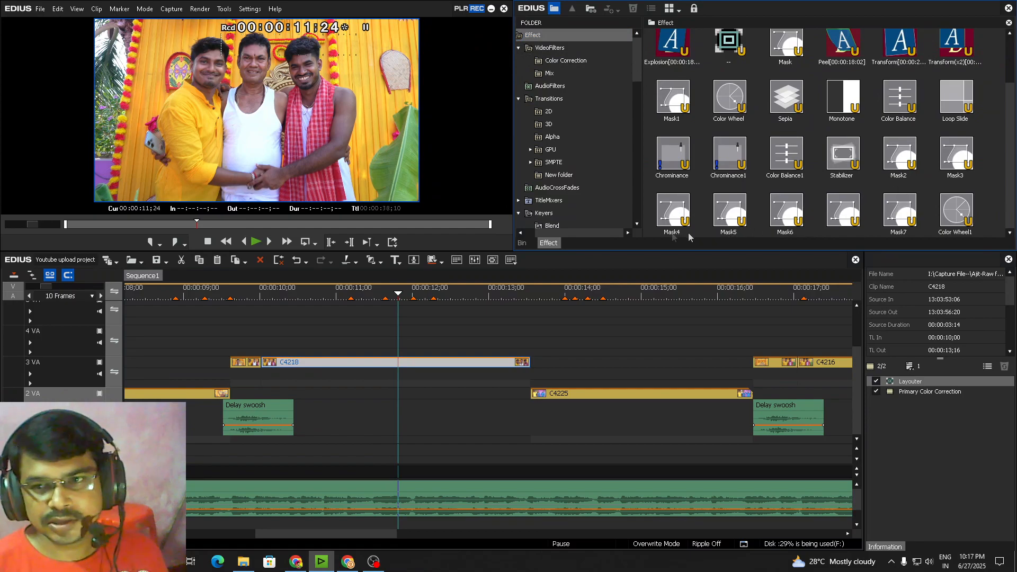
pyautogui.rightClick(840, 155)
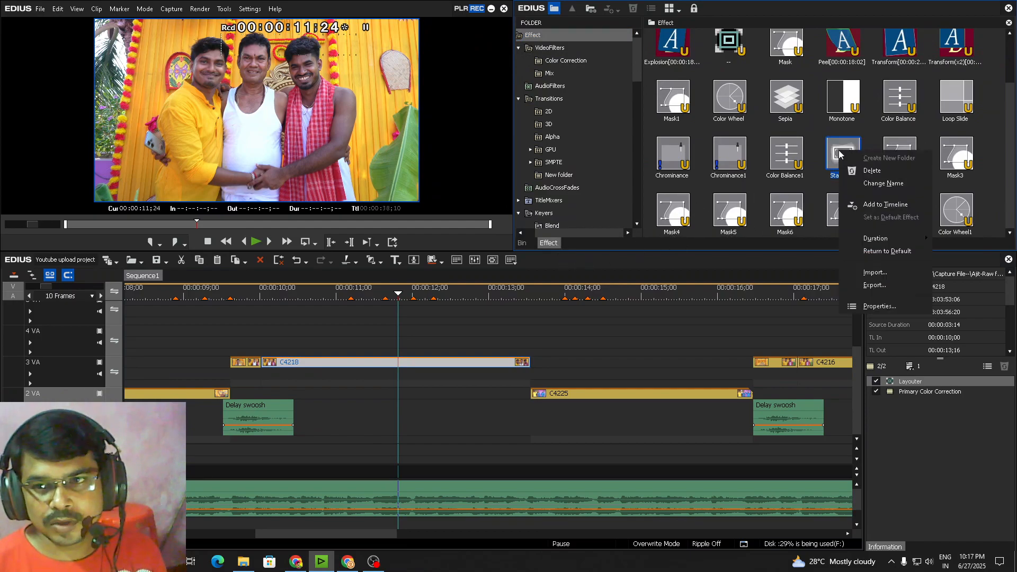
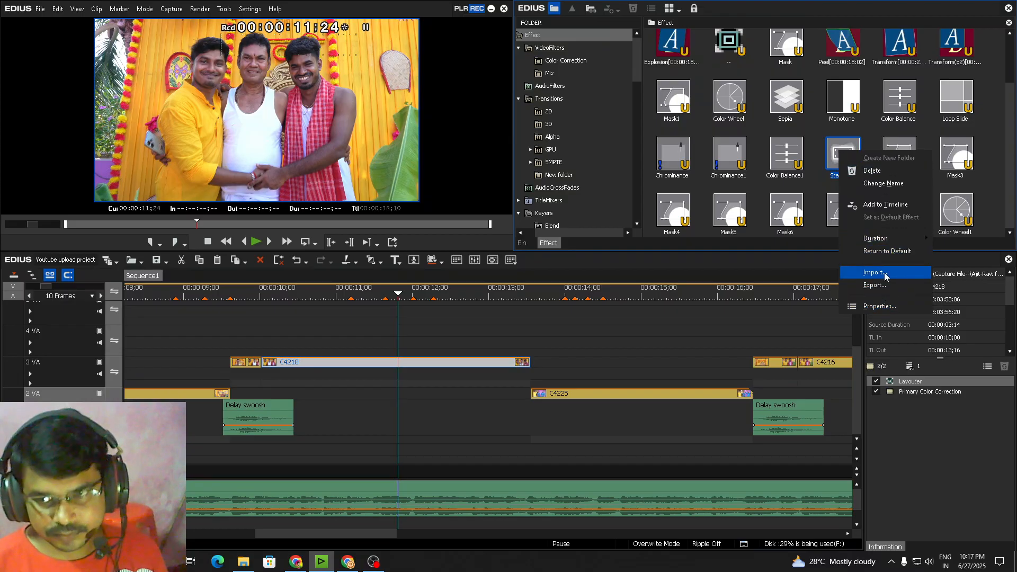
pyautogui.click(835, 149)
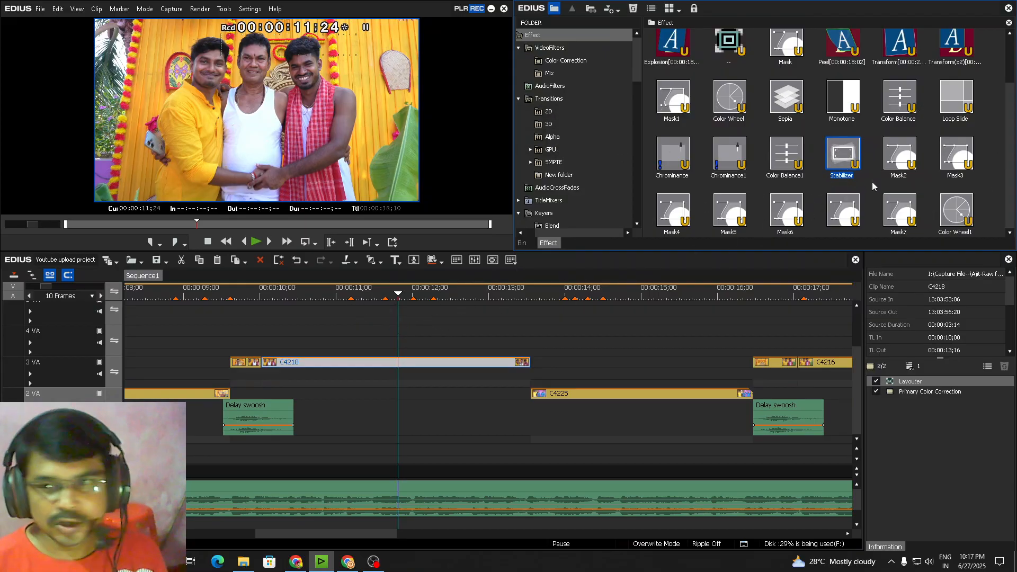
pyautogui.moveTo(372, 320); pyautogui.dragTo(376, 361)
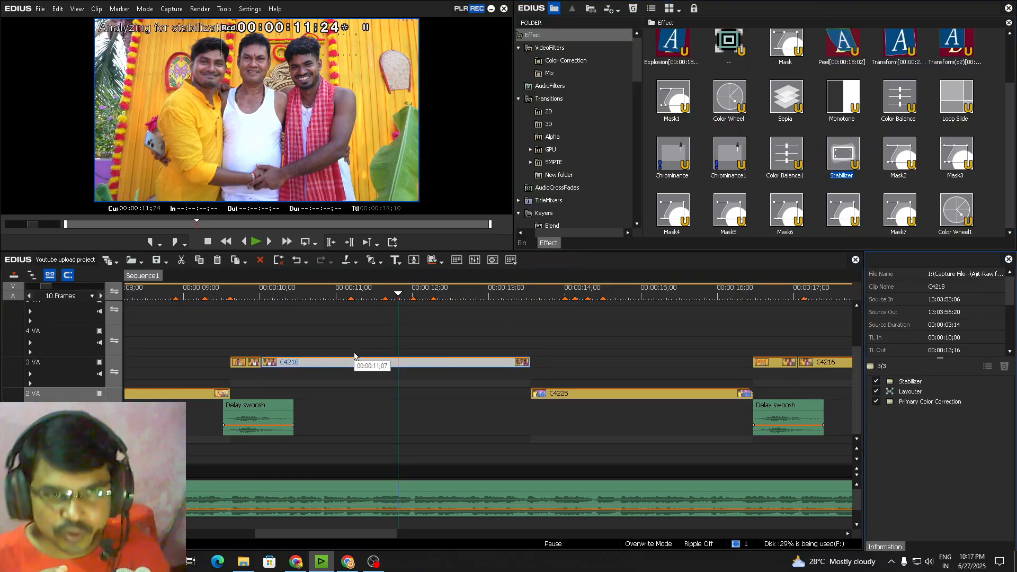
# Play the stabilized long C4218 piece, replaying it from about 00:00:09;21 to 00:00:11;04
pyautogui.click(281, 293)
pyautogui.press('space')
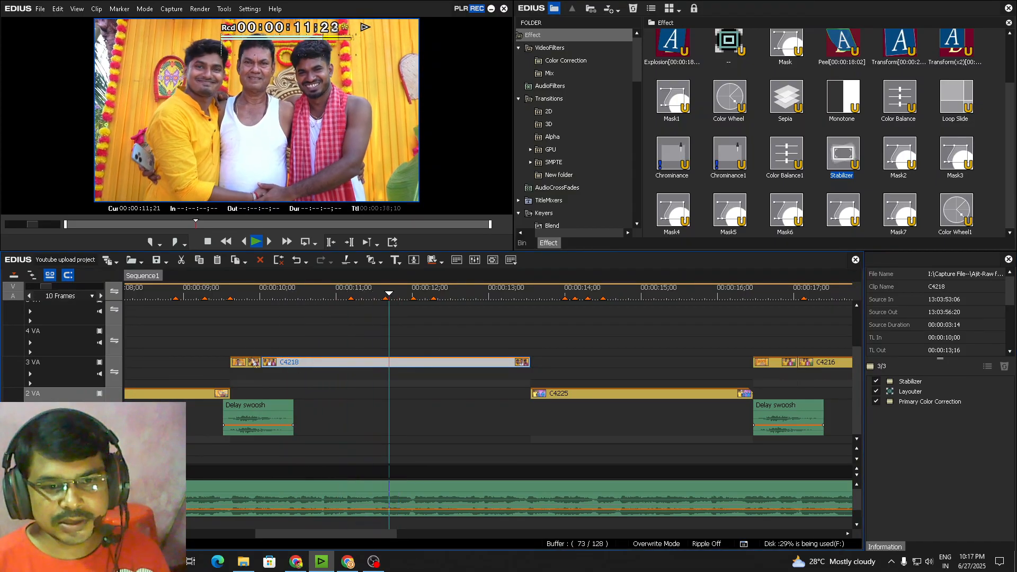
pyautogui.click(237, 293)
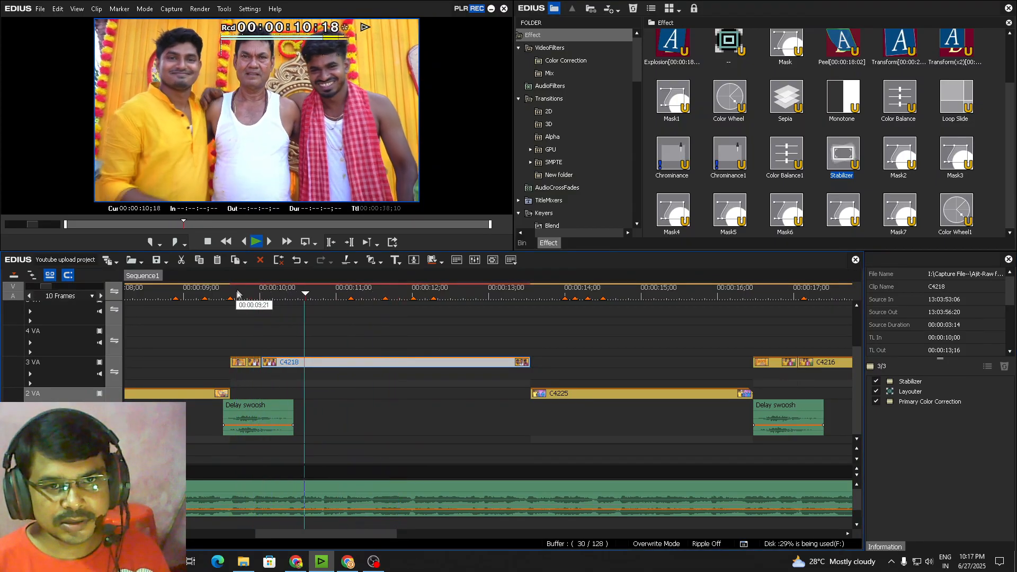
pyautogui.press('space')
# Apply the Stabilizer to the short C4218 piece as well and play it from 00:00:09;18 to 00:00:10;19
pyautogui.click(245, 362)
pyautogui.click(234, 299)
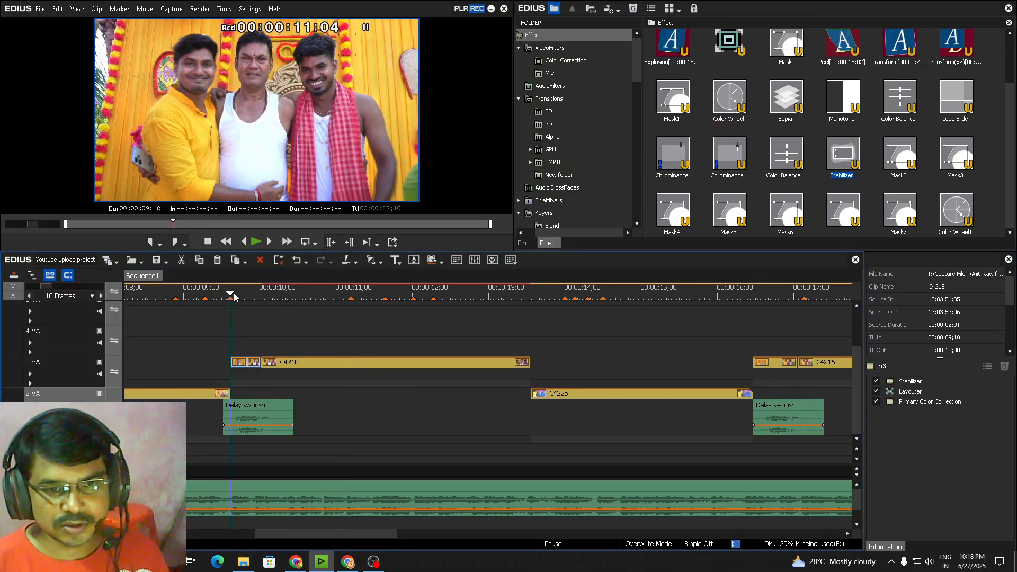
pyautogui.press('space')
pyautogui.press('space')
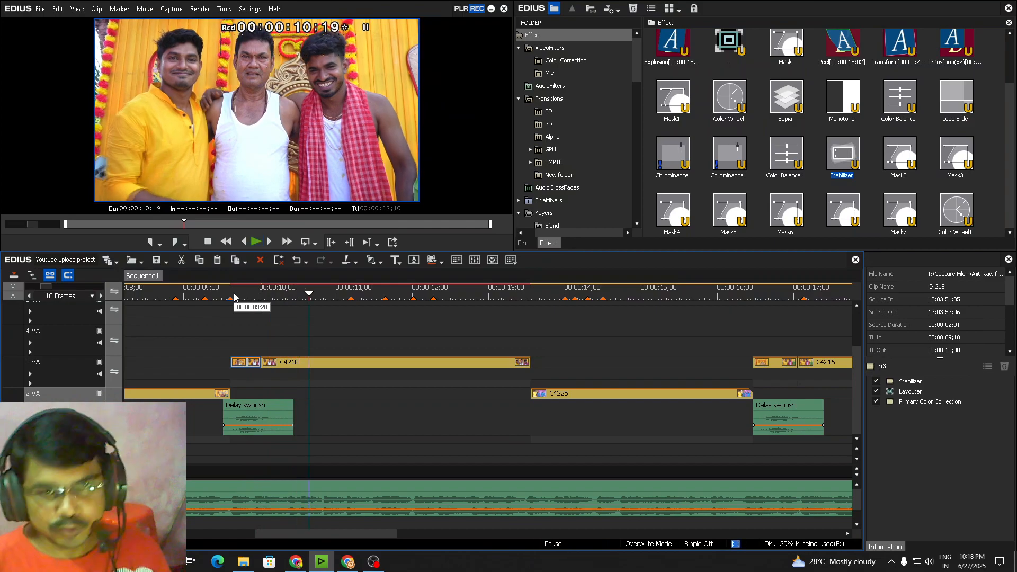
# Add the Primary Color Correction filter to the C4225 clip on track 2 VA, with the playhead at 00:00:14;06
pyautogui.hotkey('ctrl', '0')
pyautogui.click(313, 295)
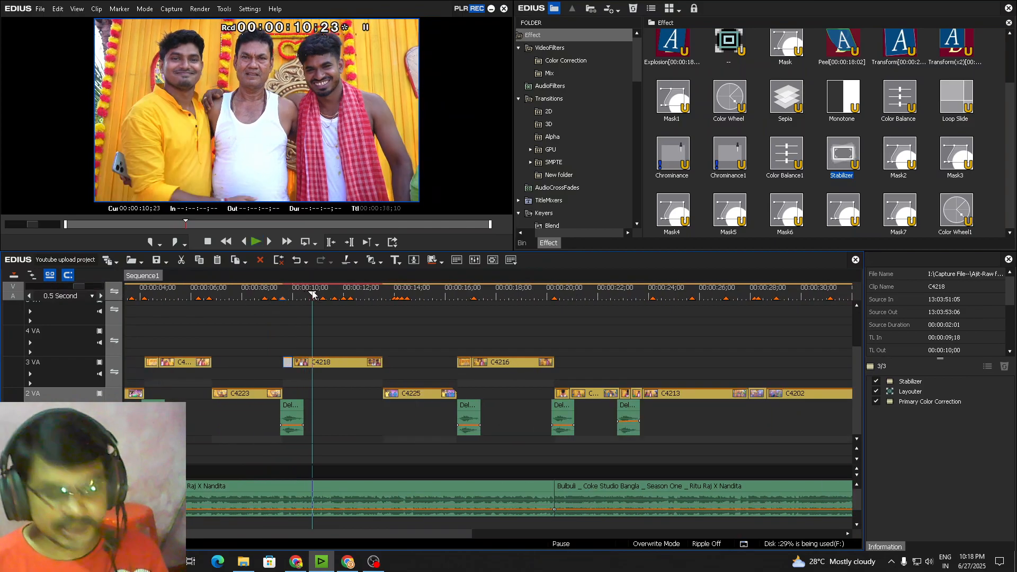
pyautogui.scroll(1, 313, 295)
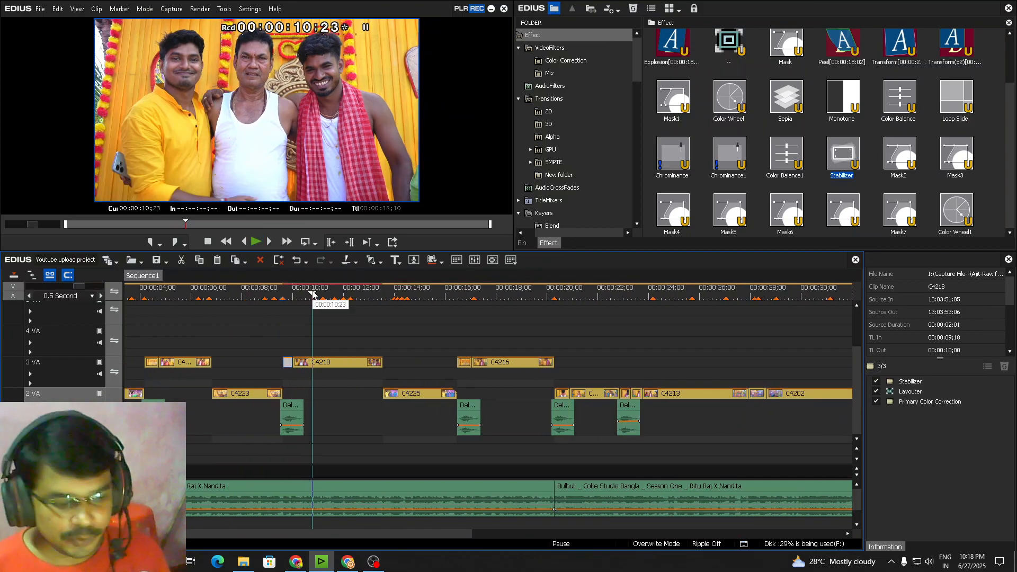
pyautogui.scroll(3, 313, 295)
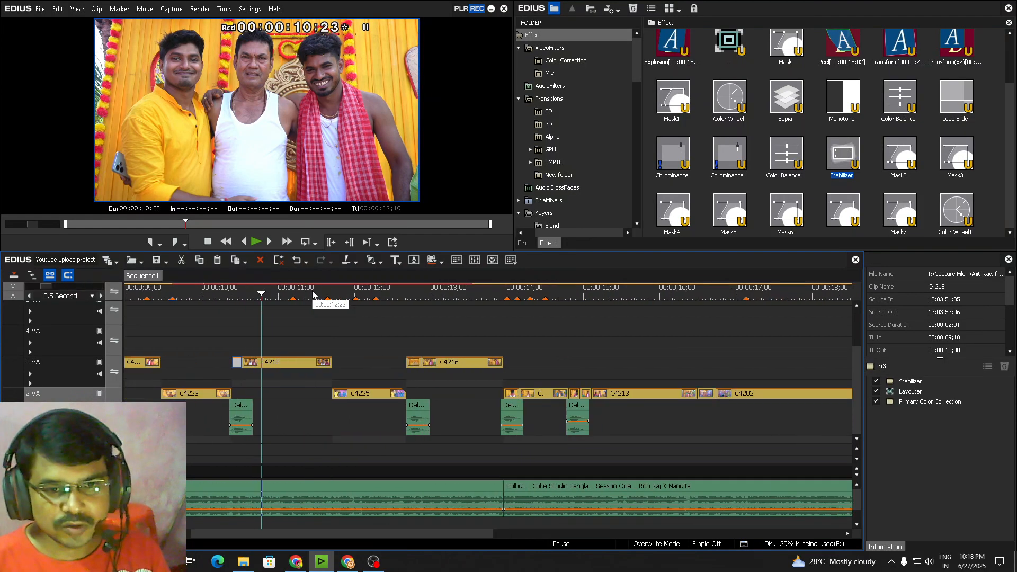
pyautogui.click(423, 295)
pyautogui.click(523, 393)
pyautogui.hscroll(3, 522, 394)
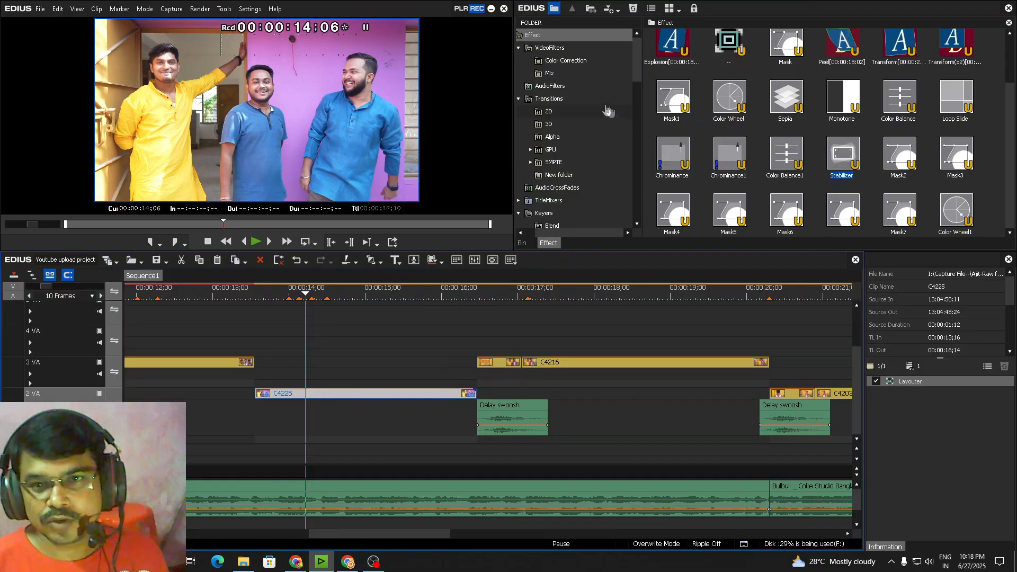
pyautogui.click(586, 63)
pyautogui.moveTo(847, 109); pyautogui.dragTo(356, 392)
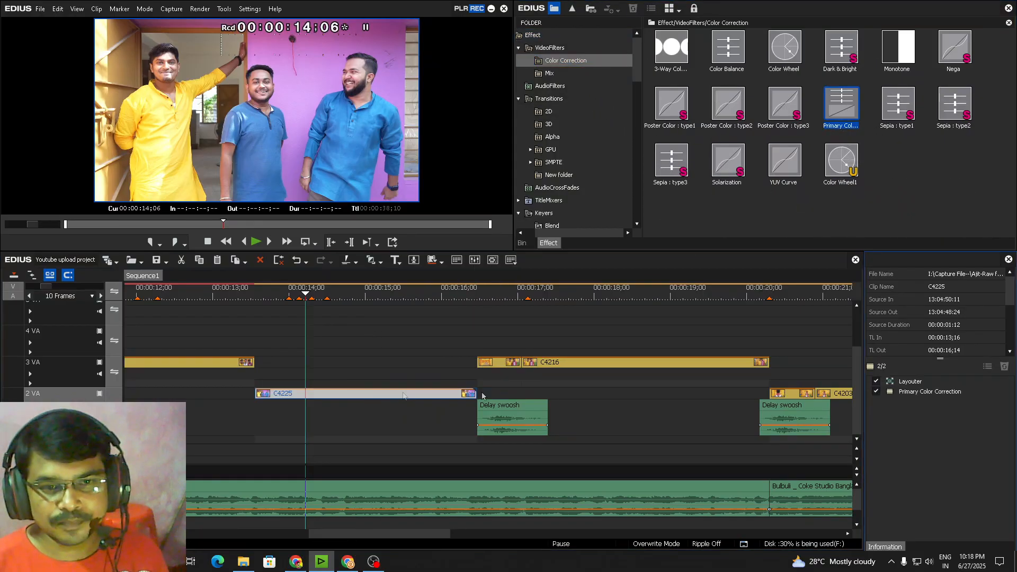
# Darken C4225 in its Primary Color Correction by setting gamma Y, R, G and B to -21
pyautogui.click(909, 392)
pyautogui.doubleClick(909, 392)
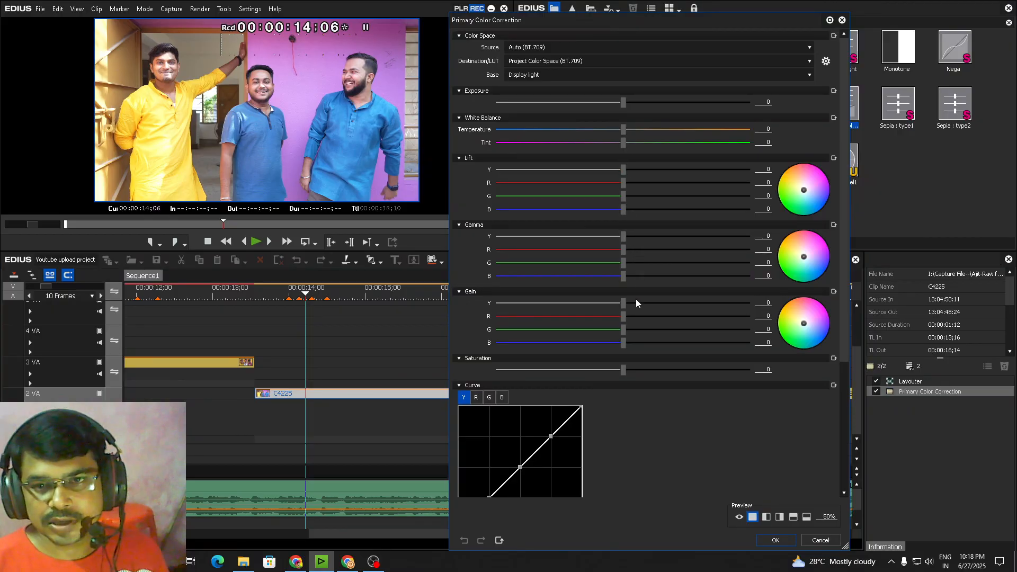
pyautogui.moveTo(625, 234); pyautogui.dragTo(601, 238)
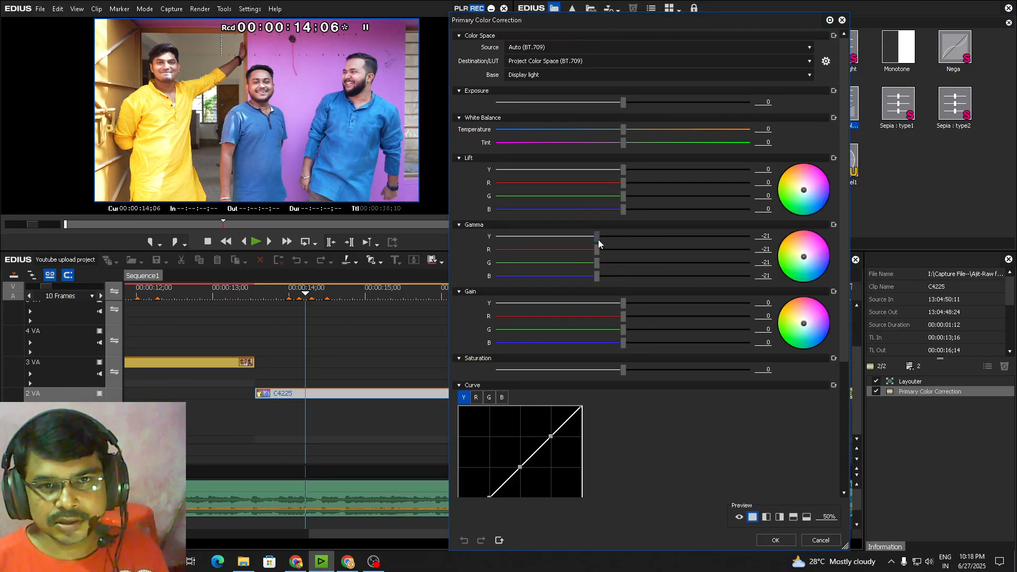
pyautogui.scroll(-3, 826, 263)
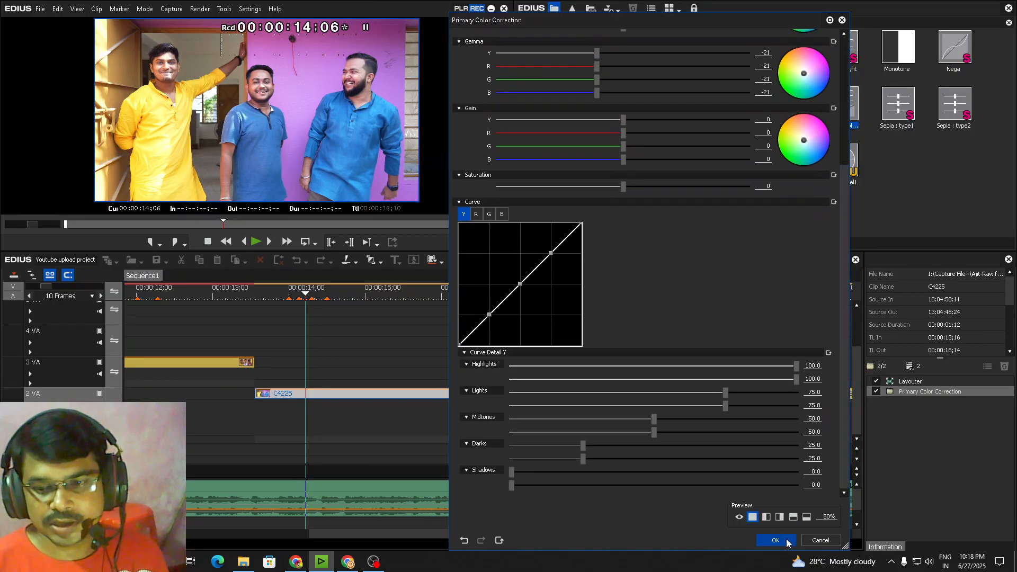
pyautogui.click(775, 540)
# Play the corrected C4225 clip, viewing it full screen up to 00:00:15;08, and replay it from 00:00:13;24 into C4216
pyautogui.click(250, 295)
pyautogui.press('space')
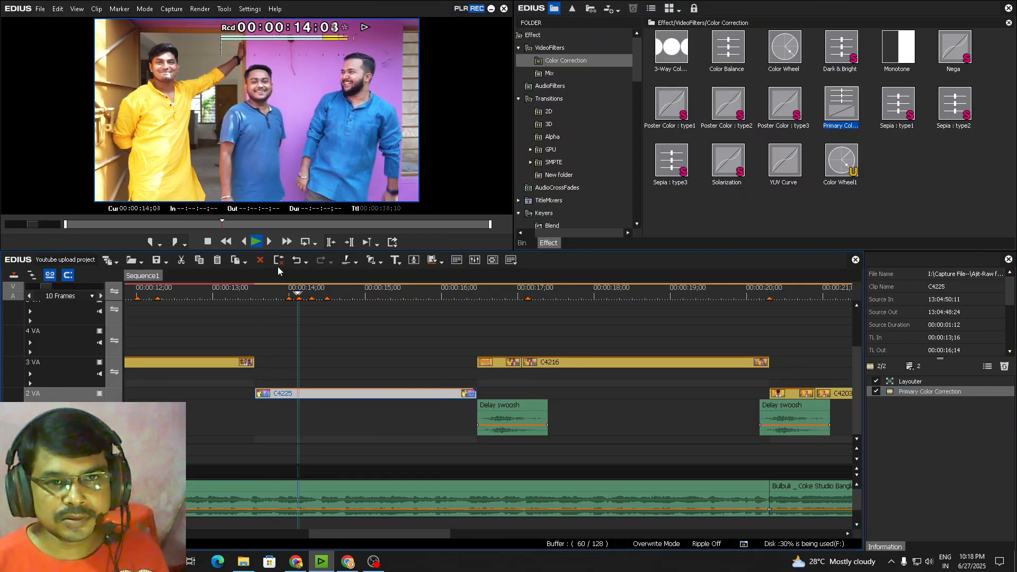
pyautogui.press('space')
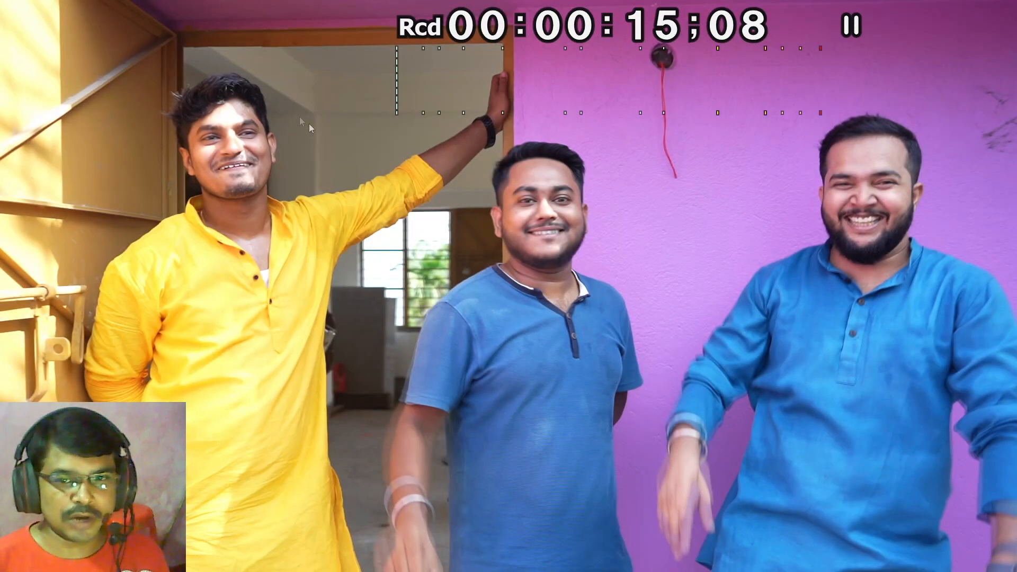
pyautogui.press('Escape')
pyautogui.press('space')
pyautogui.click(390, 290)
pyautogui.scroll(-1, 376, 297)
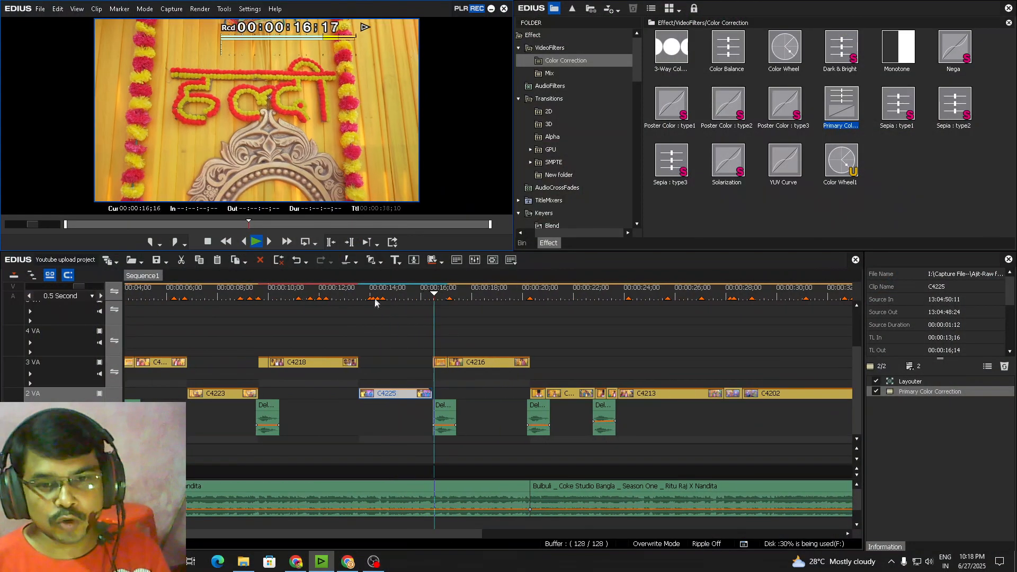
pyautogui.scroll(1, 379, 298)
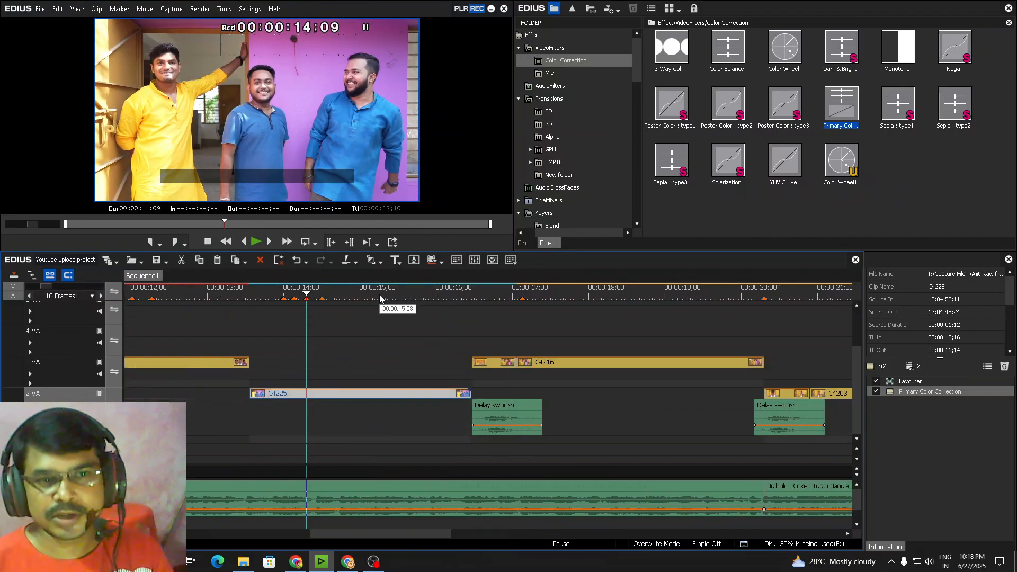
pyautogui.click(269, 297)
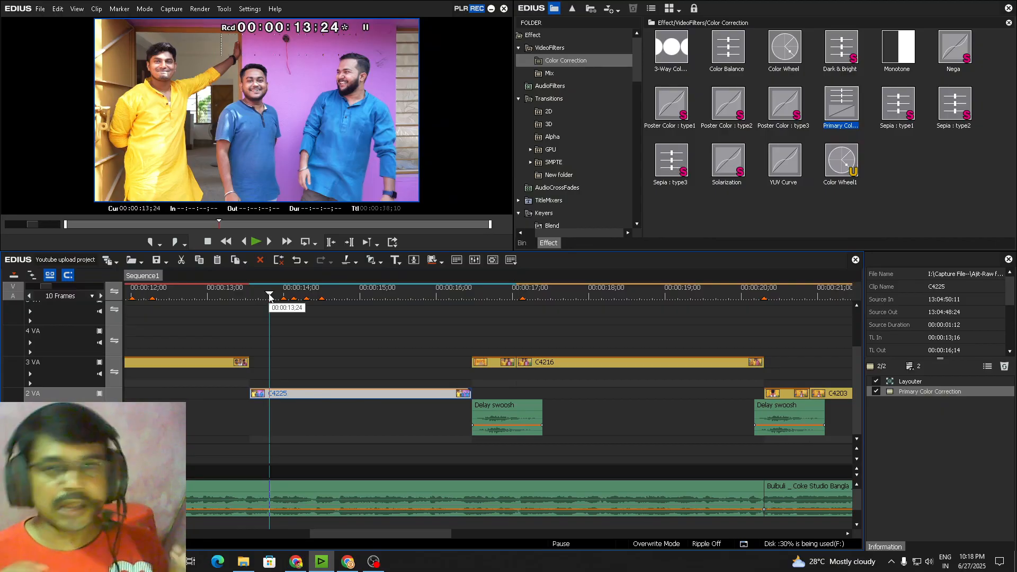
pyautogui.press('space')
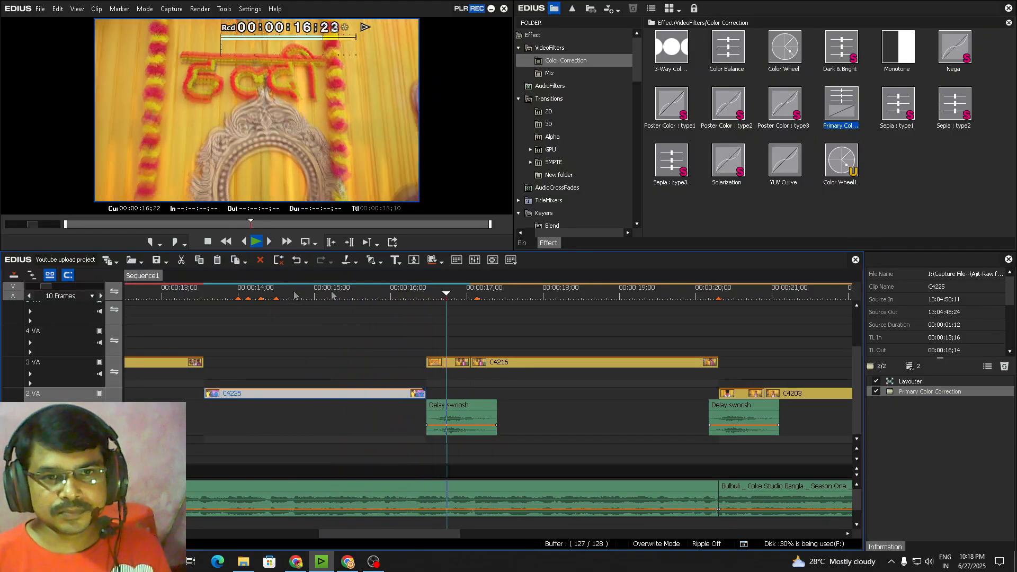
# Apply Primary Color Correction to the long C4216 piece on track 3 VA, raising exposure slightly and saturation to about 9
pyautogui.click(540, 361)
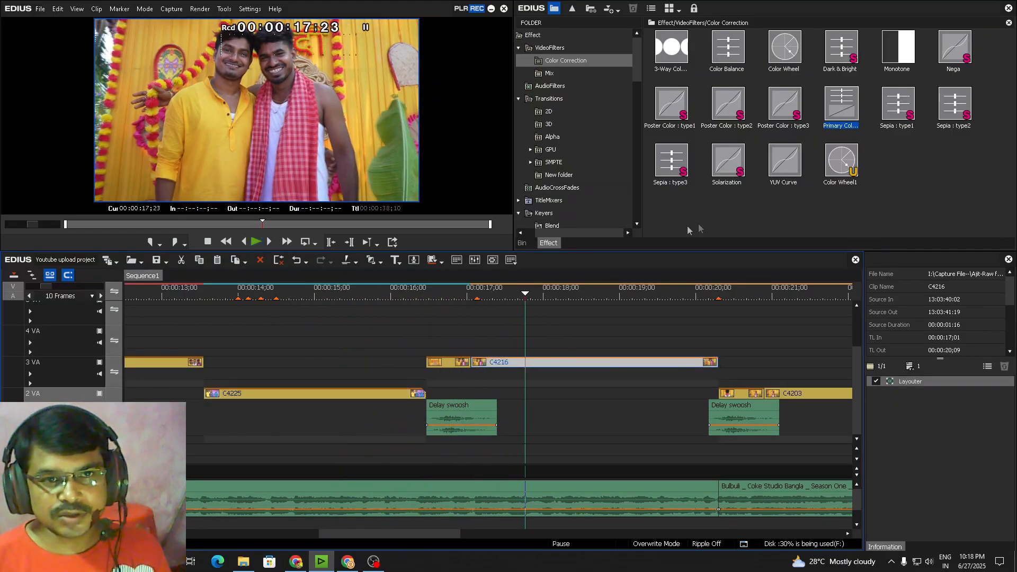
pyautogui.hotkey('ctrl', 'shift', 'F11')
pyautogui.press('Escape')
pyautogui.moveTo(842, 103); pyautogui.dragTo(508, 367)
pyautogui.doubleClick(939, 393)
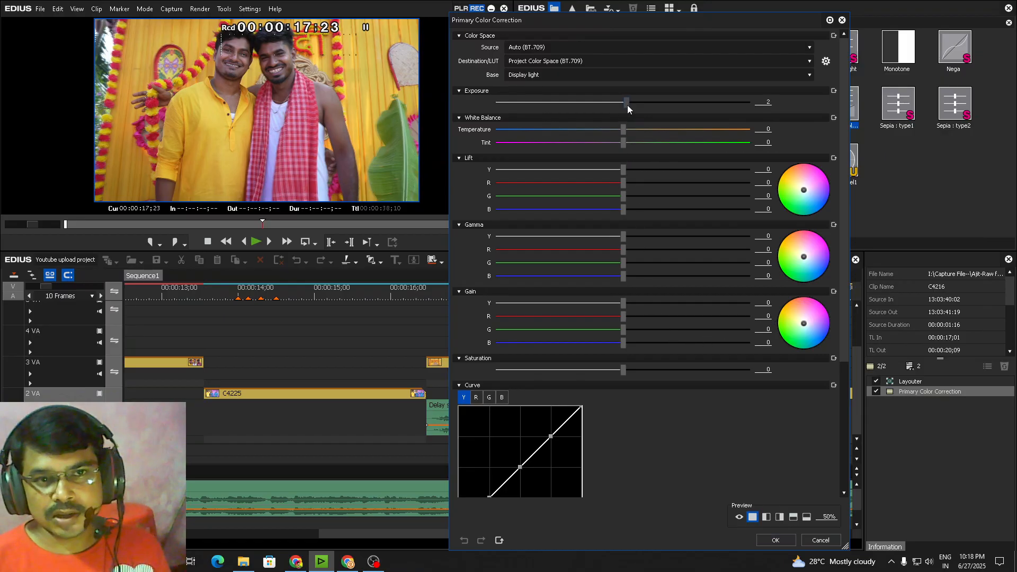
pyautogui.scroll(-3, 639, 304)
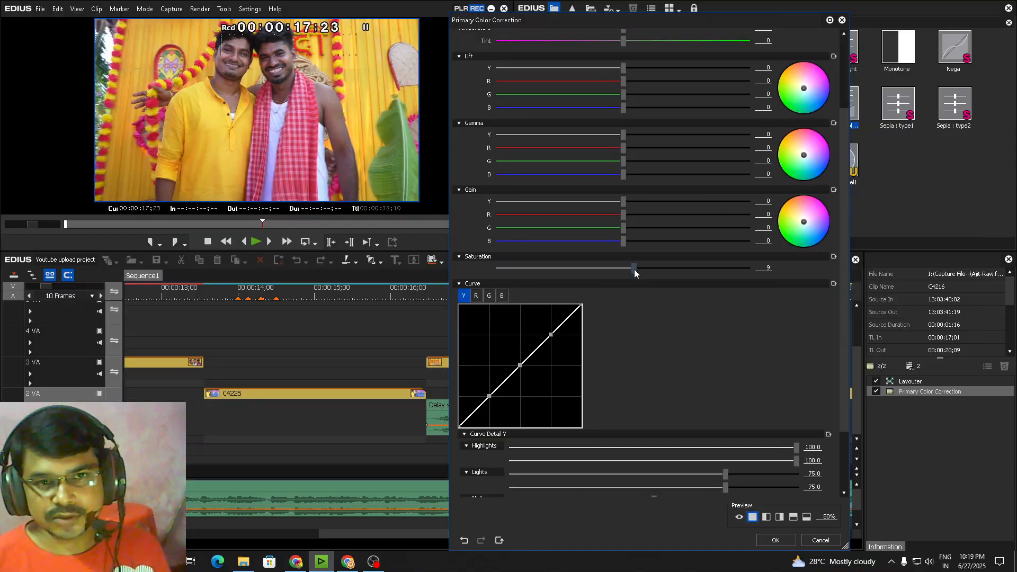
pyautogui.click(787, 540)
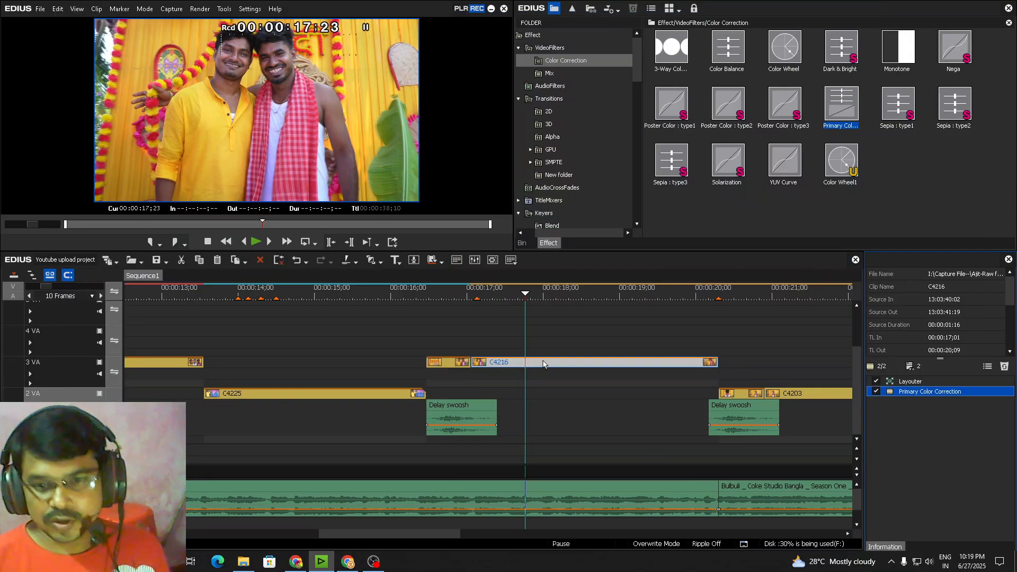
# Add Primary Color Correction to the short C4216 piece as well and play both pieces from 00:00:16;17
pyautogui.click(432, 301)
pyautogui.click(452, 362)
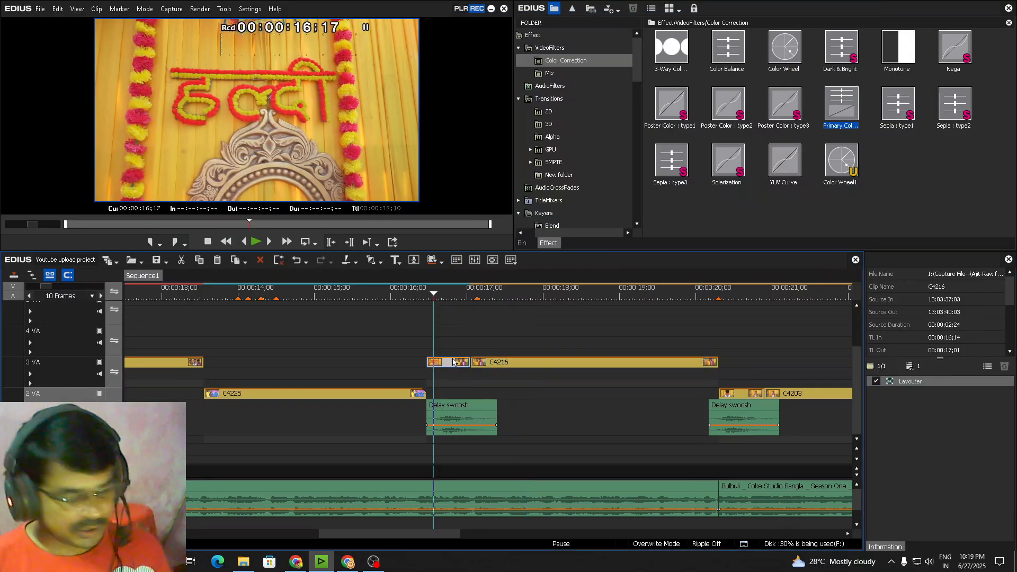
pyautogui.press('space')
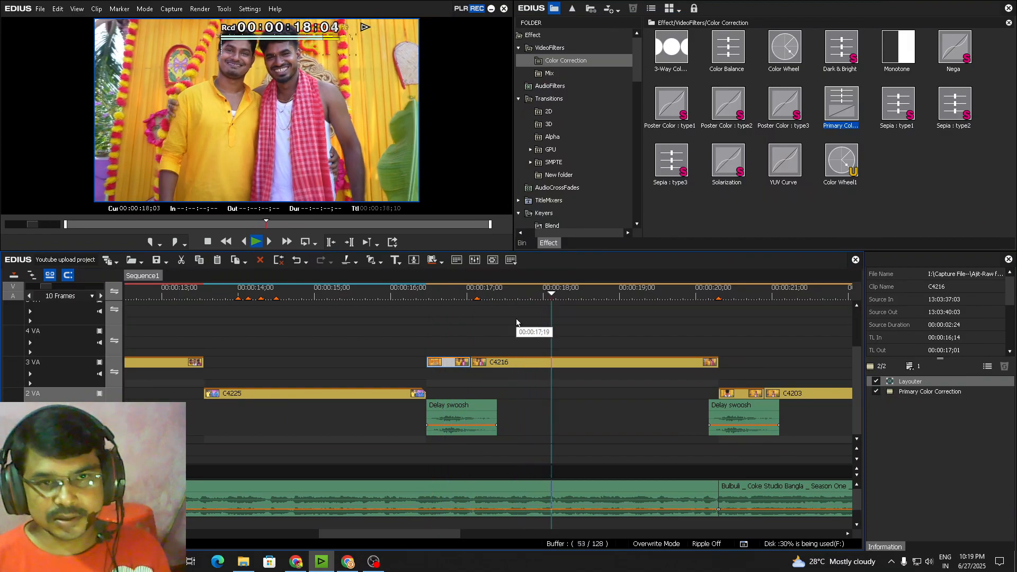
# Play on through C4203 into the C4213 pieces, pausing at 00:00:21;28 and 00:00:22;17 to check the picture
pyautogui.scroll(-3, 526, 320)
pyautogui.scroll(3, 311, 314)
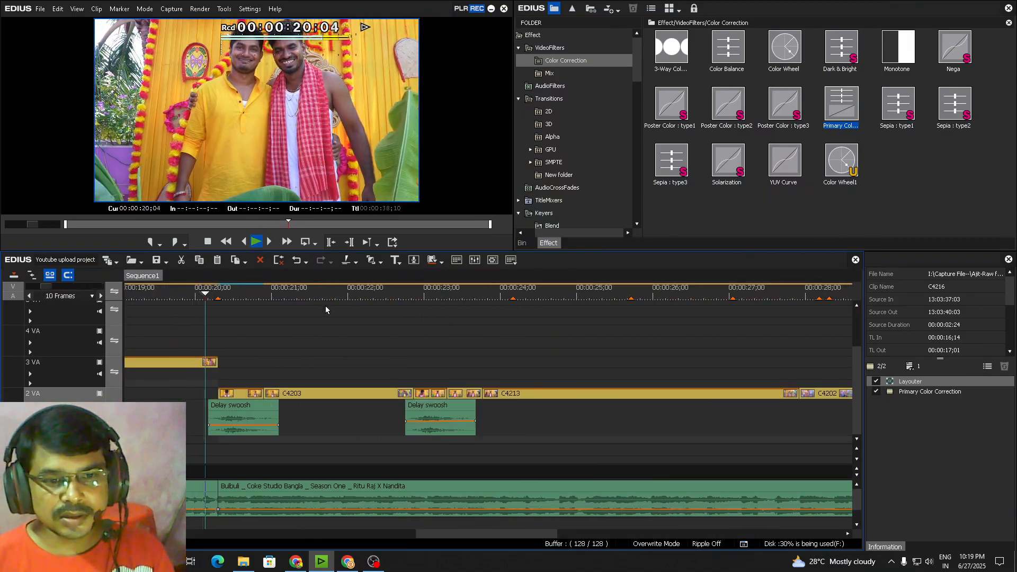
pyautogui.press('space')
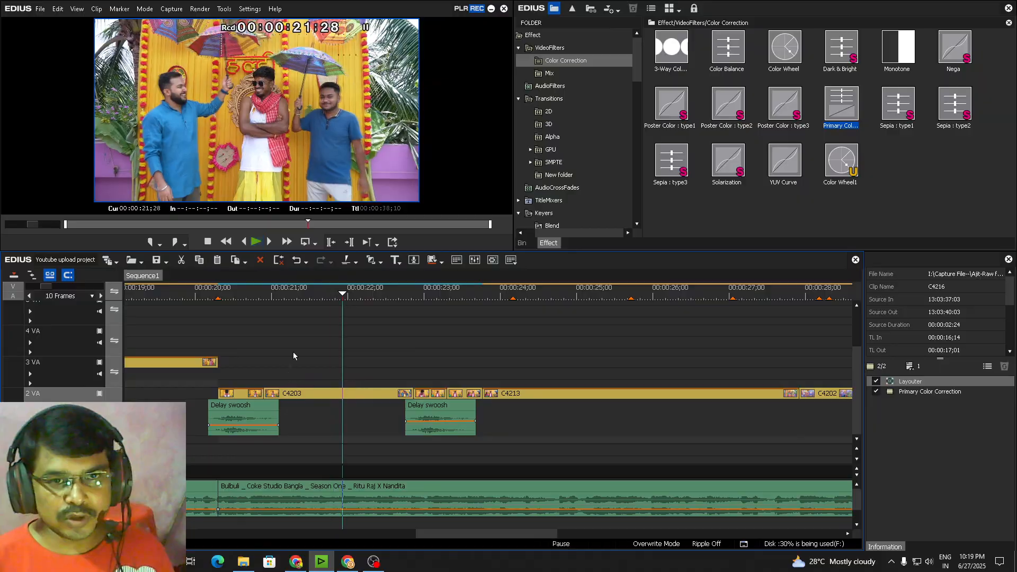
pyautogui.moveTo(221, 345); pyautogui.dragTo(308, 364)
pyautogui.press('space')
pyautogui.press('space')
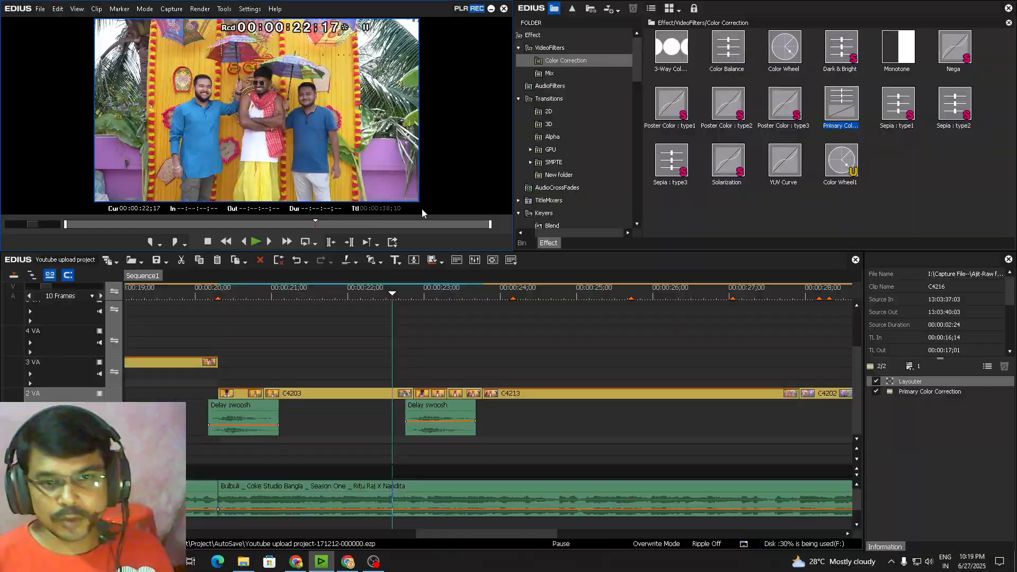
pyautogui.press('space')
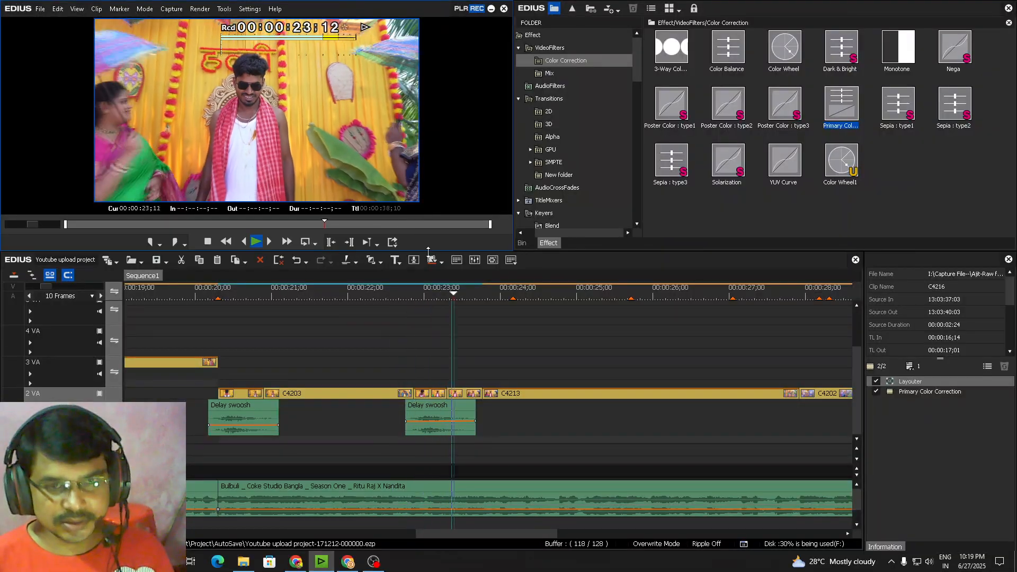
pyautogui.hotkey('ctrl', '-')
pyautogui.hotkey('ctrl', '-')
pyautogui.hotkey('ctrl', '+')
pyautogui.hotkey('ctrl', '+')
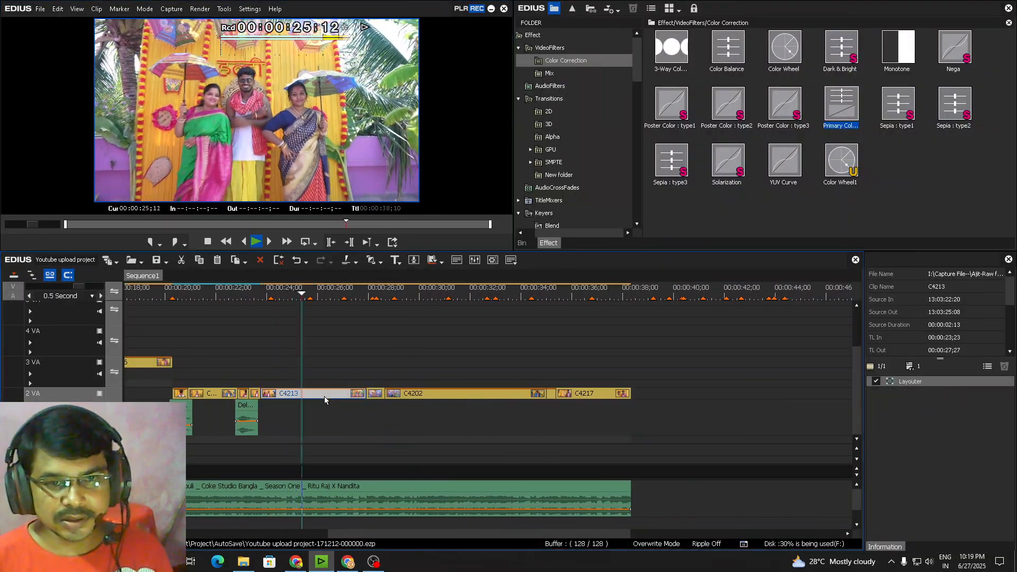
# Apply Primary Color Correction to the long C4213 piece on track 2 VA with gamma -24 and saturation about 6
pyautogui.press('space')
pyautogui.moveTo(836, 98); pyautogui.dragTo(805, 140)
pyautogui.moveTo(761, 165); pyautogui.dragTo(297, 393)
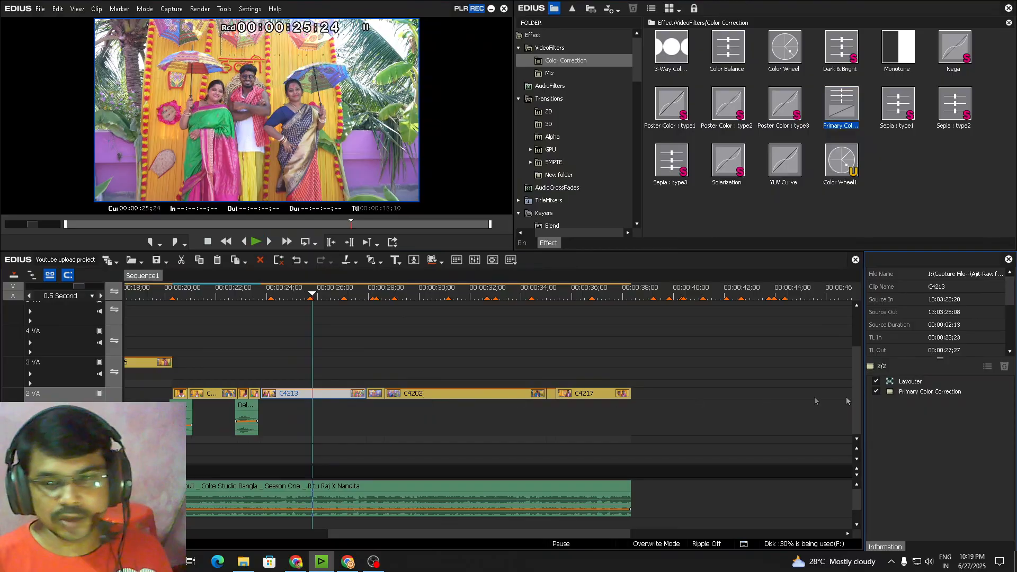
pyautogui.doubleClick(927, 391)
pyautogui.moveTo(621, 236); pyautogui.dragTo(596, 242)
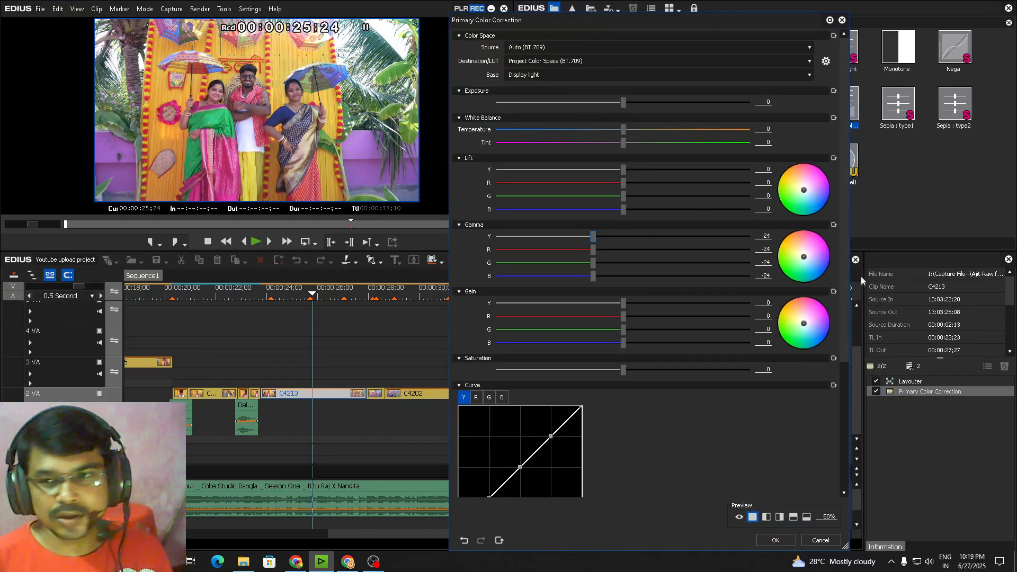
pyautogui.scroll(-2, 630, 320)
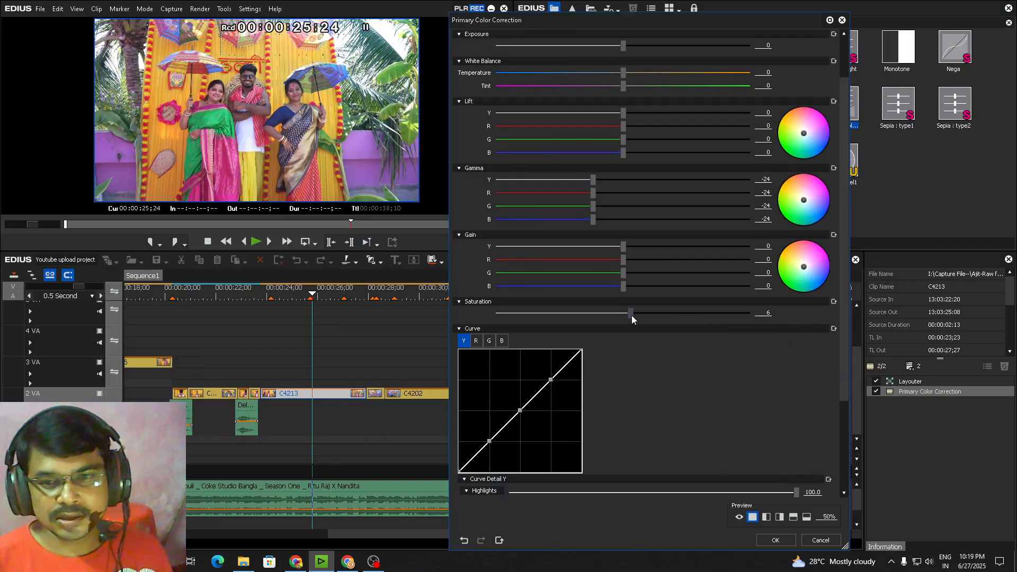
pyautogui.click(775, 540)
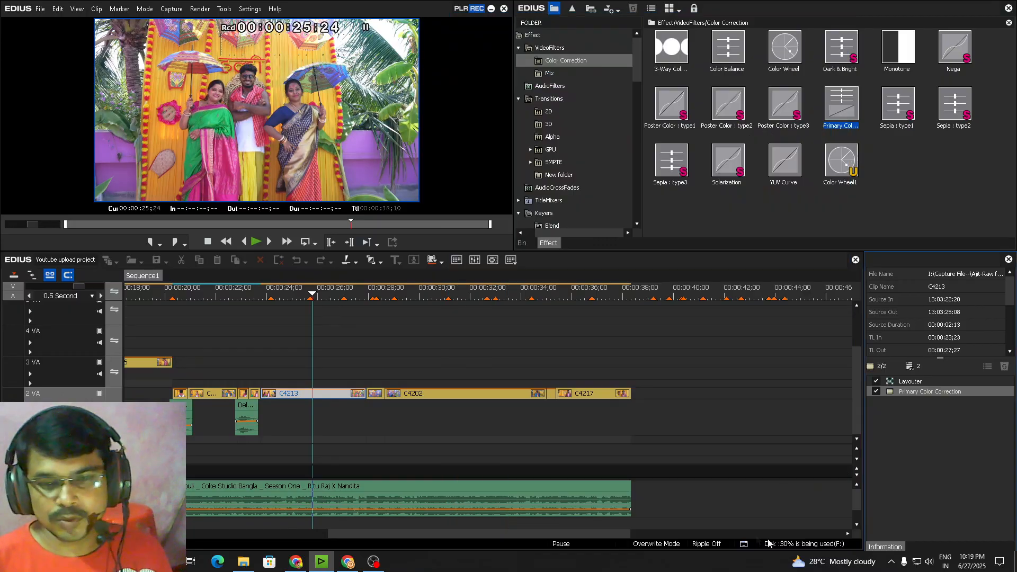
# Add Primary Color Correction to the two short C4213 pieces just before the long one
pyautogui.click(322, 395)
pyautogui.click(258, 311)
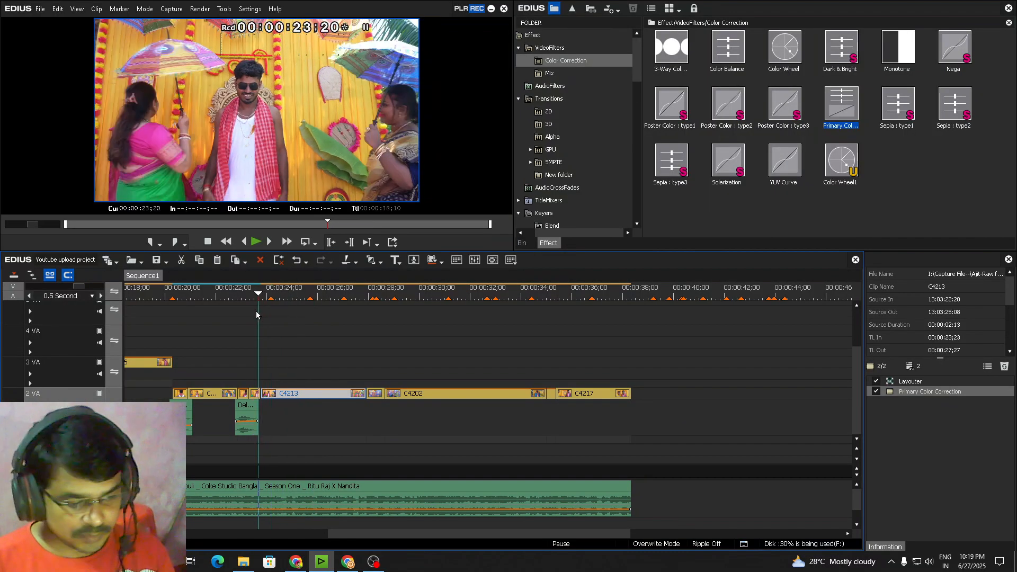
pyautogui.scroll(4, 265, 311)
pyautogui.scroll(-3, 254, 395)
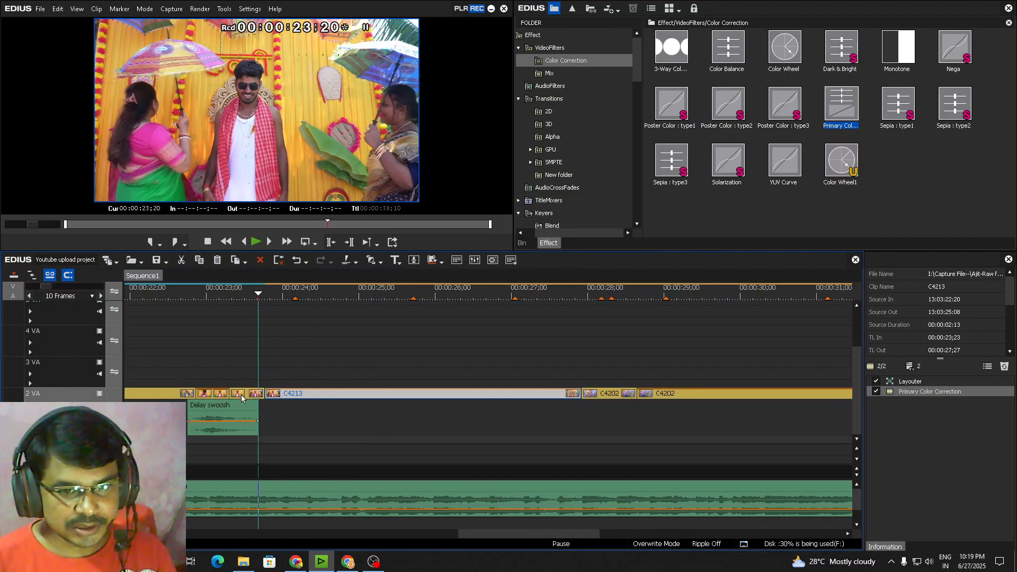
pyautogui.click(245, 395)
pyautogui.moveTo(256, 293); pyautogui.dragTo(210, 293)
pyautogui.click(214, 395)
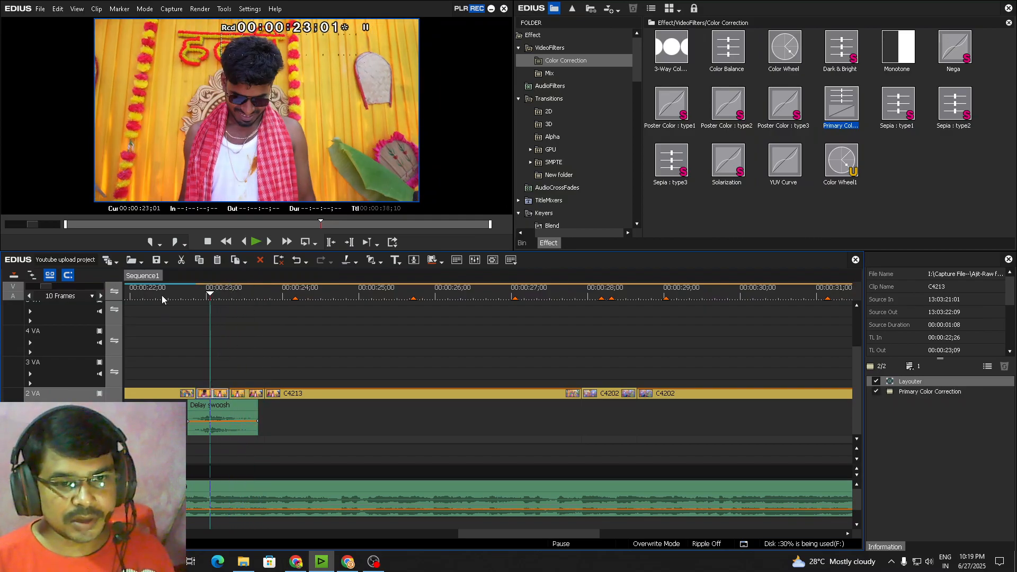
# Play the graded C4213 pieces and continue into the long C4202 clip, pausing at 00:00:29;17
pyautogui.click(161, 295)
pyautogui.press('space')
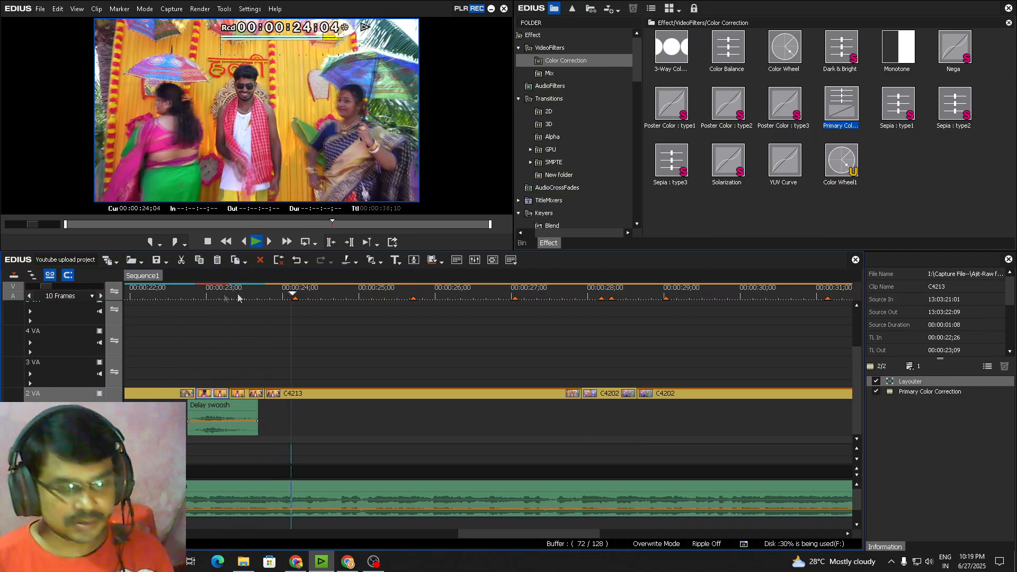
pyautogui.scroll(-3, 371, 324)
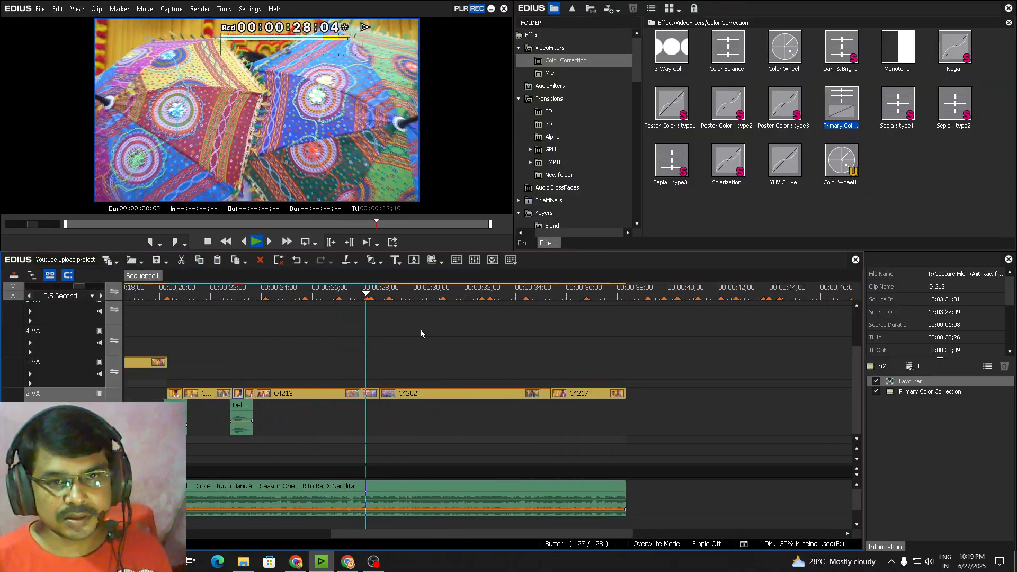
pyautogui.scroll(-2, 427, 325)
pyautogui.press('space')
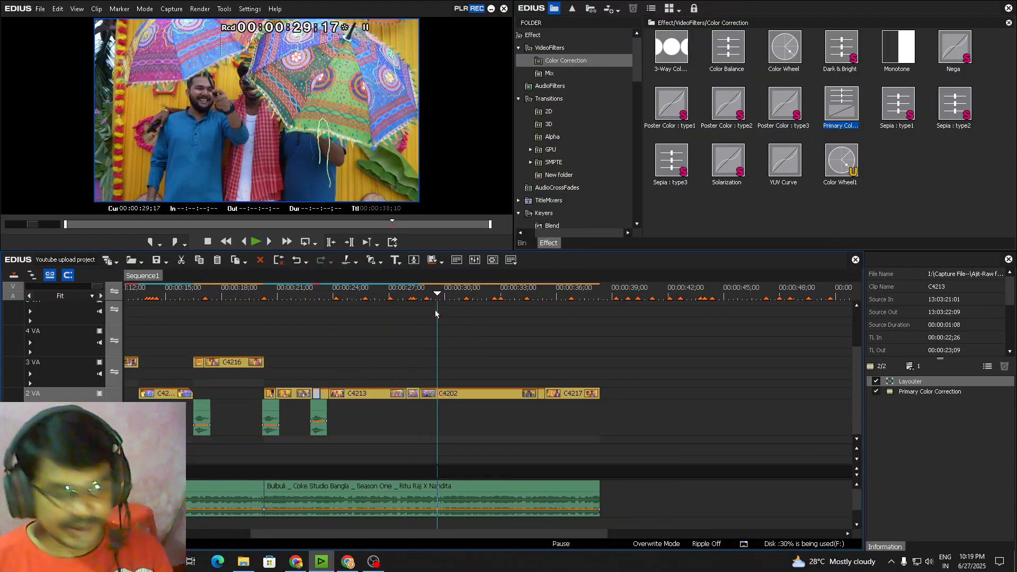
# Apply Primary Color Correction to the long C4202 clip on track 2 VA with exposure about 16
pyautogui.click(493, 293)
pyautogui.click(494, 394)
pyautogui.moveTo(841, 105); pyautogui.dragTo(483, 395)
pyautogui.doubleClick(930, 391)
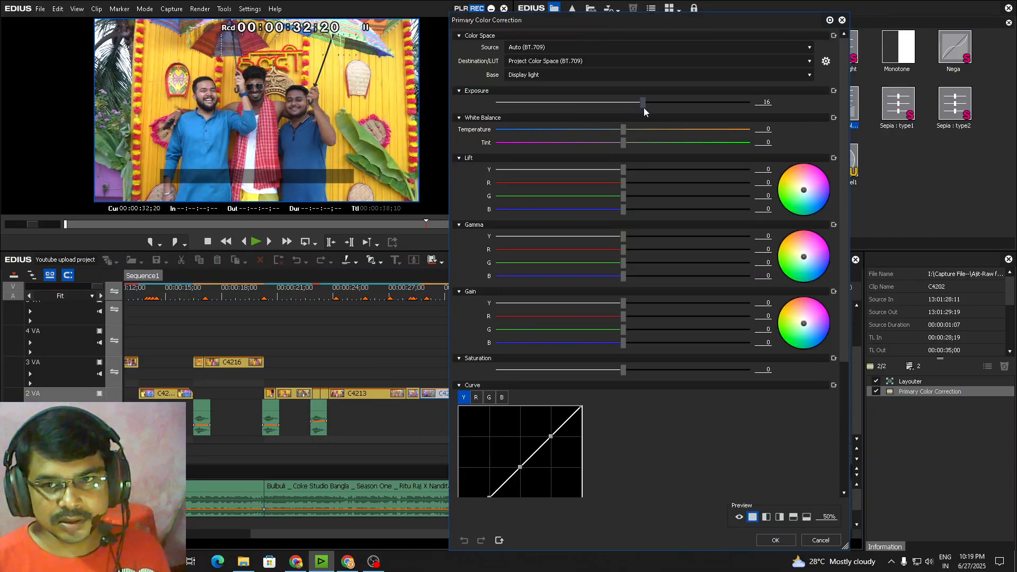
pyautogui.click(783, 541)
# Check the opening frames of the long graded C4202 clip and replay the cut from the long C4213 piece
pyautogui.click(424, 326)
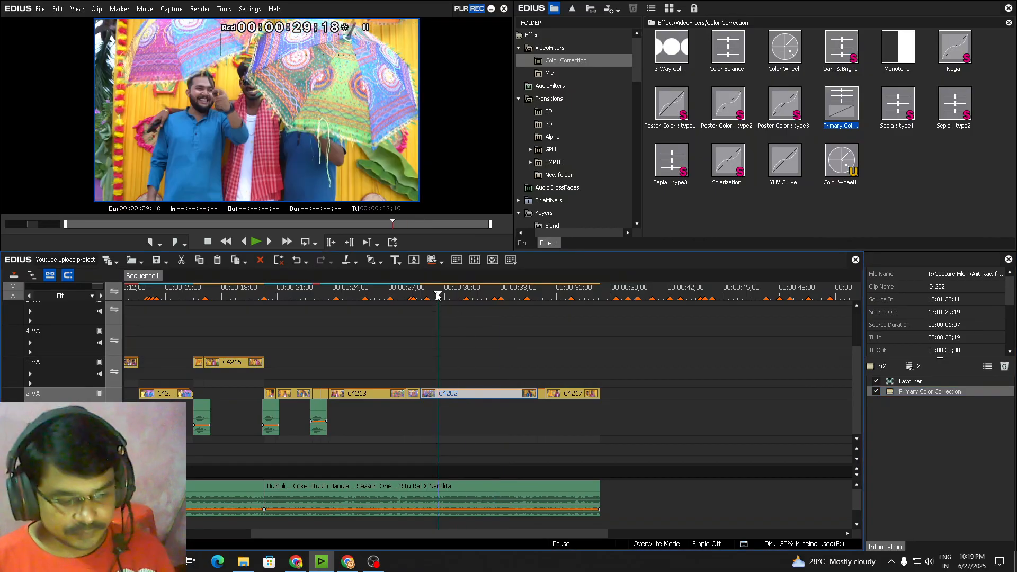
pyautogui.scroll(3, 384, 326)
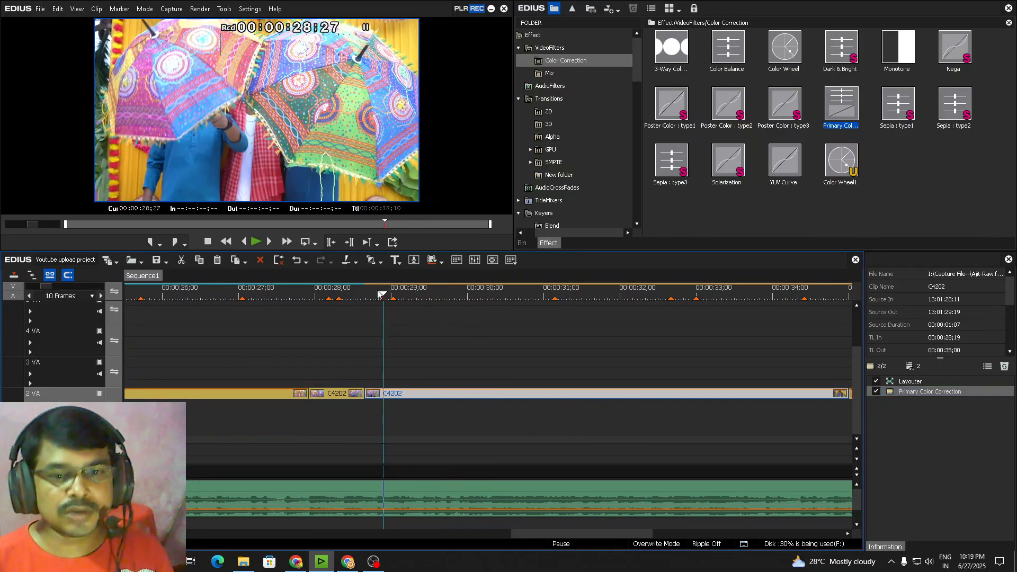
pyautogui.moveTo(375, 324); pyautogui.dragTo(449, 338)
pyautogui.scroll(-2, 650, 330)
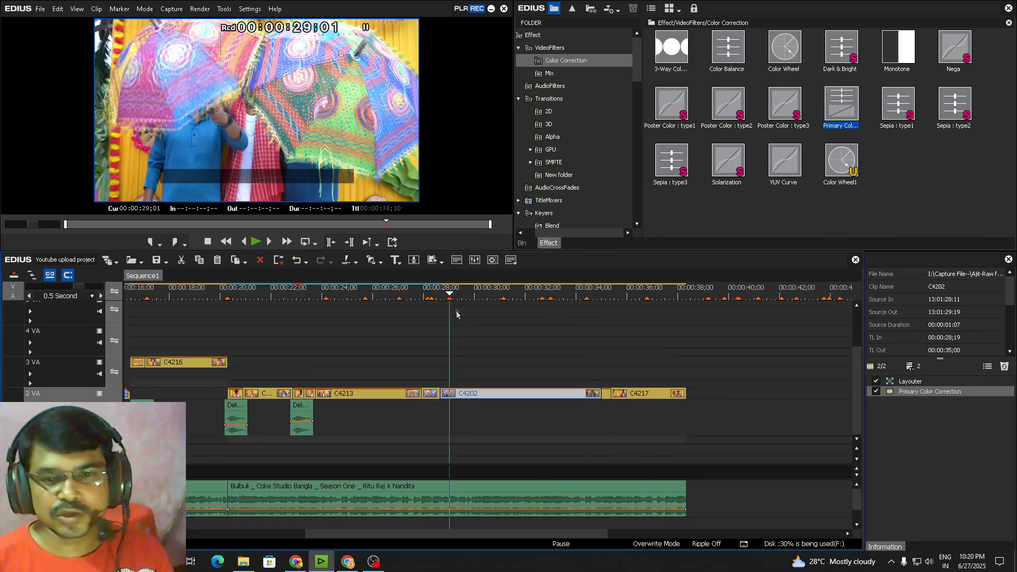
pyautogui.moveTo(451, 291); pyautogui.dragTo(476, 292)
pyautogui.click(375, 295)
pyautogui.press('space')
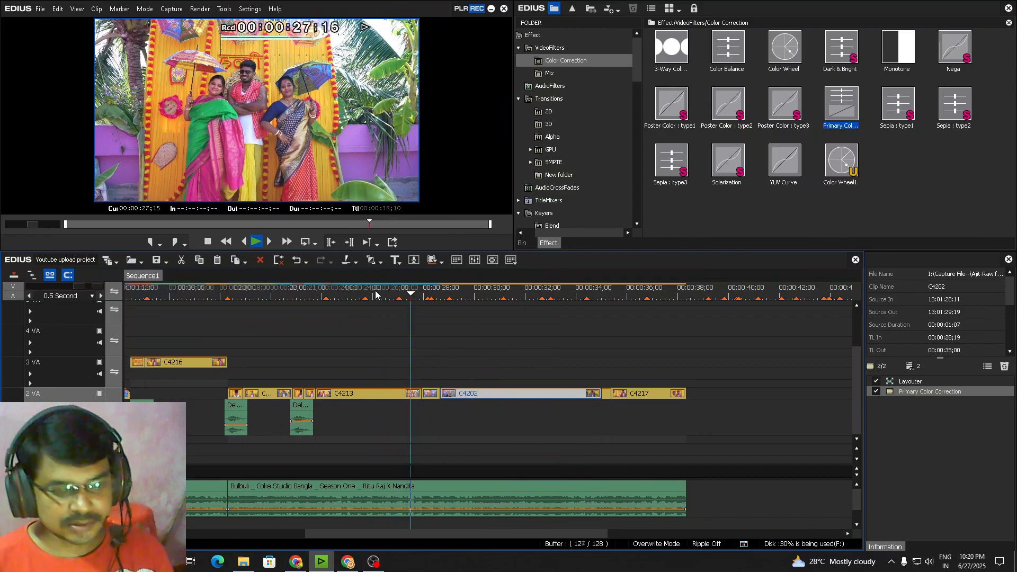
# Add Primary Color Correction to the short C4202 piece just before the long one
pyautogui.scroll(1, 376, 294)
pyautogui.hotkey('ctrl', '0')
pyautogui.scroll(2, 352, 404)
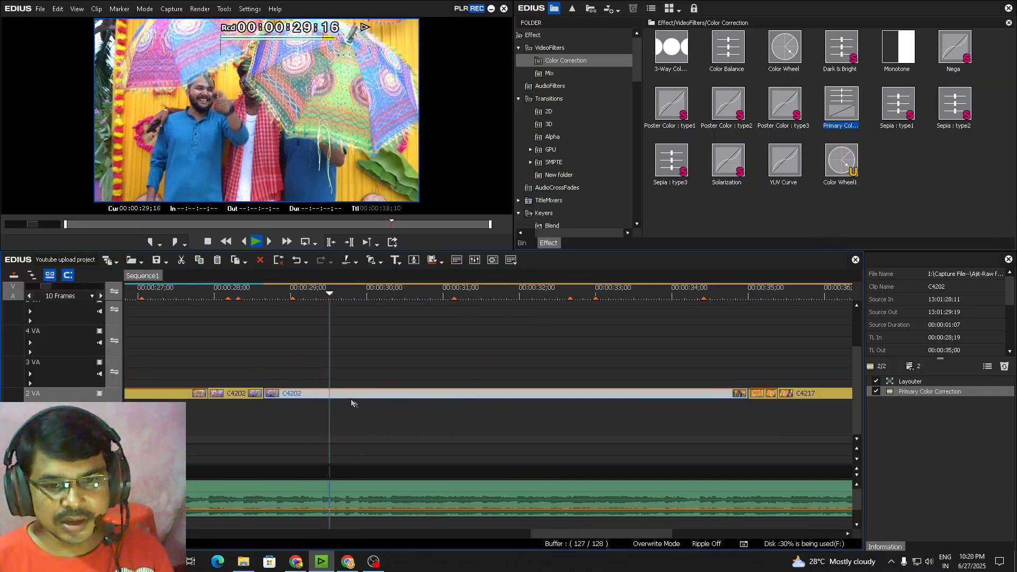
pyautogui.click(239, 395)
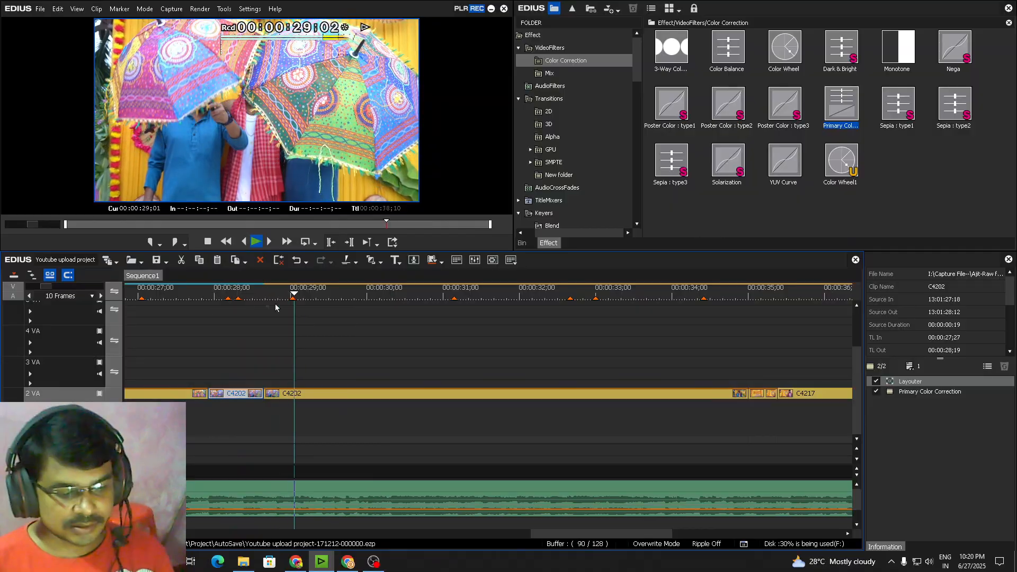
# Play the C4217 pieces through to the end of the sequence and set the Out point at 00:00:38;10
pyautogui.hotkey('ctrl', 'y')
pyautogui.scroll(3, 405, 388)
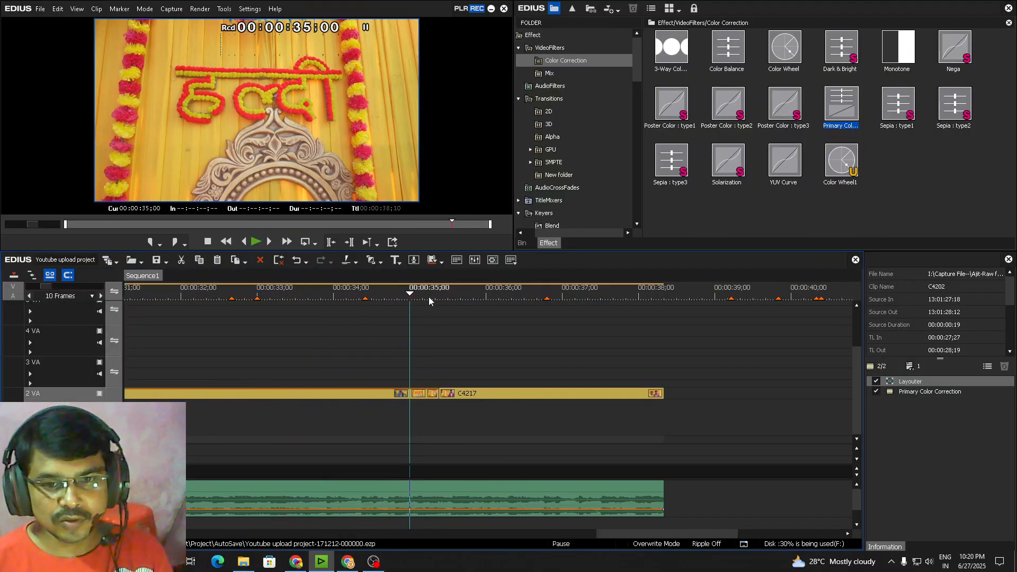
pyautogui.click(367, 374)
pyautogui.press('space')
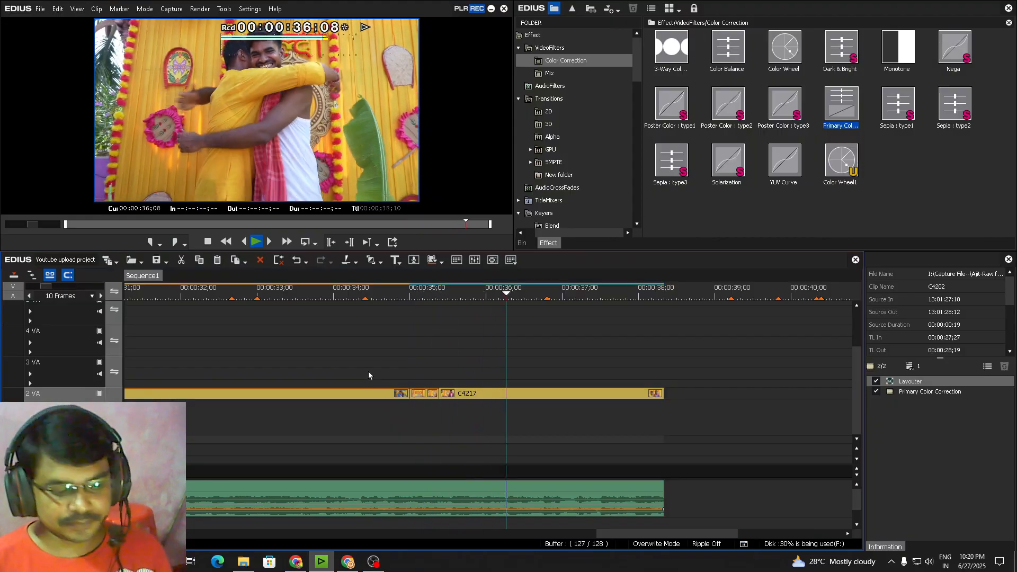
pyautogui.hotkey('ctrl', 'y')
pyautogui.scroll(2, 596, 354)
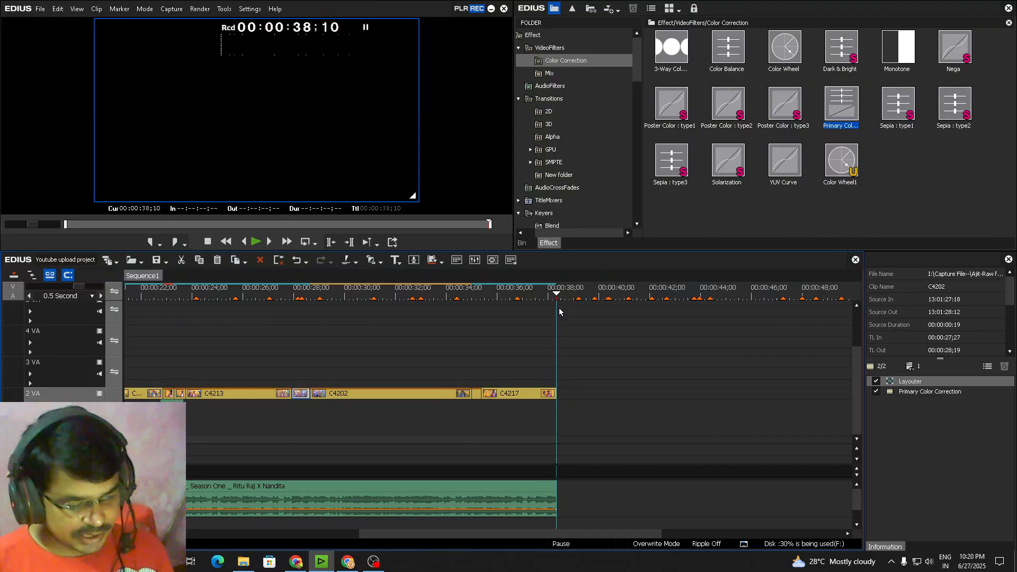
pyautogui.scroll(-1, 560, 312)
pyautogui.press('o')
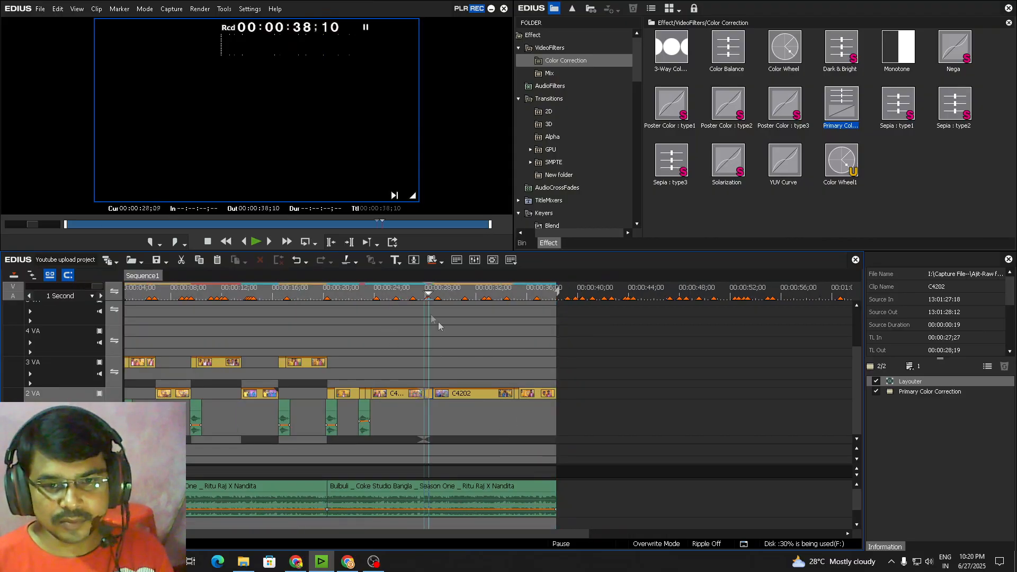
# Apply Primary Color Correction to the long C4217 piece at the end of track 2 VA with exposure about 5
pyautogui.moveTo(439, 326); pyautogui.dragTo(554, 377)
pyautogui.scroll(1, 560, 381)
pyautogui.scroll(1, 539, 397)
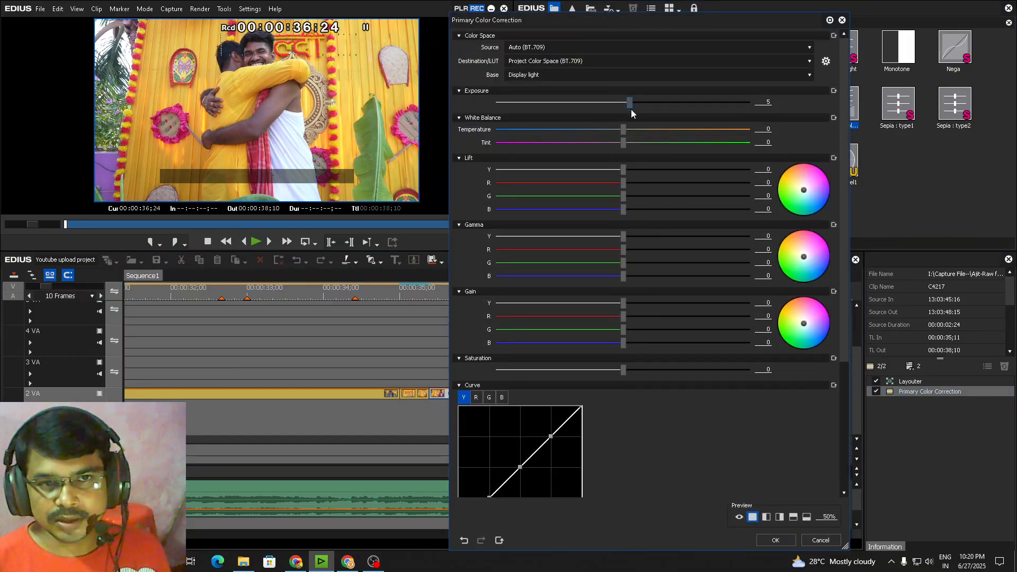
pyautogui.click(776, 539)
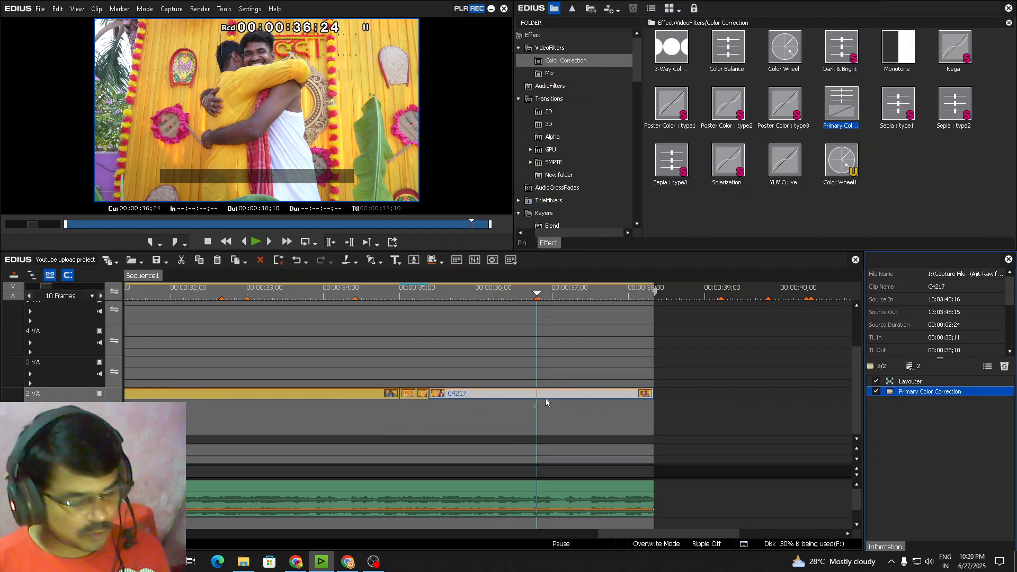
# Add Primary Color Correction to the short C4217 piece starting at 00:00:35;00
pyautogui.click(415, 291)
pyautogui.click(415, 397)
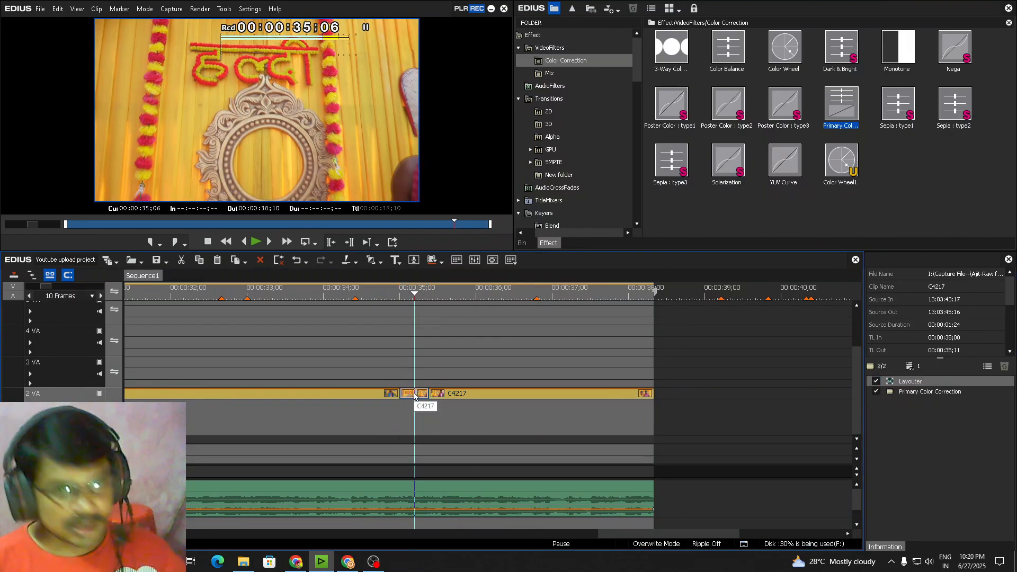
# Apply the saved Mask5 effect to the long C4213 piece on track 2 VA
pyautogui.hotkey('ctrl', '0')
pyautogui.click(329, 331)
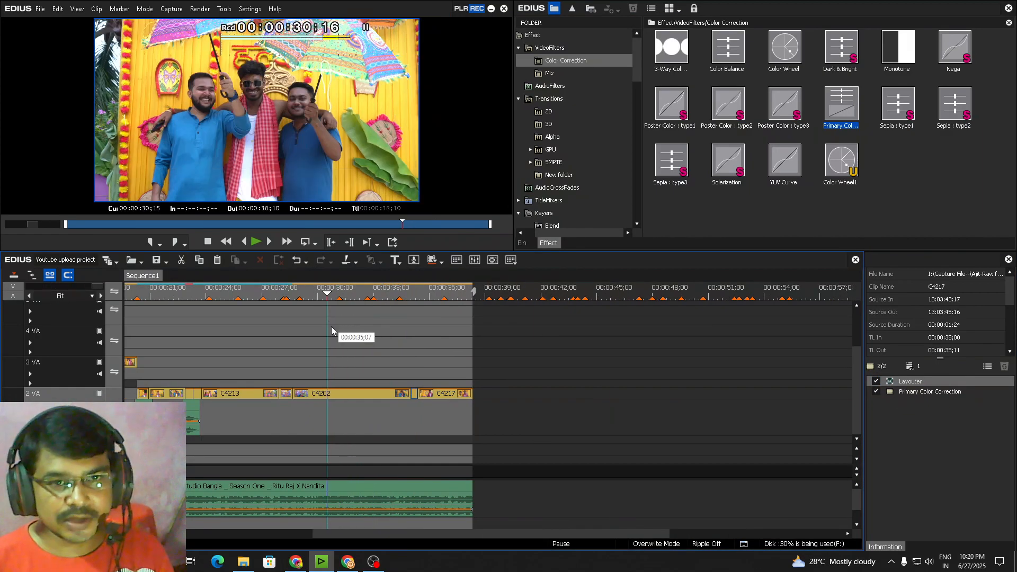
pyautogui.hotkey('ctrl', '-')
pyautogui.click(227, 317)
pyautogui.hotkey('ctrl', '0')
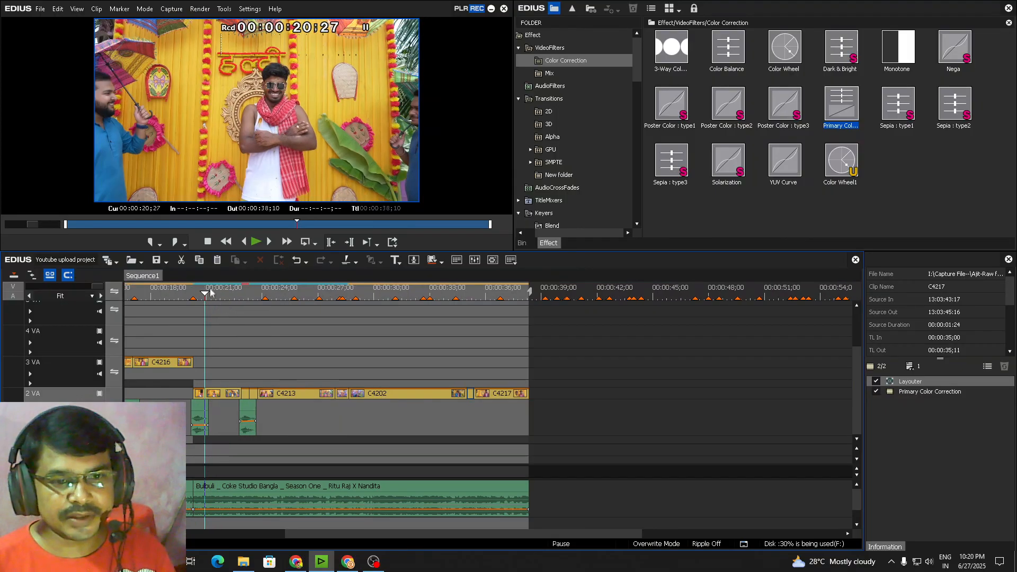
pyautogui.hotkey('ctrl', '+')
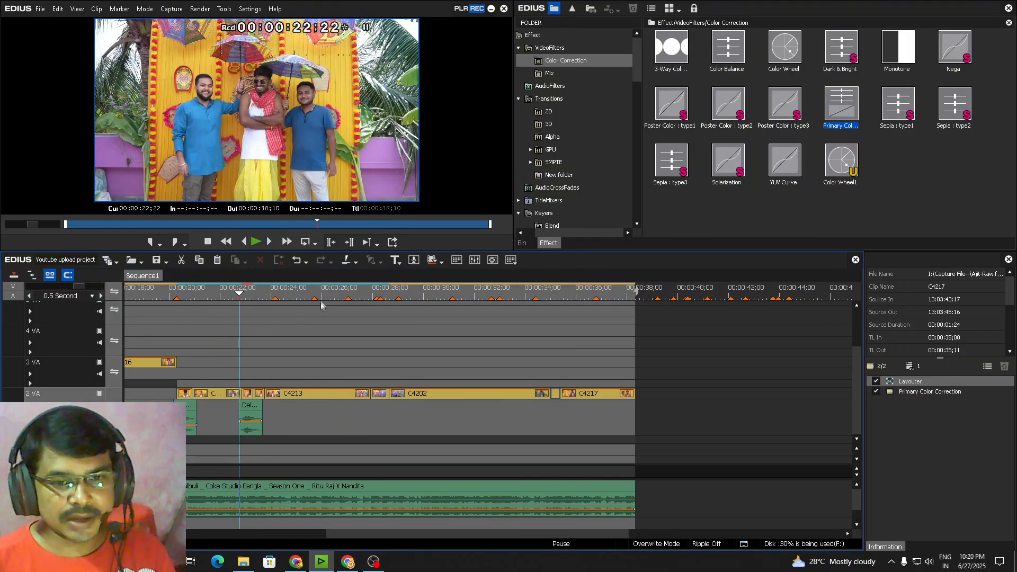
pyautogui.click(534, 36)
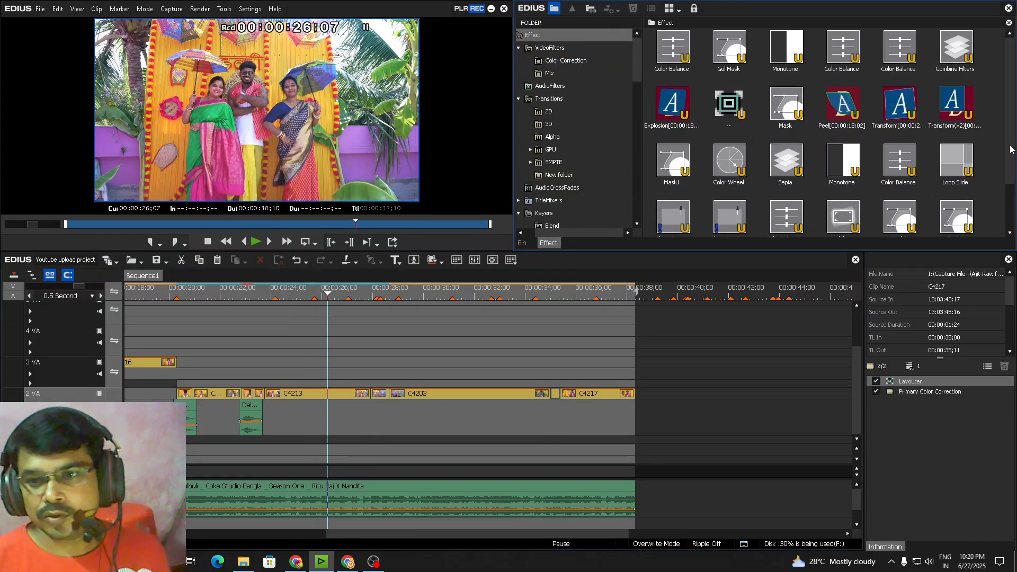
pyautogui.scroll(-1, 1011, 148)
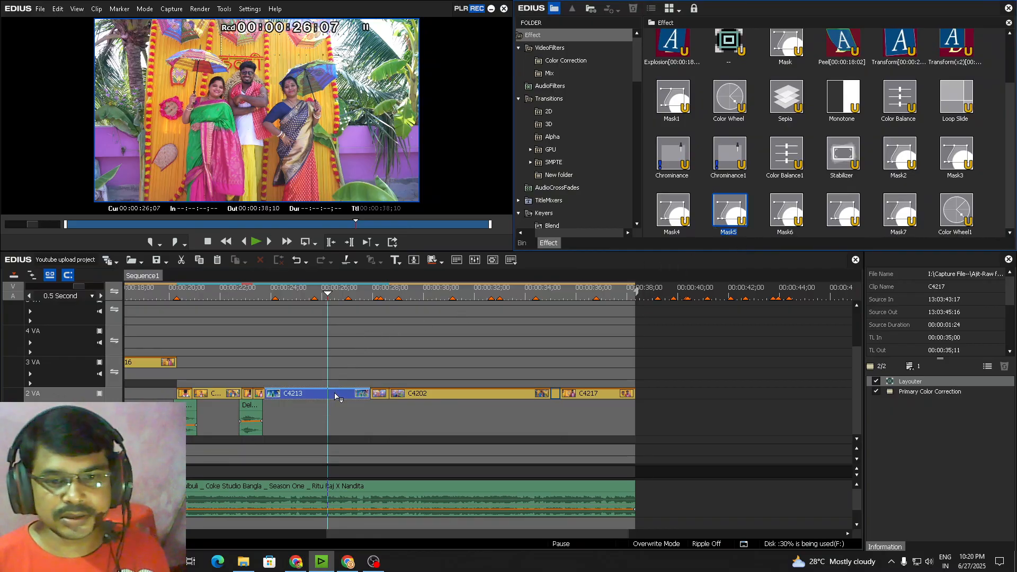
pyautogui.moveTo(335, 395); pyautogui.dragTo(337, 395)
# Play the masked C4213 piece from the short cuts before it, in full screen as well, to check the look
pyautogui.click(253, 313)
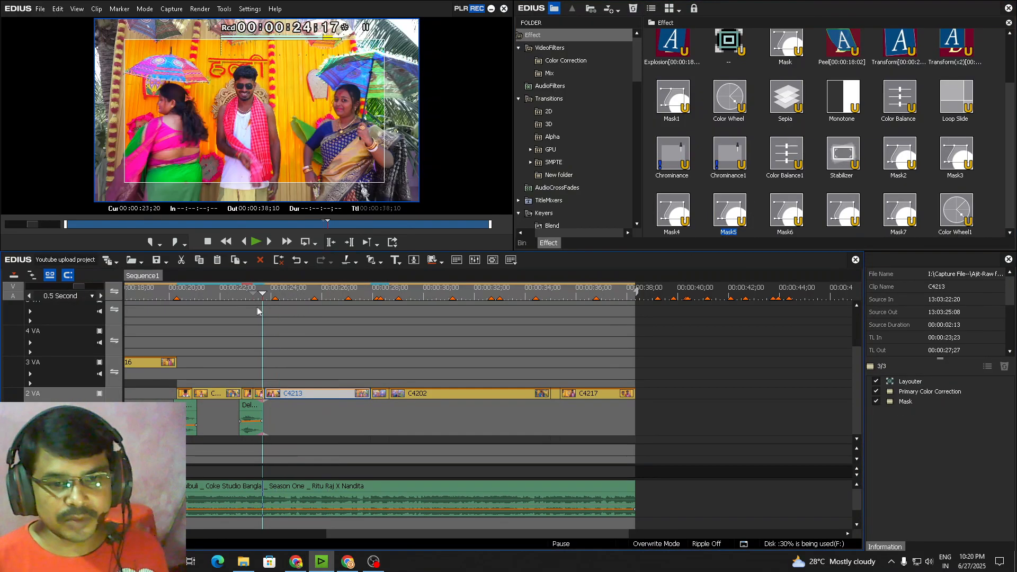
pyautogui.scroll(2, 256, 310)
pyautogui.click(212, 293)
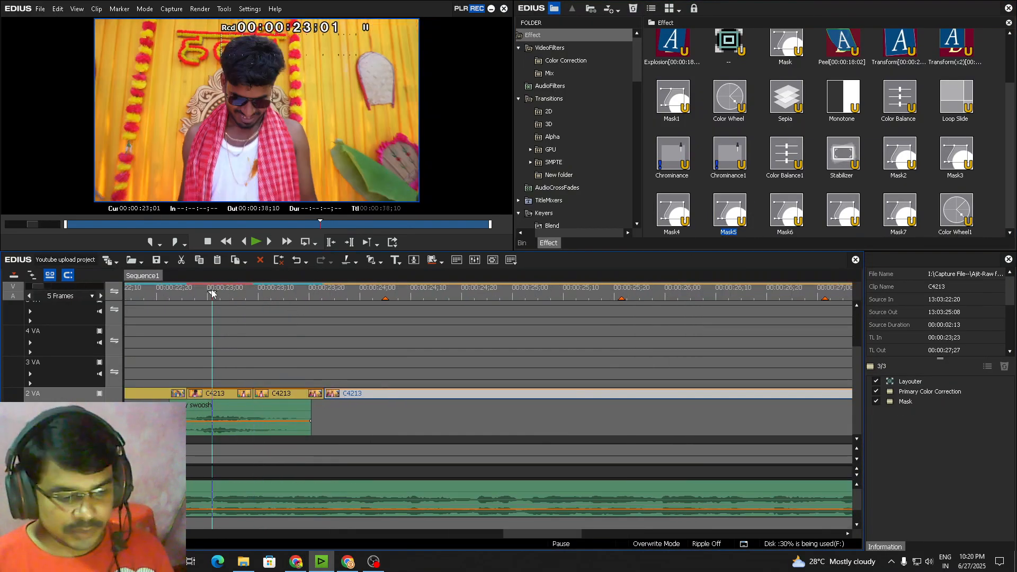
pyautogui.scroll(-1, 212, 293)
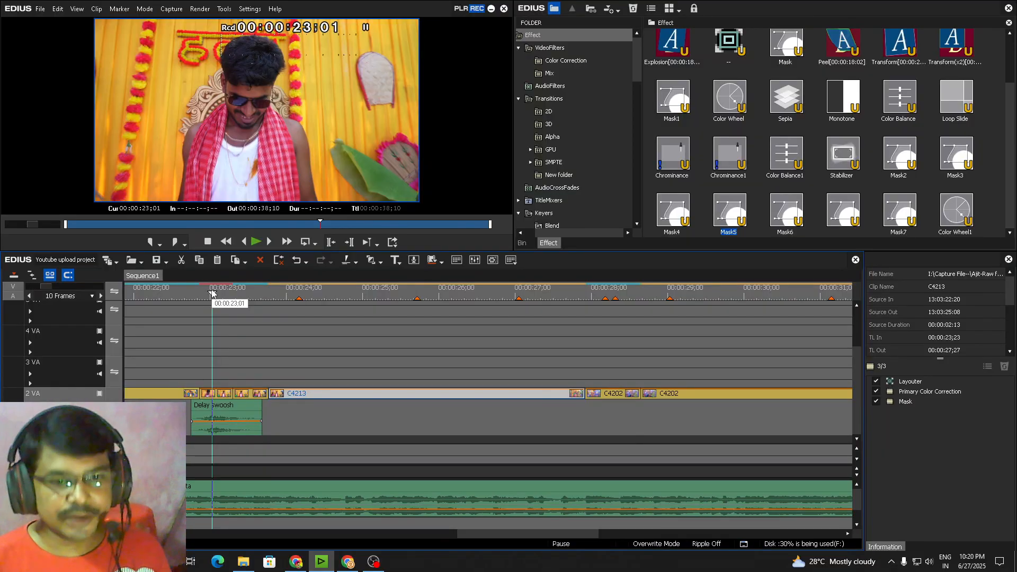
pyautogui.press('space')
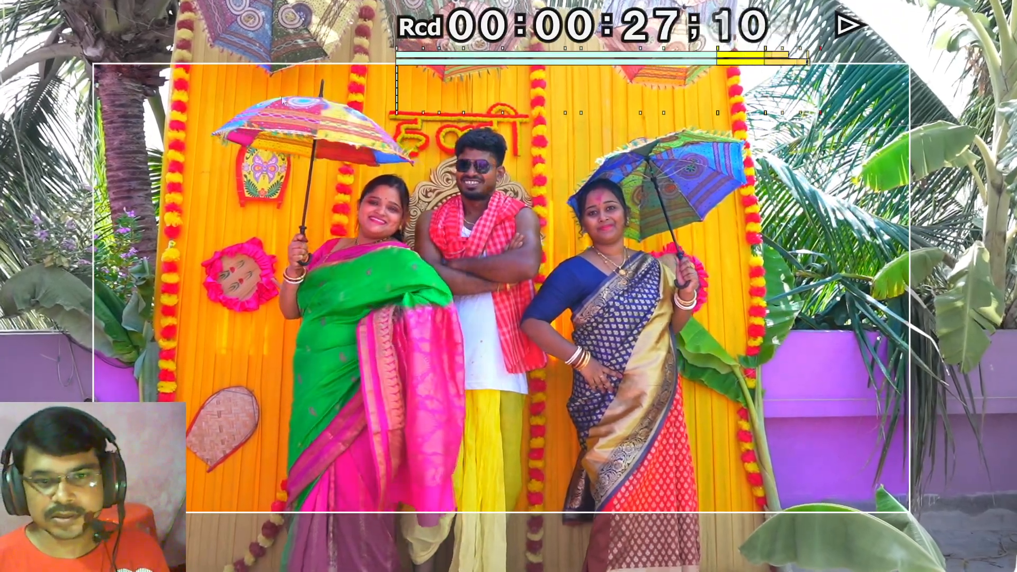
pyautogui.press('Escape')
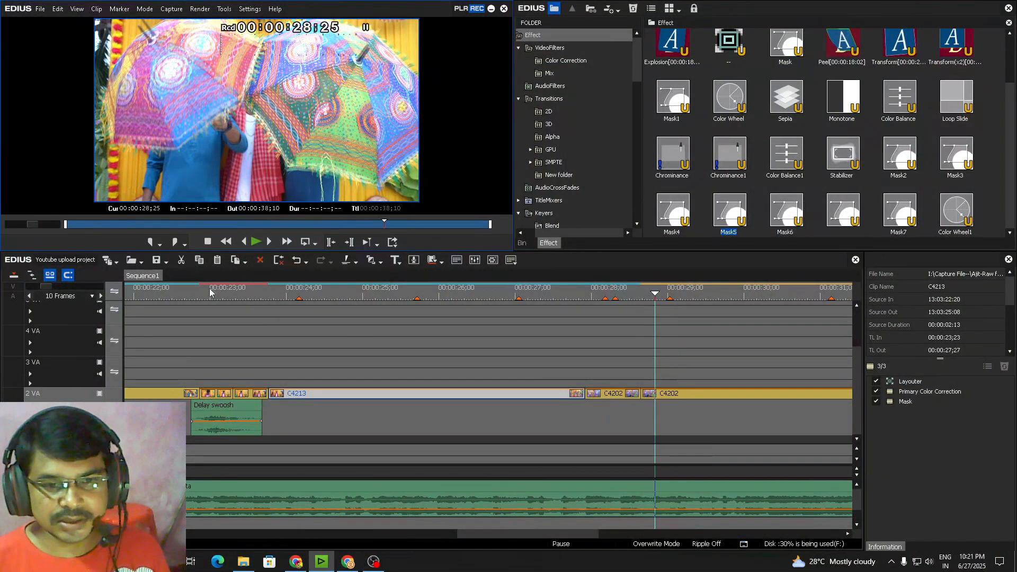
pyautogui.click(176, 292)
pyautogui.press('space')
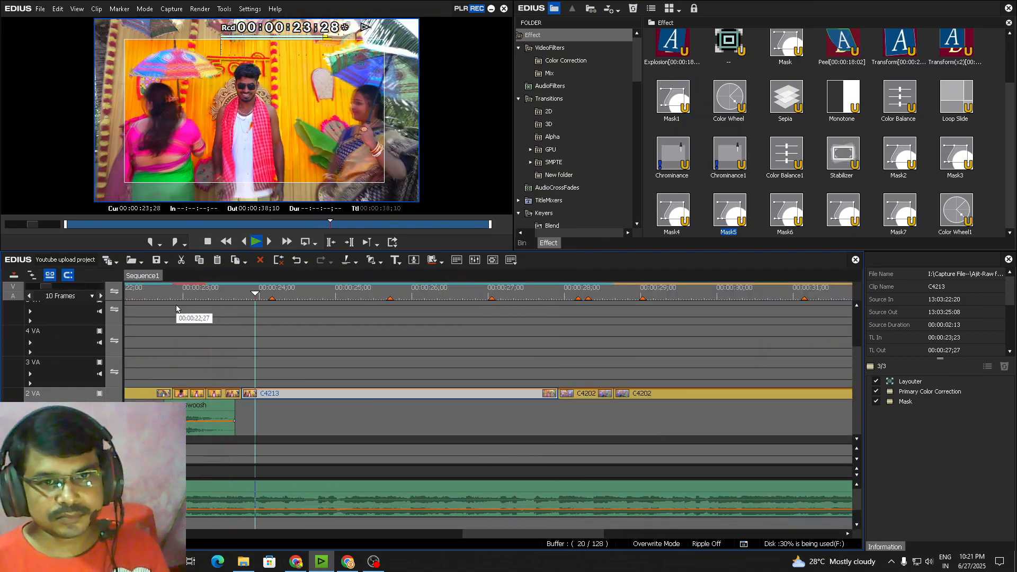
# Apply the saved Mask5 effect to the long C4202 clip on track 2 VA
pyautogui.scroll(-2, 294, 313)
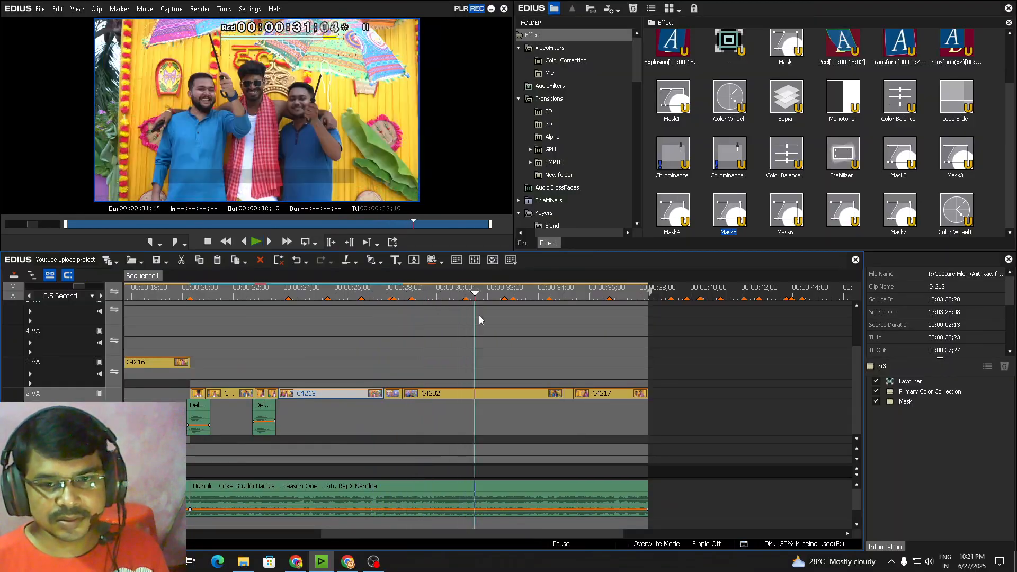
pyautogui.moveTo(728, 234); pyautogui.dragTo(494, 381)
pyautogui.hotkey('ctrl', 'space')
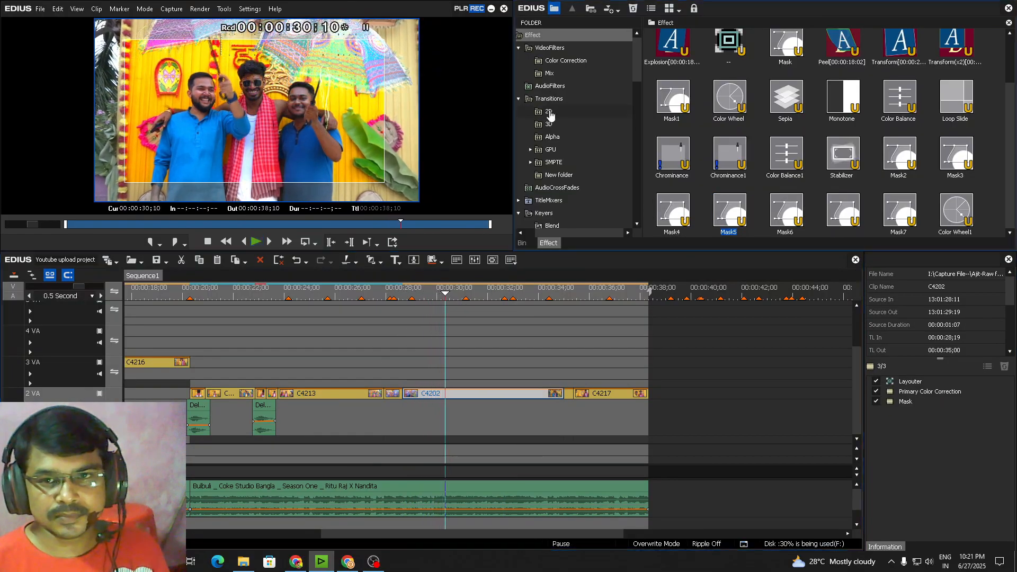
# Add a one-second Dissolve at the start of the long C4202 clip and play across it
pyautogui.click(549, 112)
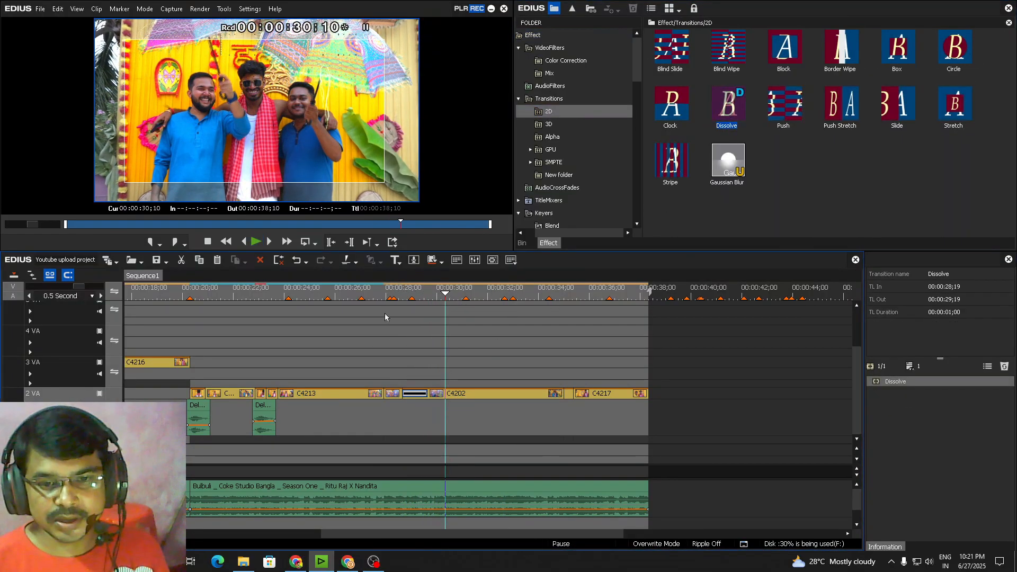
pyautogui.click(385, 317)
pyautogui.press('space')
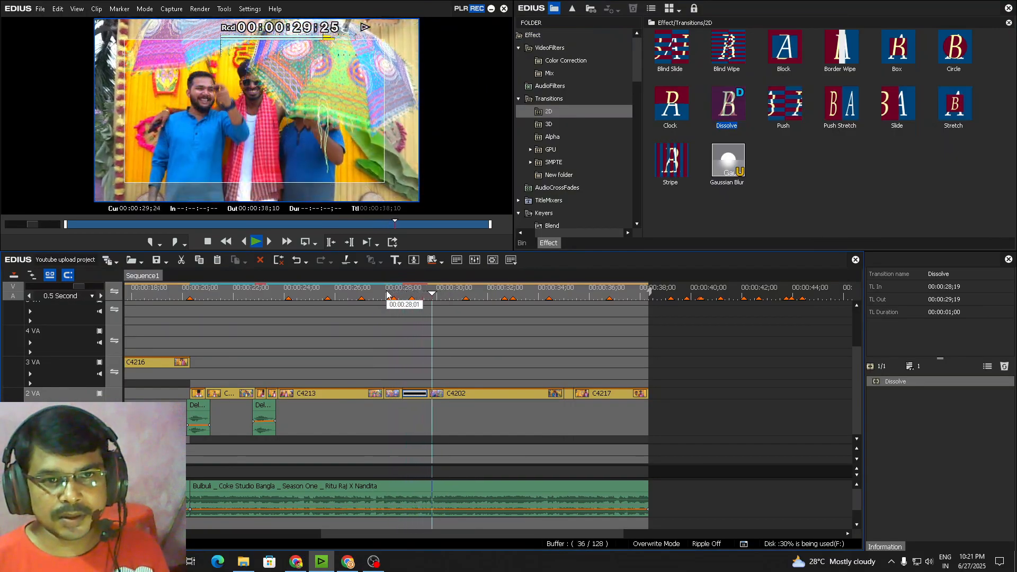
# Add a one-second Dissolve at the start of the long C4213 piece and play on through C4202, partly in full screen
pyautogui.click(262, 288)
pyautogui.press('space')
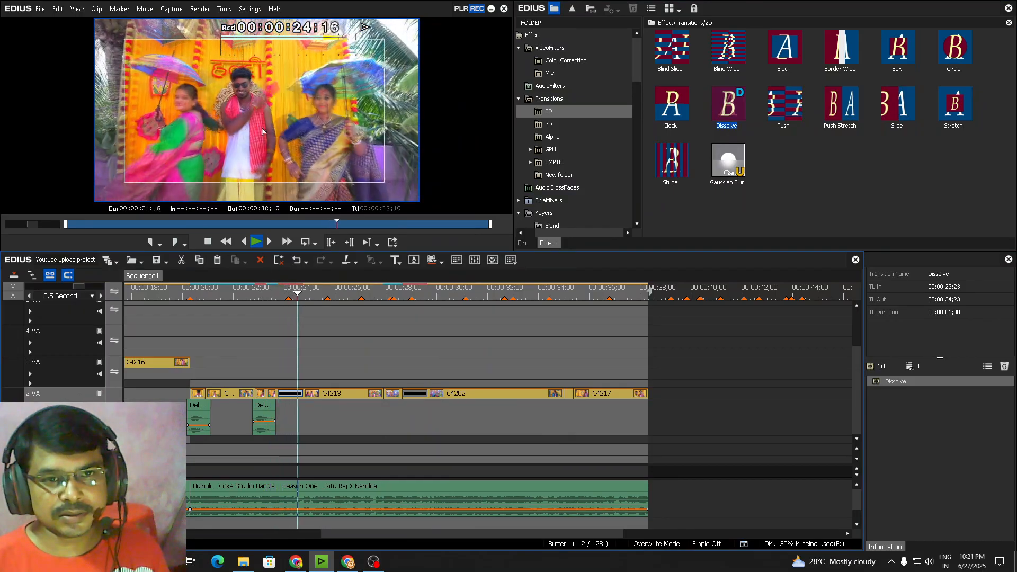
pyautogui.click(404, 345)
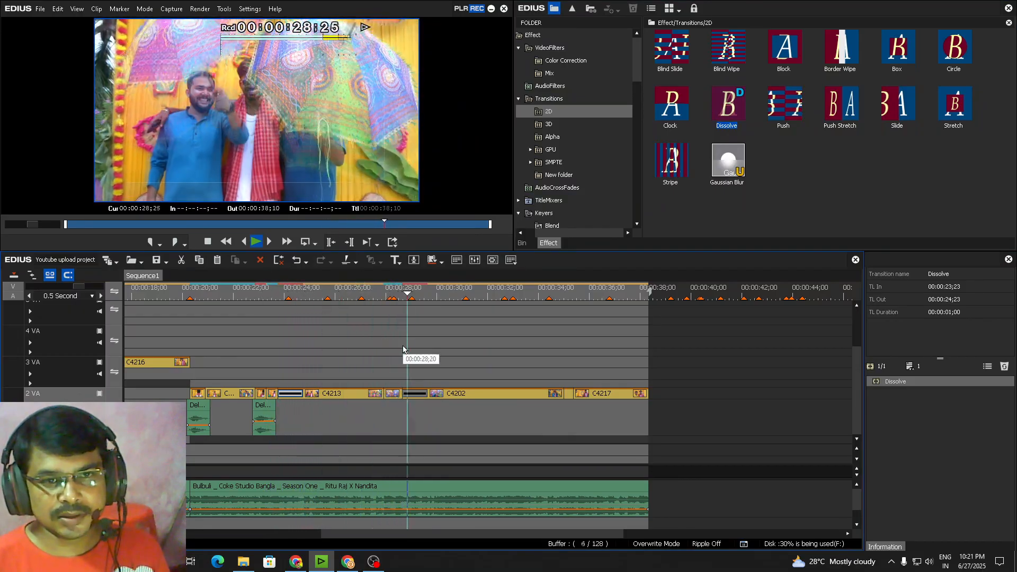
pyautogui.doubleClick(305, 150)
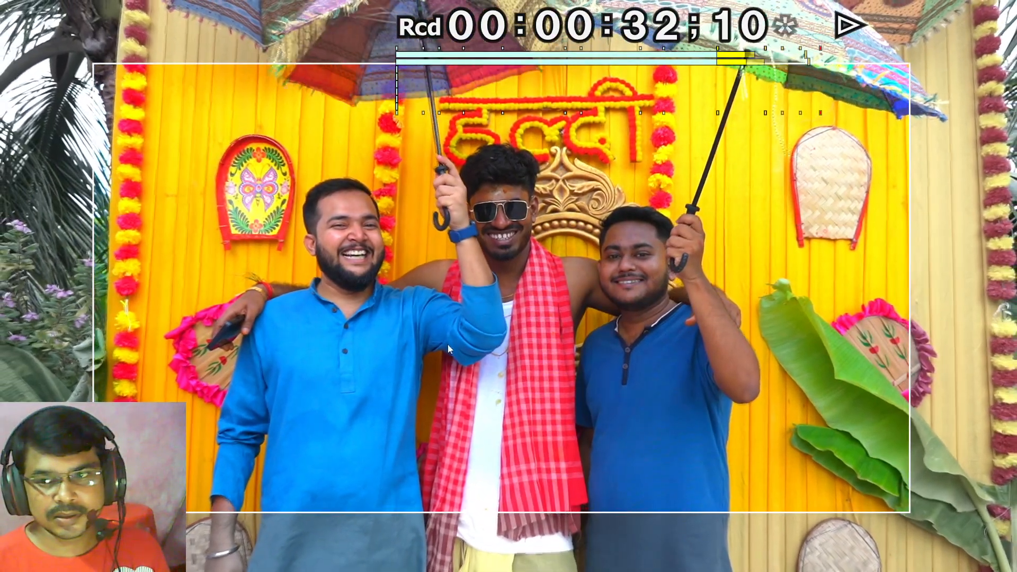
pyautogui.doubleClick(447, 344)
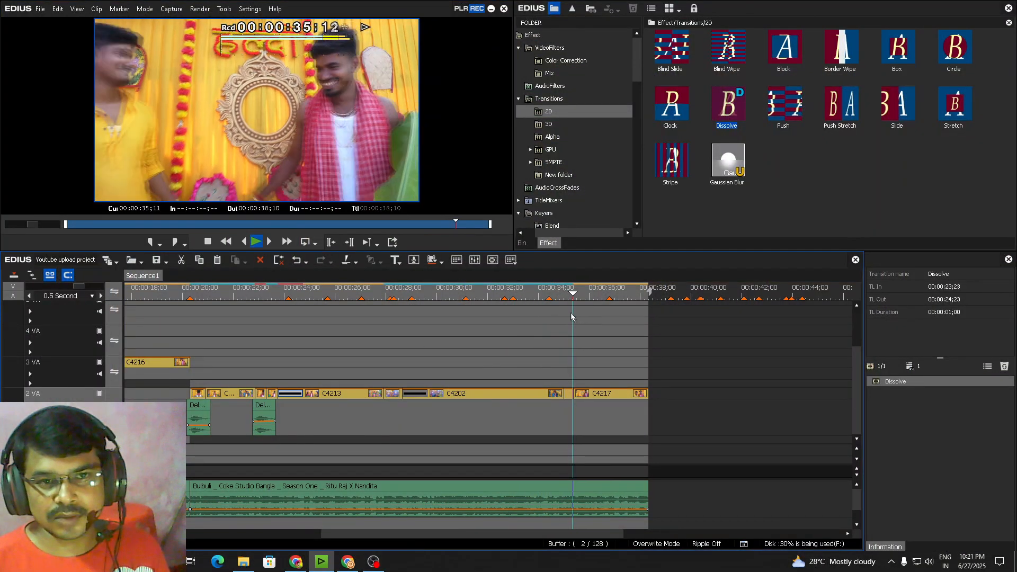
# Copy the Mask effect from the long C4202 clip to the long C4217 piece and add a 27-frame Dissolve at its start
pyautogui.press('space')
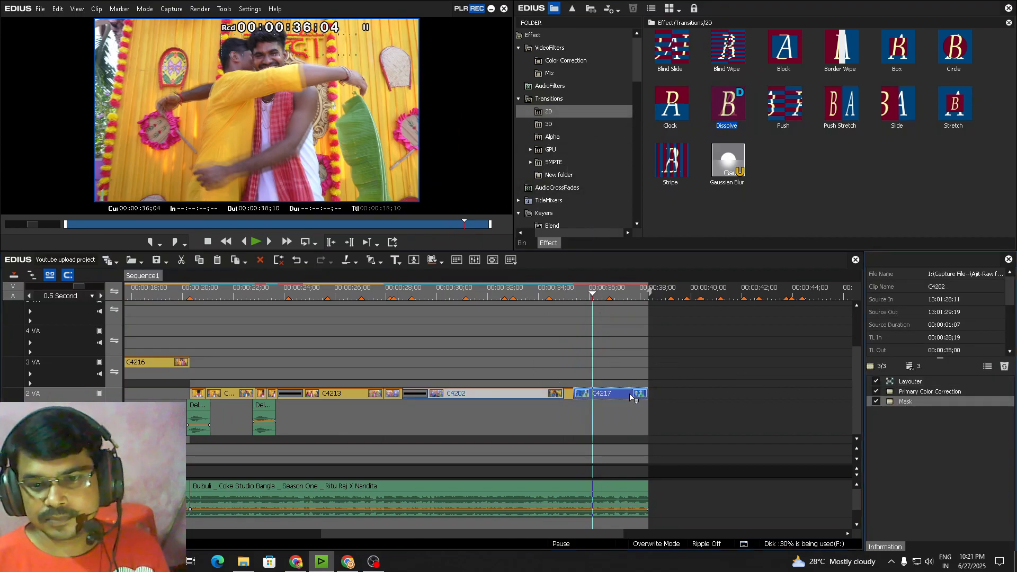
pyautogui.click(630, 397)
pyautogui.moveTo(604, 365); pyautogui.dragTo(581, 393)
pyautogui.click(547, 295)
pyautogui.press('space')
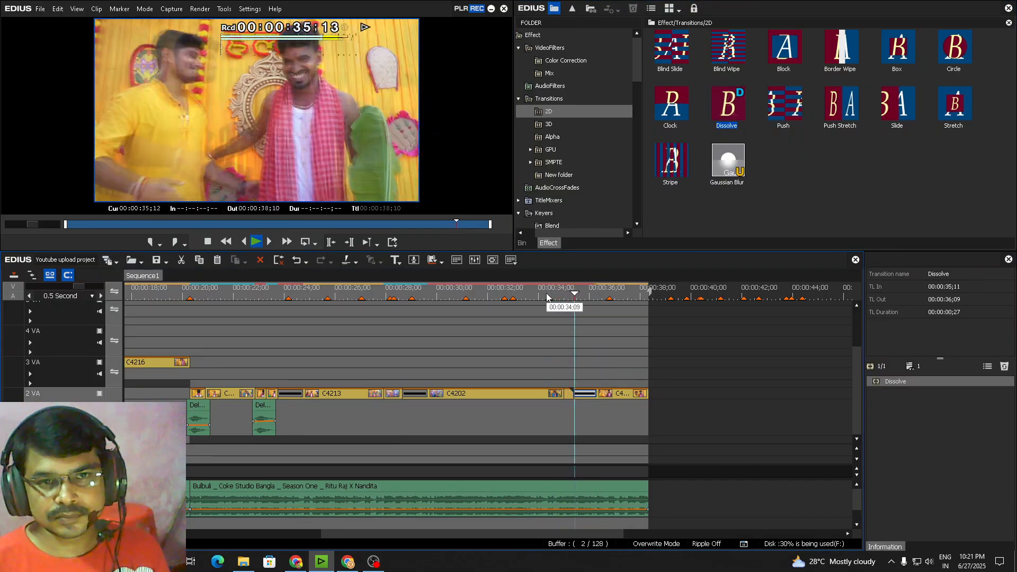
# Compare the cut into the long C4217 piece with and without its Dissolve, and undo the Dissolve
pyautogui.click(610, 355)
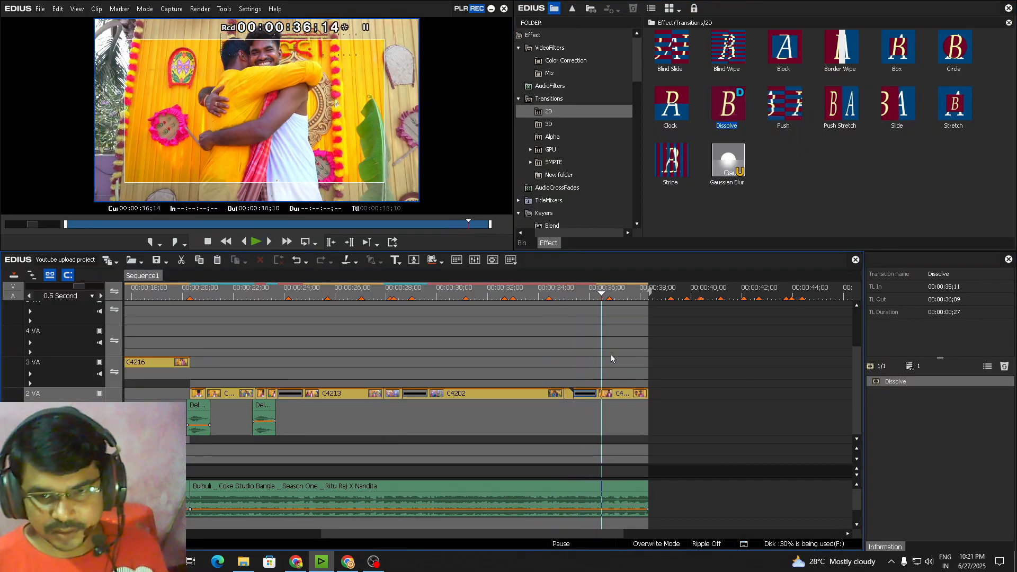
pyautogui.hotkey('ctrl', 'z')
pyautogui.hotkey('ctrl', 'z')
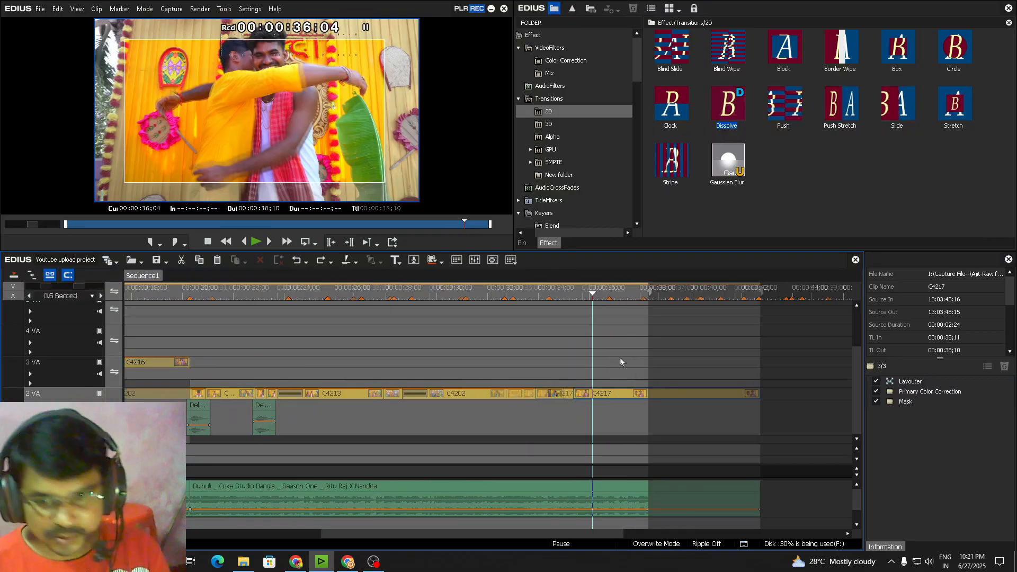
pyautogui.scroll(3, 621, 362)
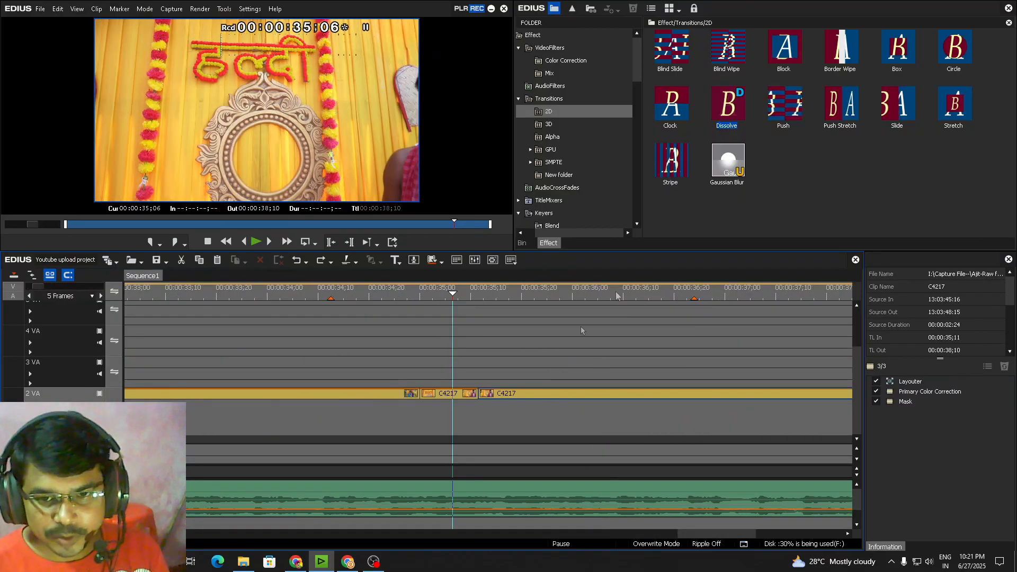
pyautogui.hotkey('ctrl', 'y')
pyautogui.hotkey('ctrl', 'y')
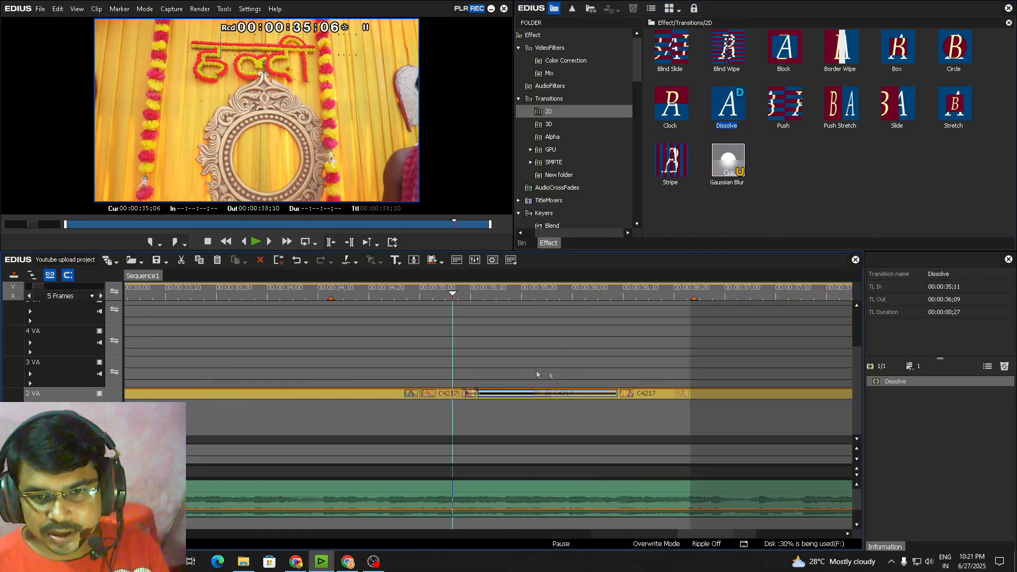
pyautogui.press('space')
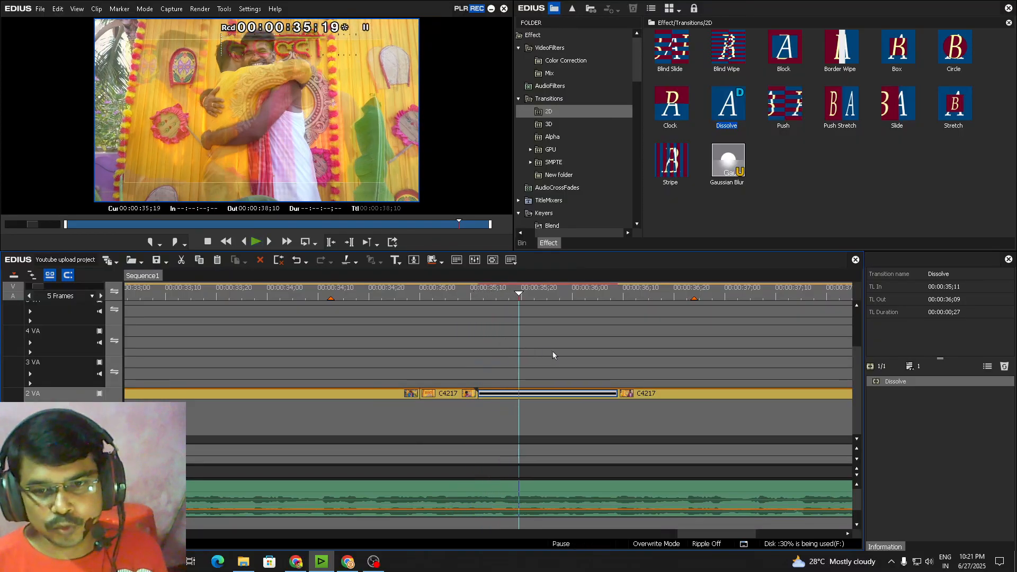
pyautogui.hotkey('ctrl', 'z')
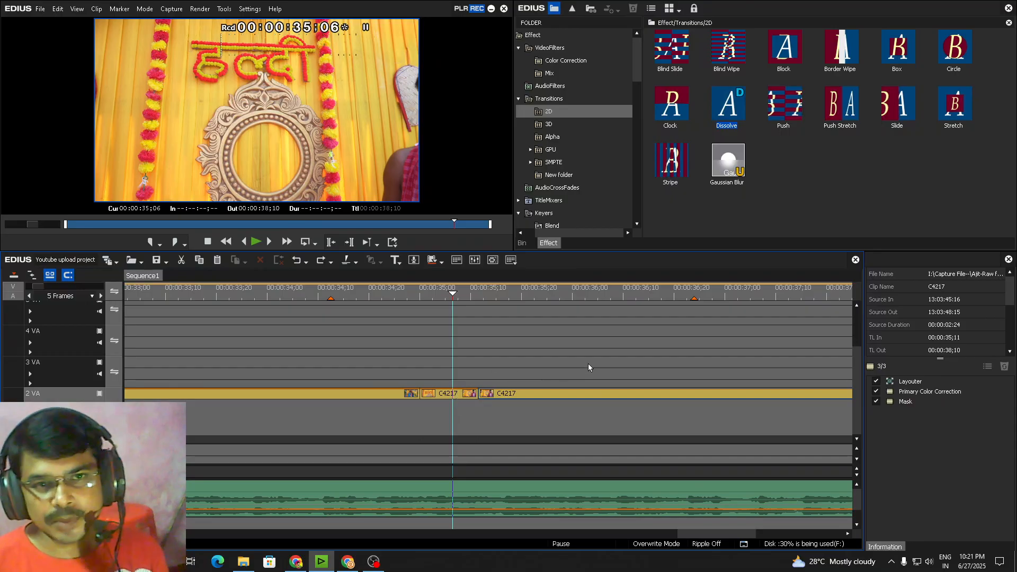
# Play from the end of C4202 across the plain cut into the long C4217 piece to check the mask
pyautogui.click(445, 295)
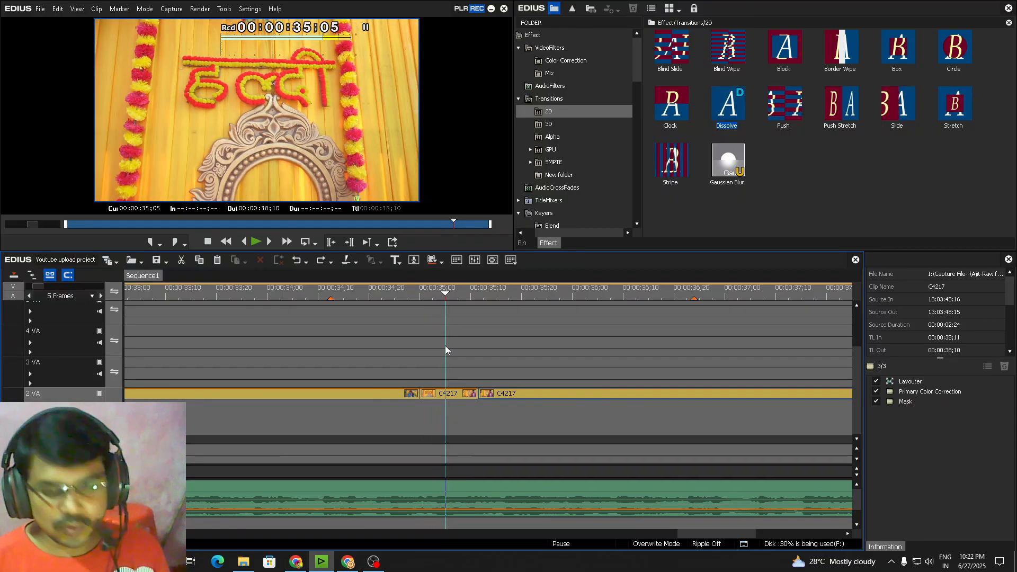
pyautogui.press('space')
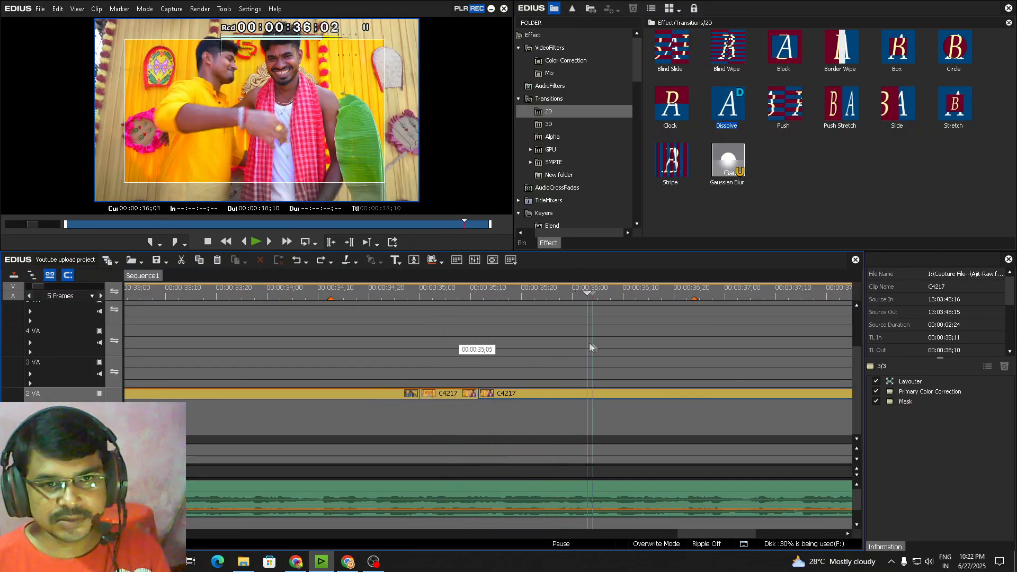
pyautogui.press('space')
pyautogui.scroll(-1, 536, 326)
pyautogui.press('space')
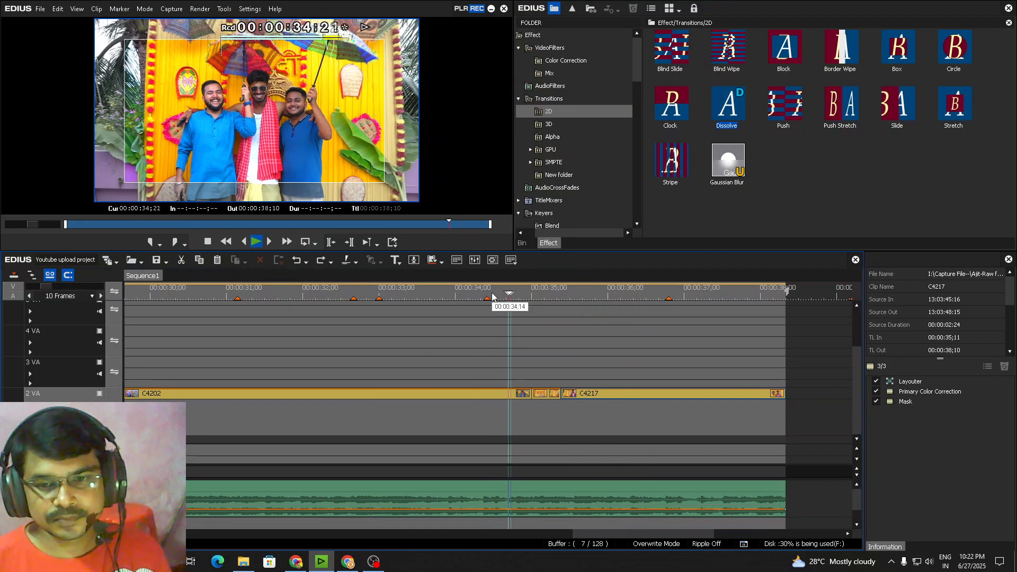
pyautogui.scroll(-5, 700, 363)
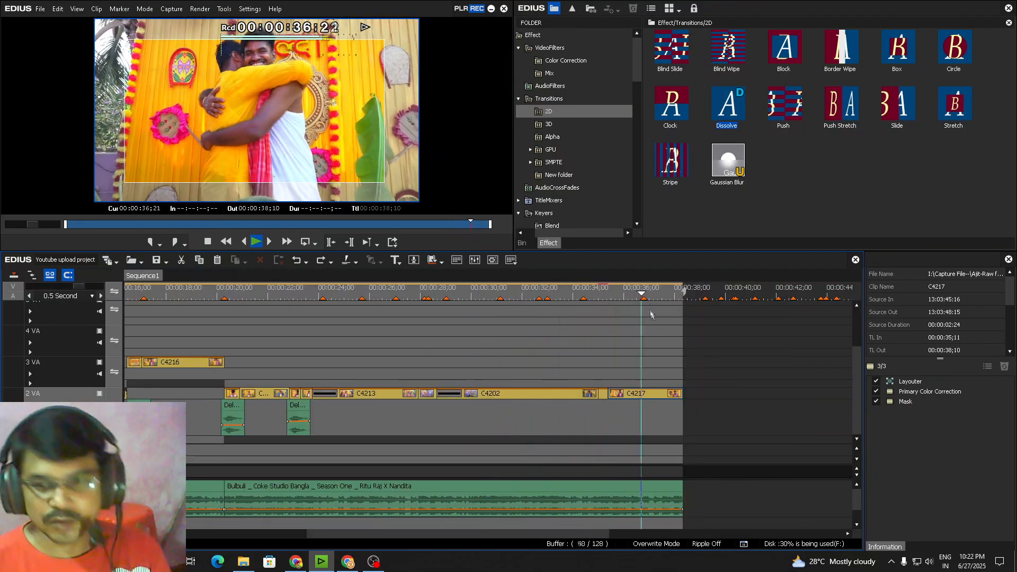
# Play the sequence from its beginning in full screen to review the edit up to the C4213 clips
pyautogui.press('Home')
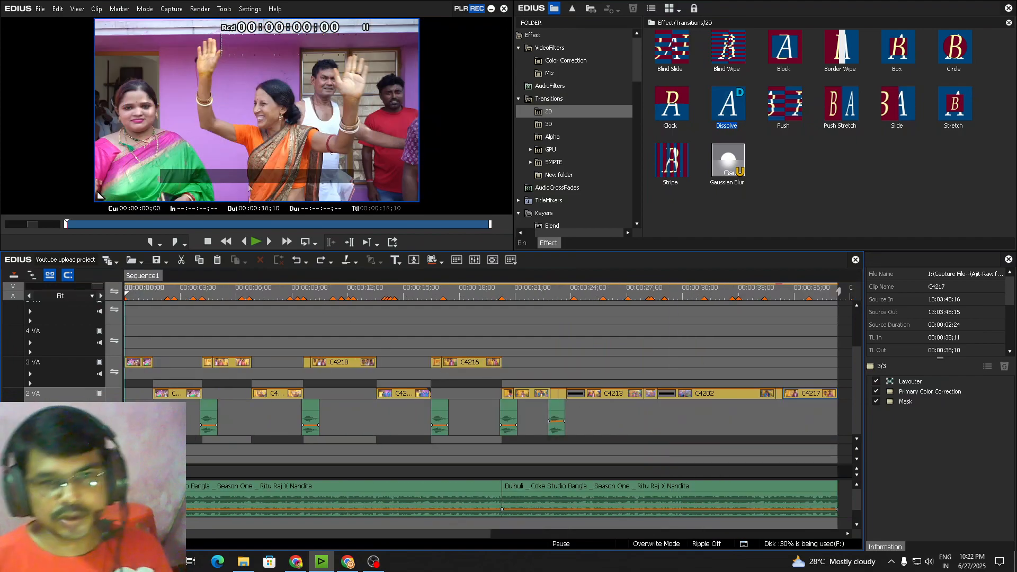
pyautogui.hotkey('ctrl', 'F11')
pyautogui.press('space')
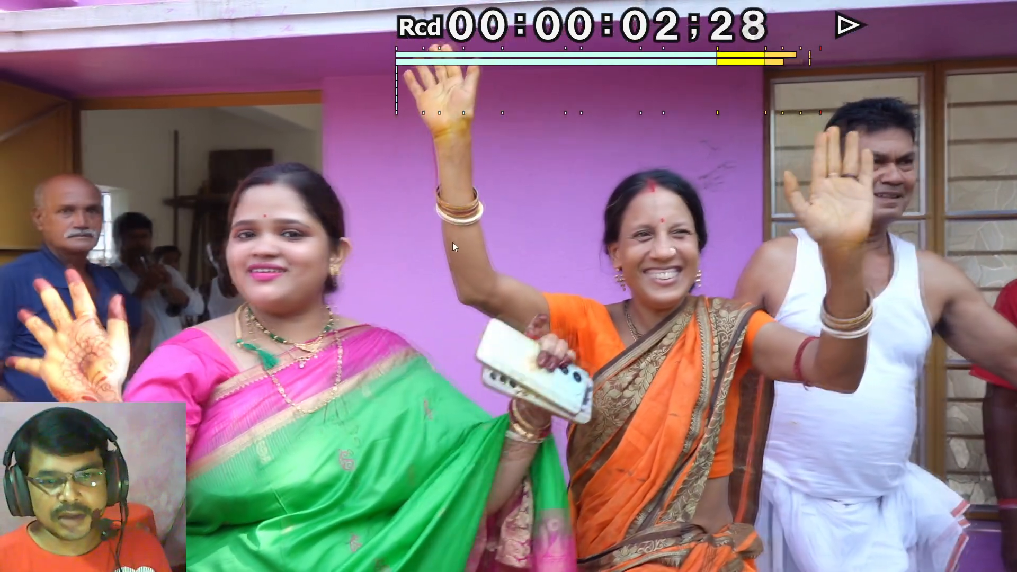
pyautogui.hotkey('ctrl', 'F11')
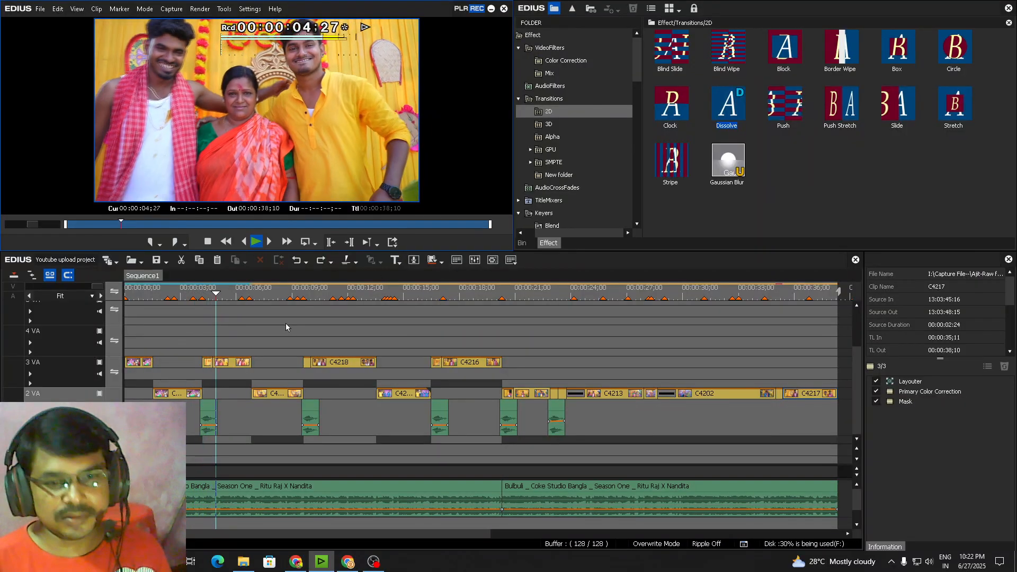
pyautogui.click(374, 563)
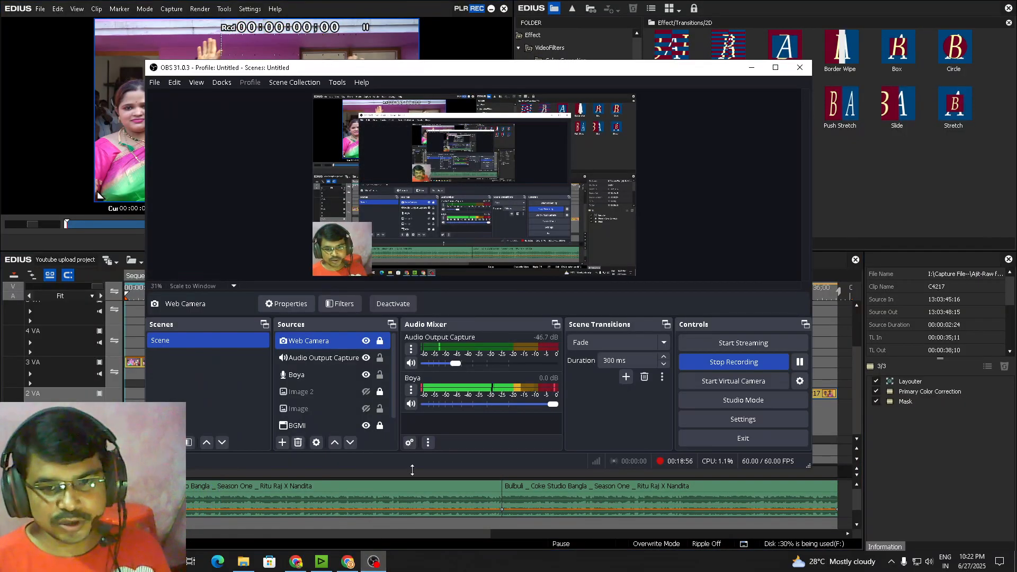
pyautogui.click(845, 239)
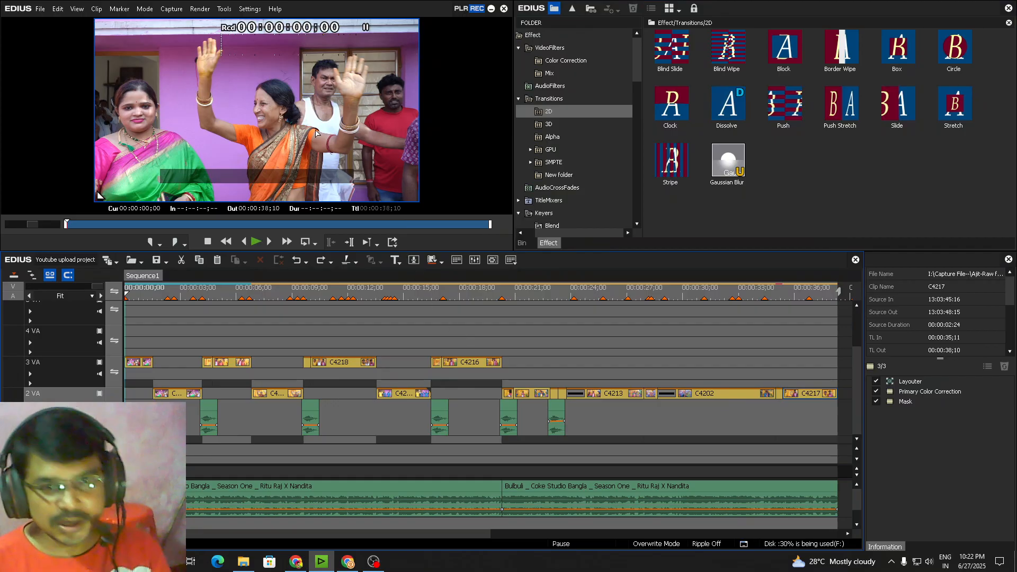
pyautogui.hotkey('ctrl', 'F11')
pyautogui.press('space')
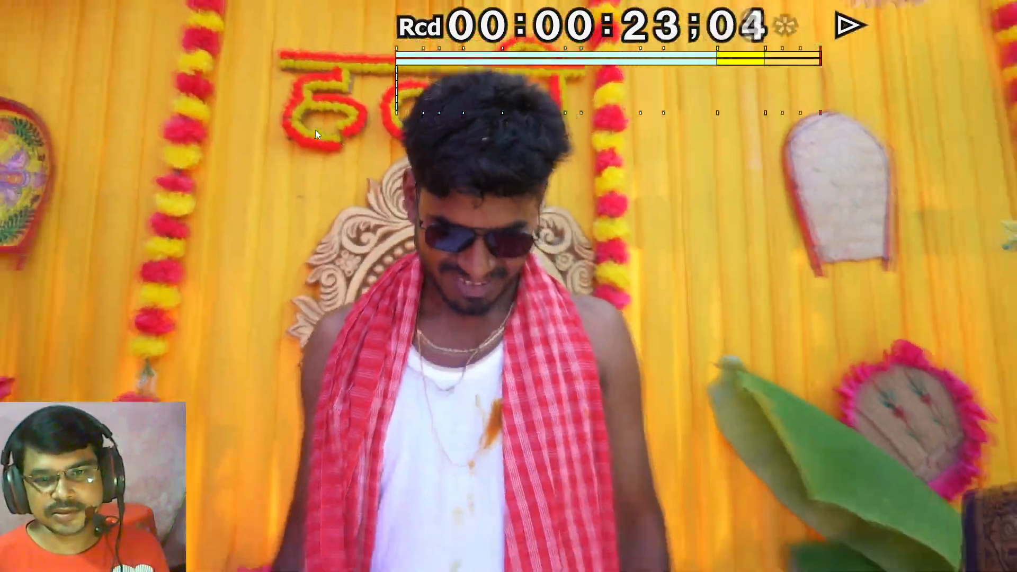
pyautogui.press('Escape')
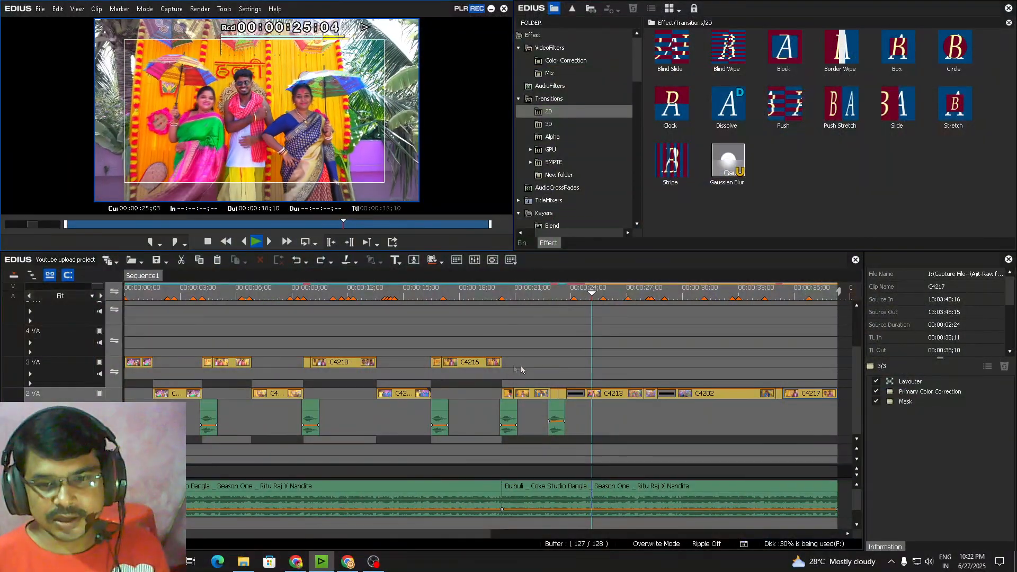
# Copy the Mask effect from the long C4213 clip to the long C4203 piece on track 2 VA
pyautogui.click(525, 293)
pyautogui.scroll(4, 526, 320)
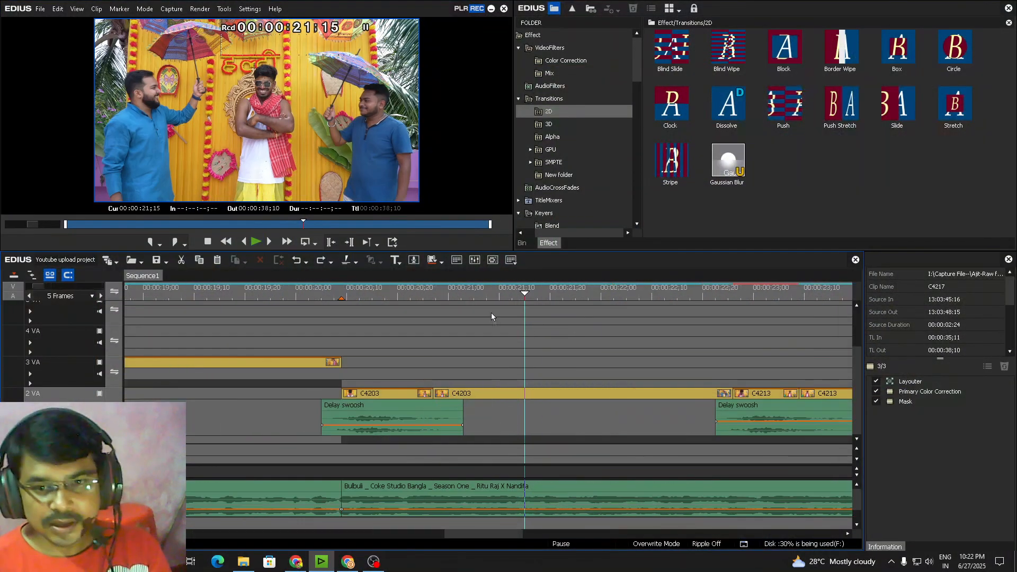
pyautogui.click(464, 294)
pyautogui.scroll(-2, 481, 317)
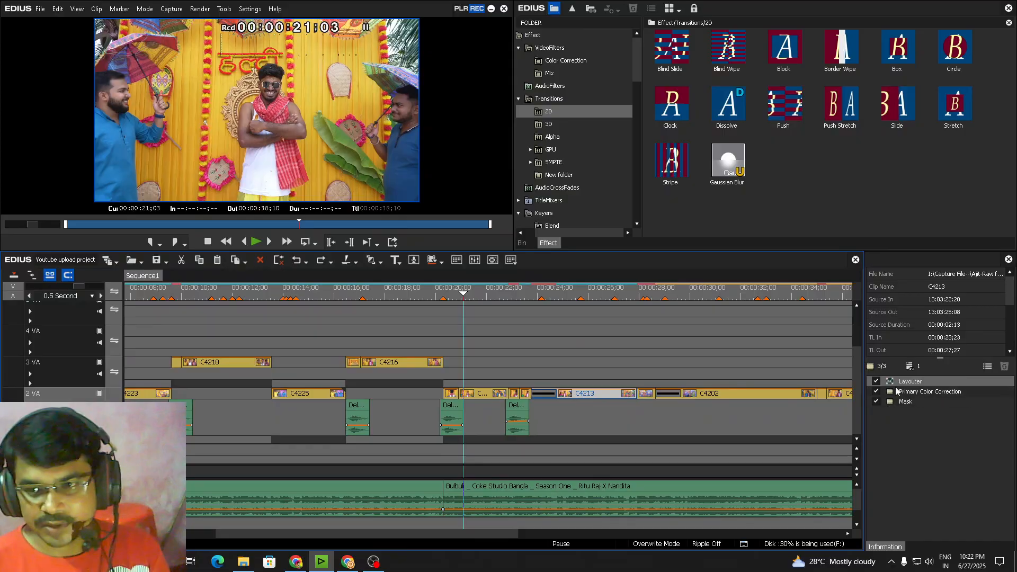
pyautogui.click(481, 395)
pyautogui.scroll(2, 480, 394)
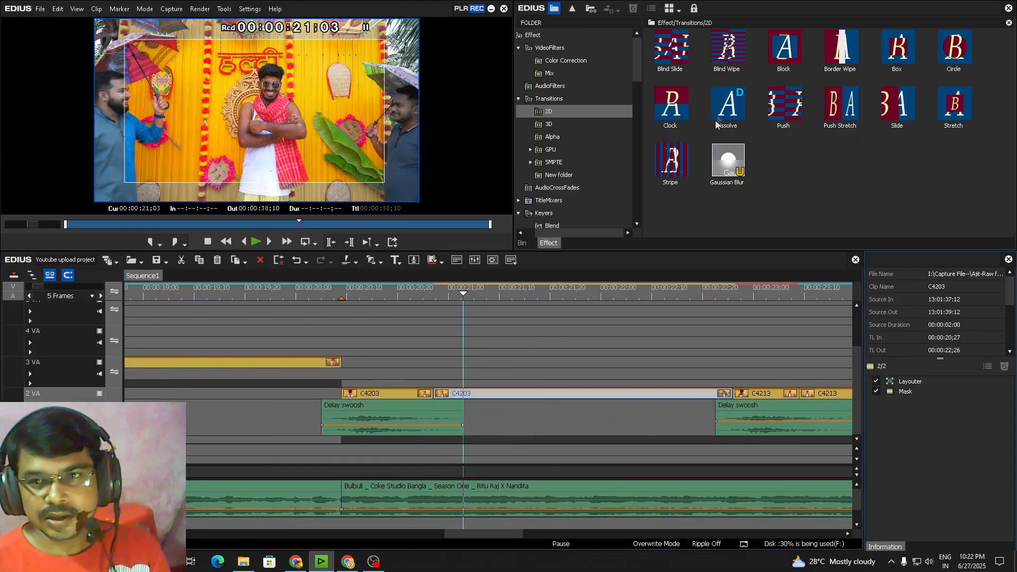
# Try a 28-frame Dissolve at the start of the long C4203 piece and play across it
pyautogui.moveTo(470, 378); pyautogui.dragTo(450, 393)
pyautogui.press('space')
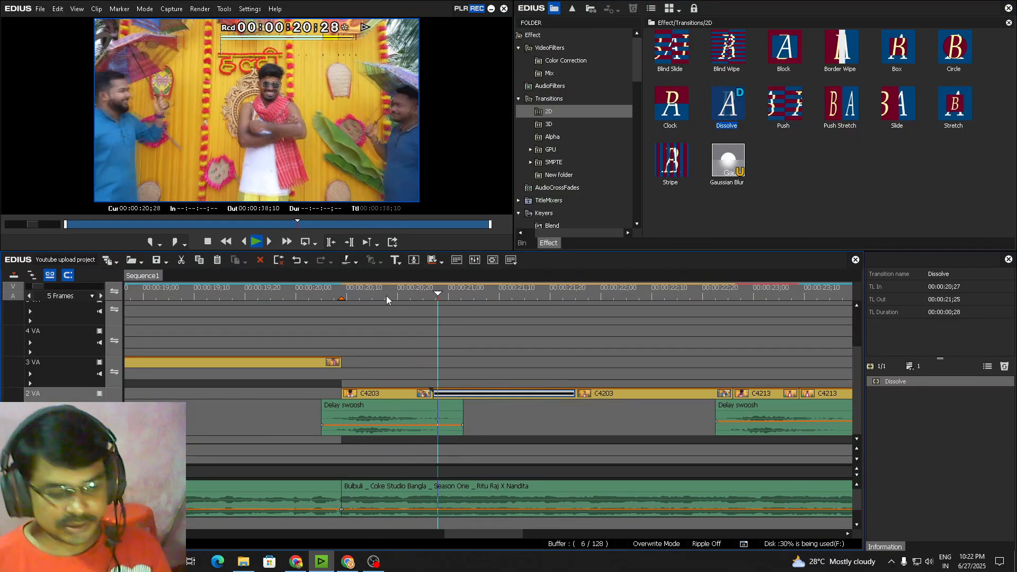
pyautogui.hotkey('ctrl', '0')
pyautogui.scroll(4, 333, 398)
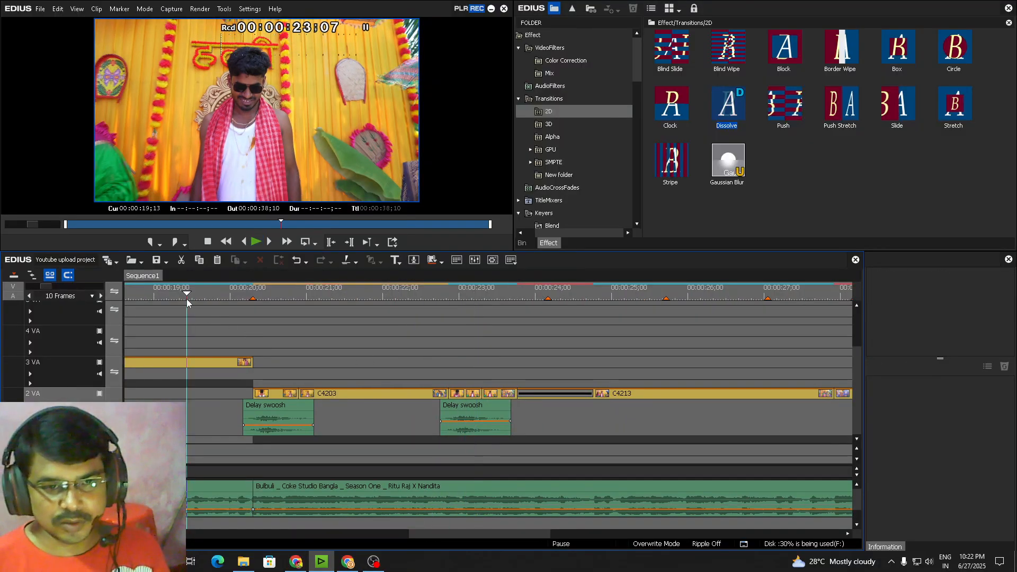
# Play the sequence from the end of C4216 through the masked clips and return to the sequence start
pyautogui.press('space')
pyautogui.scroll(-4, 187, 303)
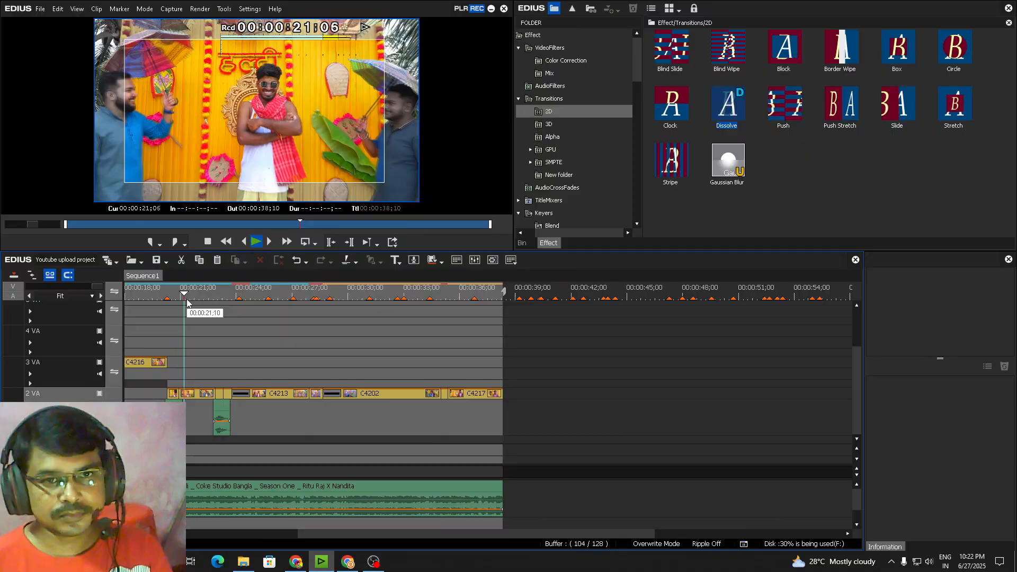
pyautogui.scroll(1, 204, 318)
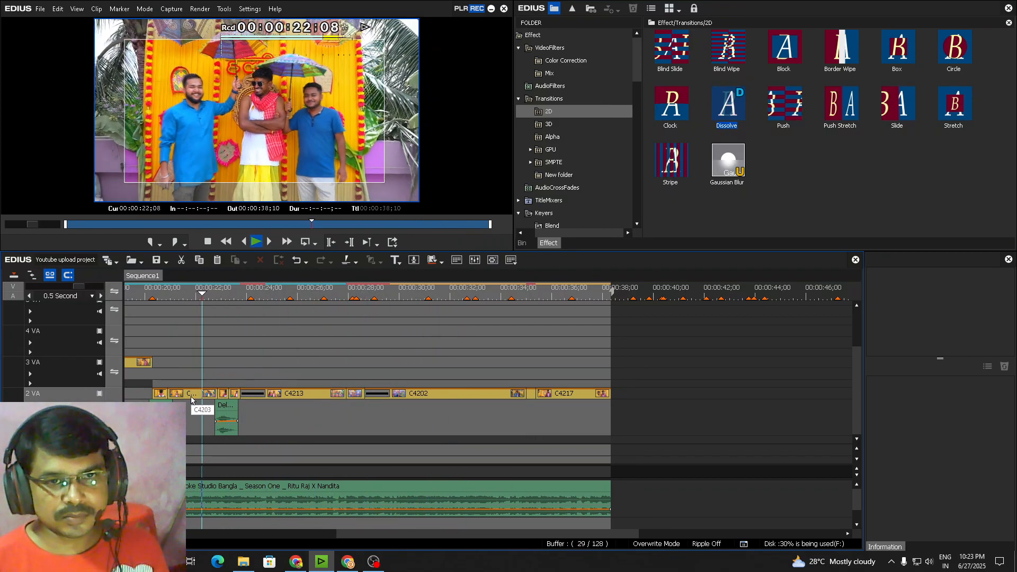
pyautogui.scroll(-1, 223, 329)
pyautogui.scroll(1, 244, 334)
pyautogui.scroll(-1, 266, 320)
pyautogui.scroll(1, 360, 320)
pyautogui.scroll(-1, 359, 320)
pyautogui.scroll(1, 359, 320)
pyautogui.scroll(-1, 360, 321)
pyautogui.scroll(1, 360, 321)
pyautogui.scroll(-1, 328, 312)
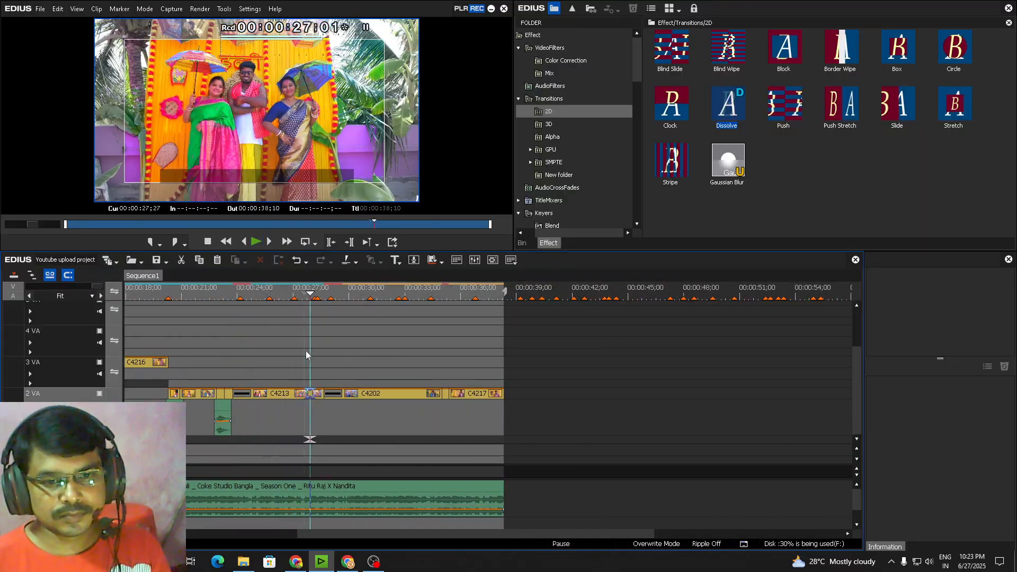
pyautogui.scroll(-1, 509, 370)
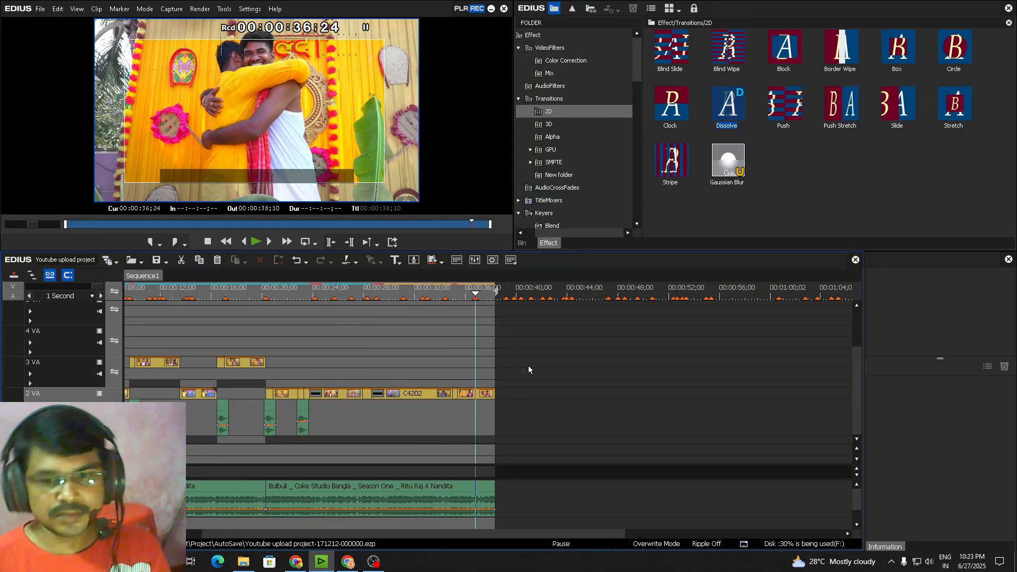
pyautogui.press('Home')
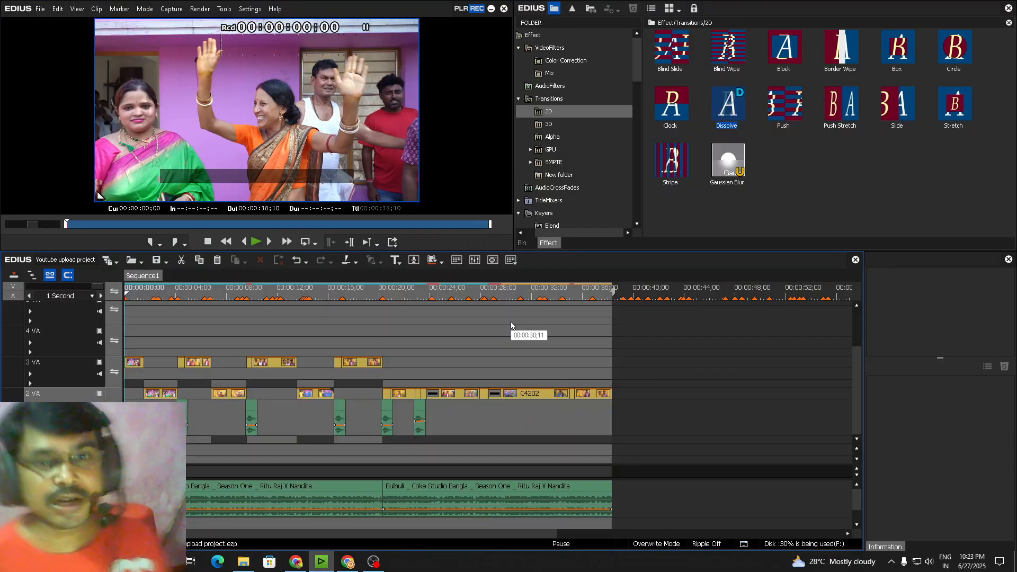
# Switch to Chrome, go back from the open Short to the YouTube channel's Shorts list, and return to EDIUS
pyautogui.click(300, 564)
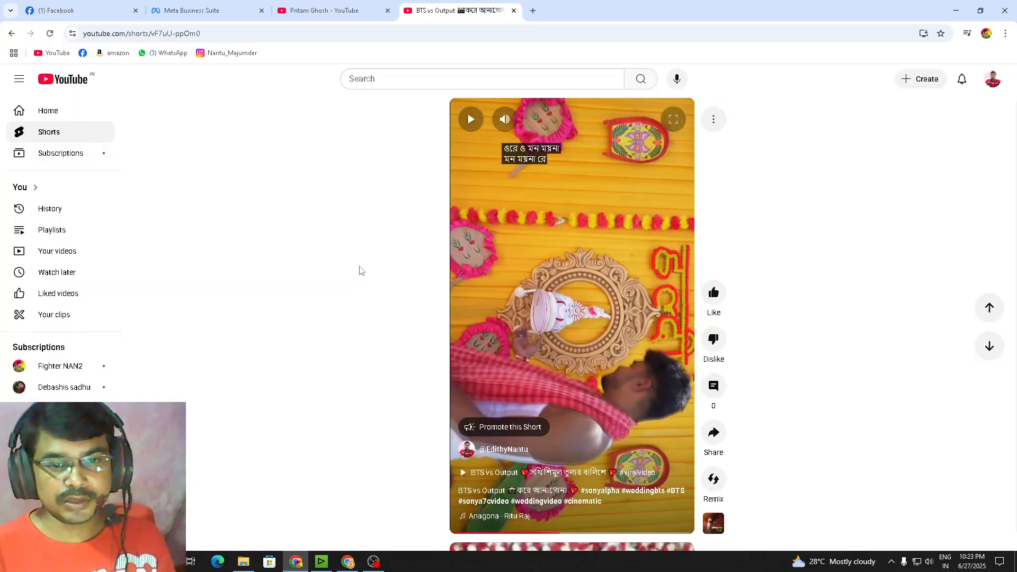
pyautogui.click(12, 33)
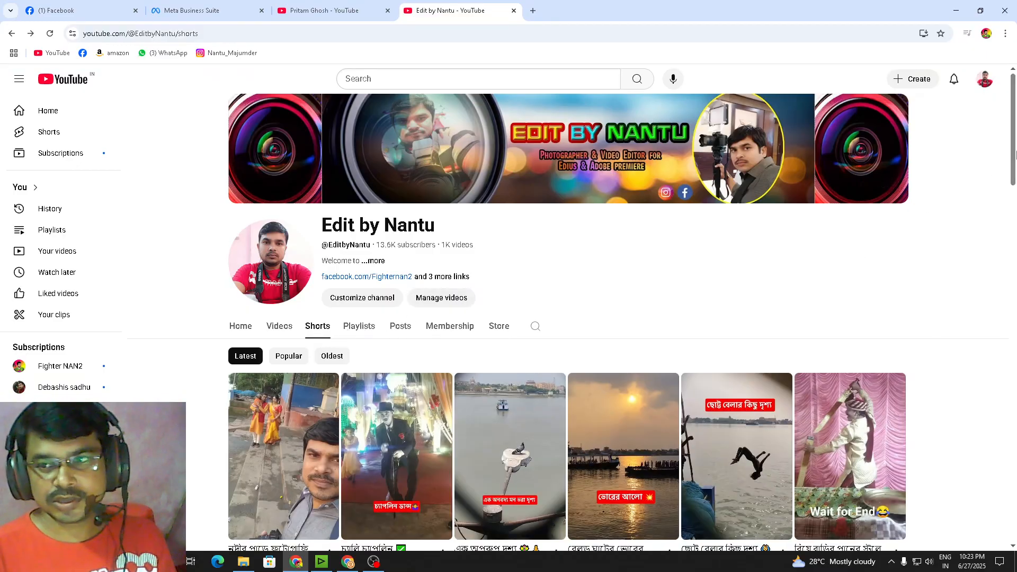
pyautogui.moveTo(1013, 152); pyautogui.dragTo(1012, 205)
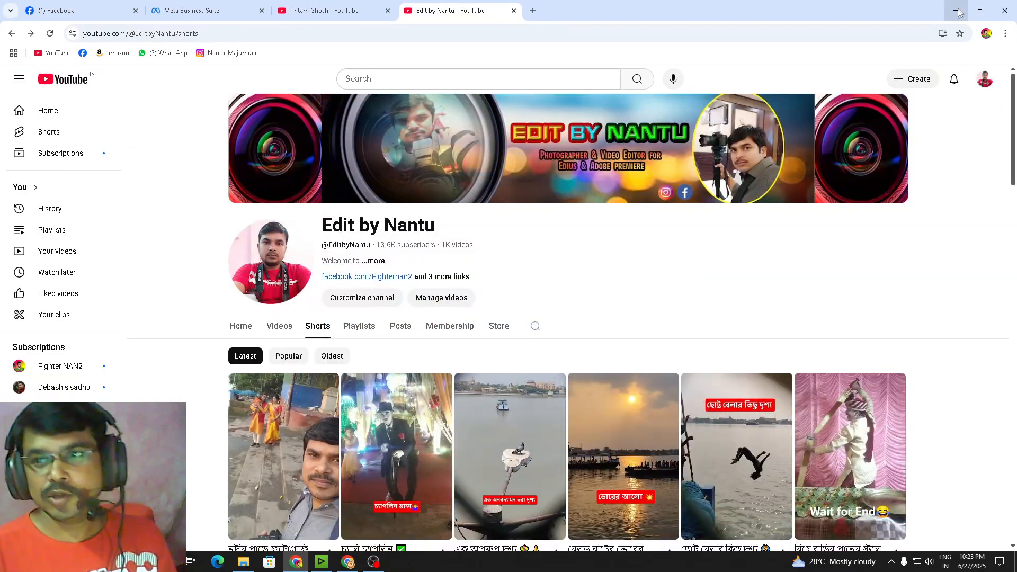
pyautogui.click(321, 562)
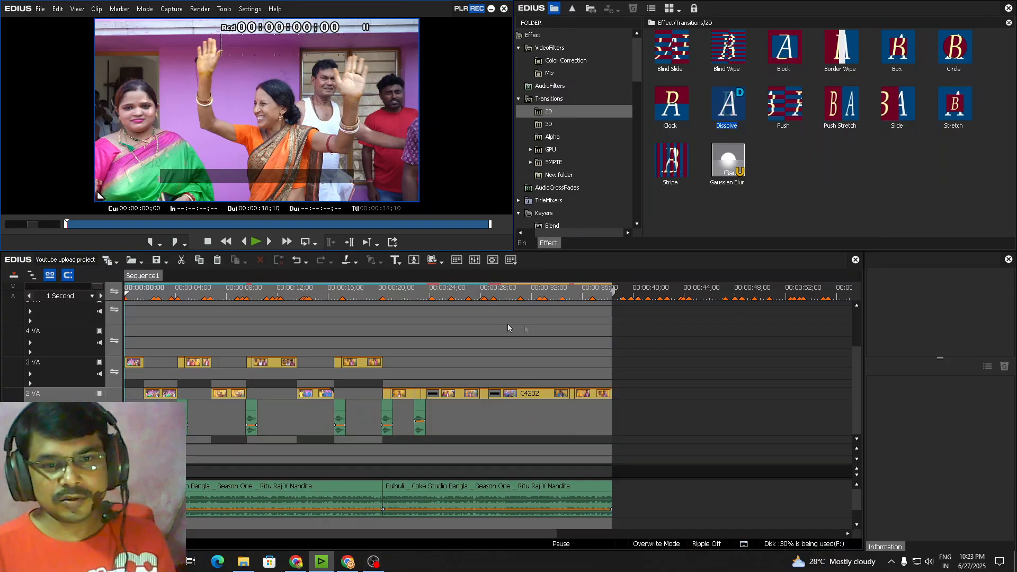
pyautogui.click(375, 562)
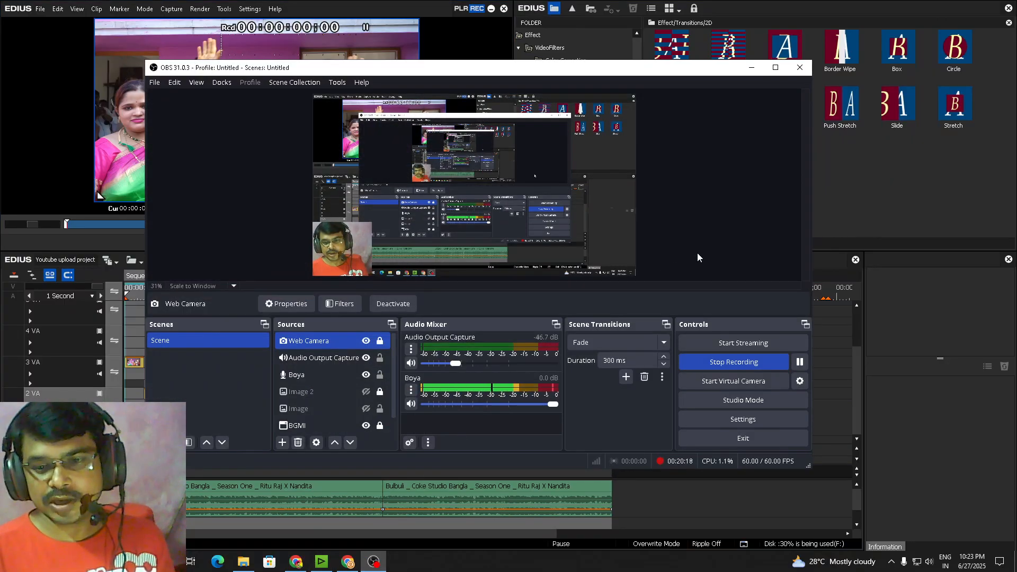
pyautogui.click(751, 67)
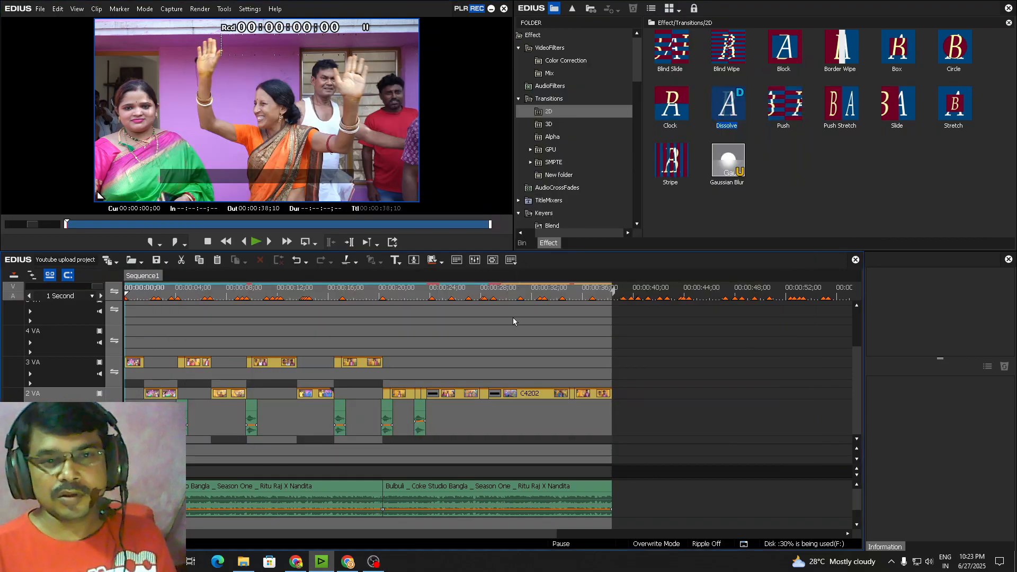